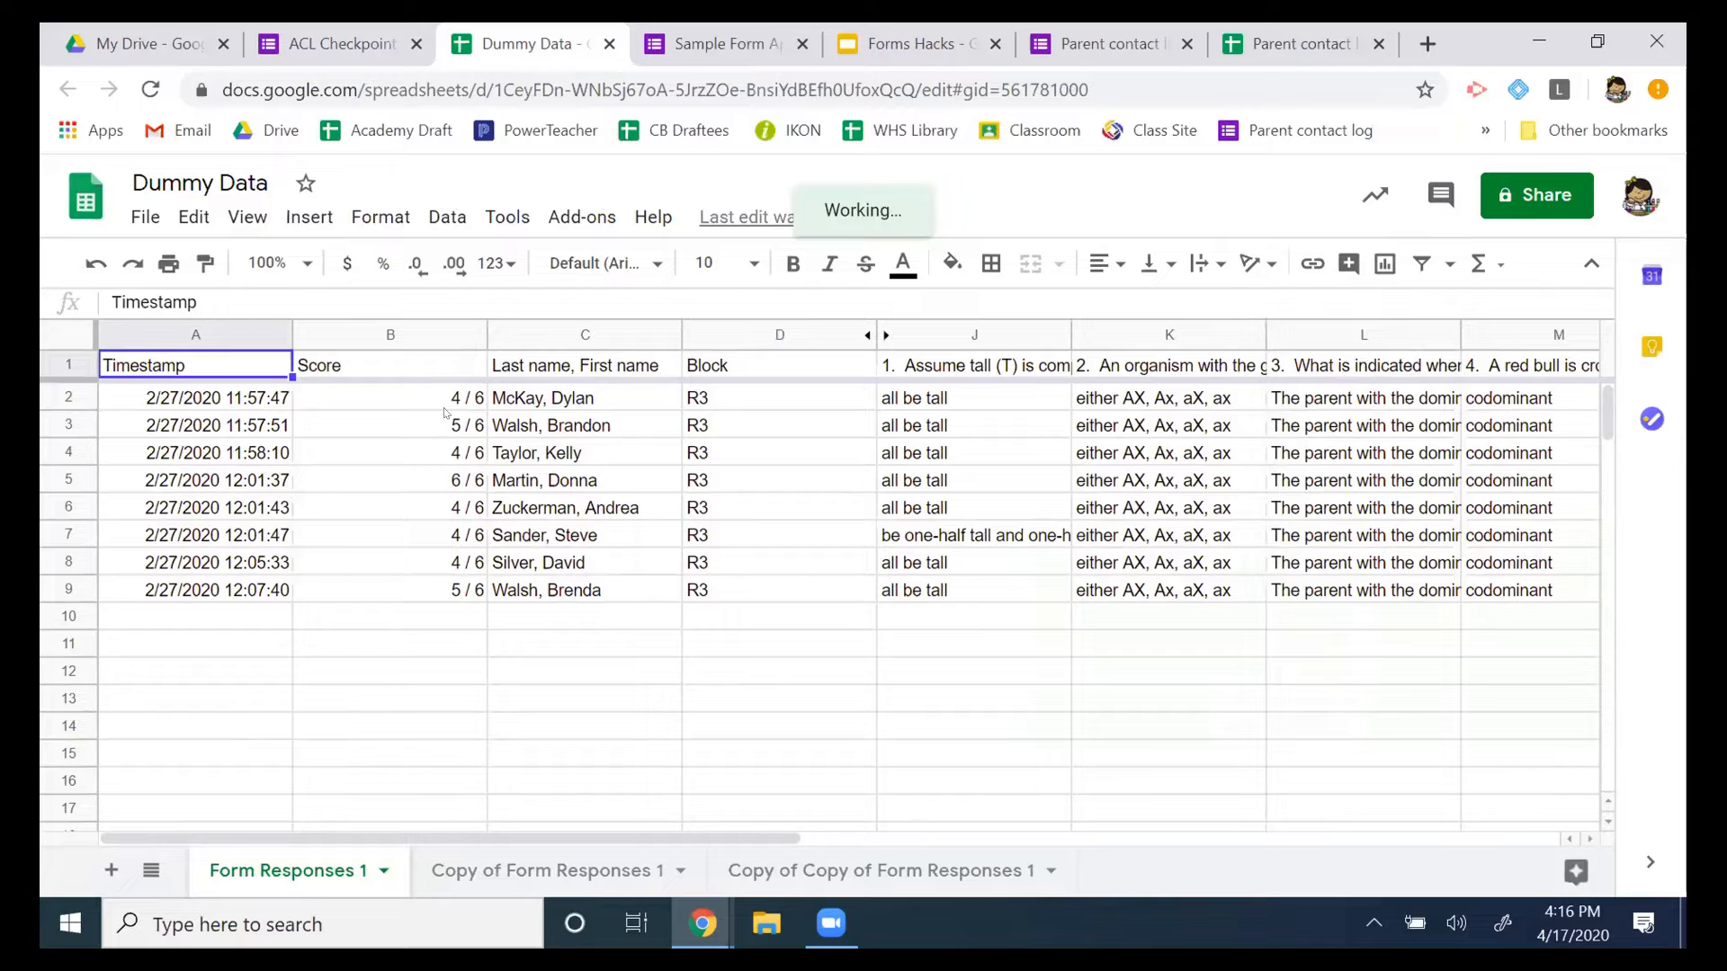
Start a color scale conditional formatting rule for the entire Score column on the Form Responses 1 sheet.
left_click_drag(454, 397, 443, 596)
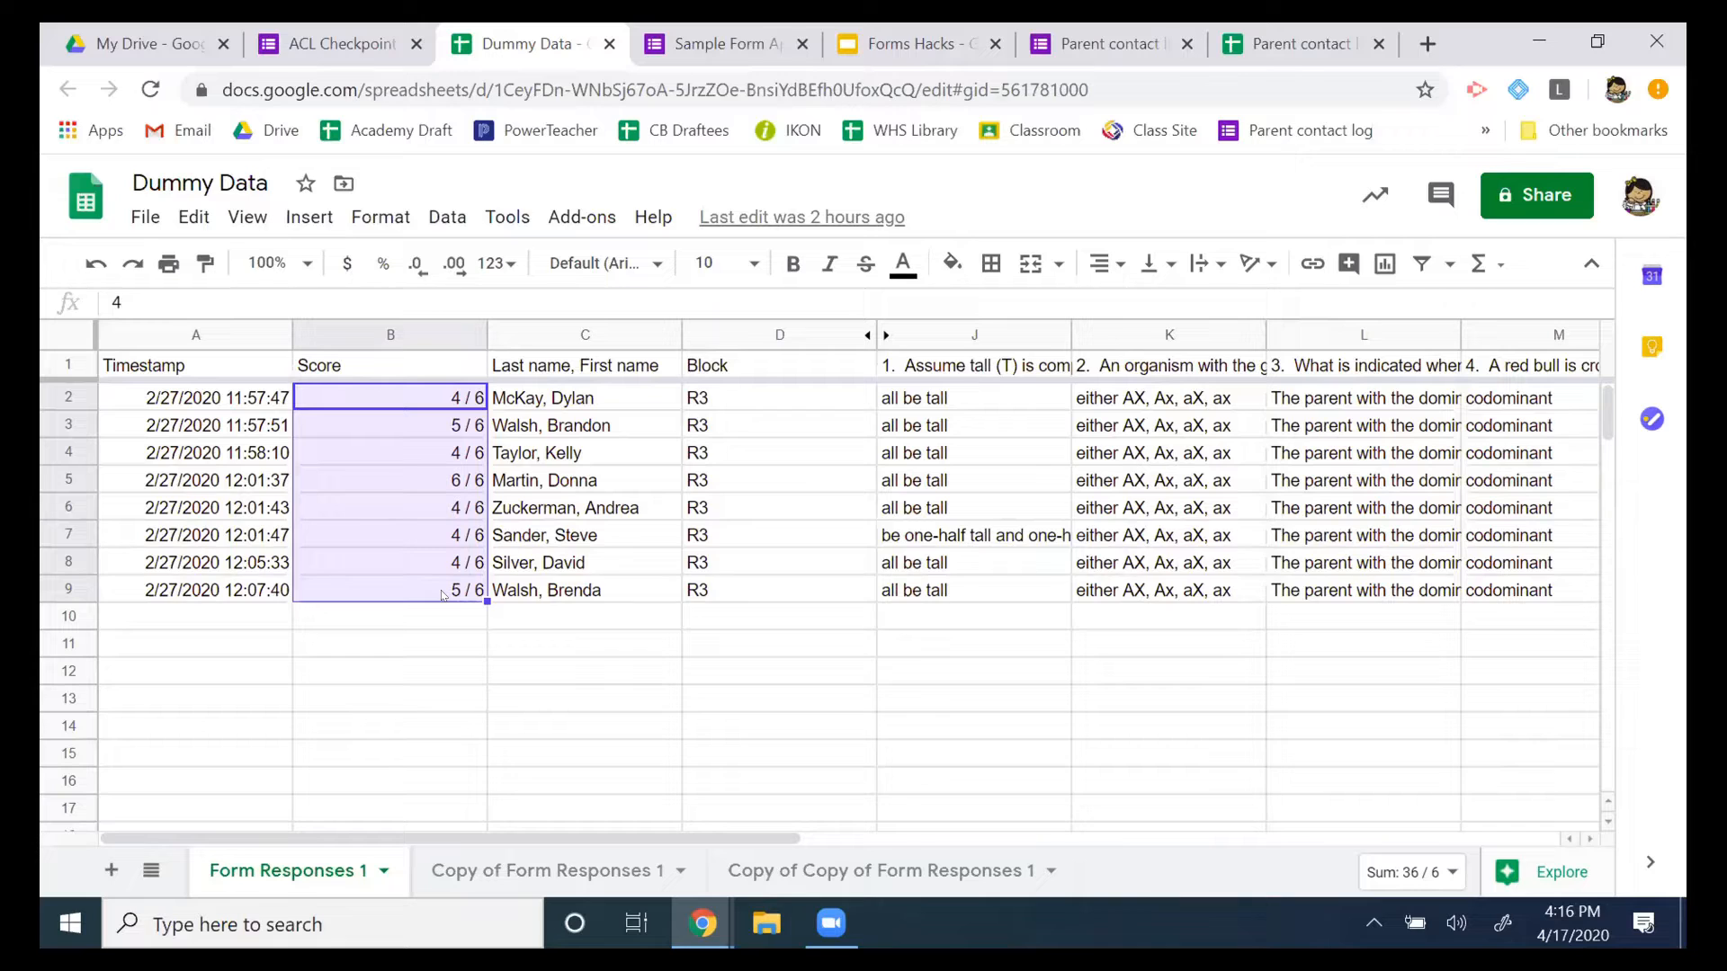
left_click(693, 703)
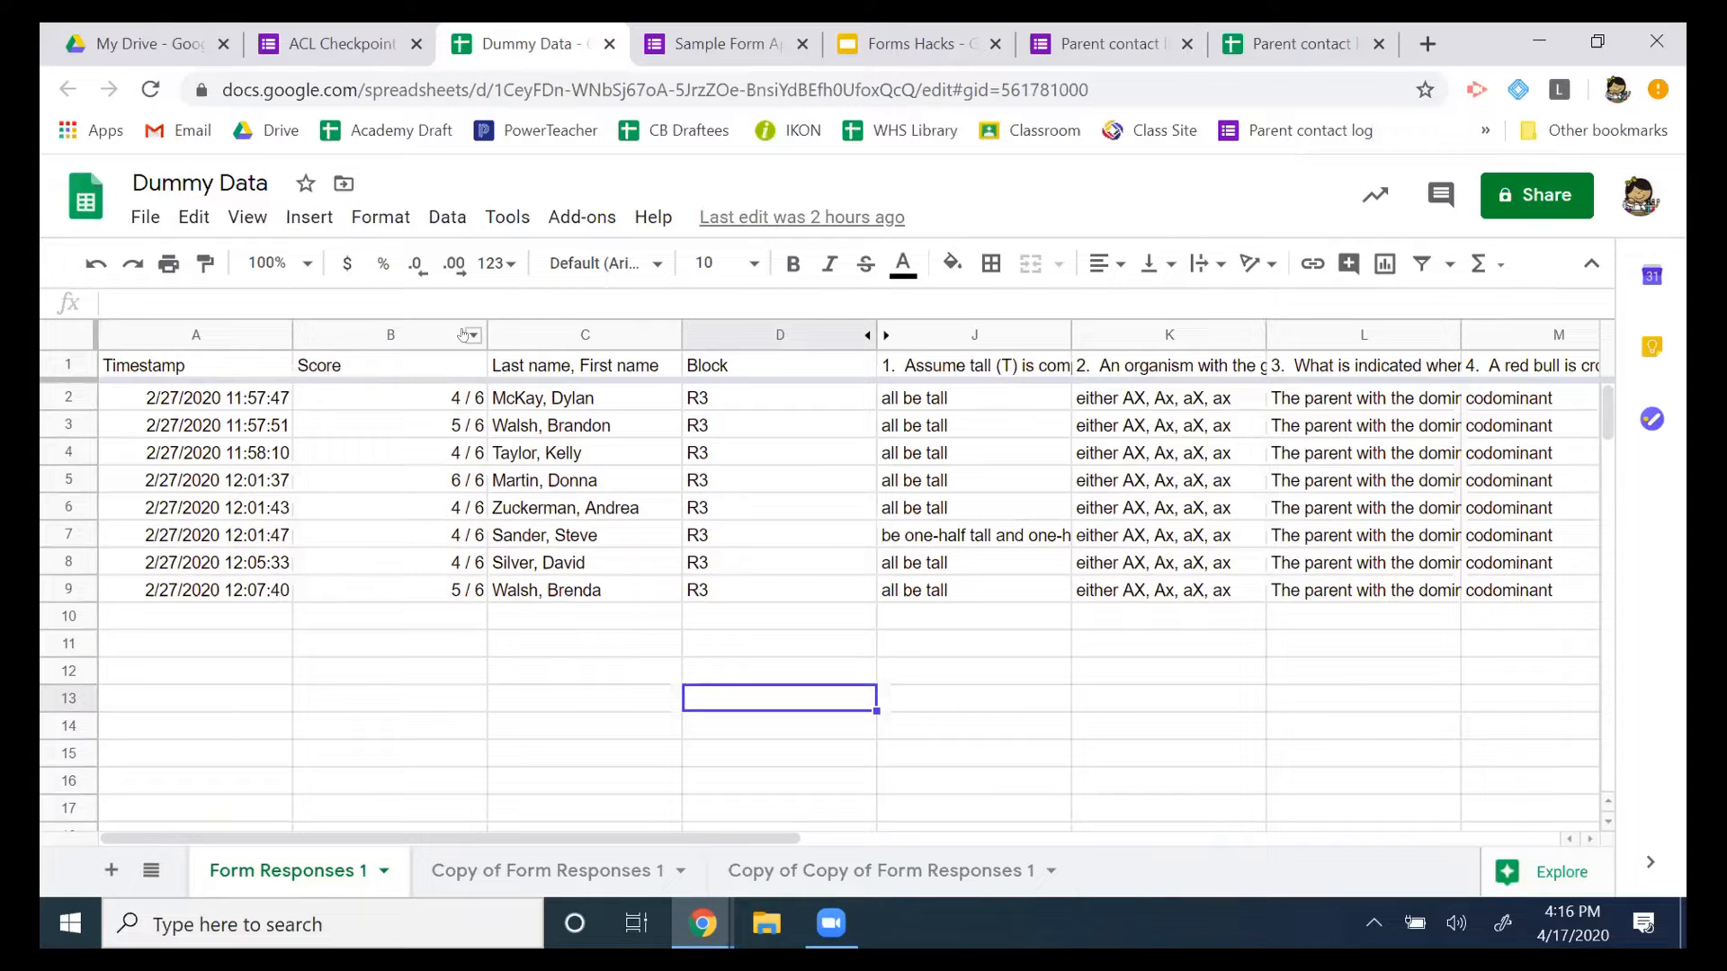
left_click(471, 335)
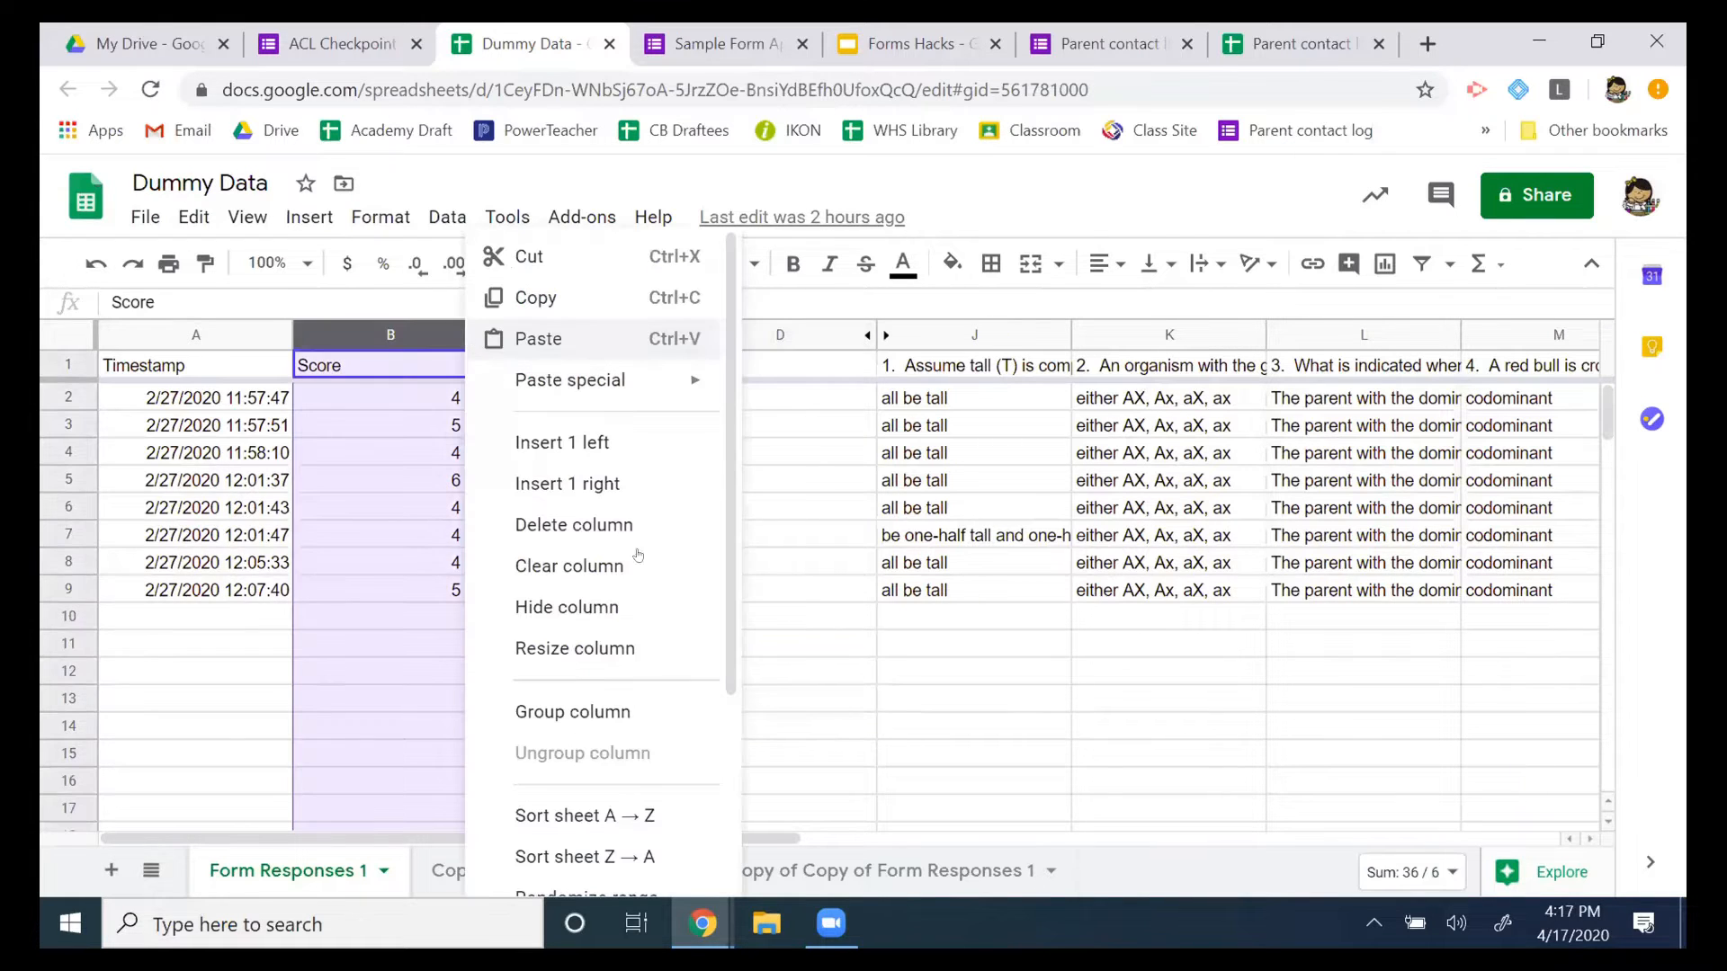
scroll(580, 571, "down", 3)
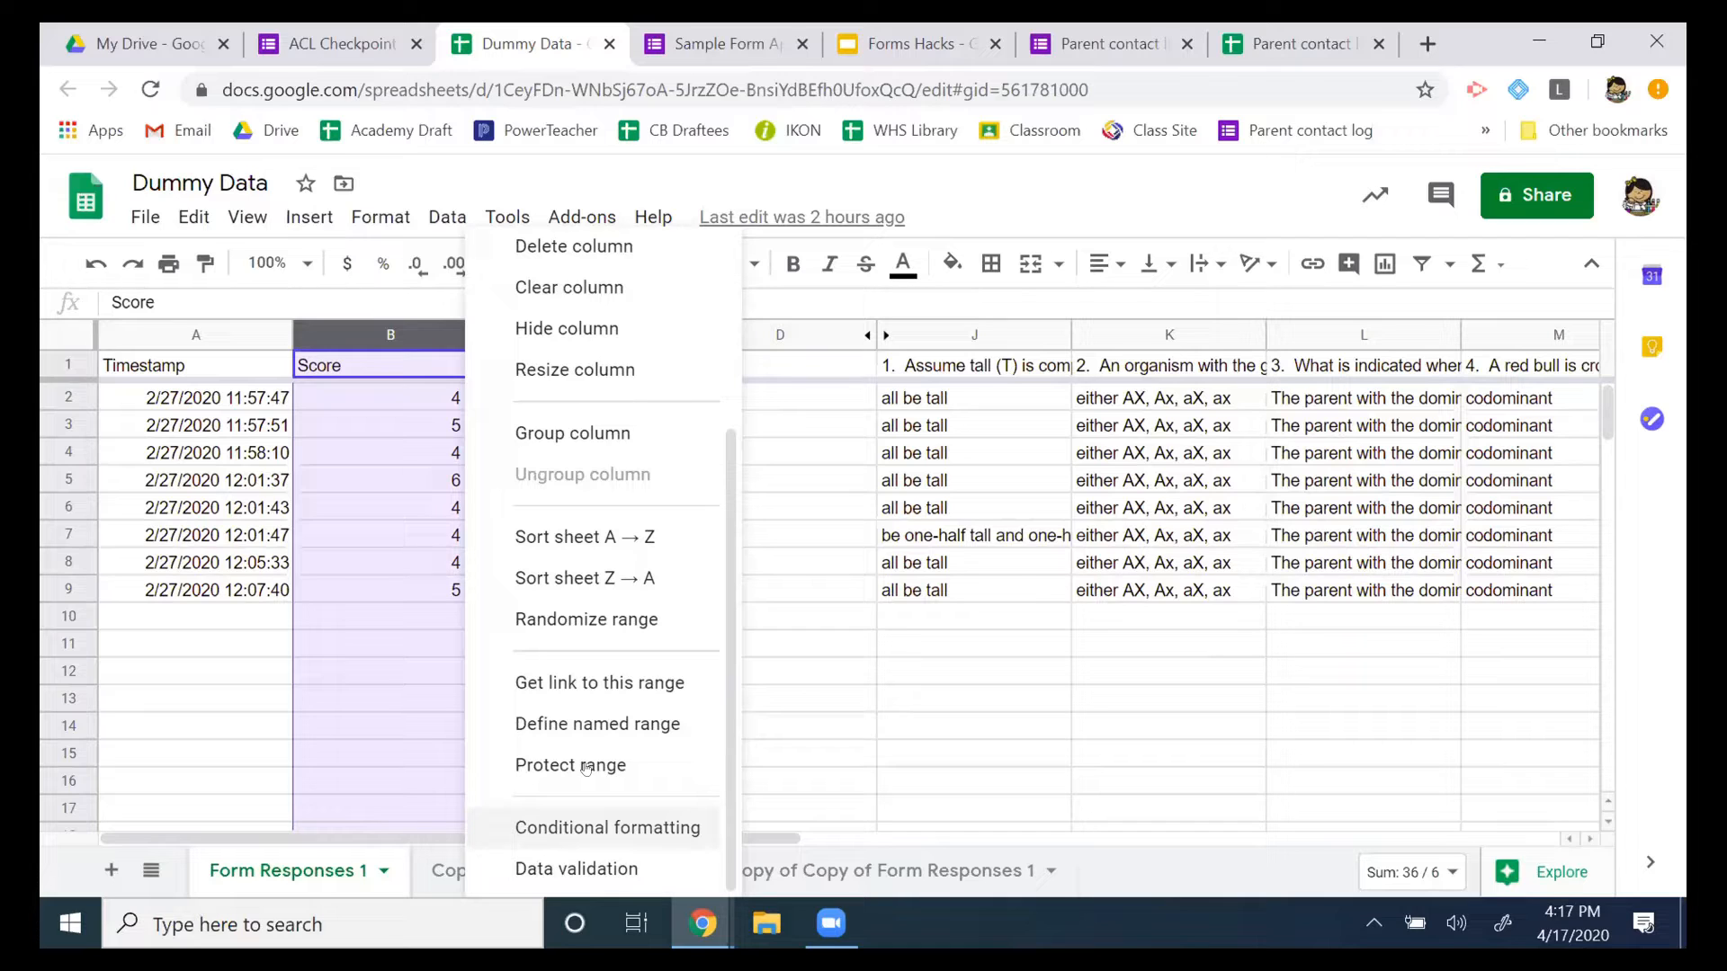
left_click(587, 826)
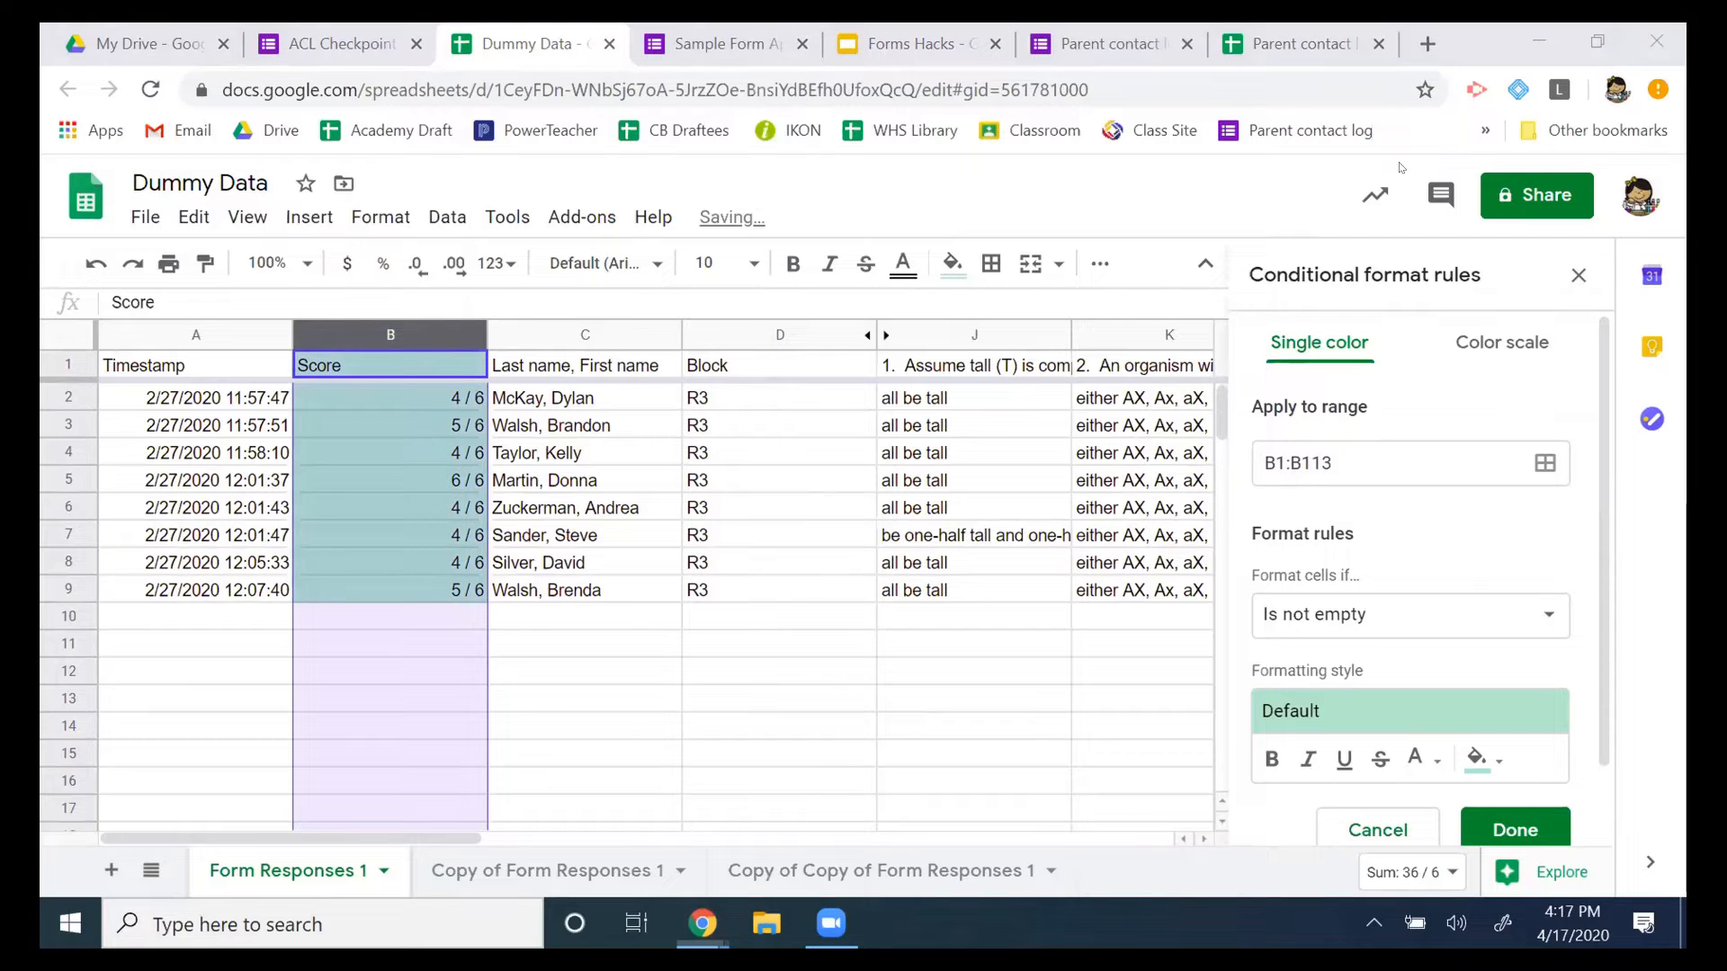
left_click(1499, 344)
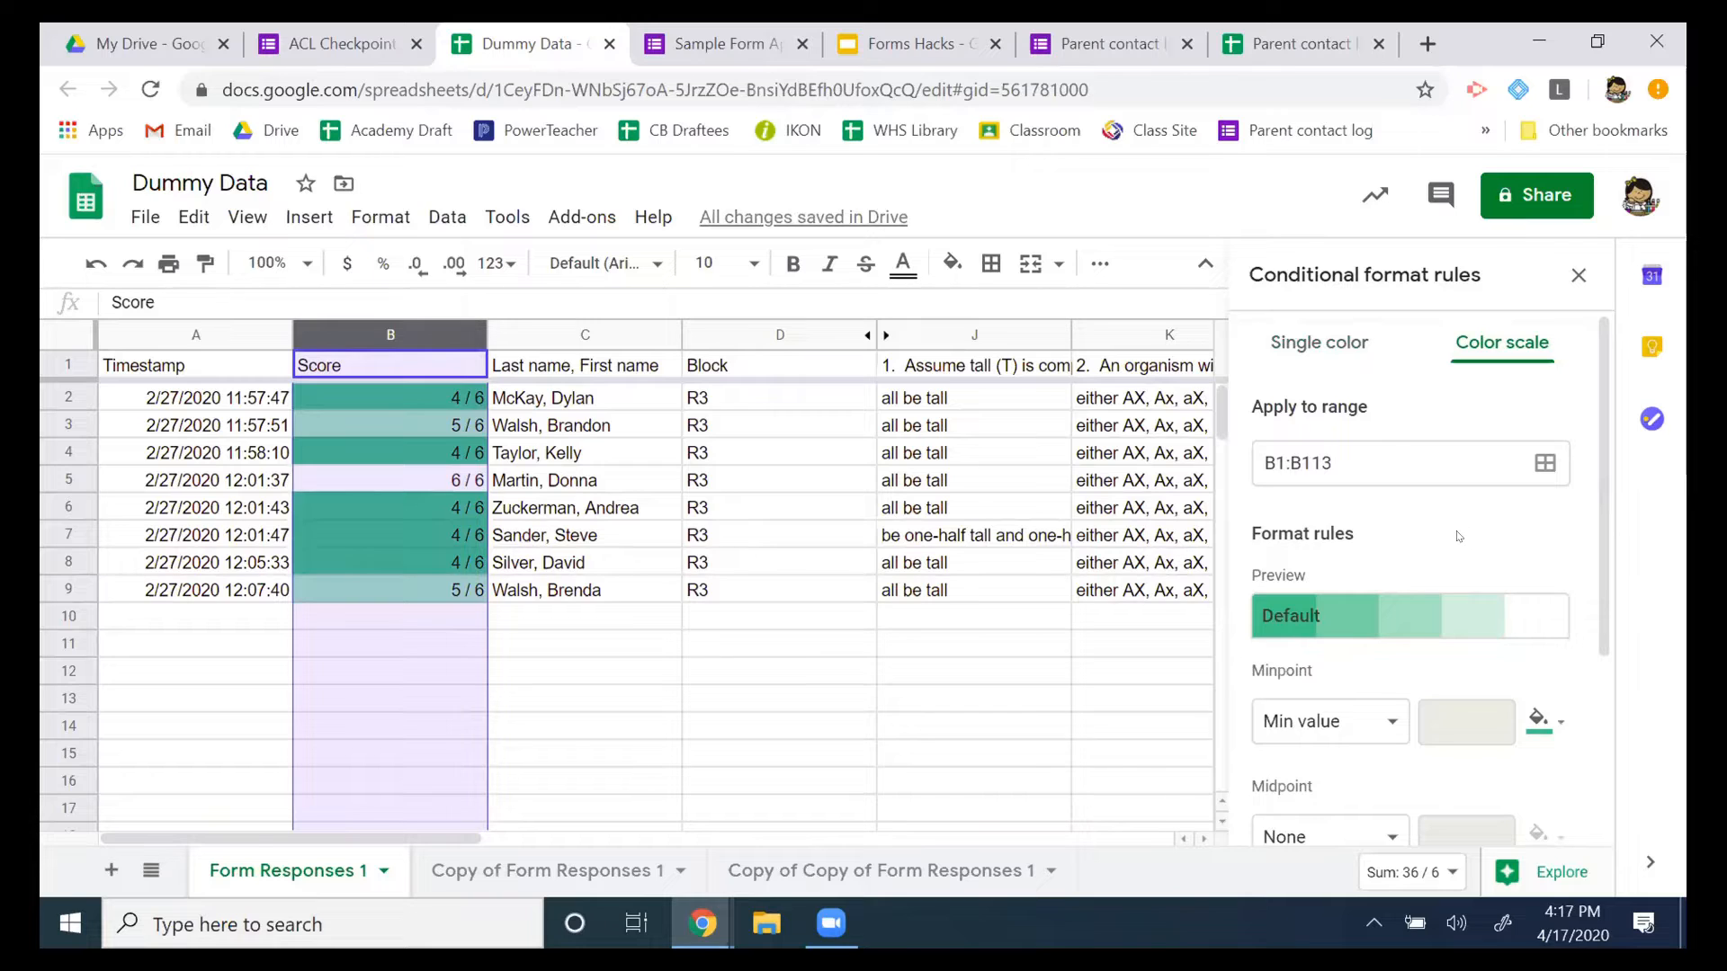
Apply the red-to-white-to-green preset to the Score column's color scale and save the rule.
left_click(1417, 609)
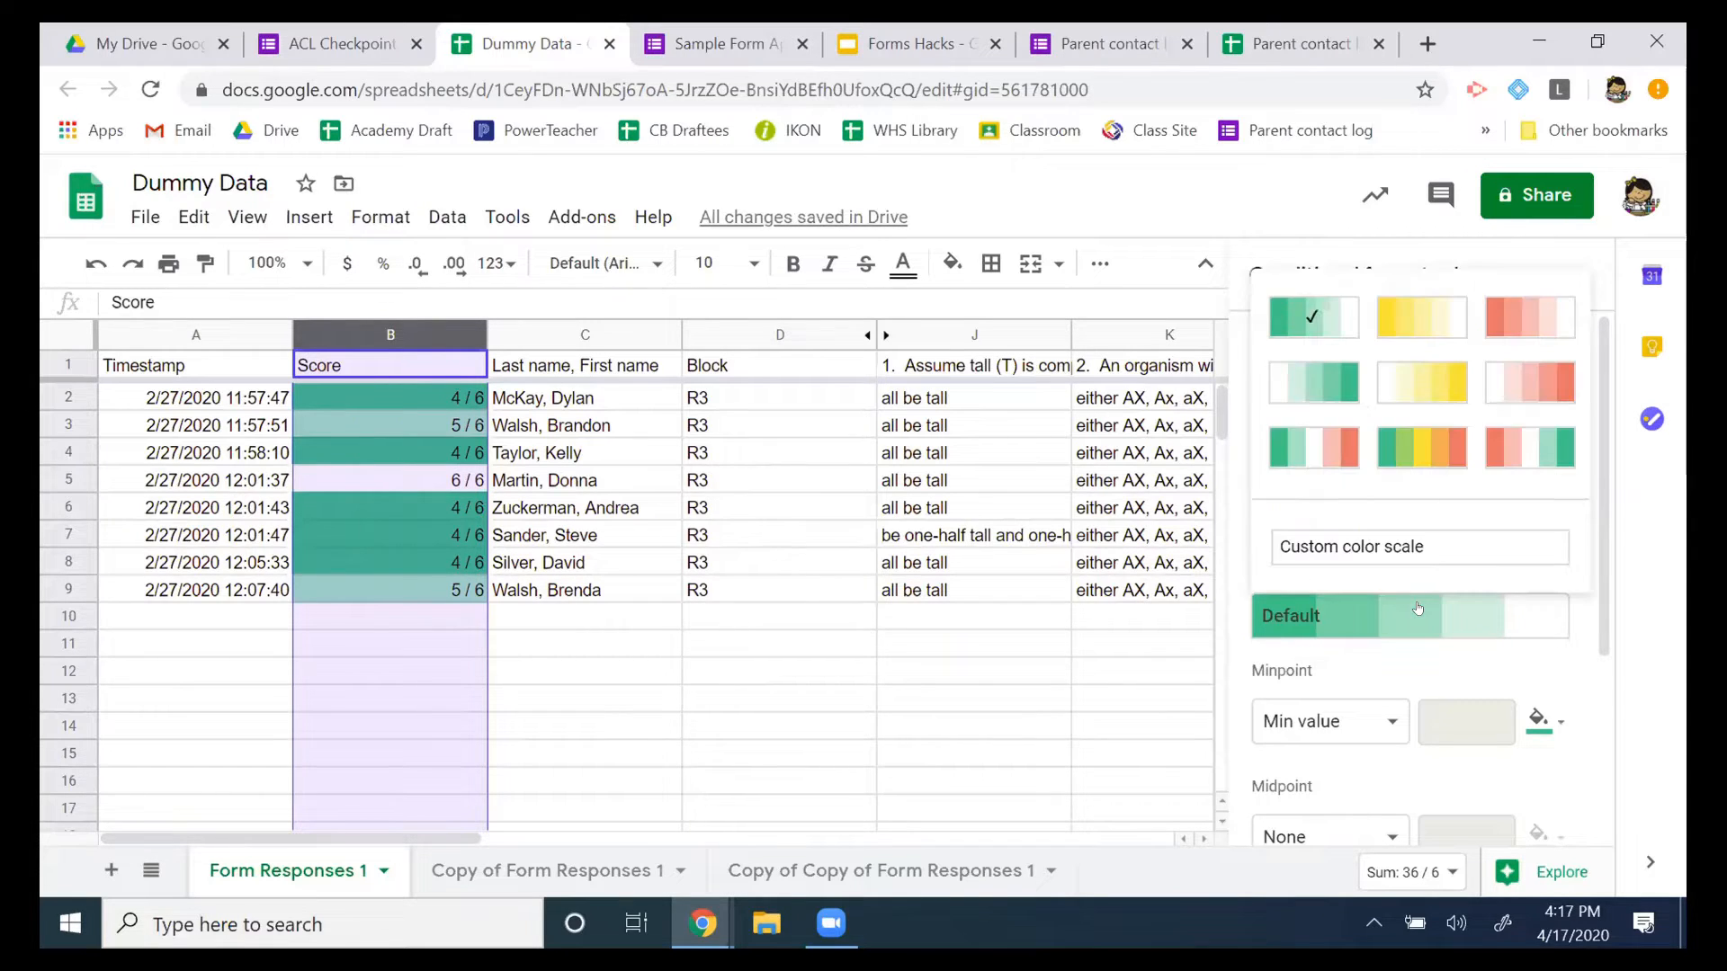
left_click(1533, 443)
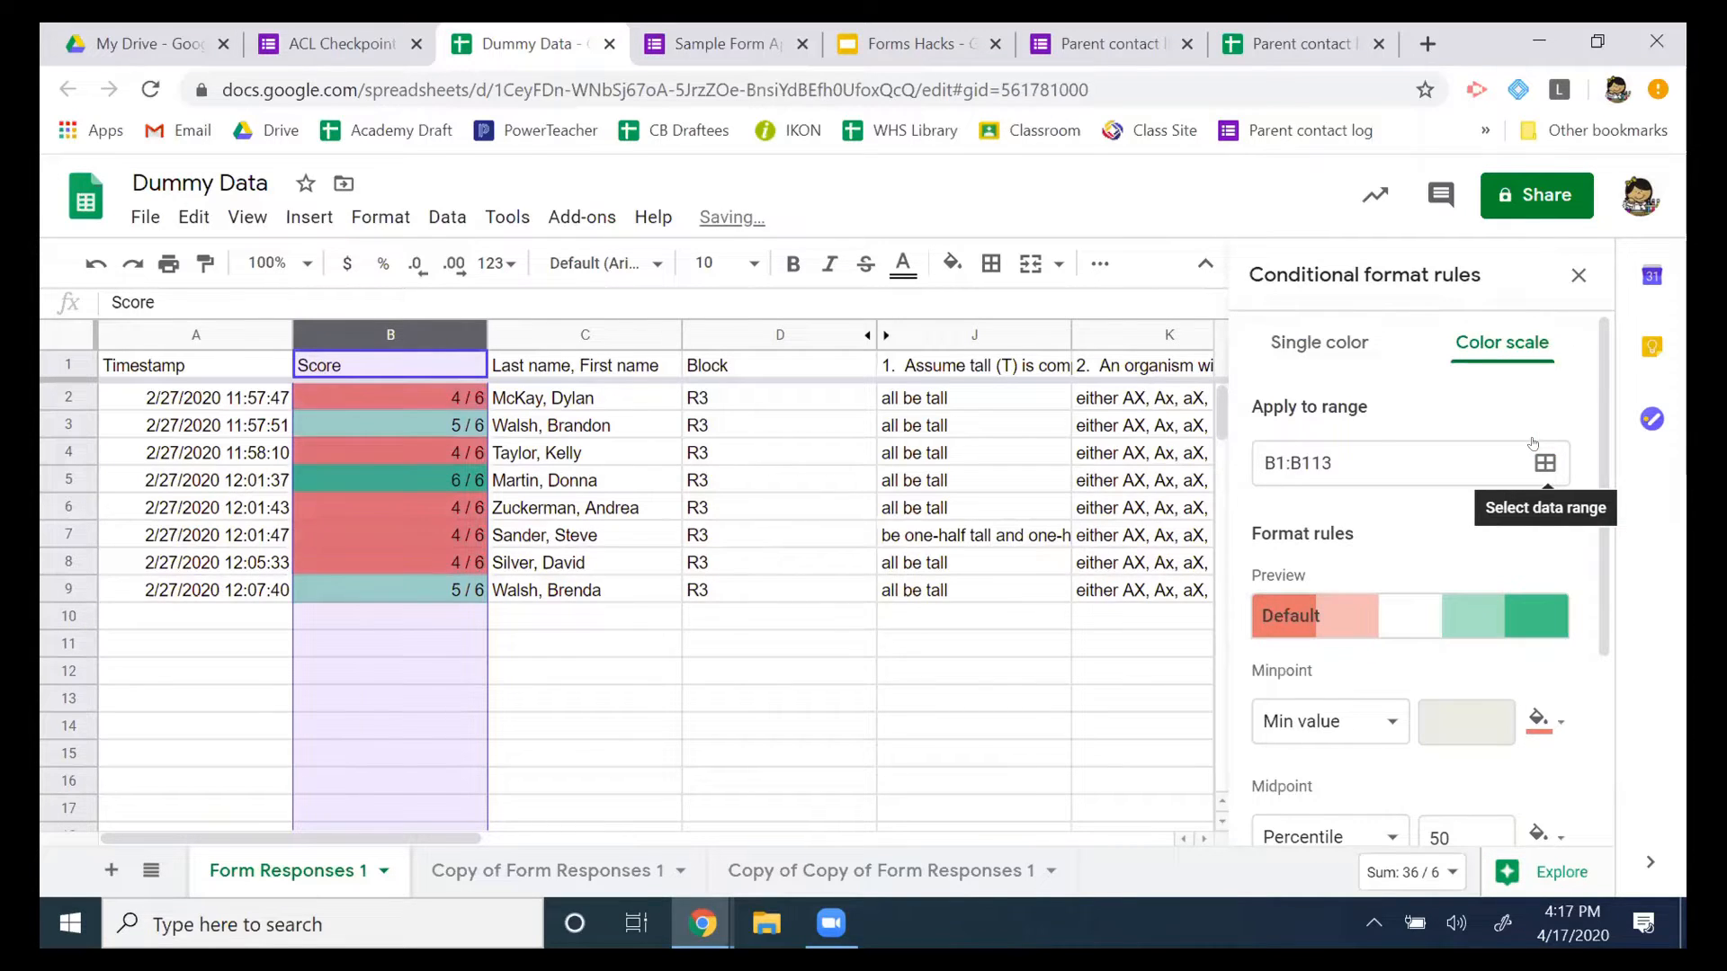
scroll(1532, 443, "down", 3)
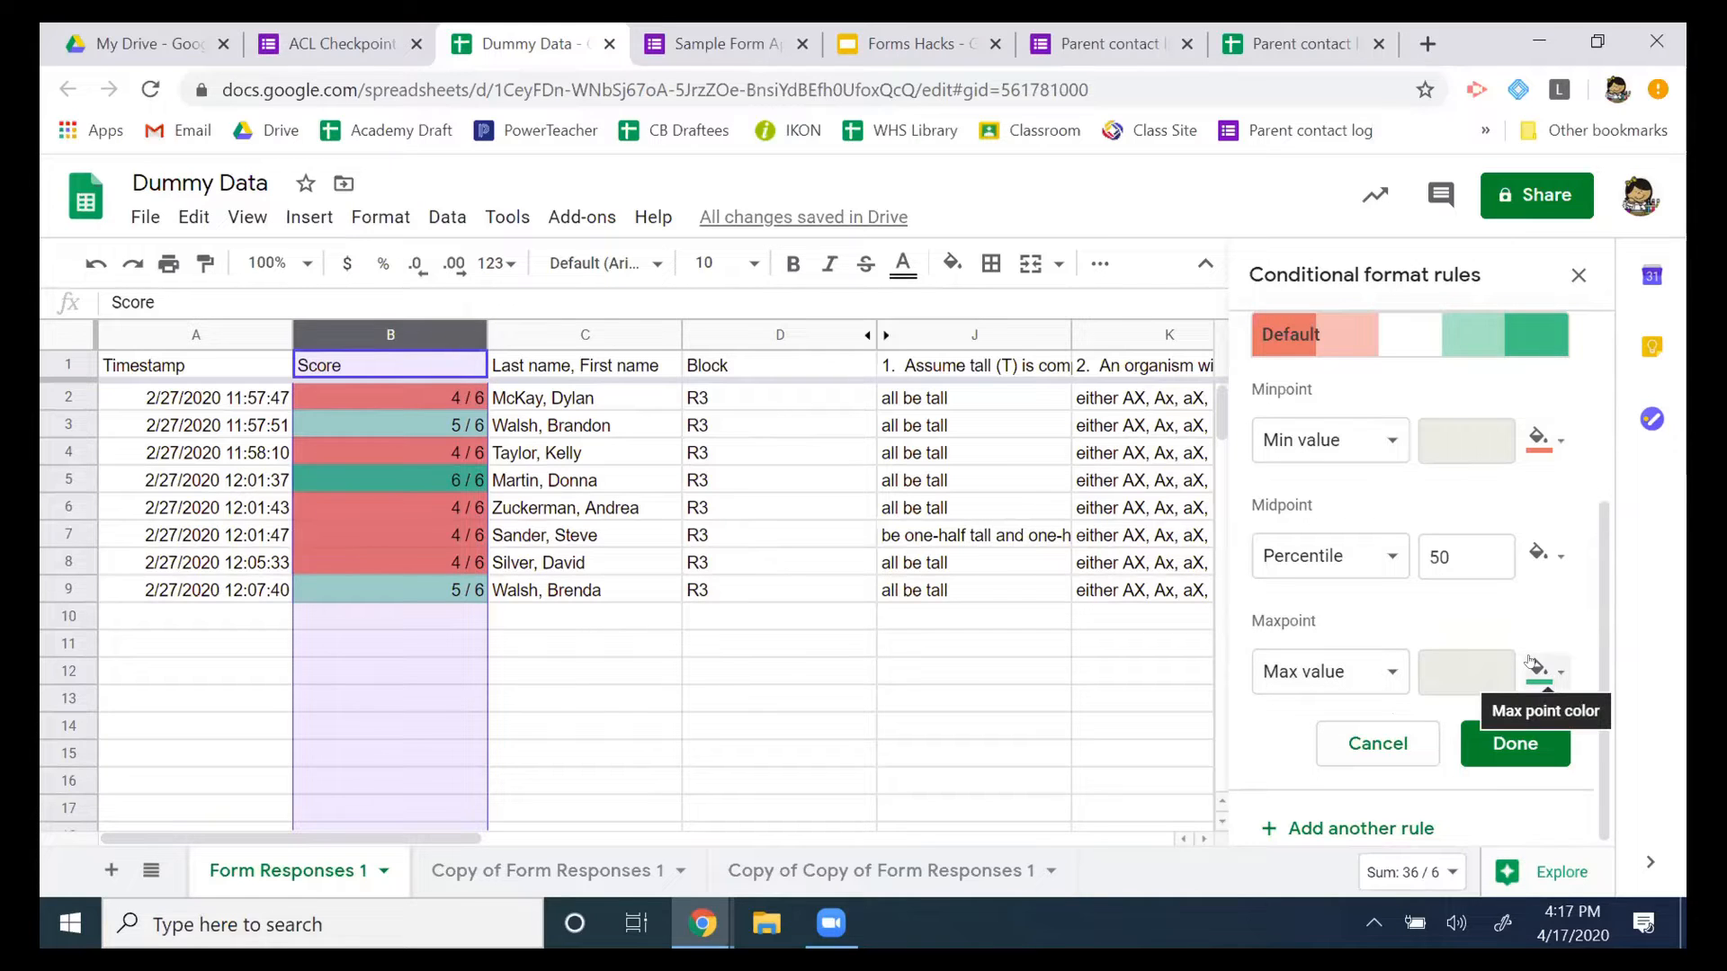
left_click(1523, 744)
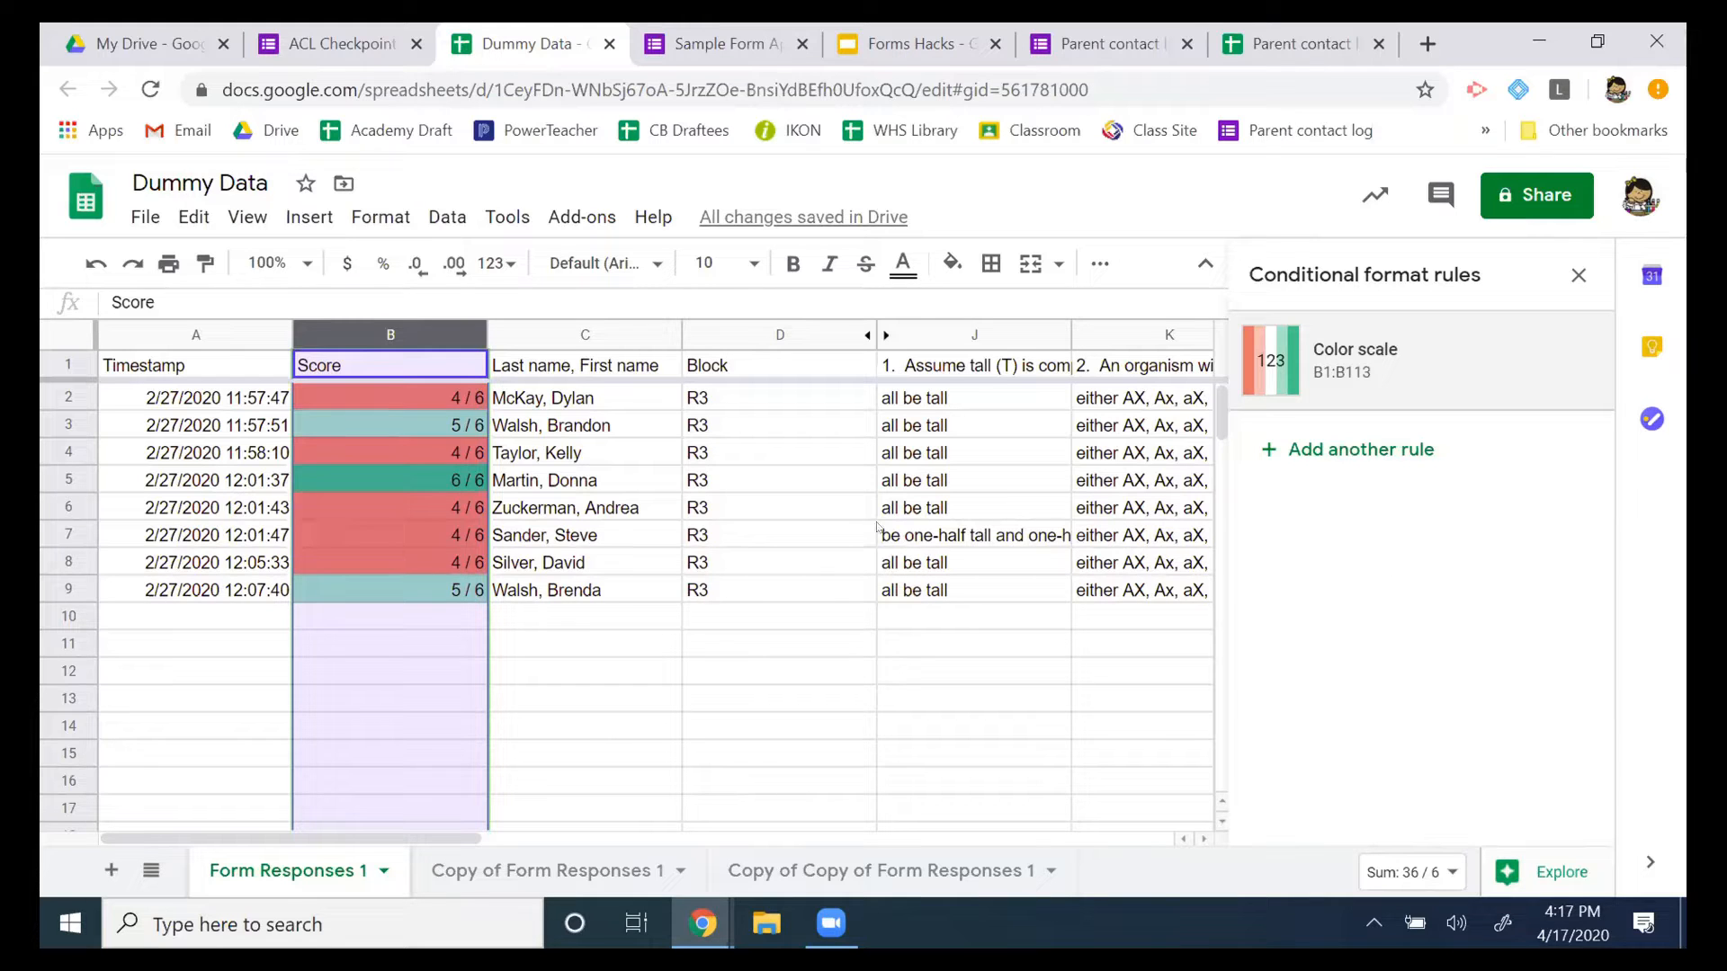
left_click(801, 666)
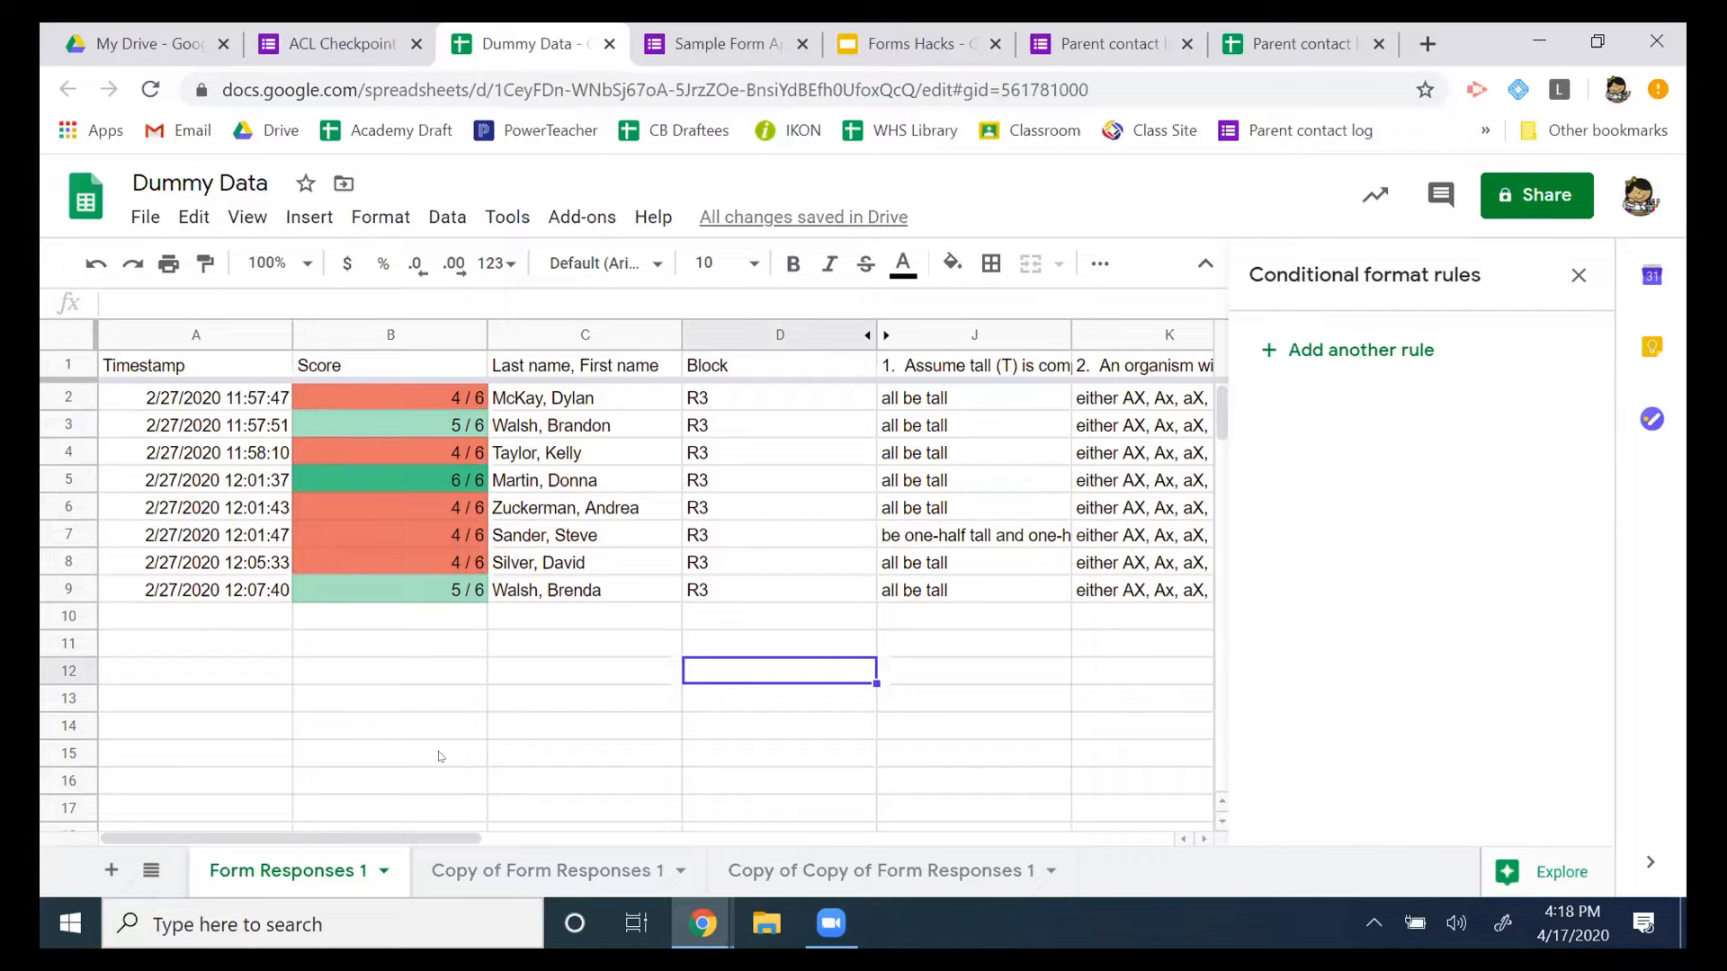
Enter a test score of 3 in cell B10 below the existing scores and clear it again.
left_click(451, 615)
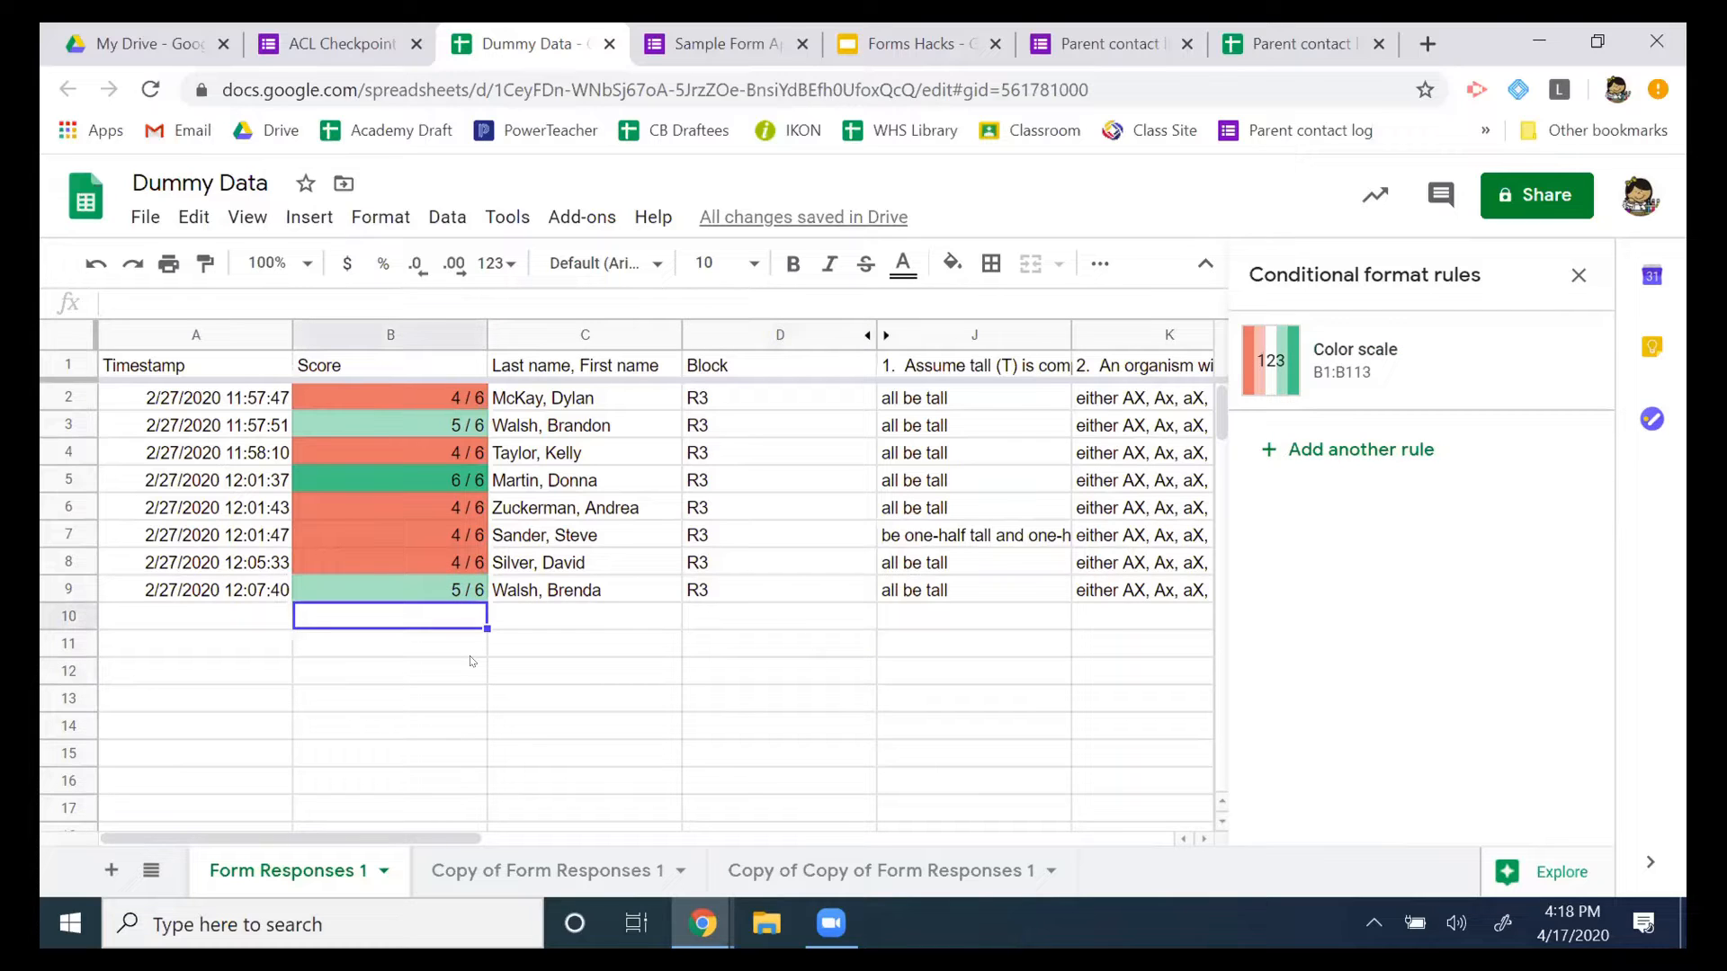
type("3")
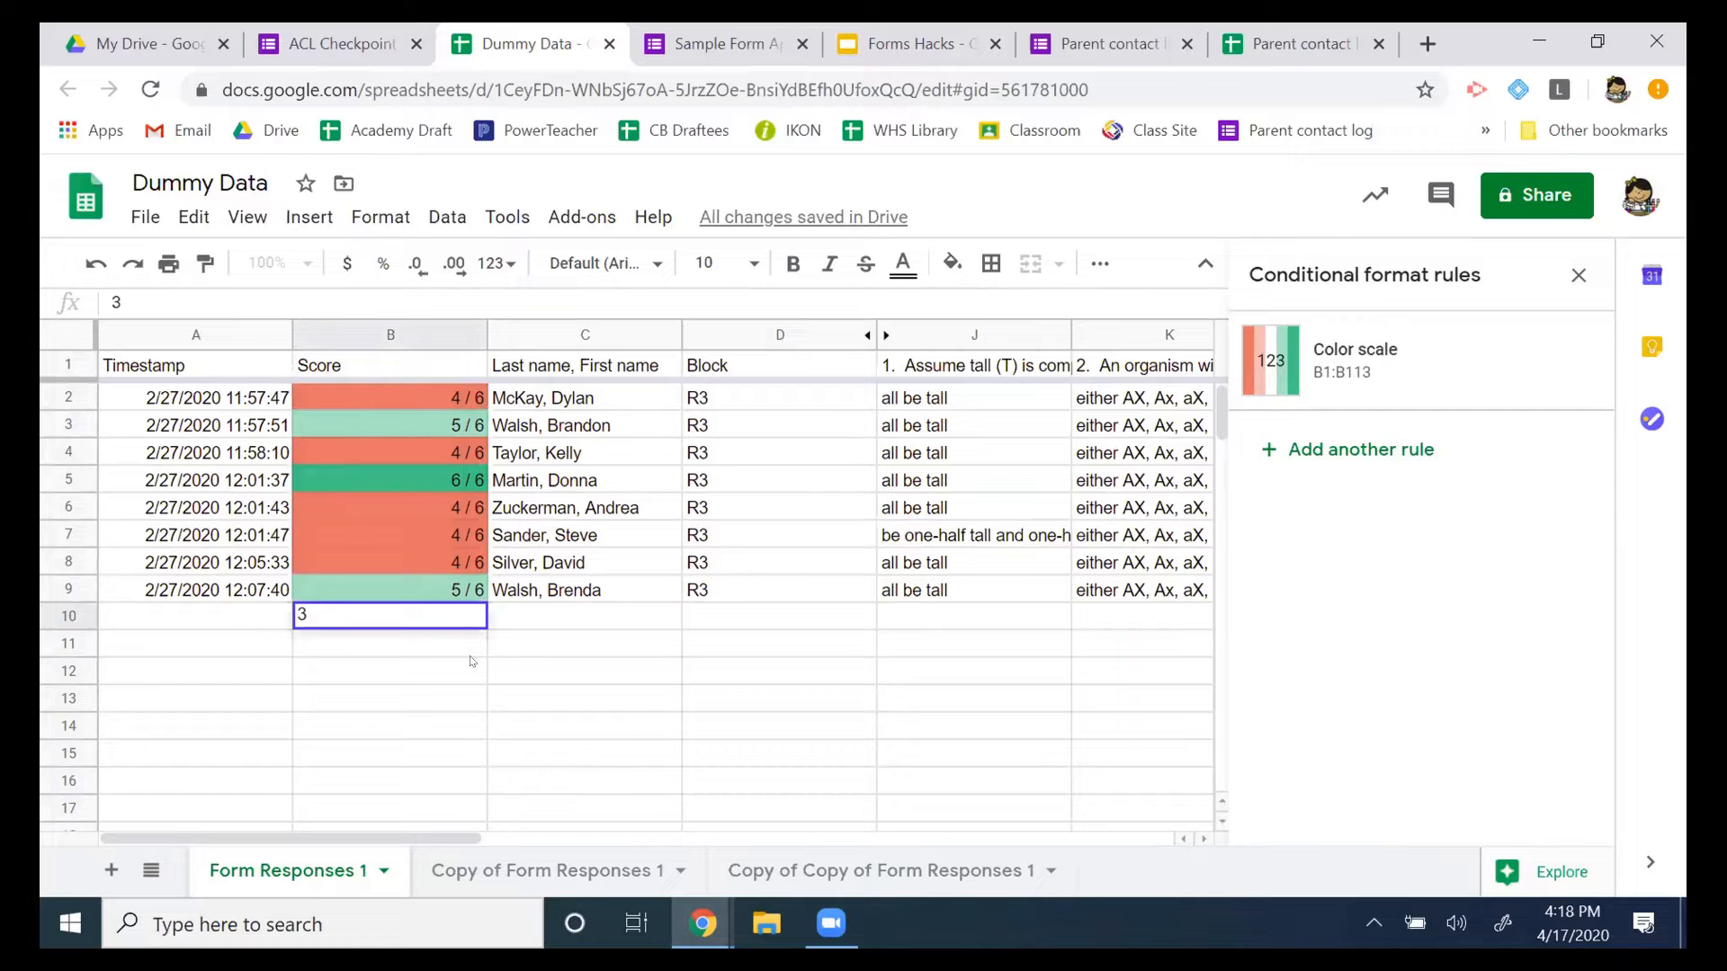
key("Return")
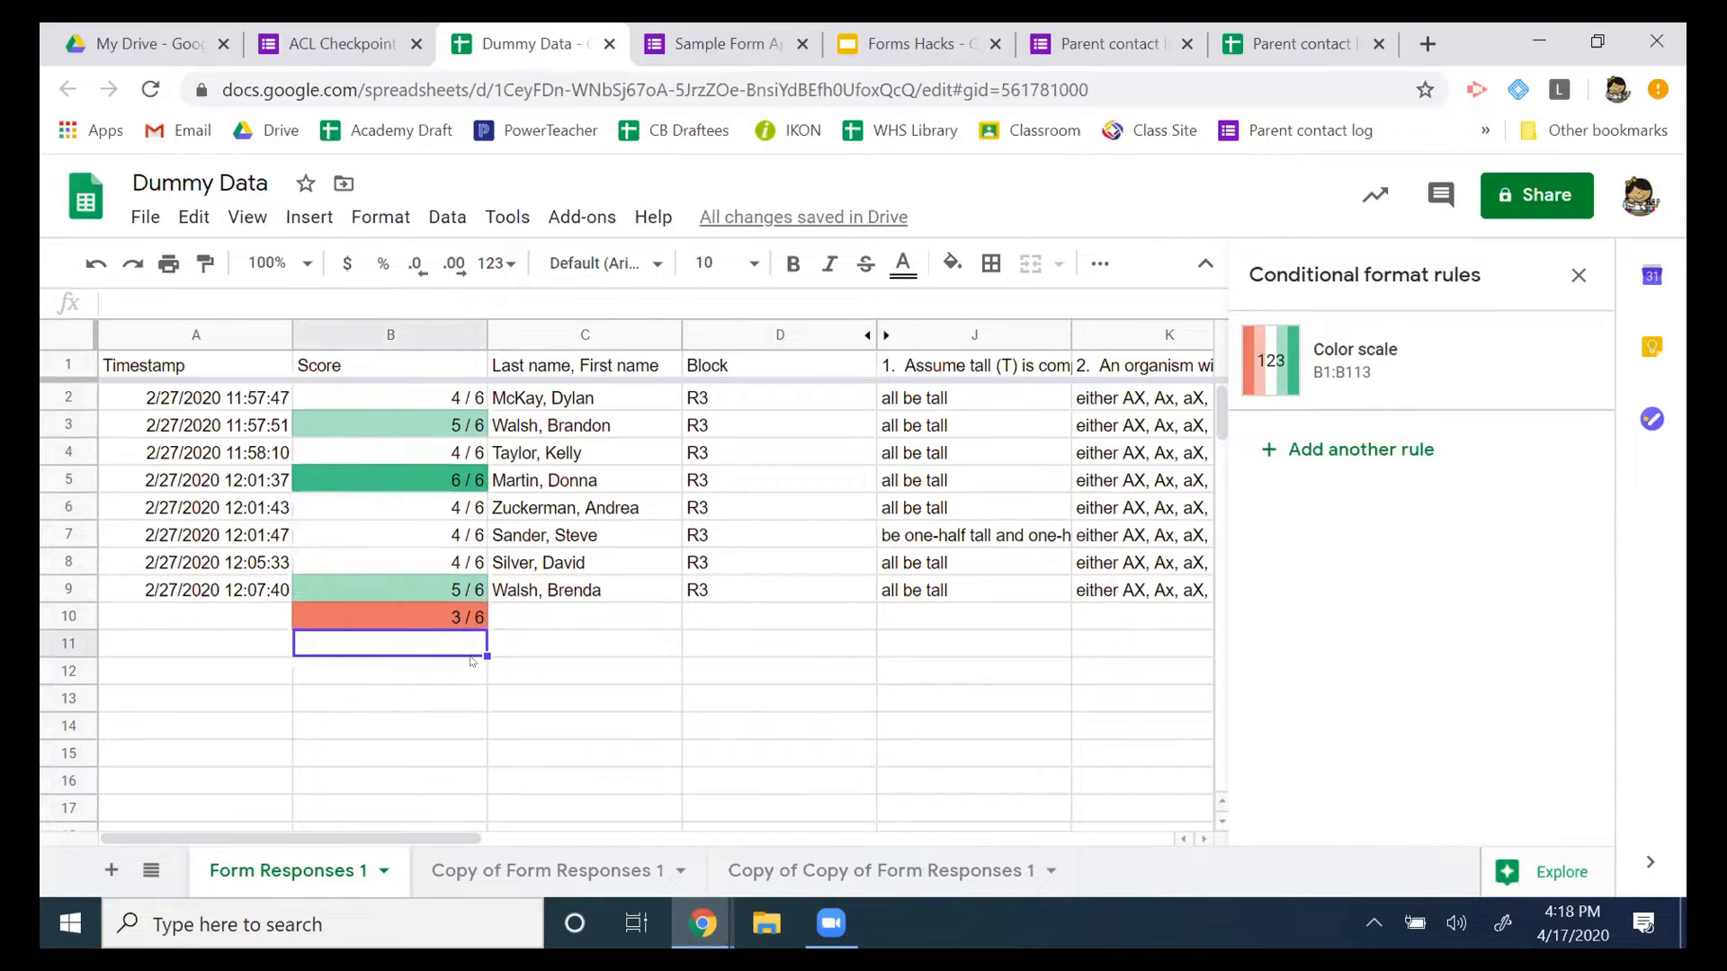
key("Up")
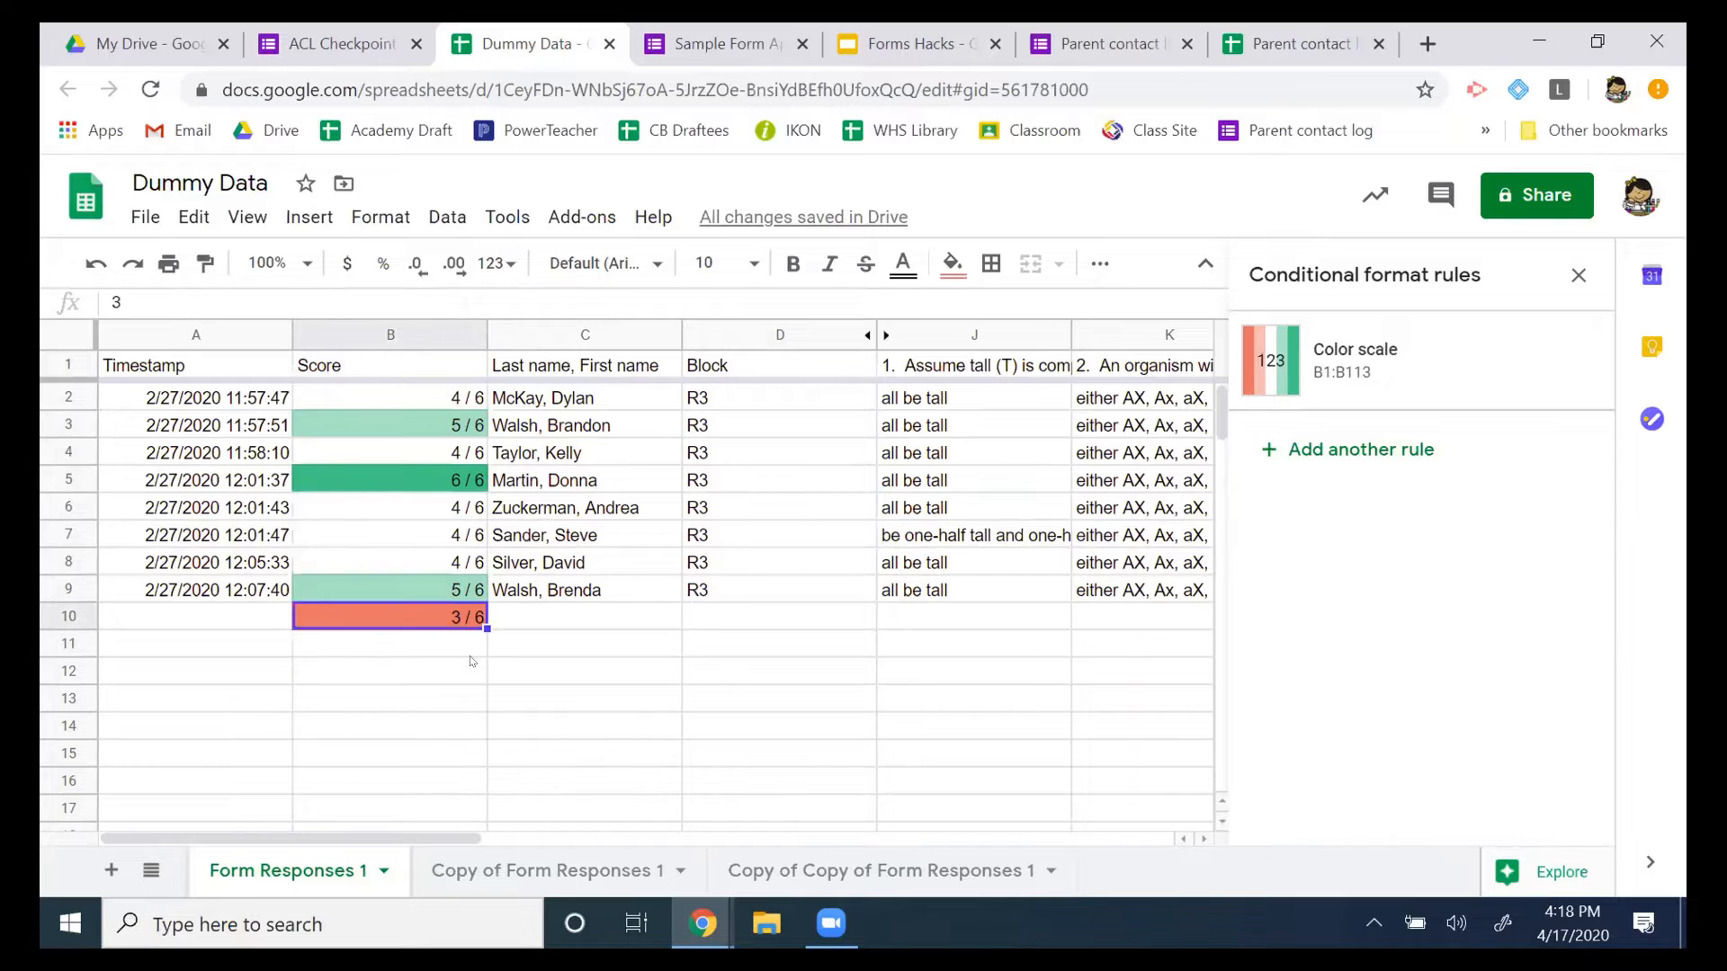
key("Delete")
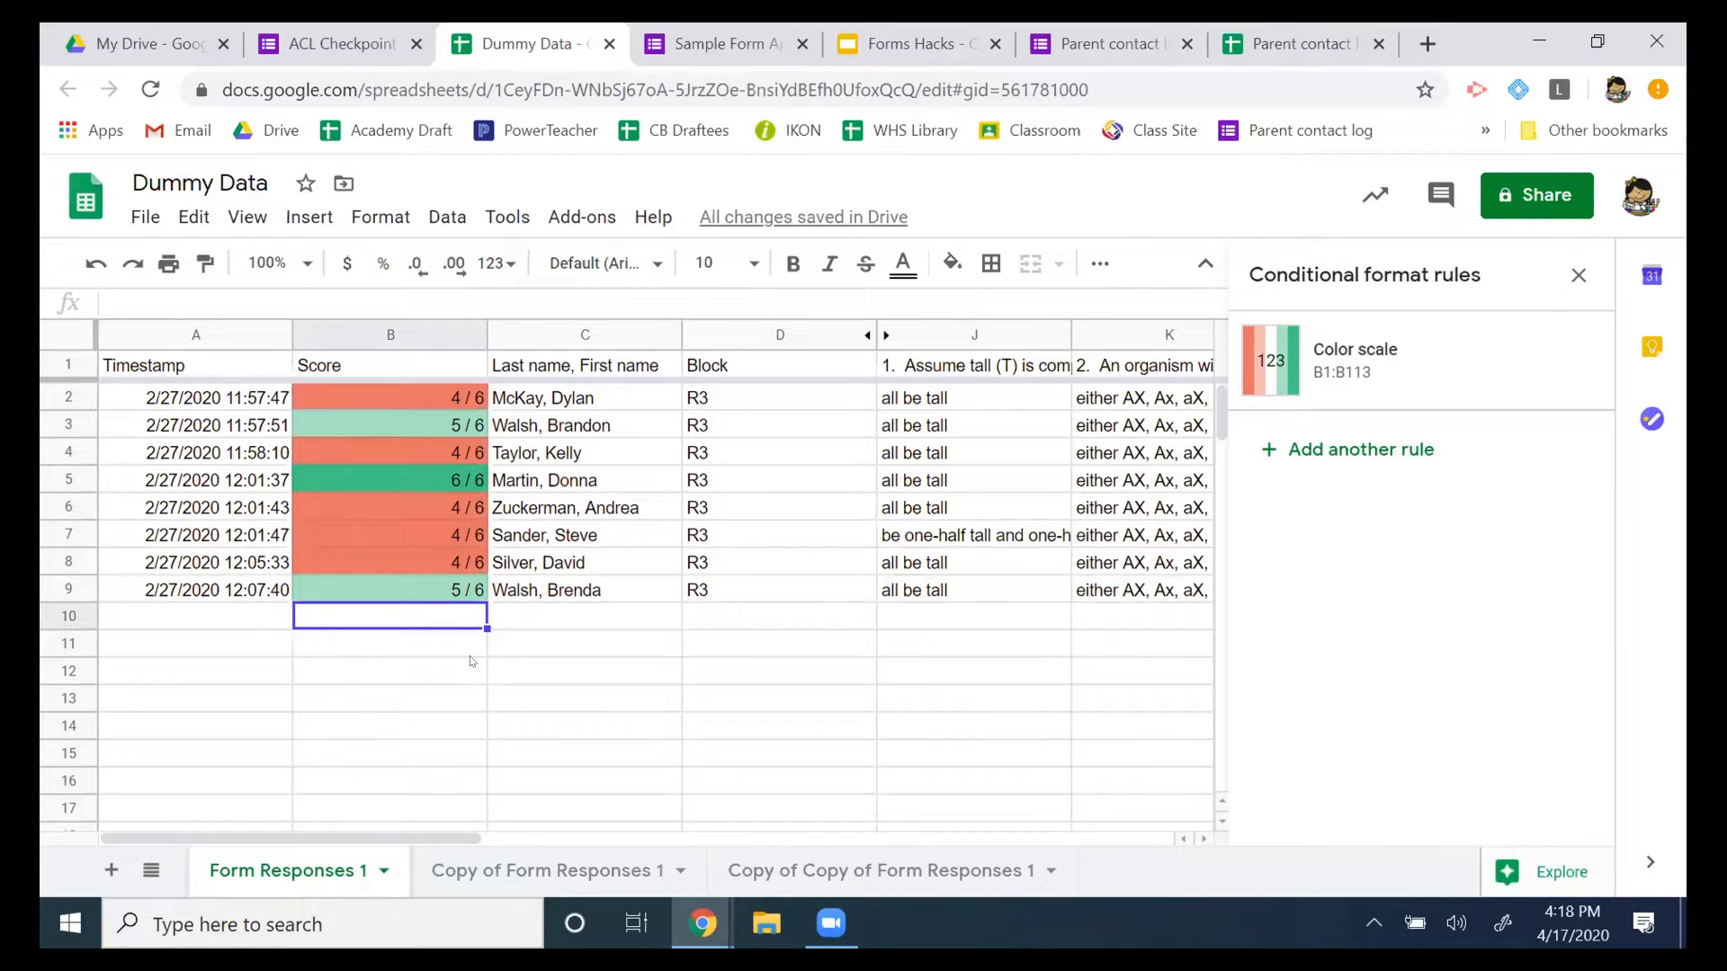
Add test scores of 5 in cell B10 and 4 in cell B11 of the Score column.
type("5")
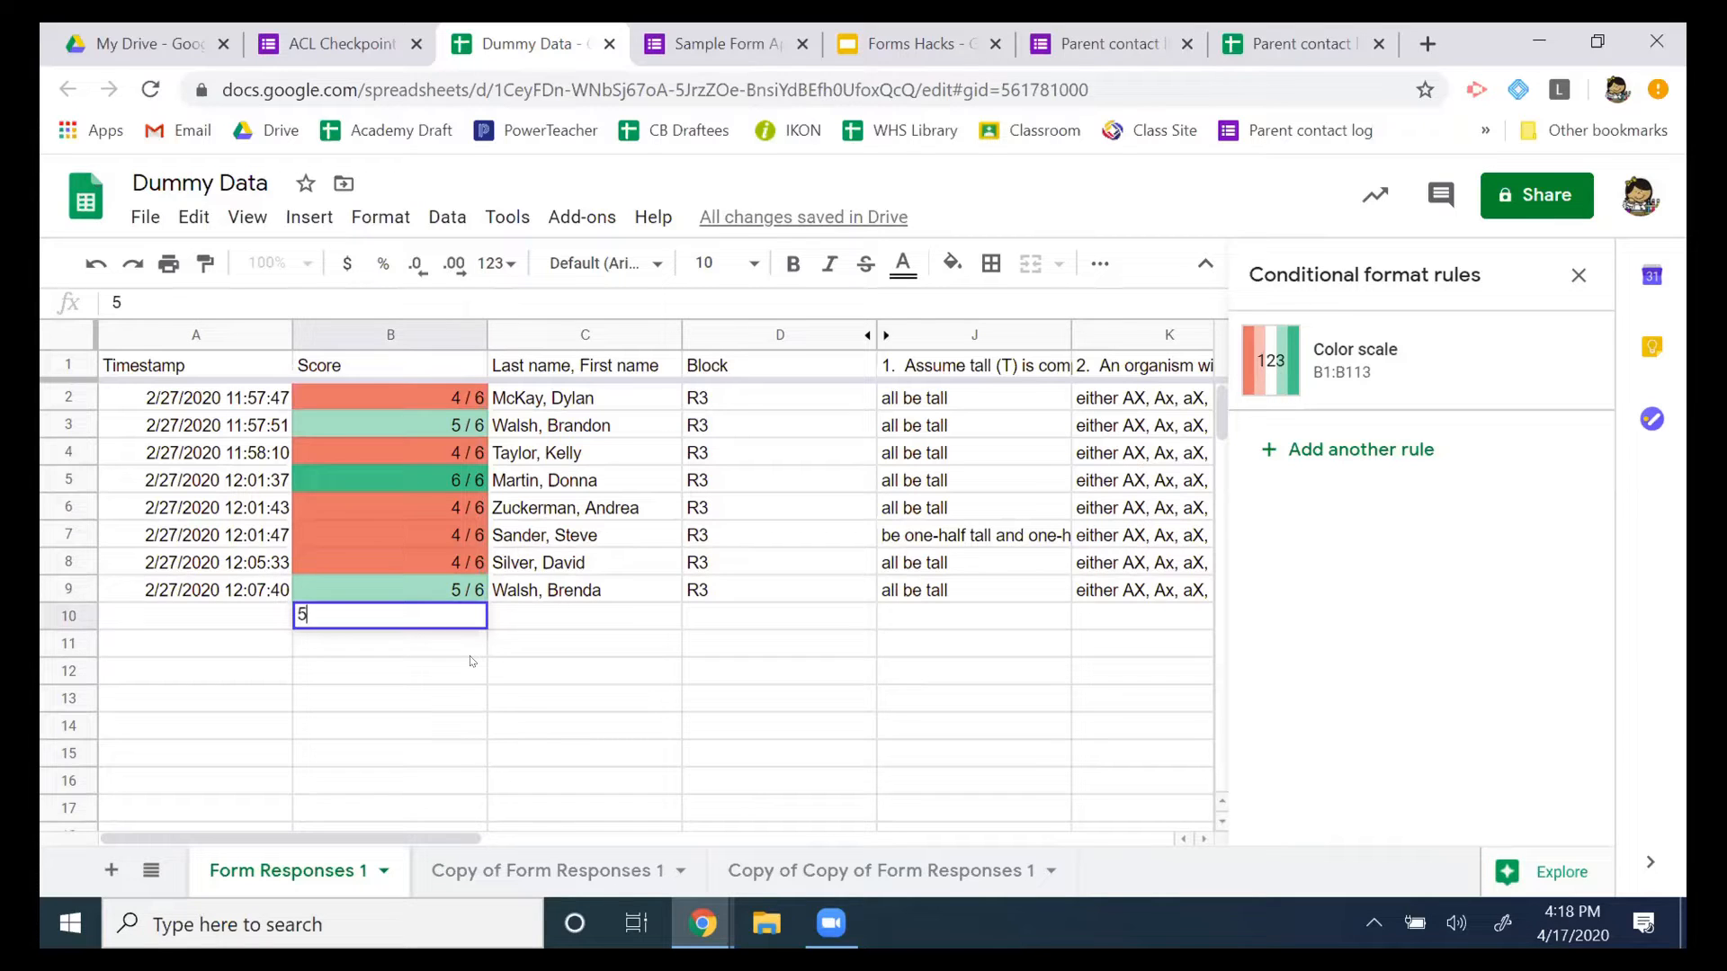
key("Return")
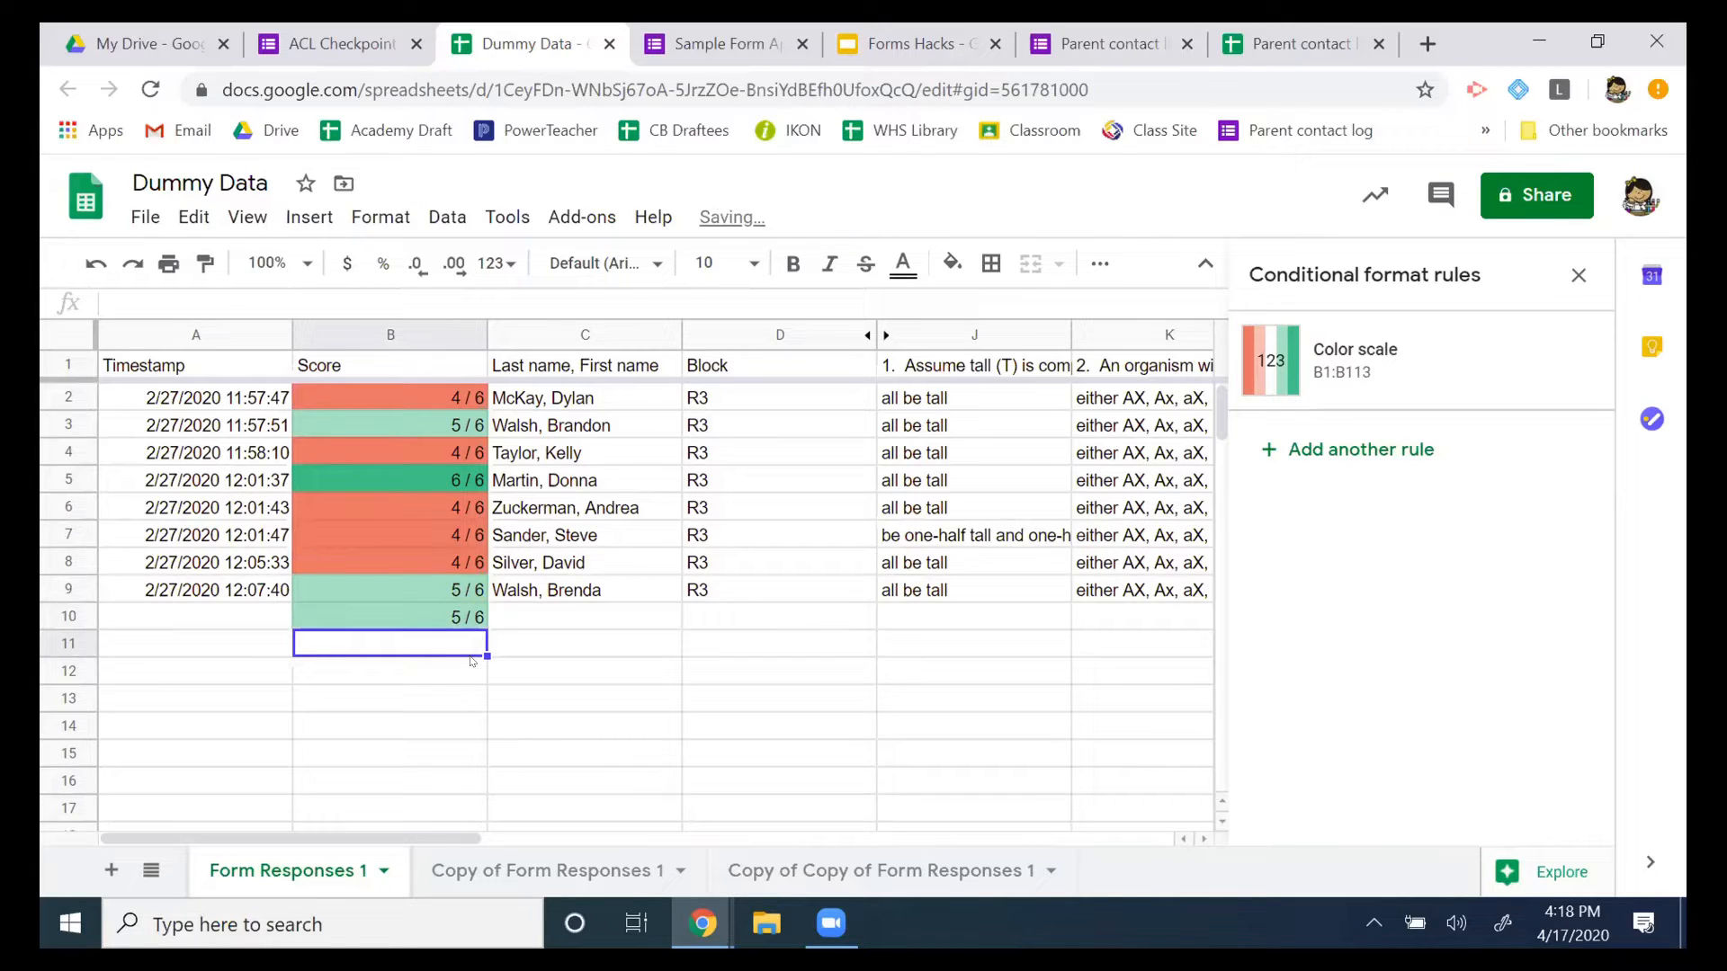
type("4")
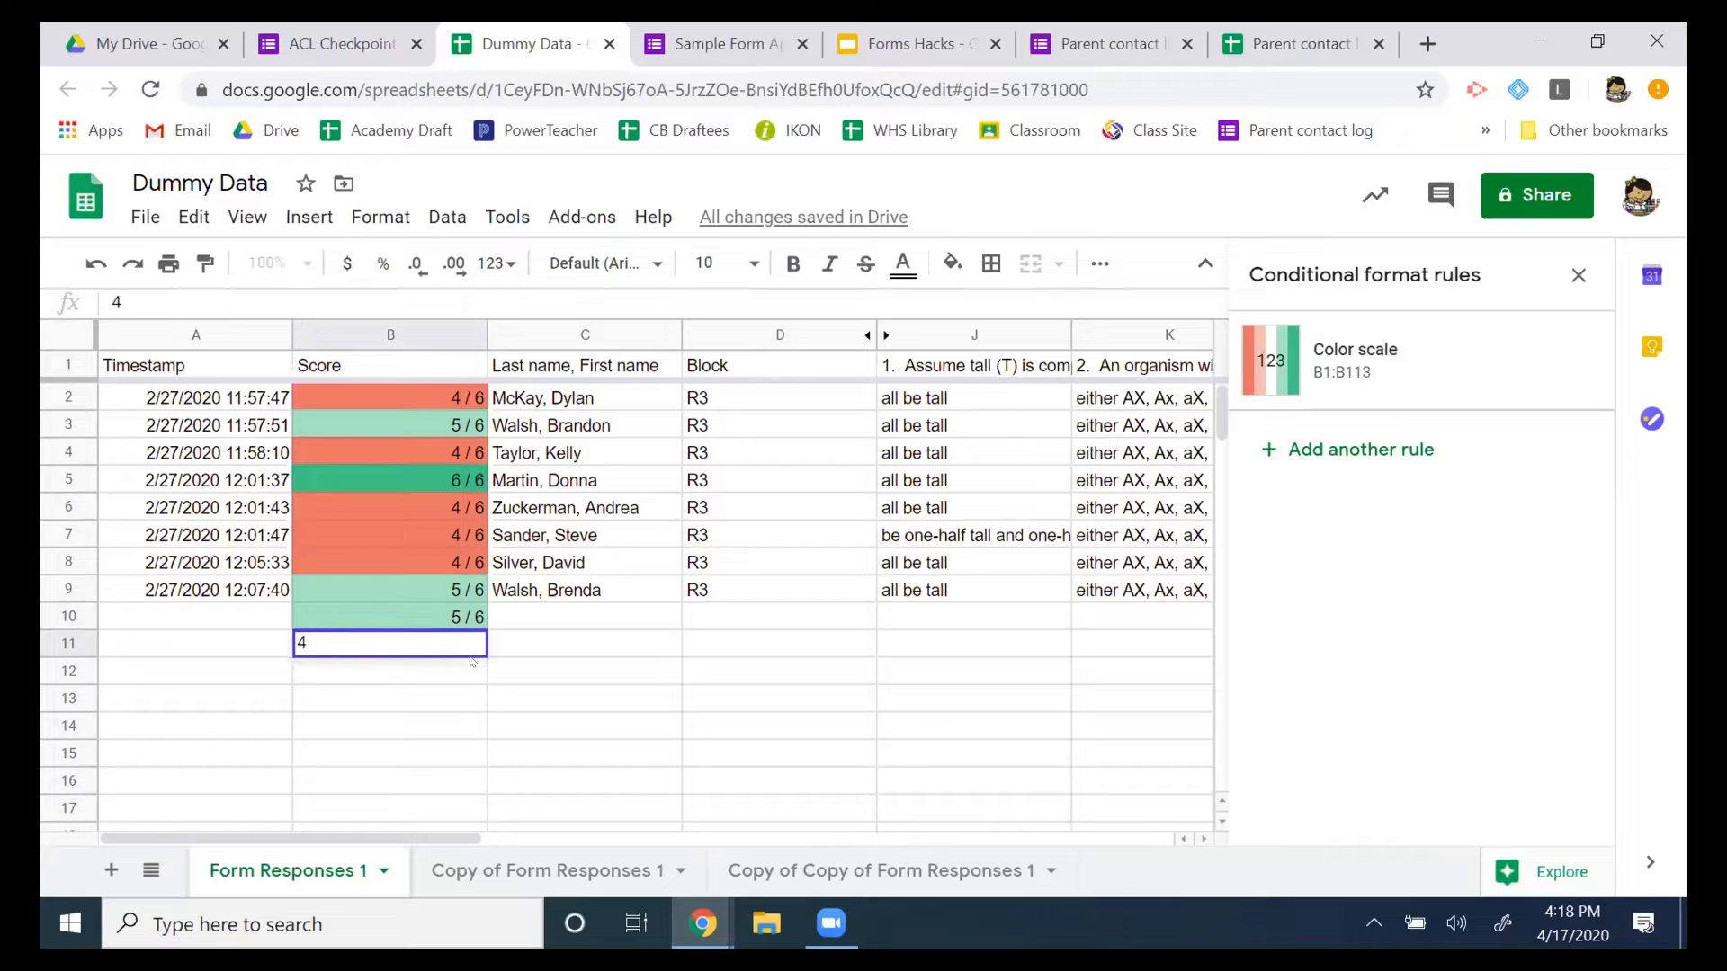
key("Return")
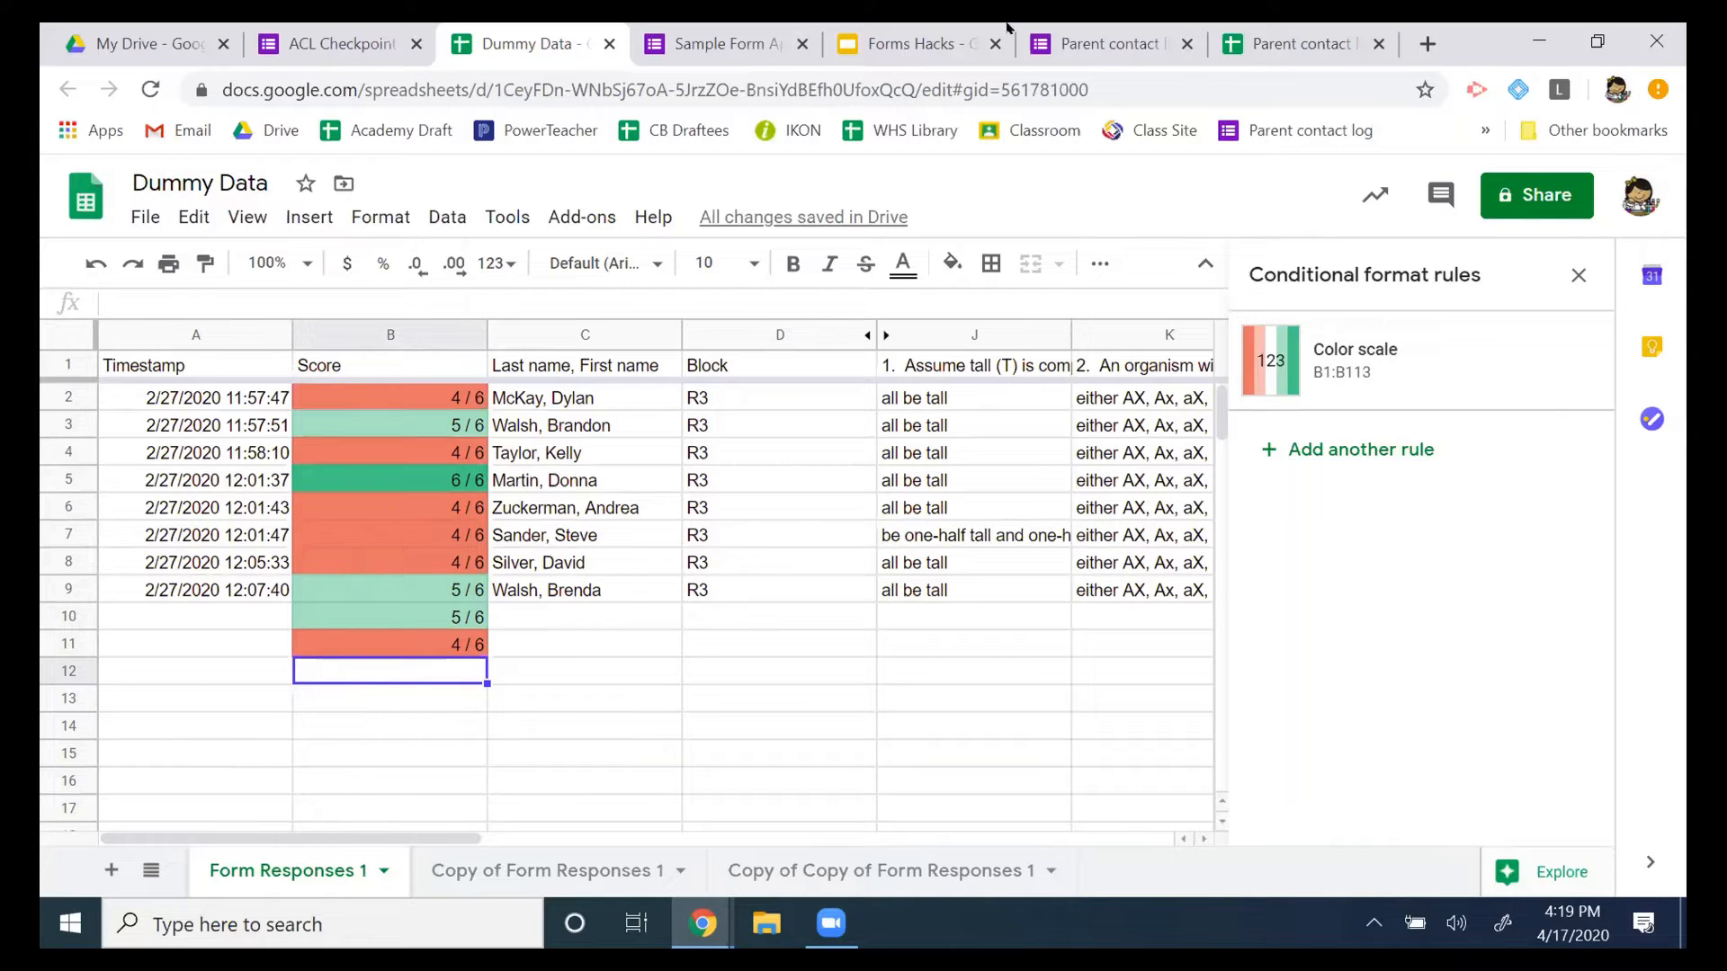
Switch to the Forms Hacks presentation and show the slide "#7 Grade short answer responses".
left_click(926, 32)
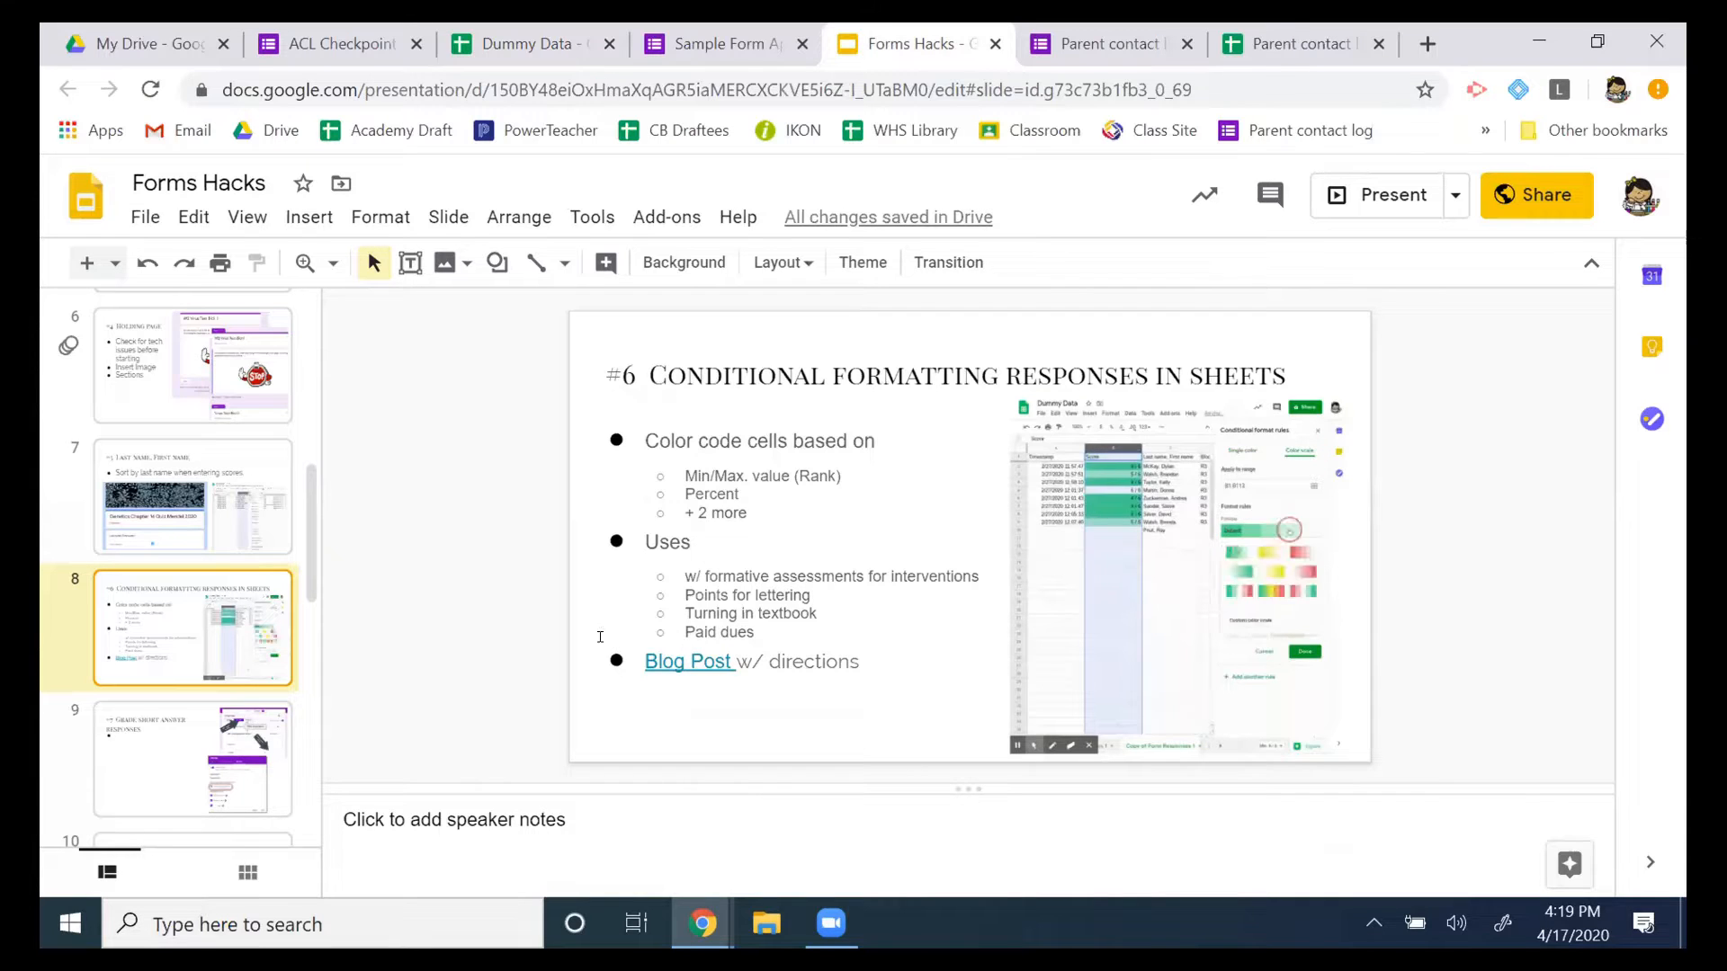
left_click(155, 774)
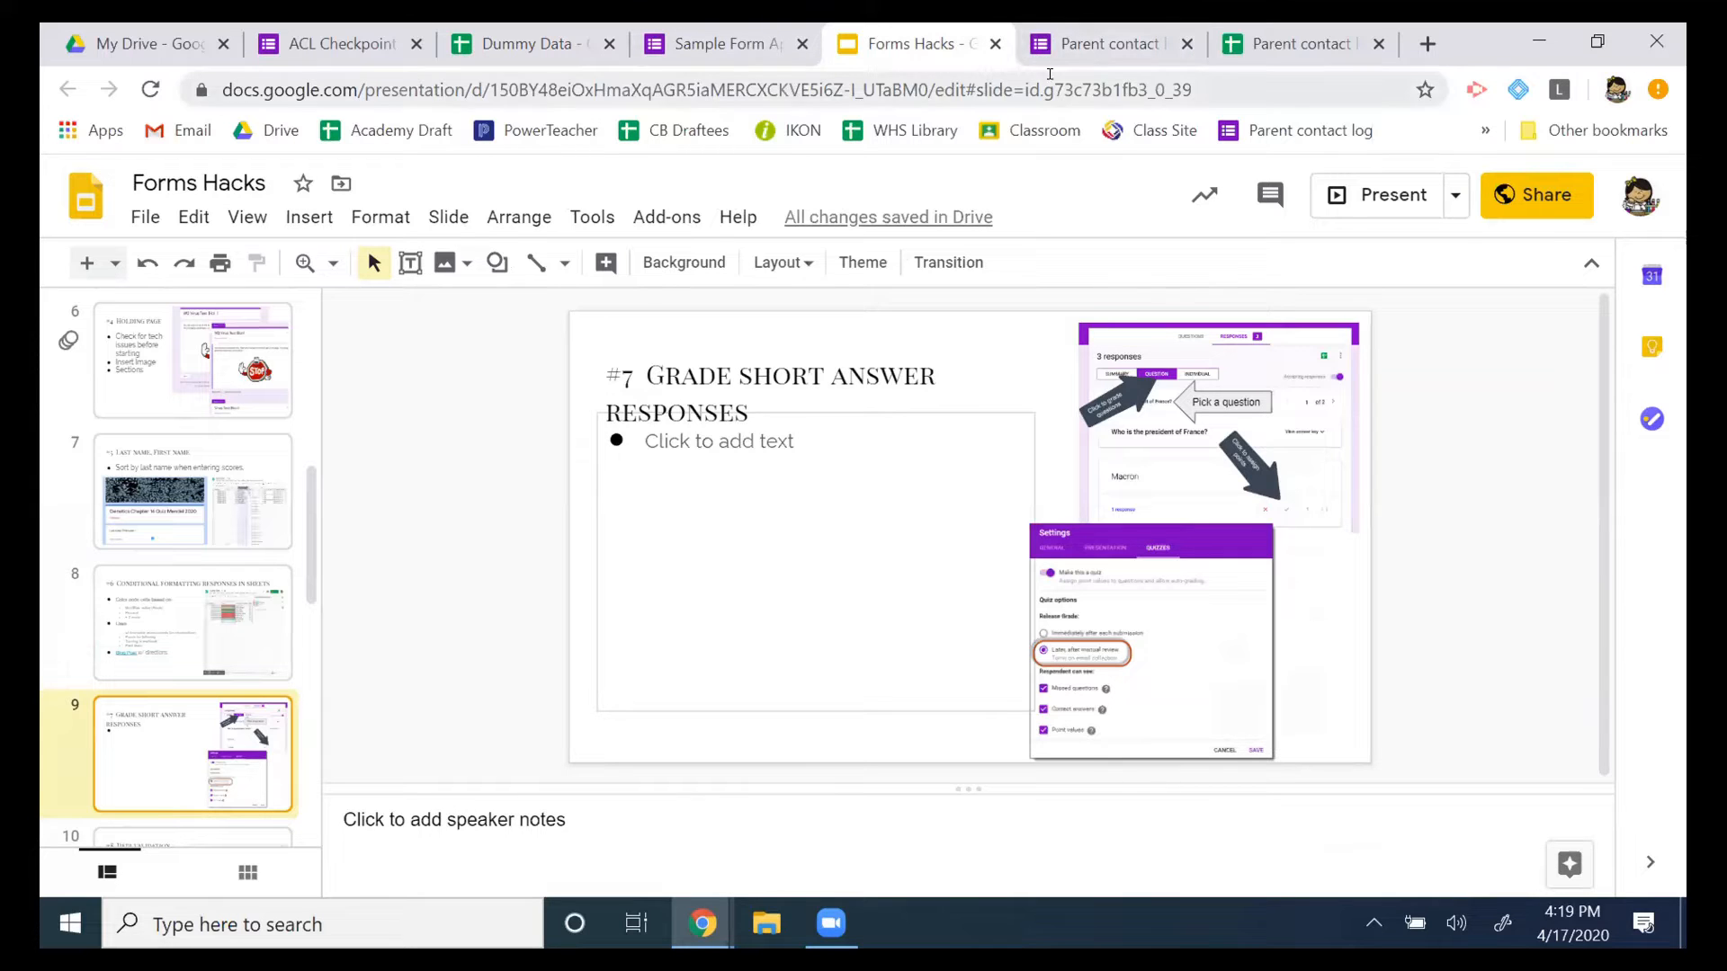
Switch to Sample Form April 17 and view its responses by question, looking through the "Last name, First name" answers.
left_click(1112, 43)
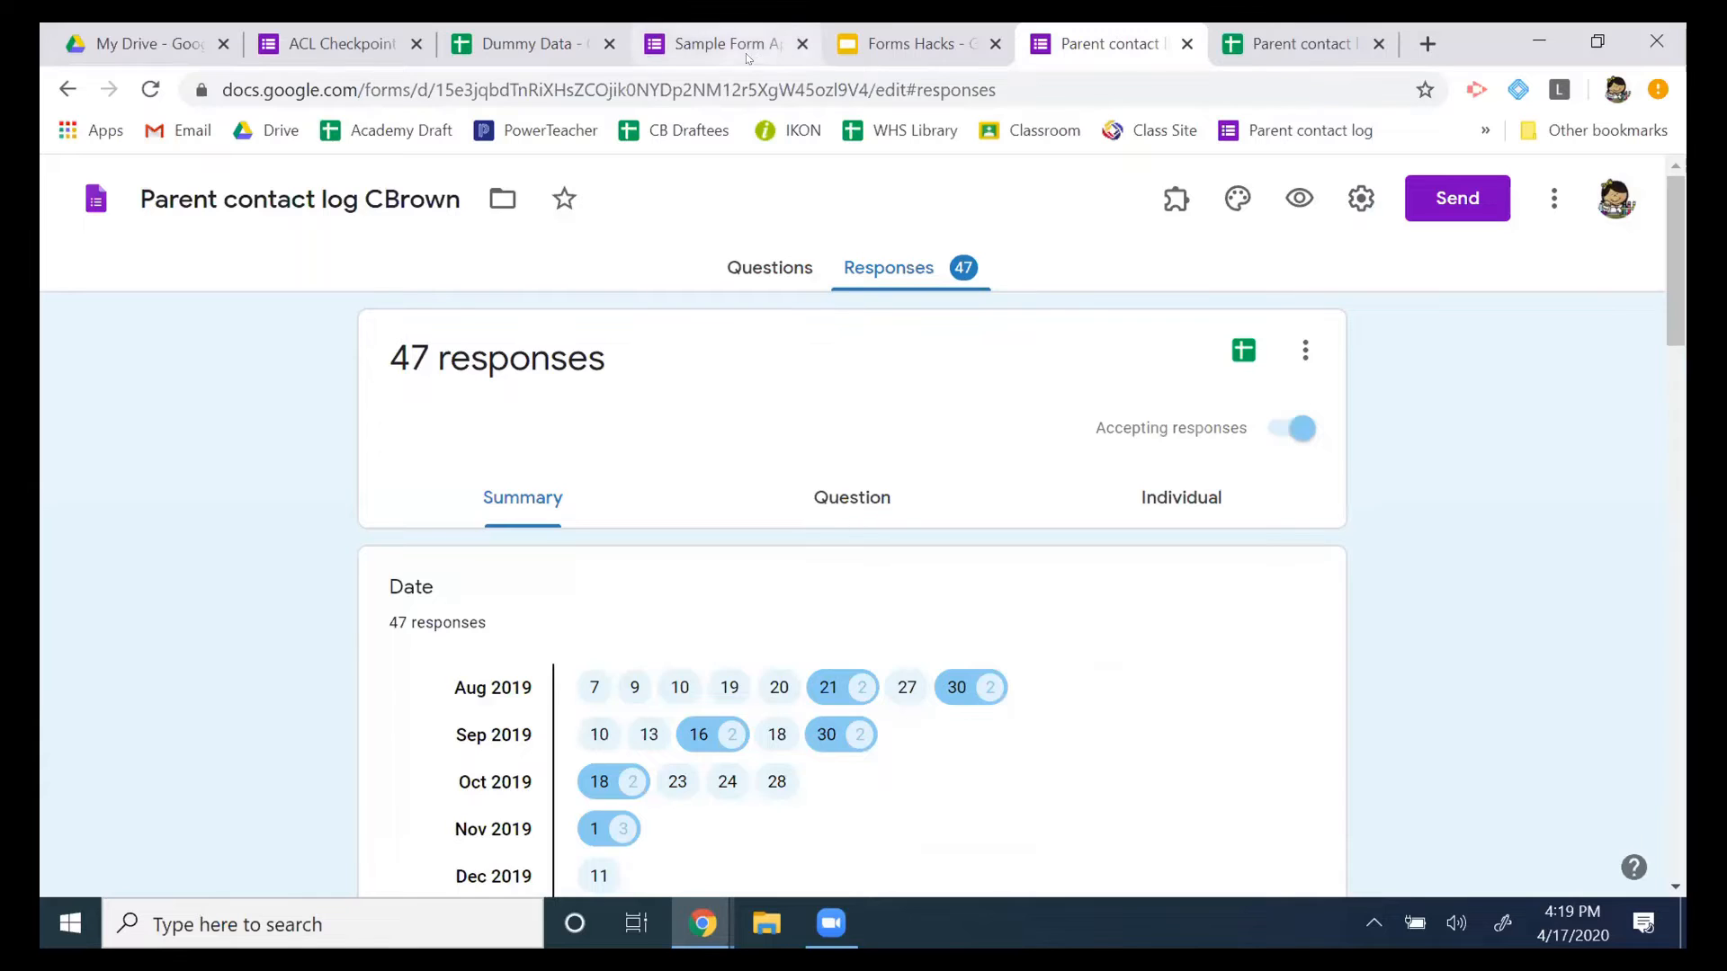
left_click(747, 52)
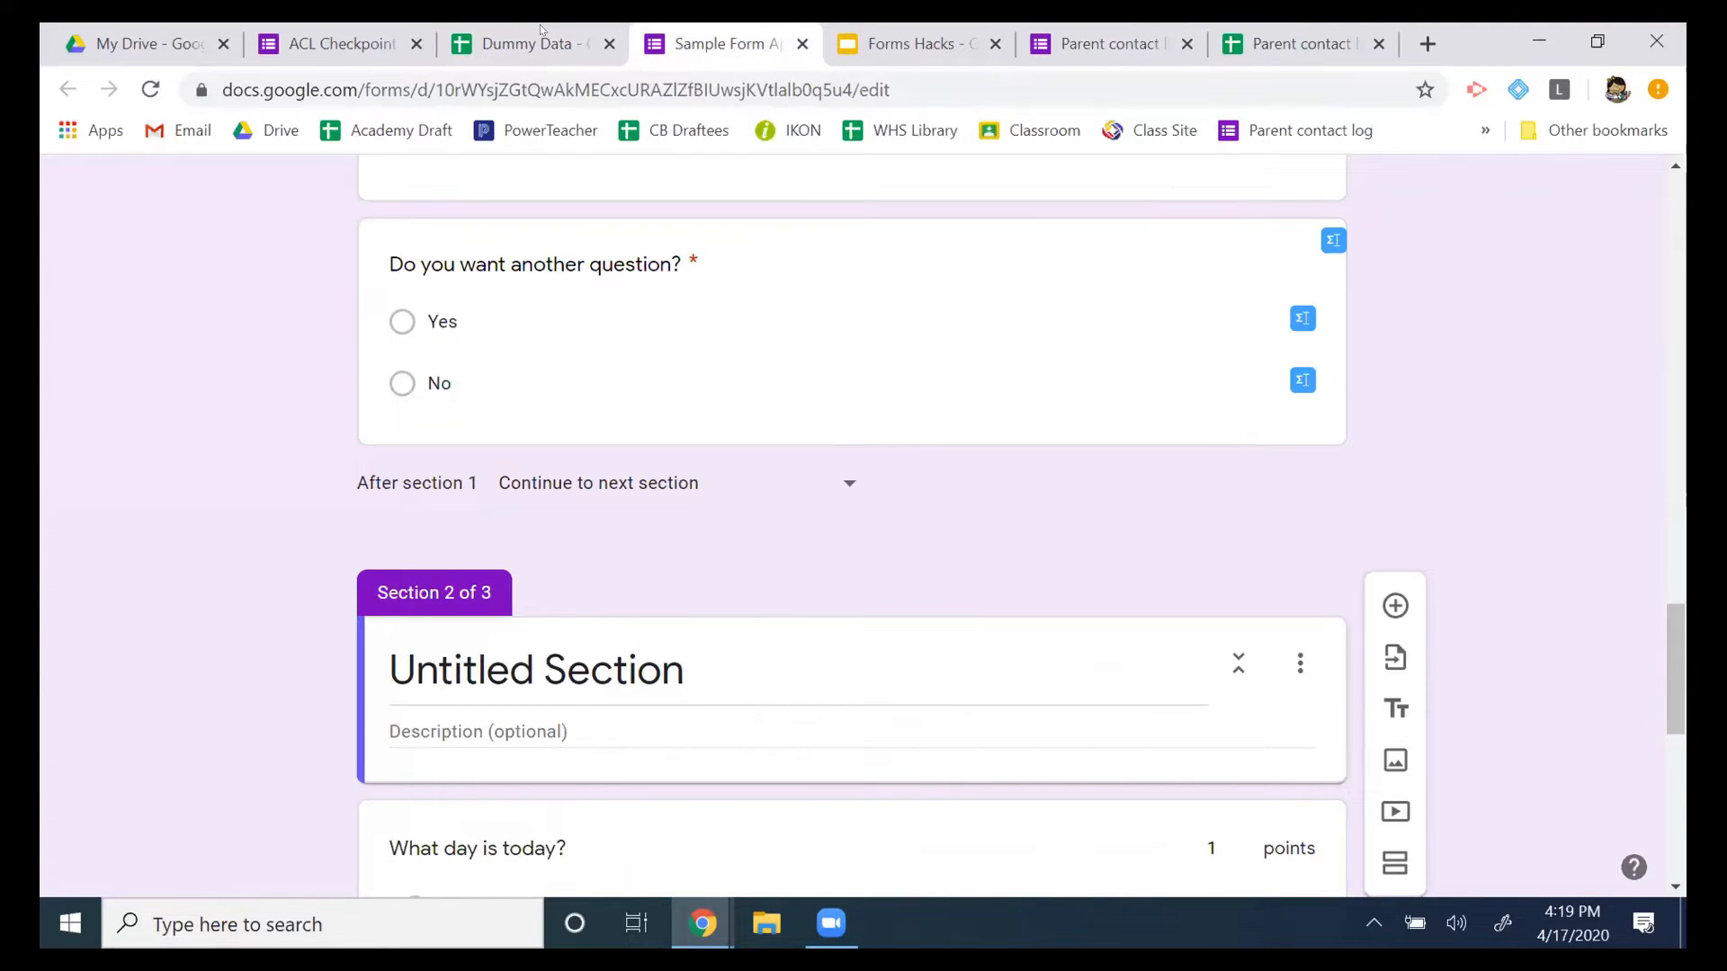
scroll(809, 377, "up", 10)
left_click(853, 275)
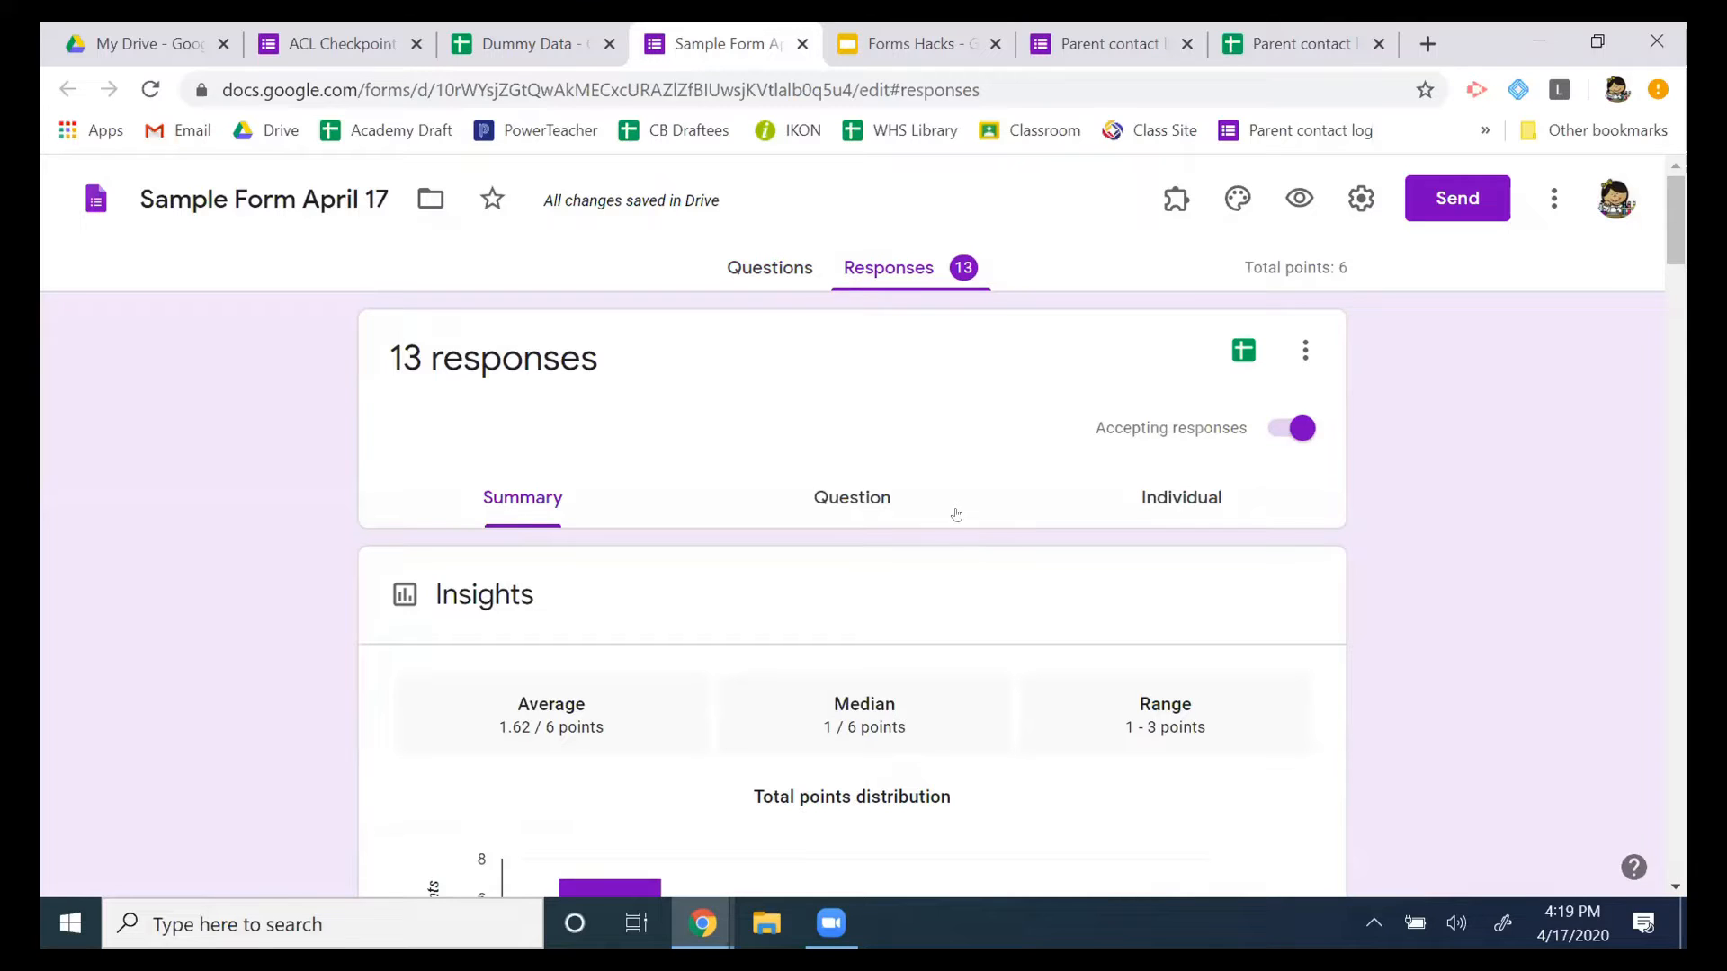
left_click(861, 498)
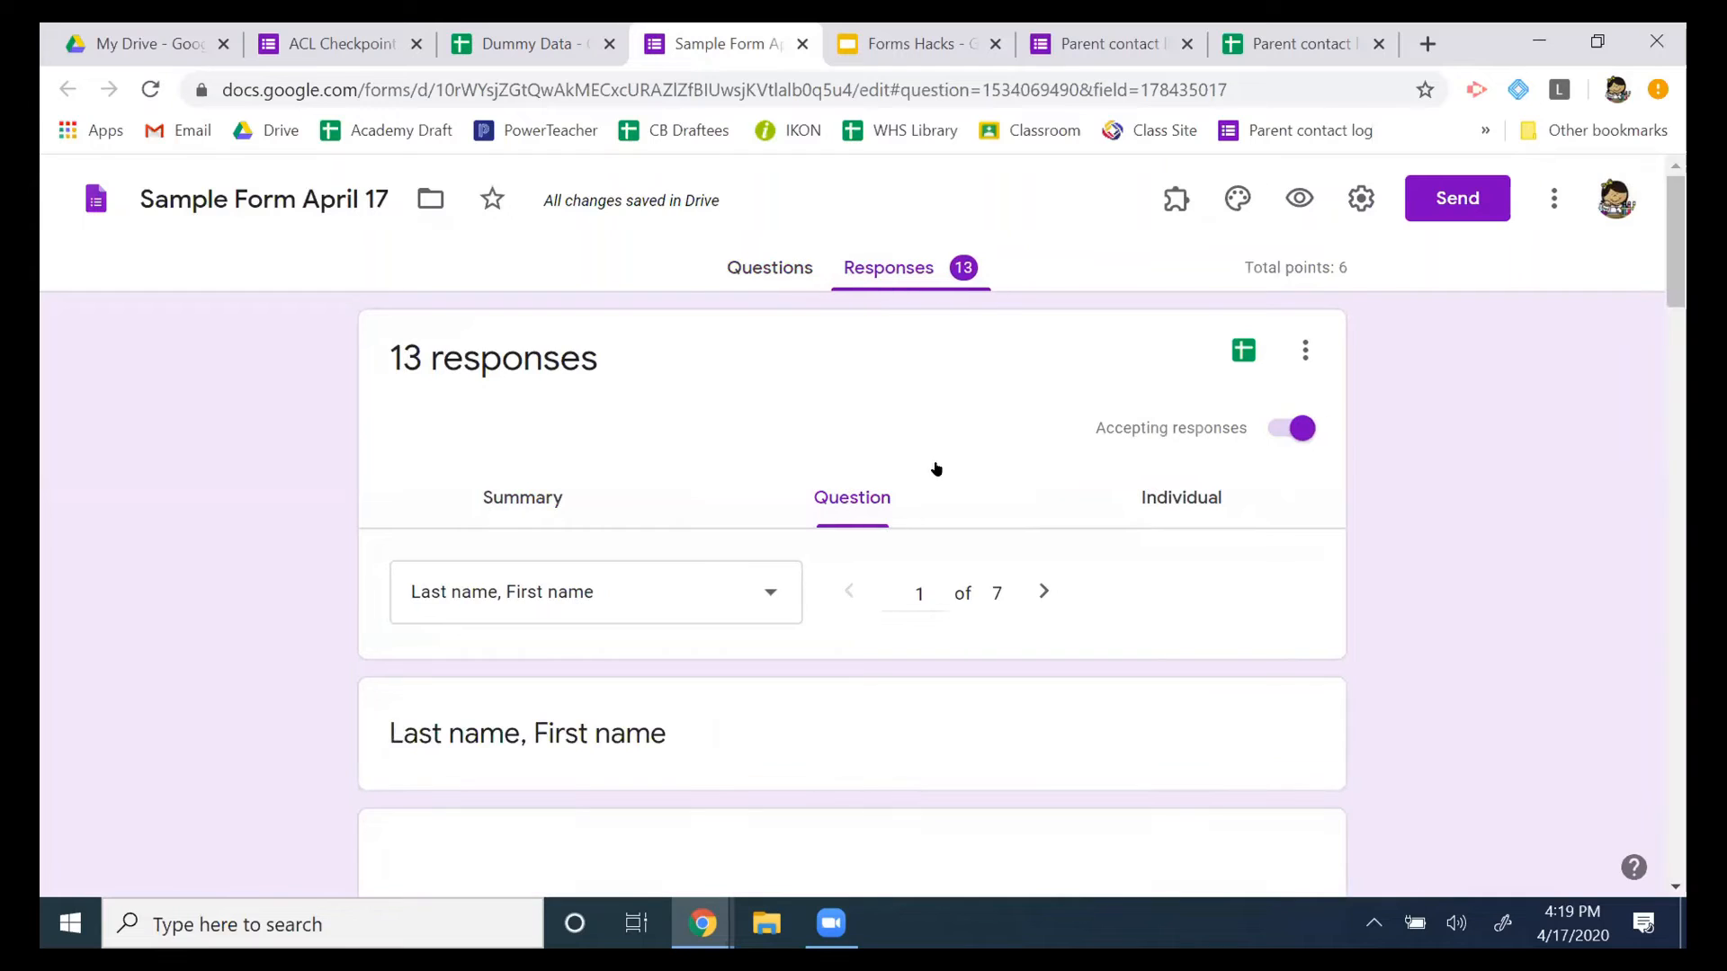
scroll(1411, 402, "down", 4)
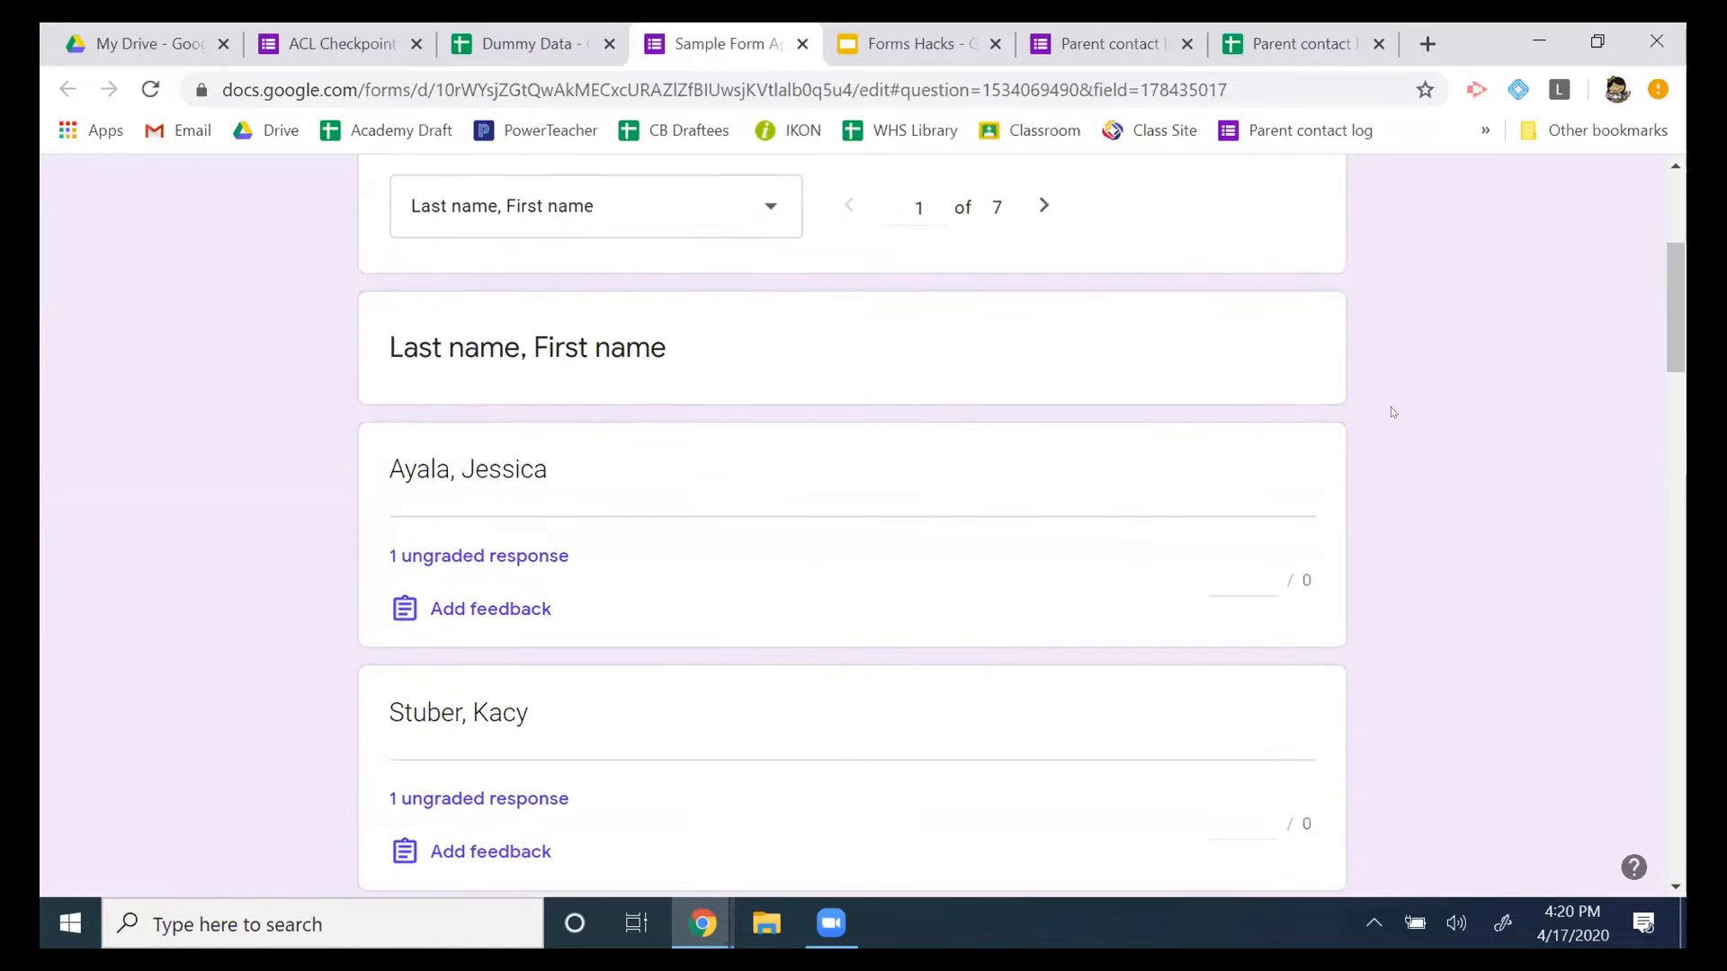
scroll(648, 467, "down", 12)
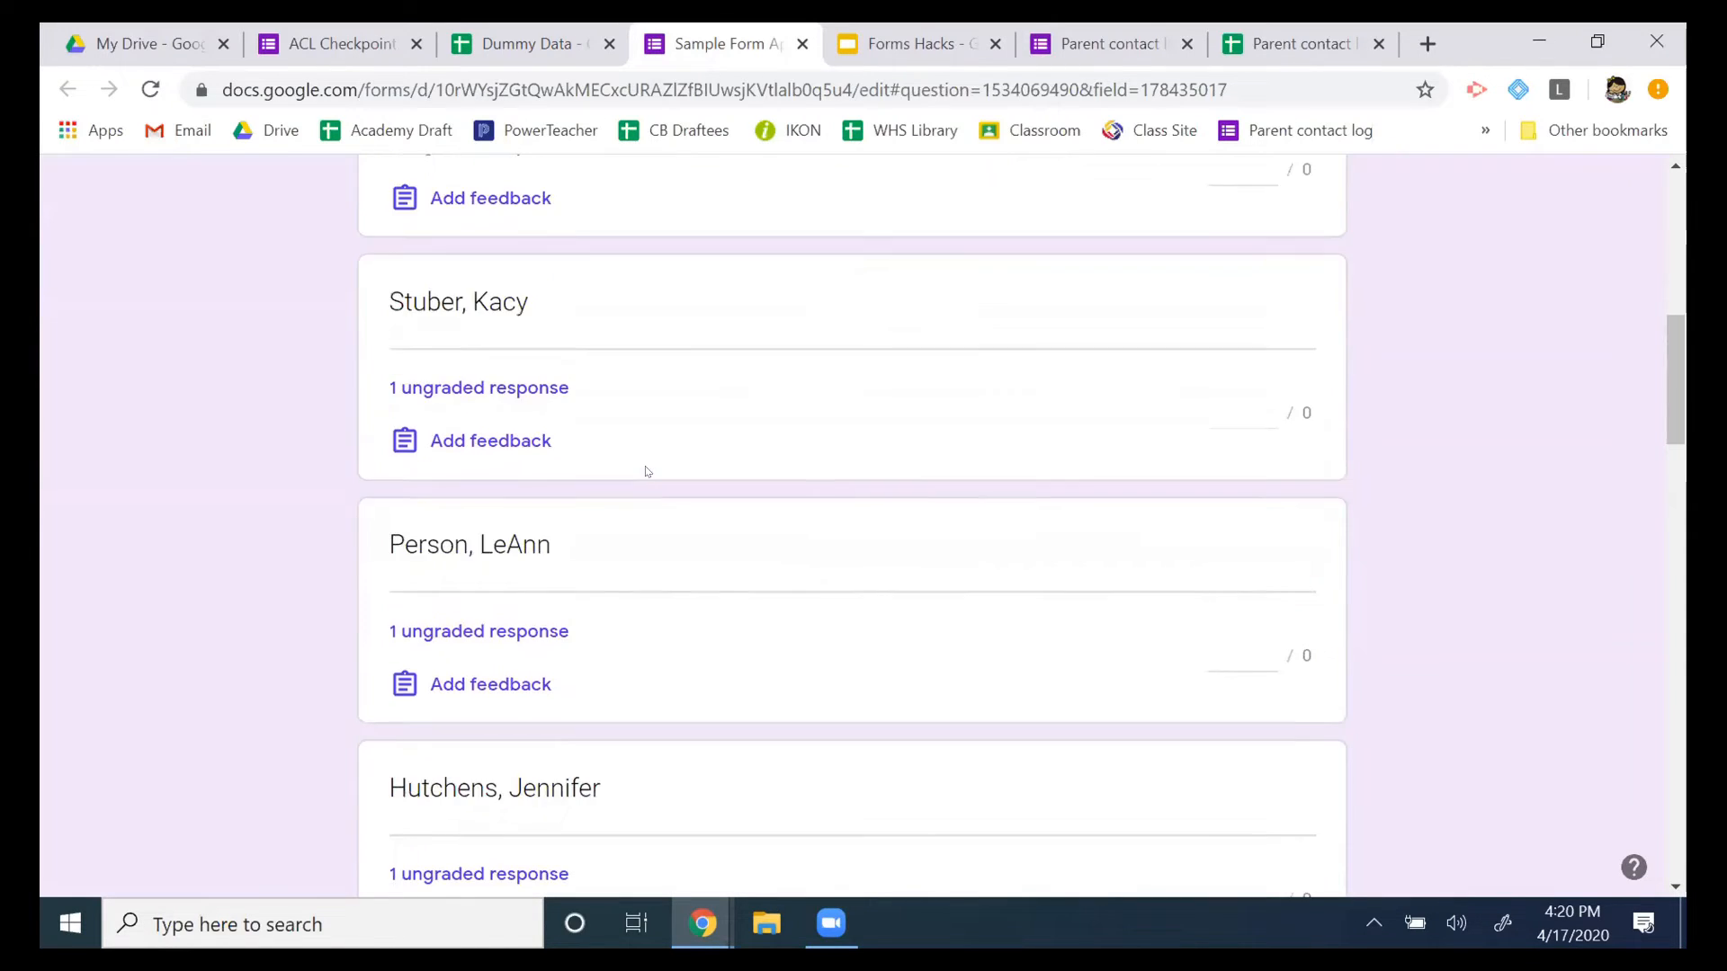
Show the responses to "Who are the vice principals at WHS?" and look through the ungraded answers.
scroll(645, 471, "up", 17)
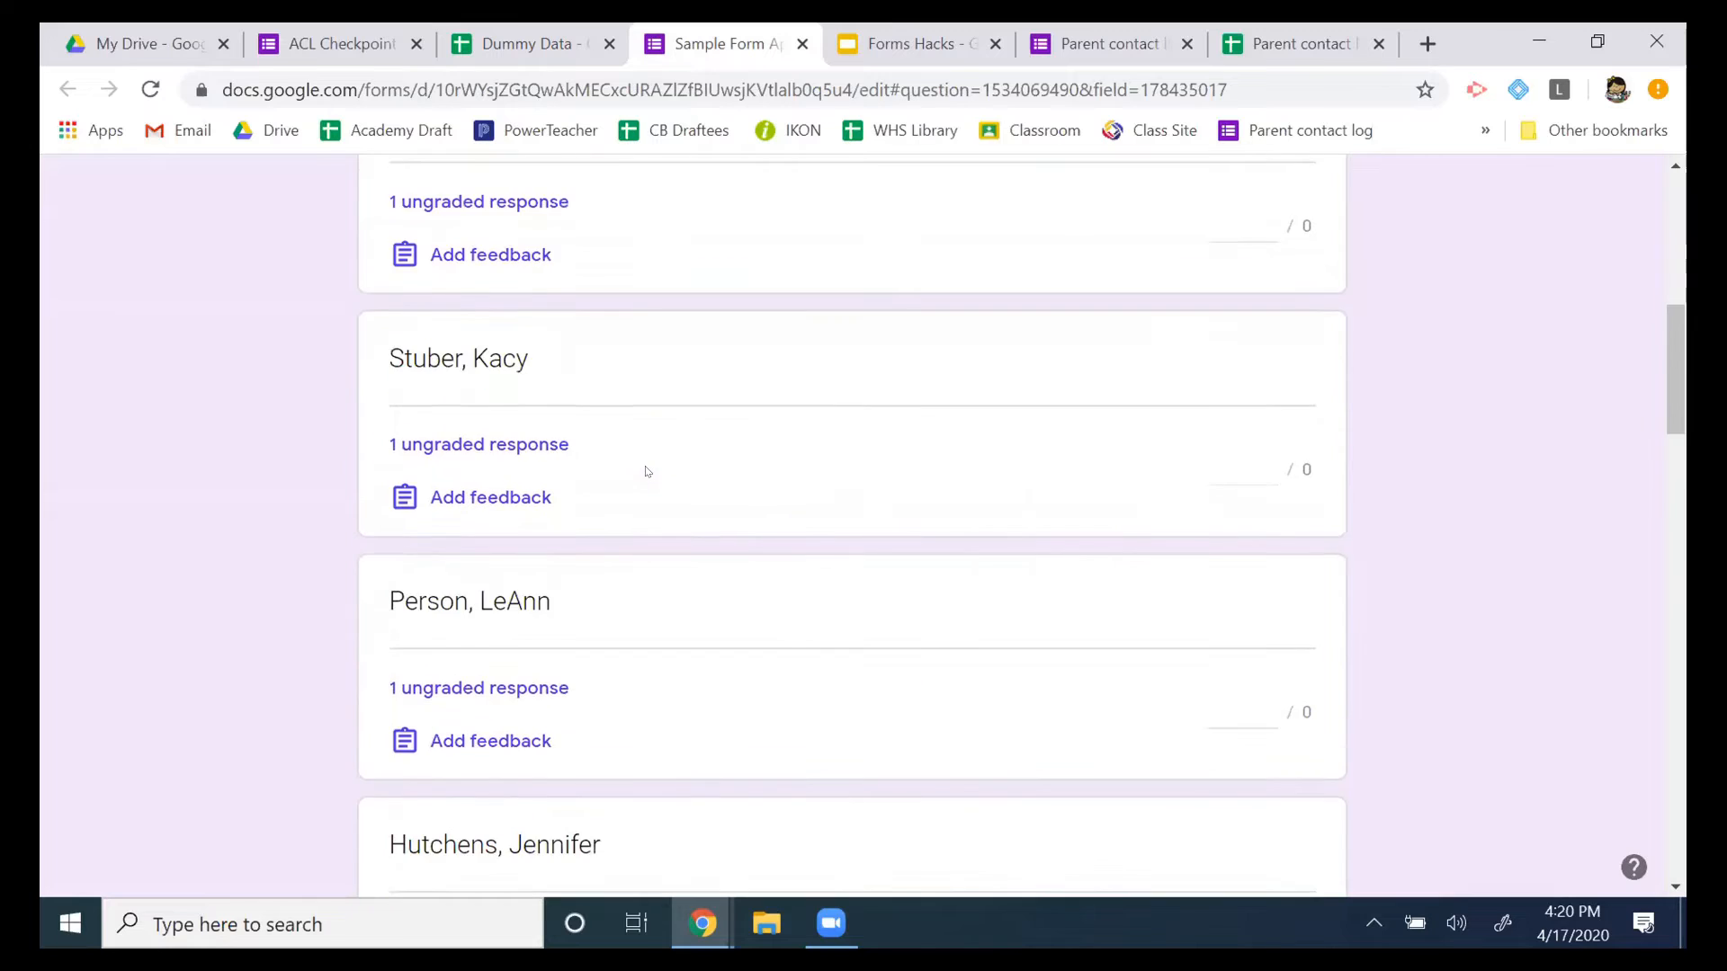
left_click(639, 472)
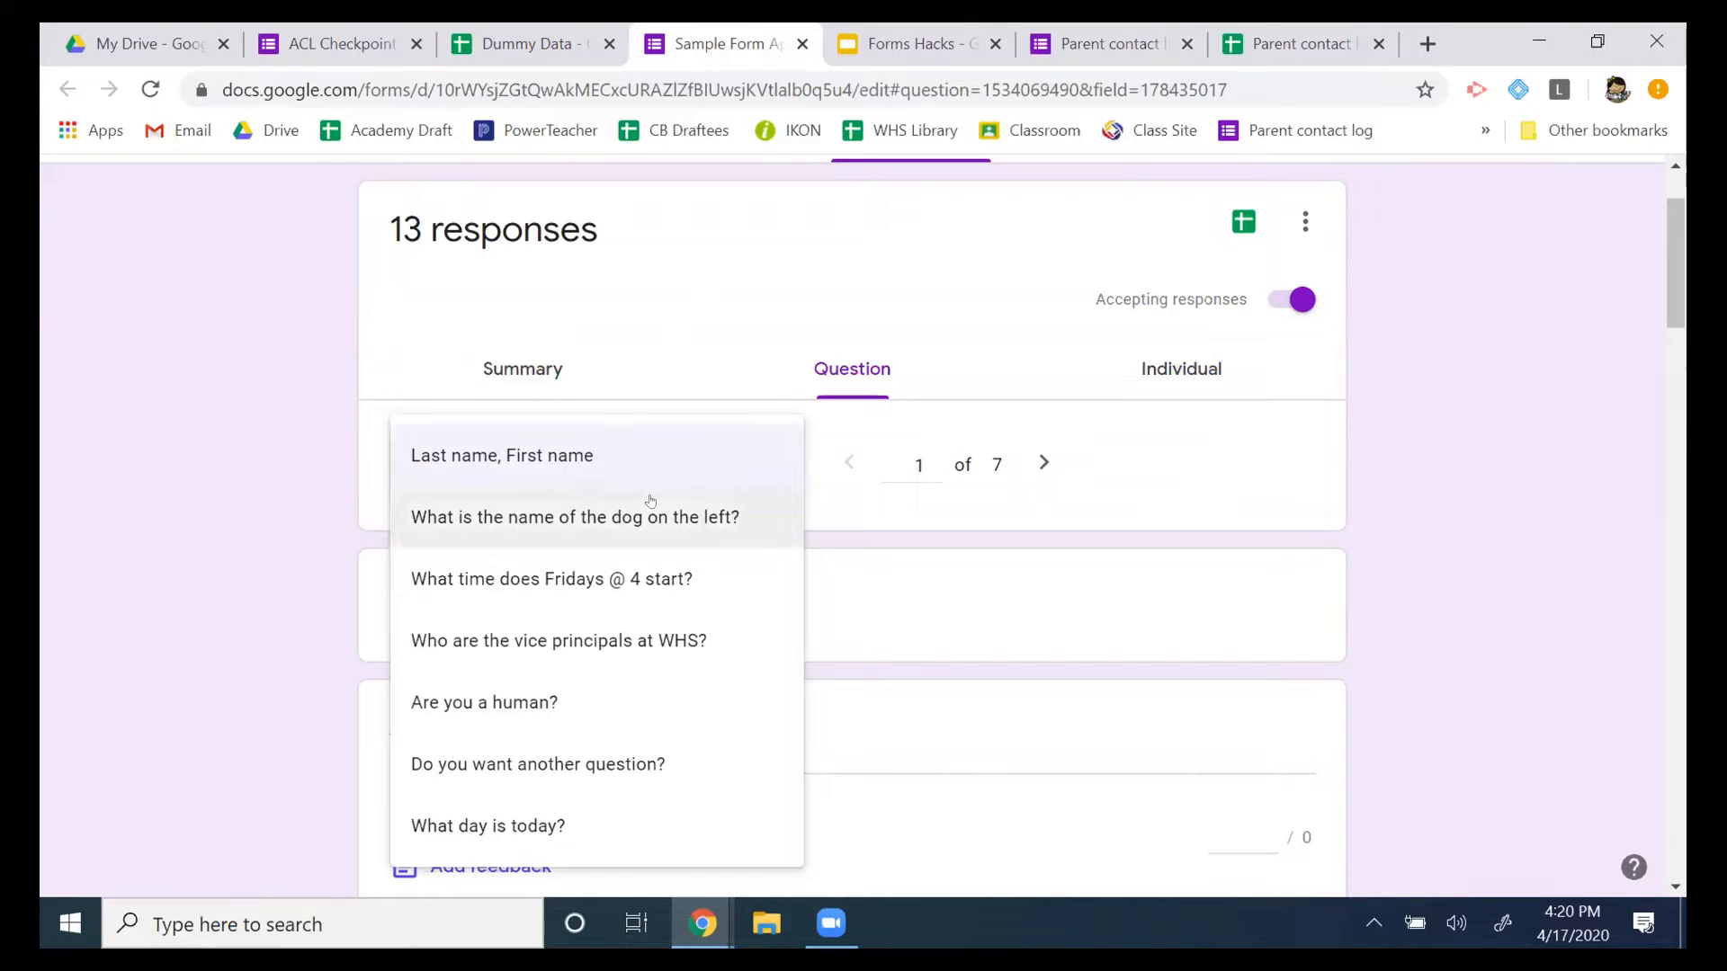
left_click(676, 639)
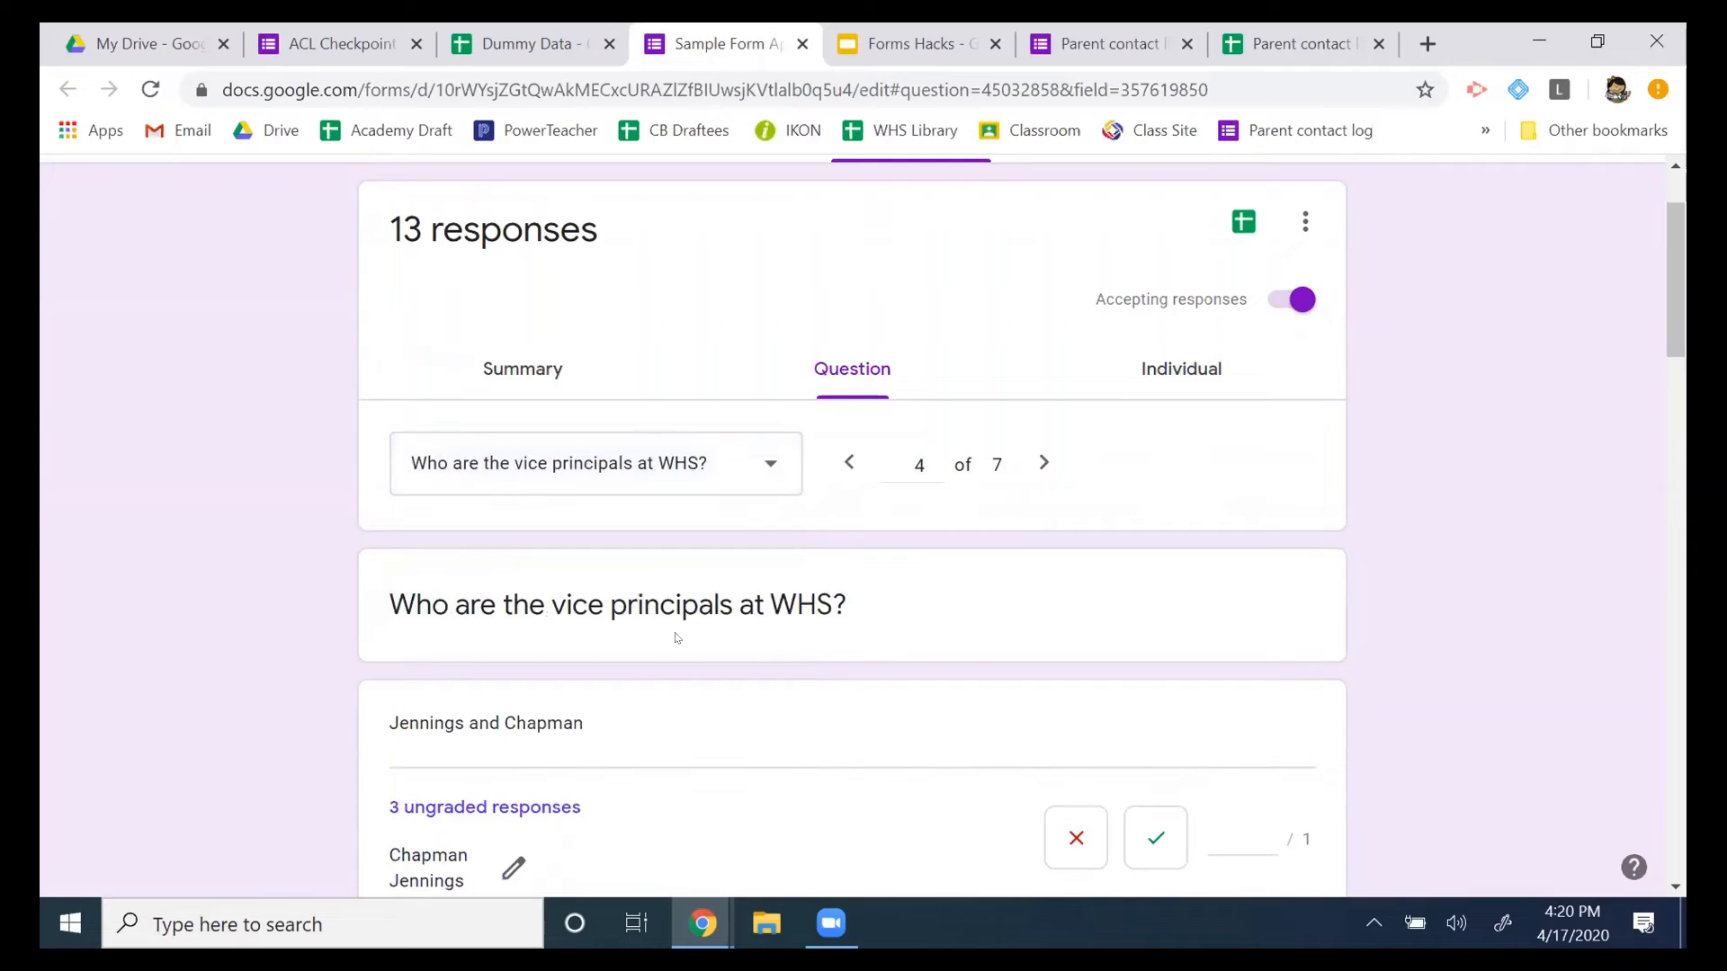
scroll(1445, 321, "down", 4)
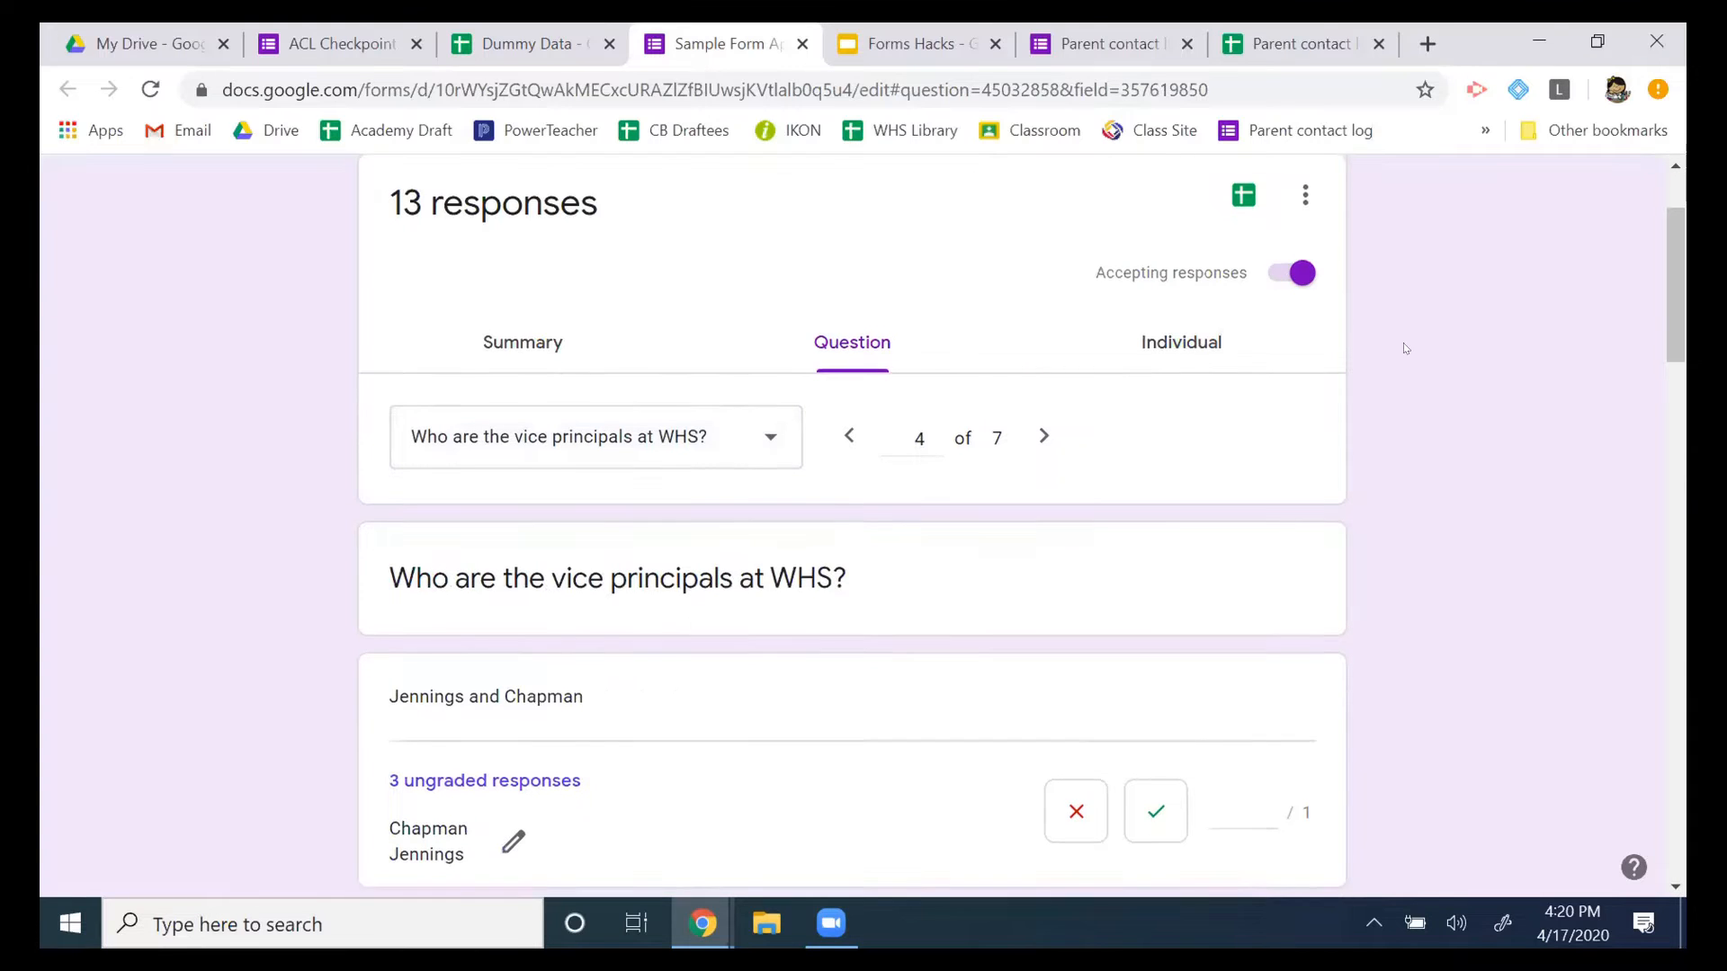
scroll(1227, 454, "down", 6)
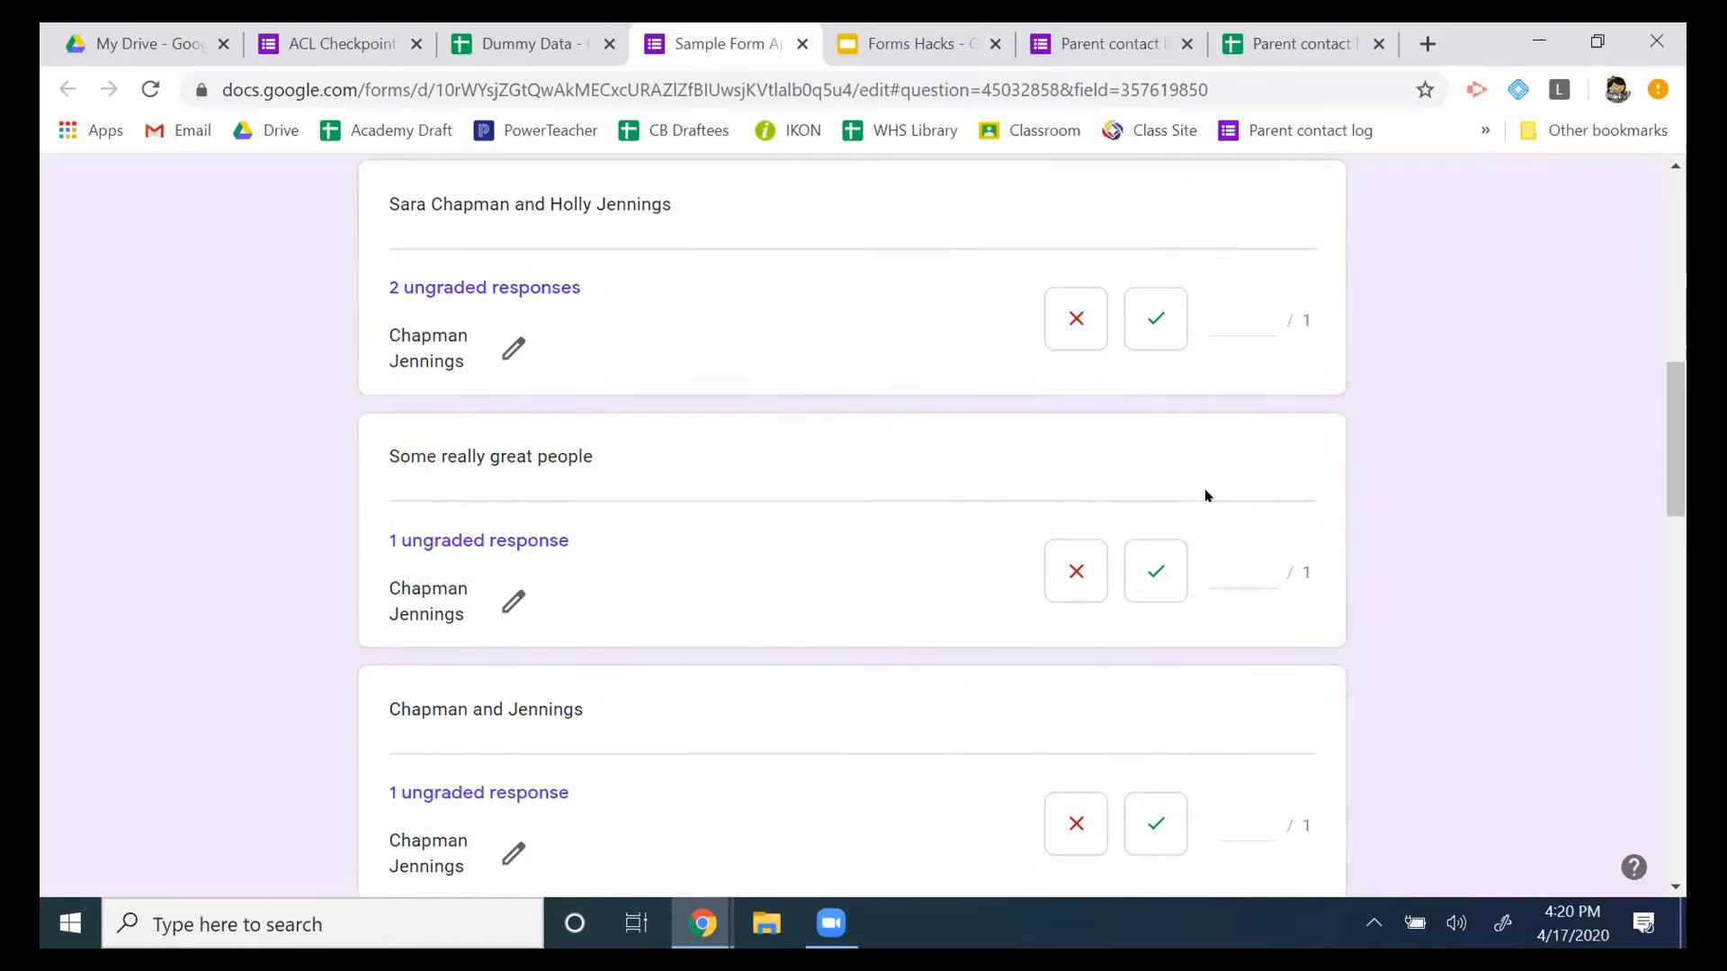
scroll(1195, 509, "down", 1)
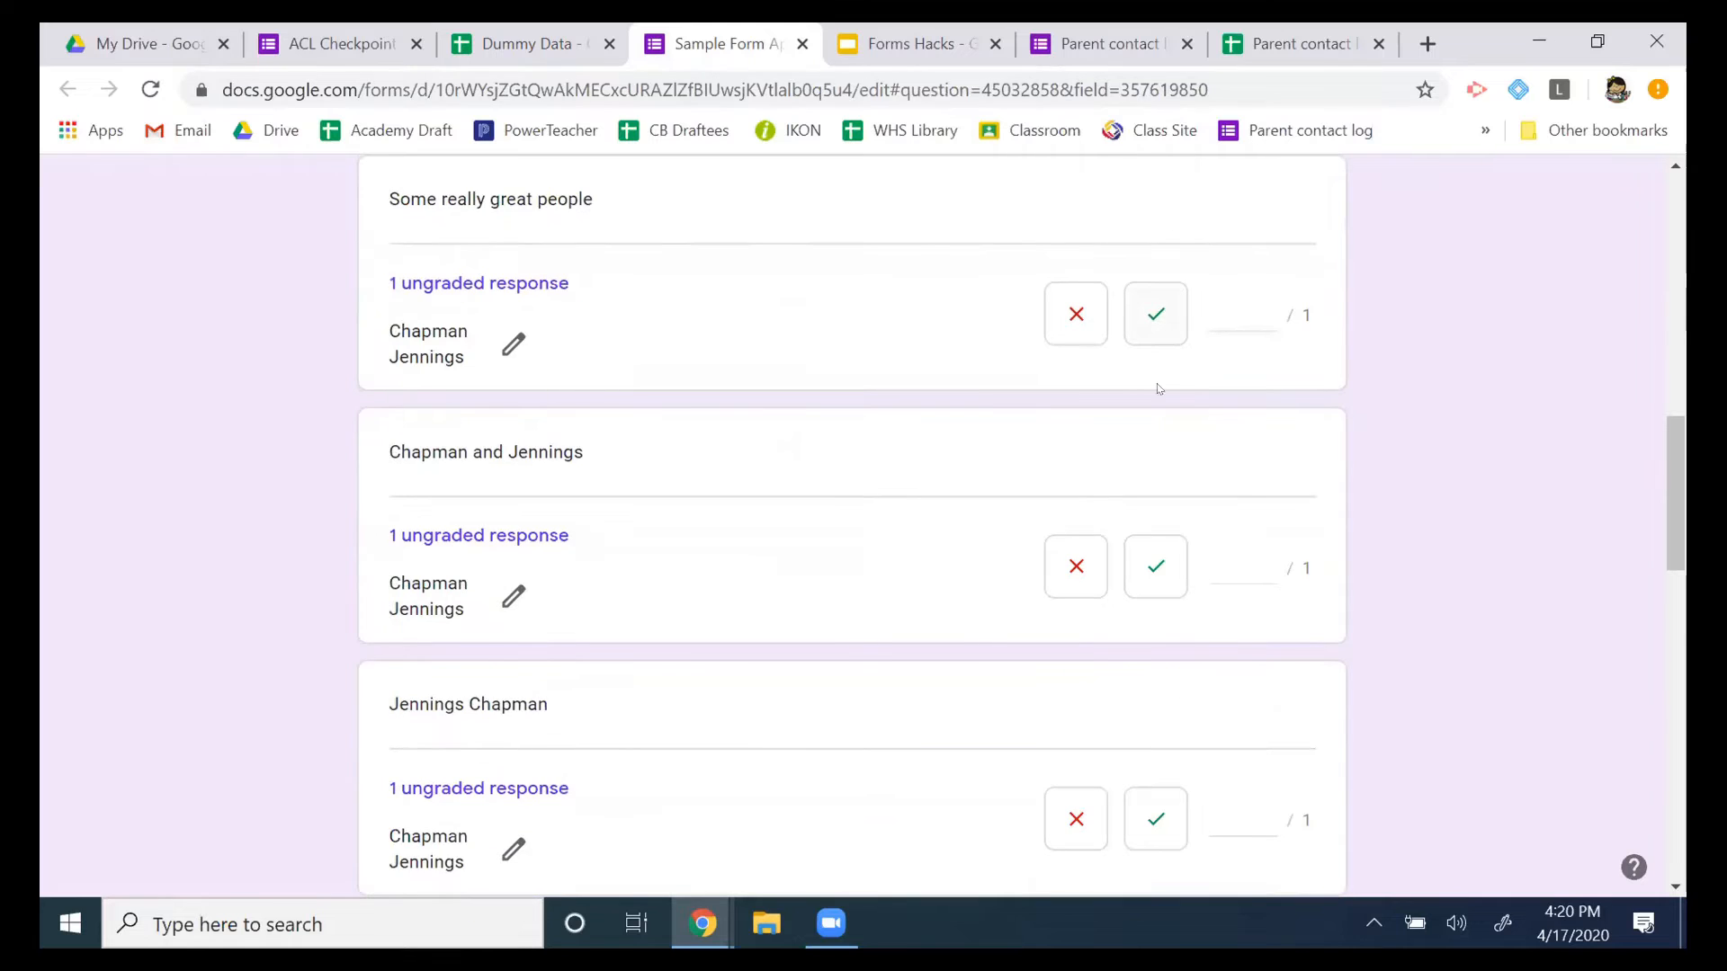
scroll(1103, 594, "up", 4)
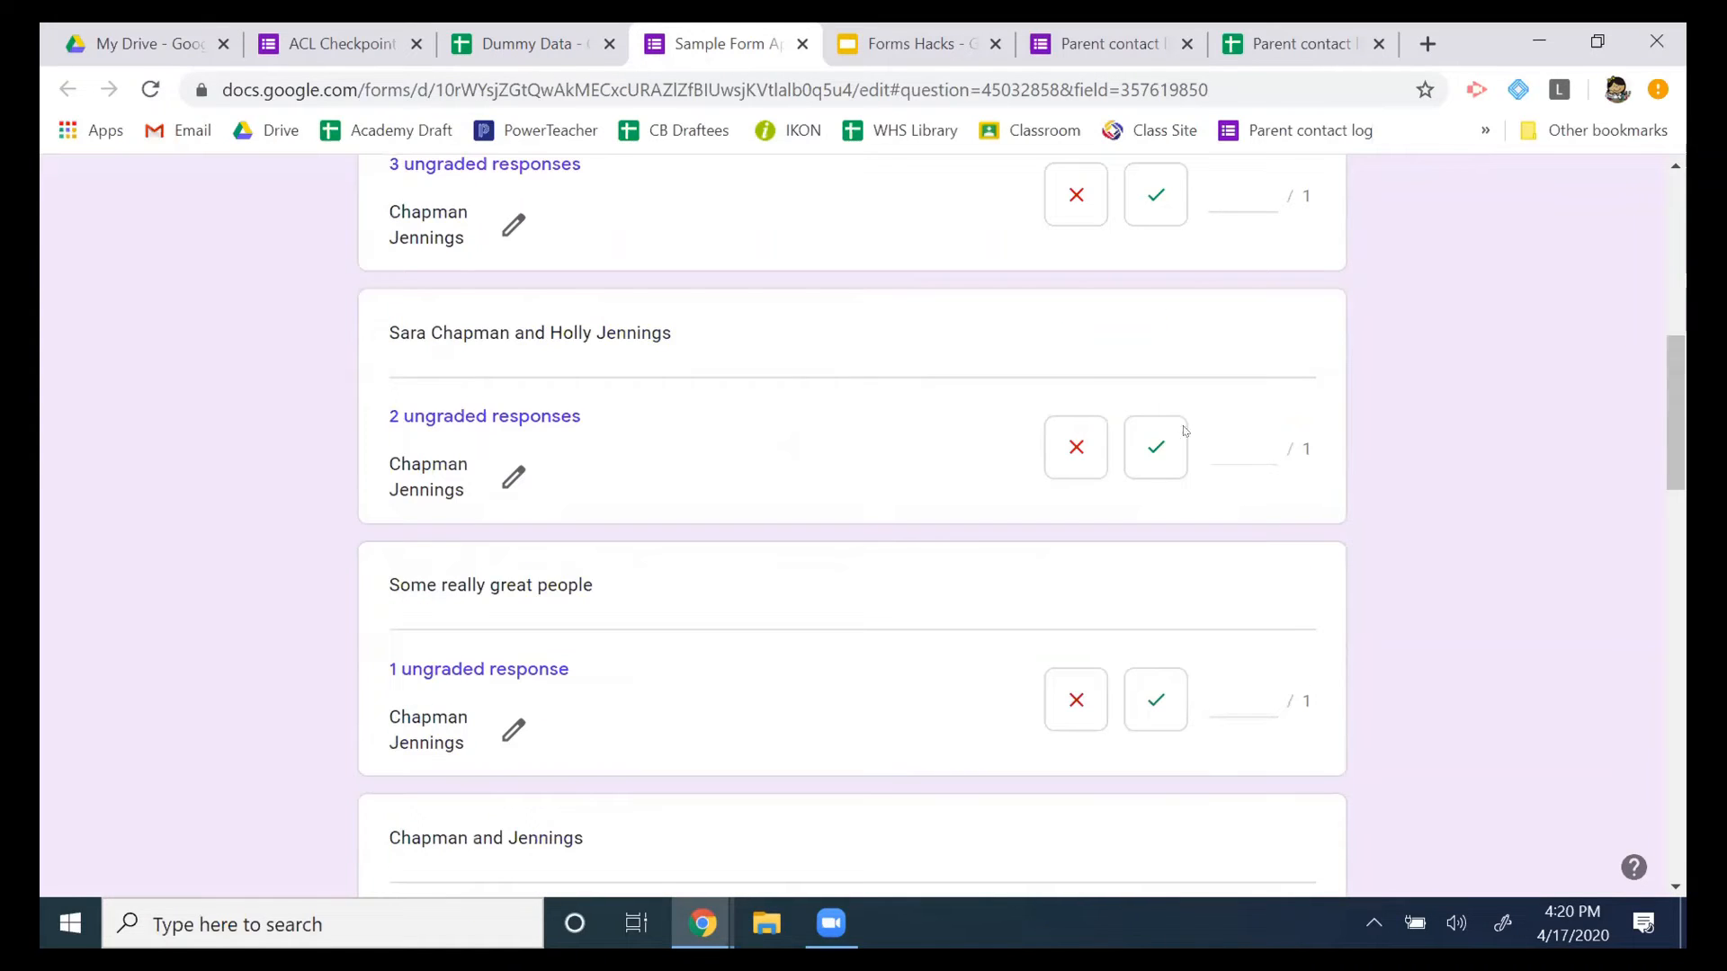
Mark the first four answers to "Who are the vice principals at WHS?" correct at 1 point each, including "Some really great people".
left_click(1156, 447)
left_click(1155, 197)
scroll(1151, 306, "up", 1)
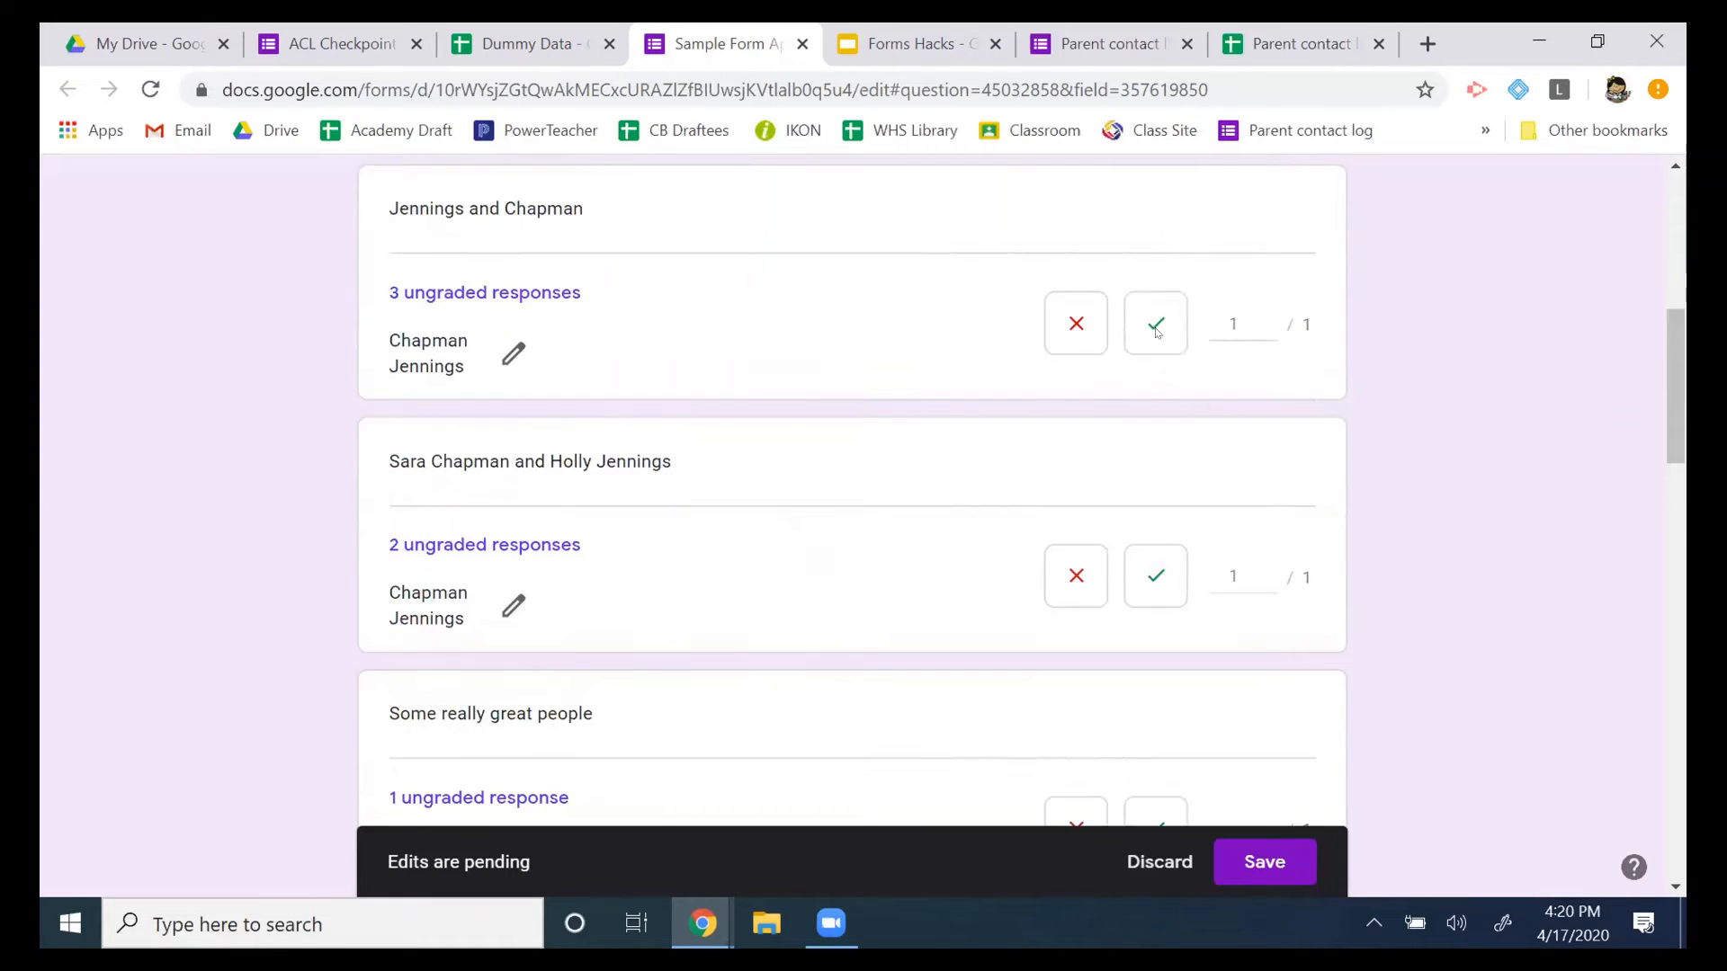
scroll(1155, 341, "down", 4)
left_click(1144, 455)
left_click(1152, 694)
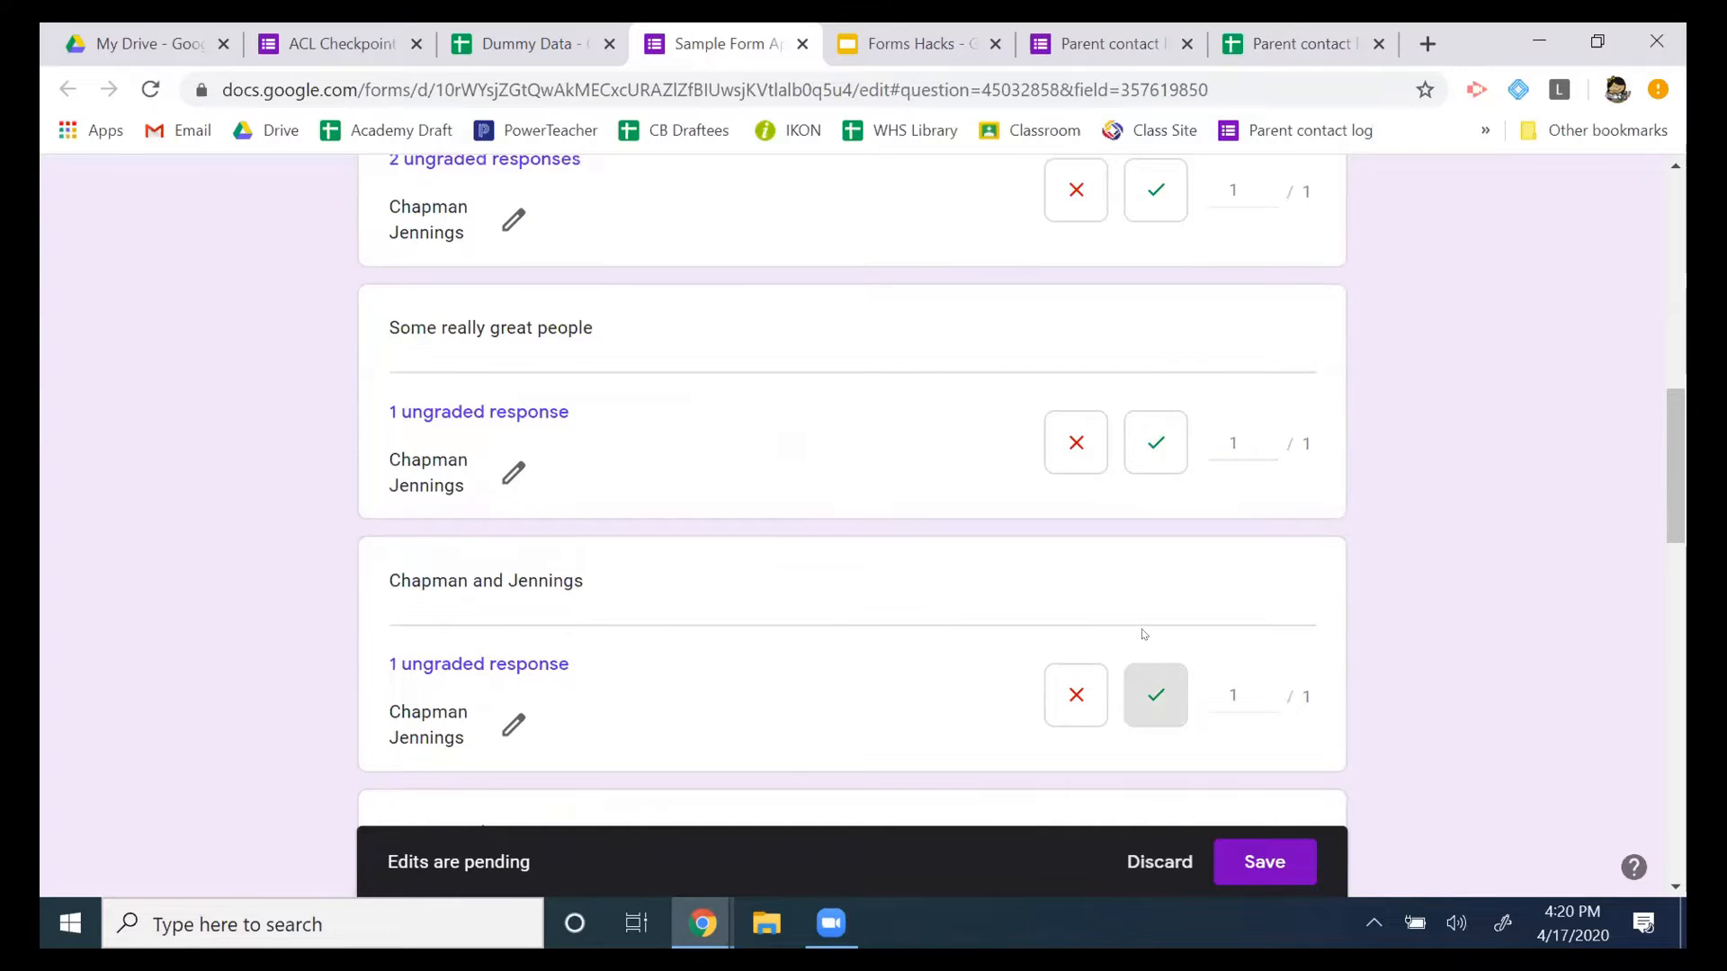
Mark the three answers that give only the vice principals' first names correct, at 1 point each.
scroll(1145, 634, "down", 4)
left_click(1154, 553)
scroll(1147, 540, "down", 2)
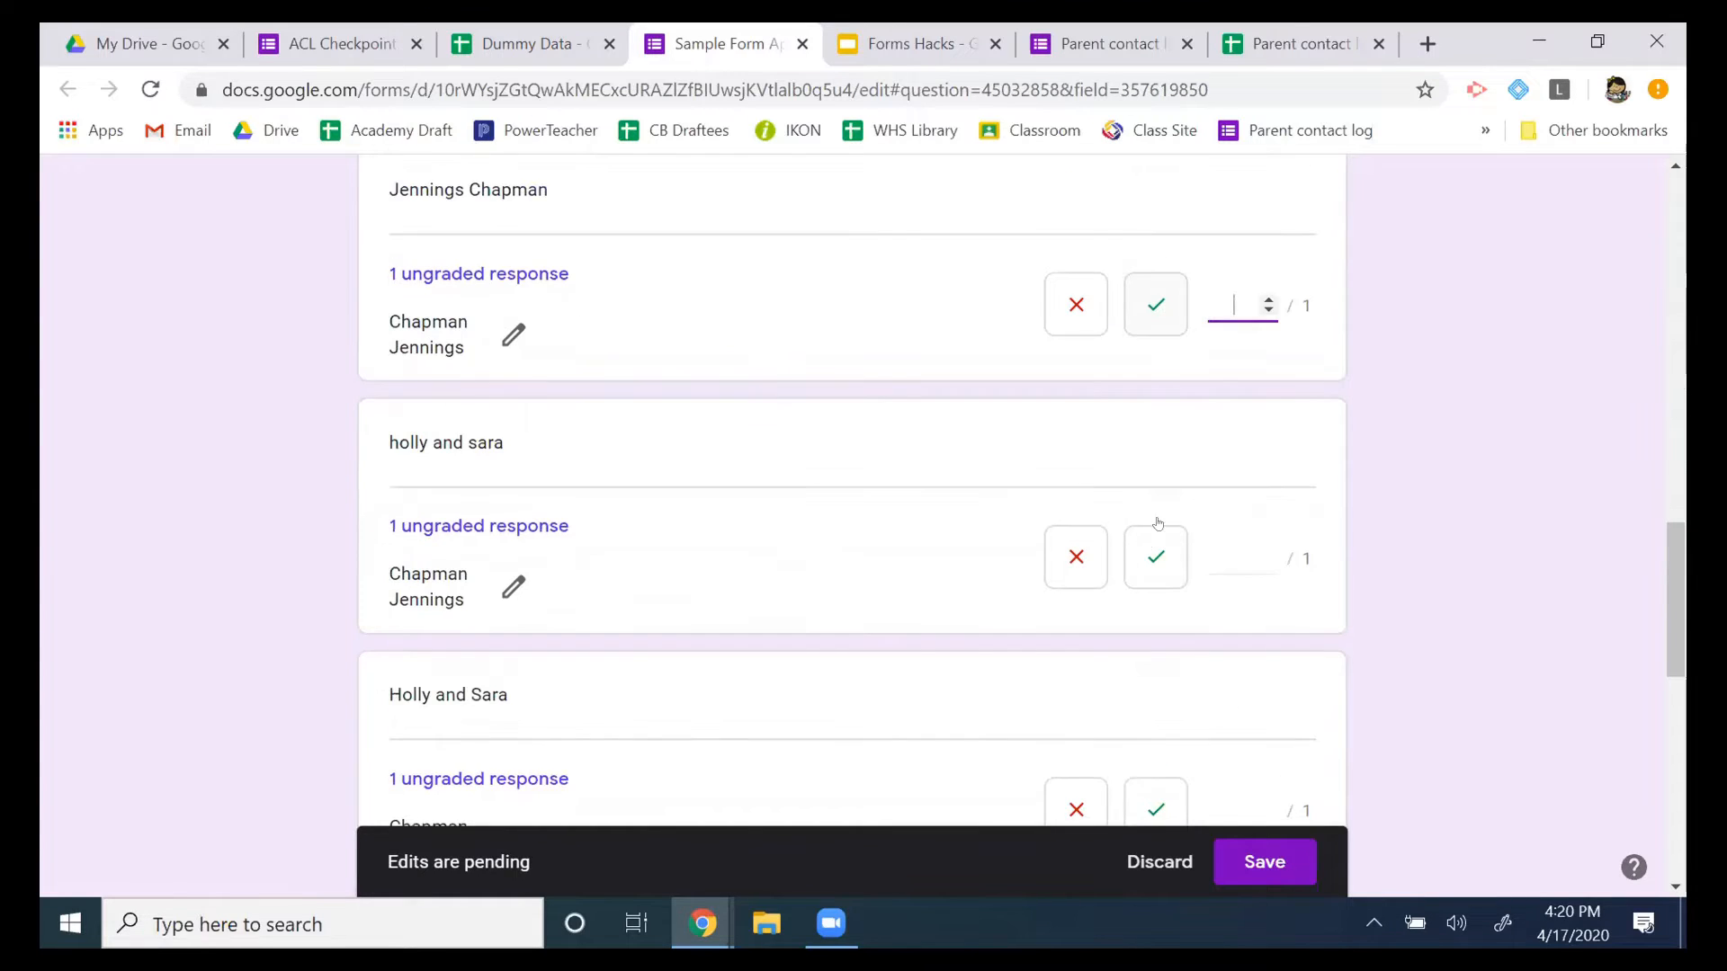
left_click(1152, 562)
scroll(1148, 568, "down", 4)
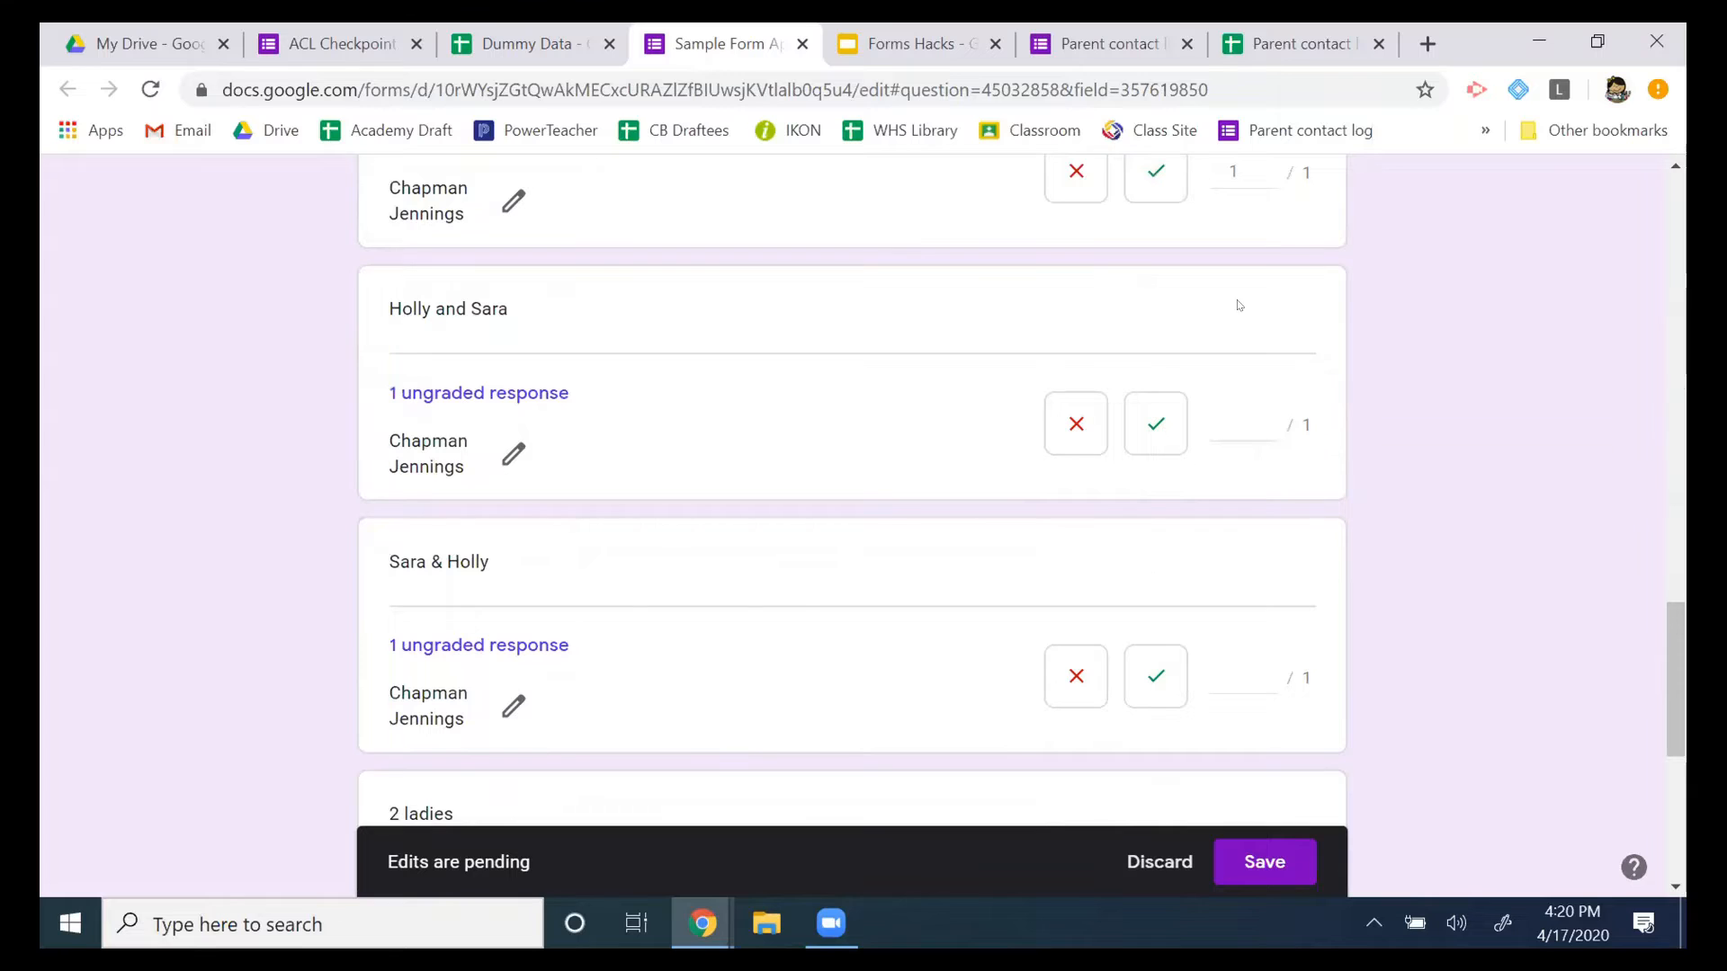
left_click(1155, 423)
left_click(1149, 666)
scroll(1149, 670, "down", 4)
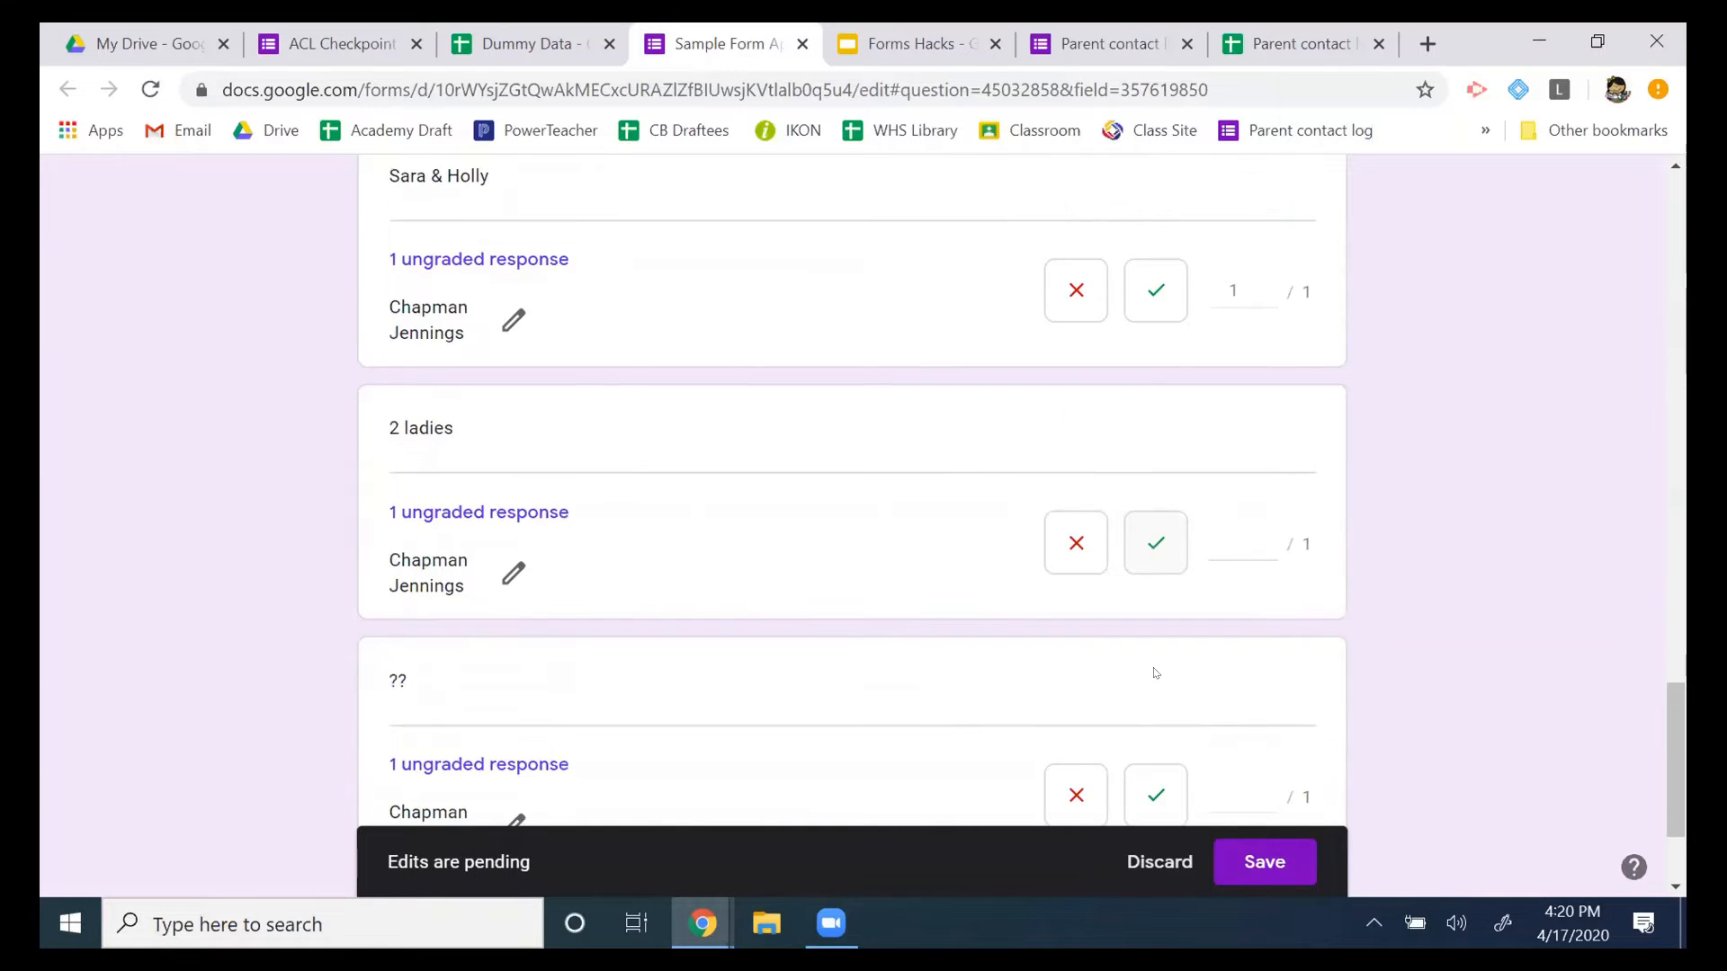
Mark the answers "2 ladies" and "??" incorrect, at 0 points each.
left_click(1088, 538)
scroll(1088, 529, "down", 2)
left_click(1063, 604)
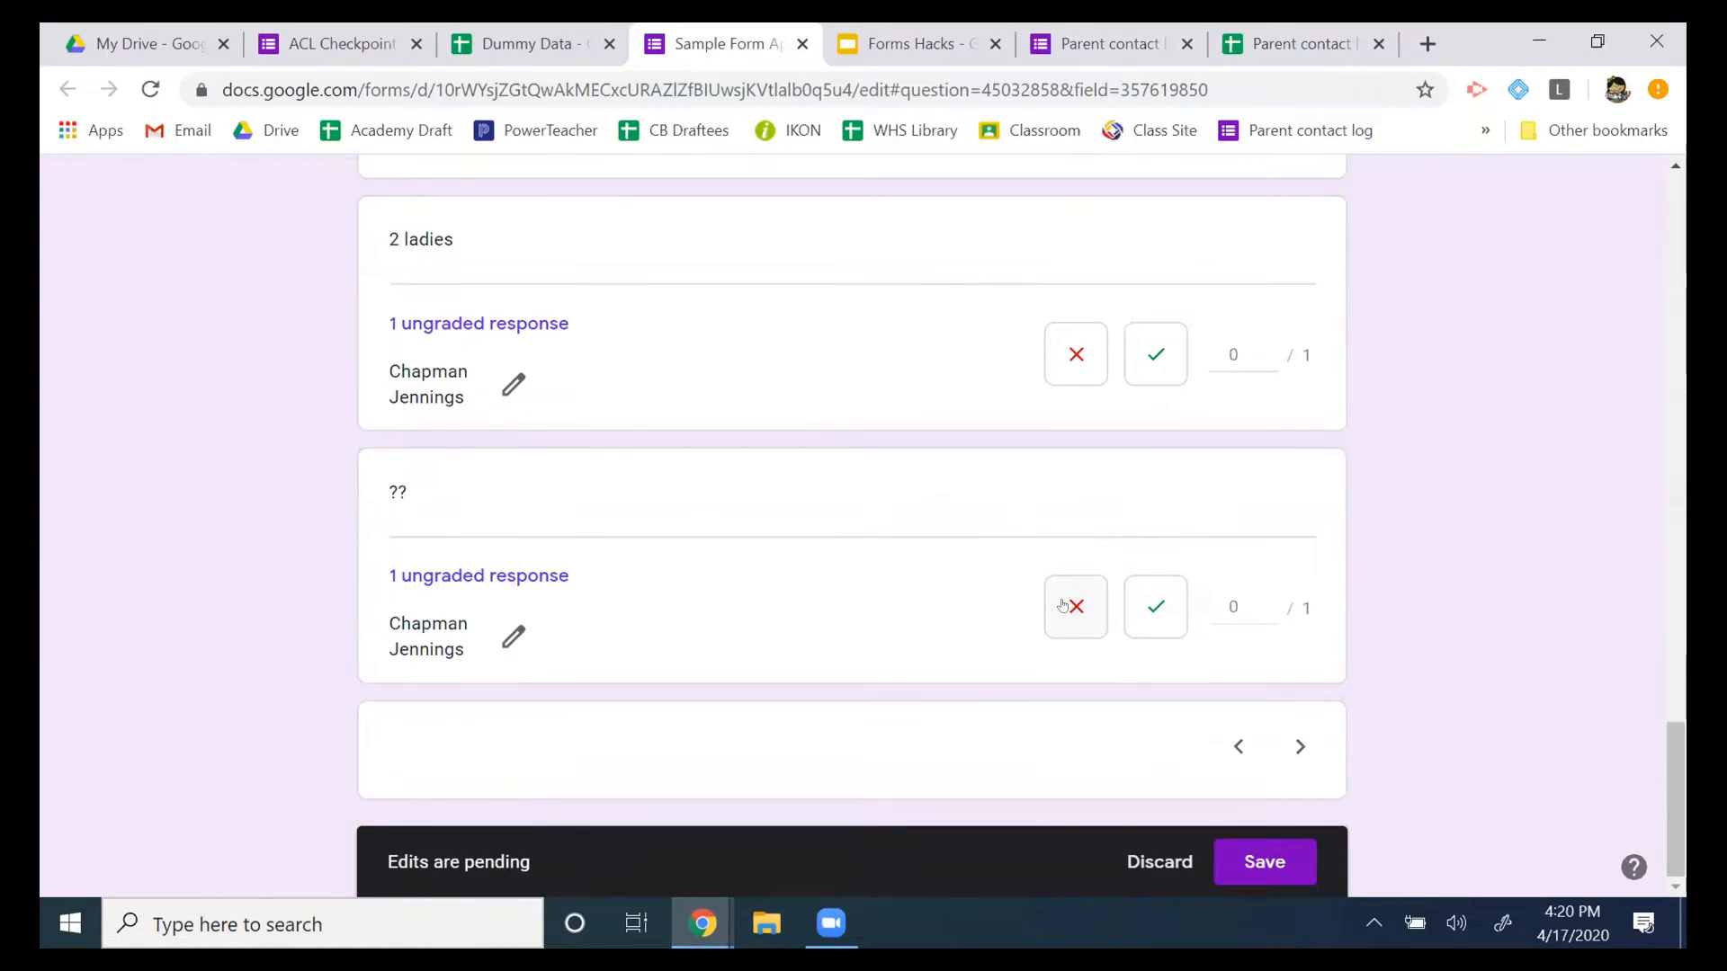
Go back to the skipped answer listing only the two last names and mark it correct.
scroll(1073, 555, "up", 1)
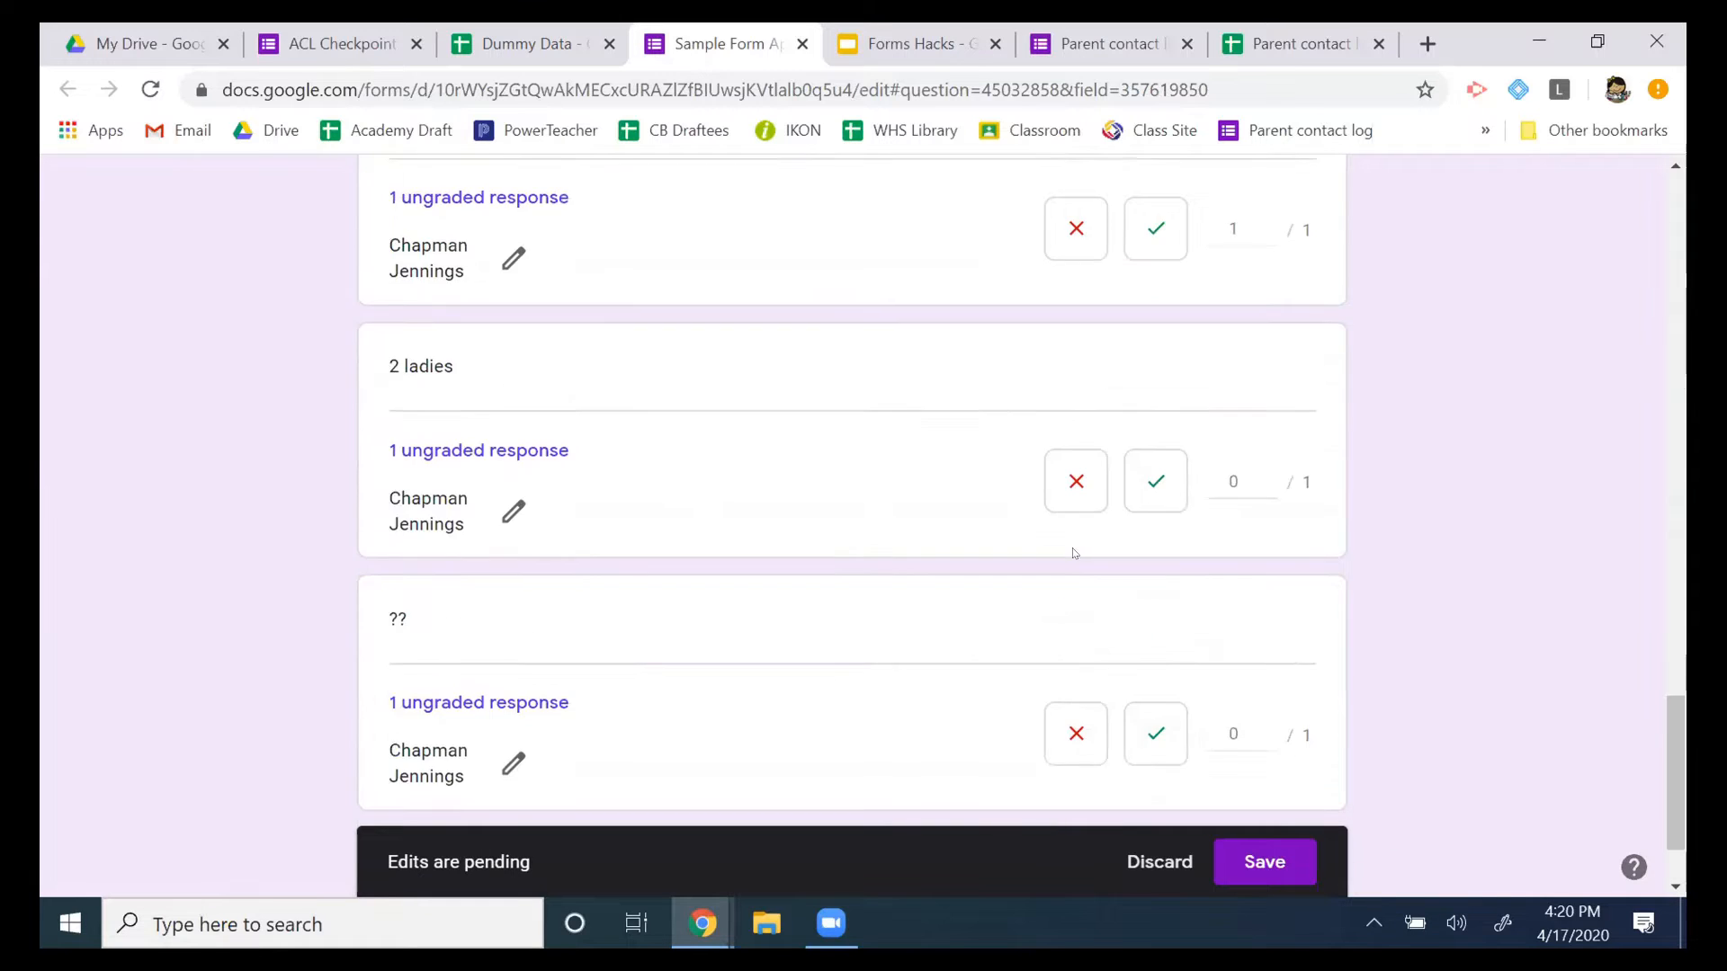
scroll(1073, 555, "up", 8)
scroll(1073, 551, "up", 4)
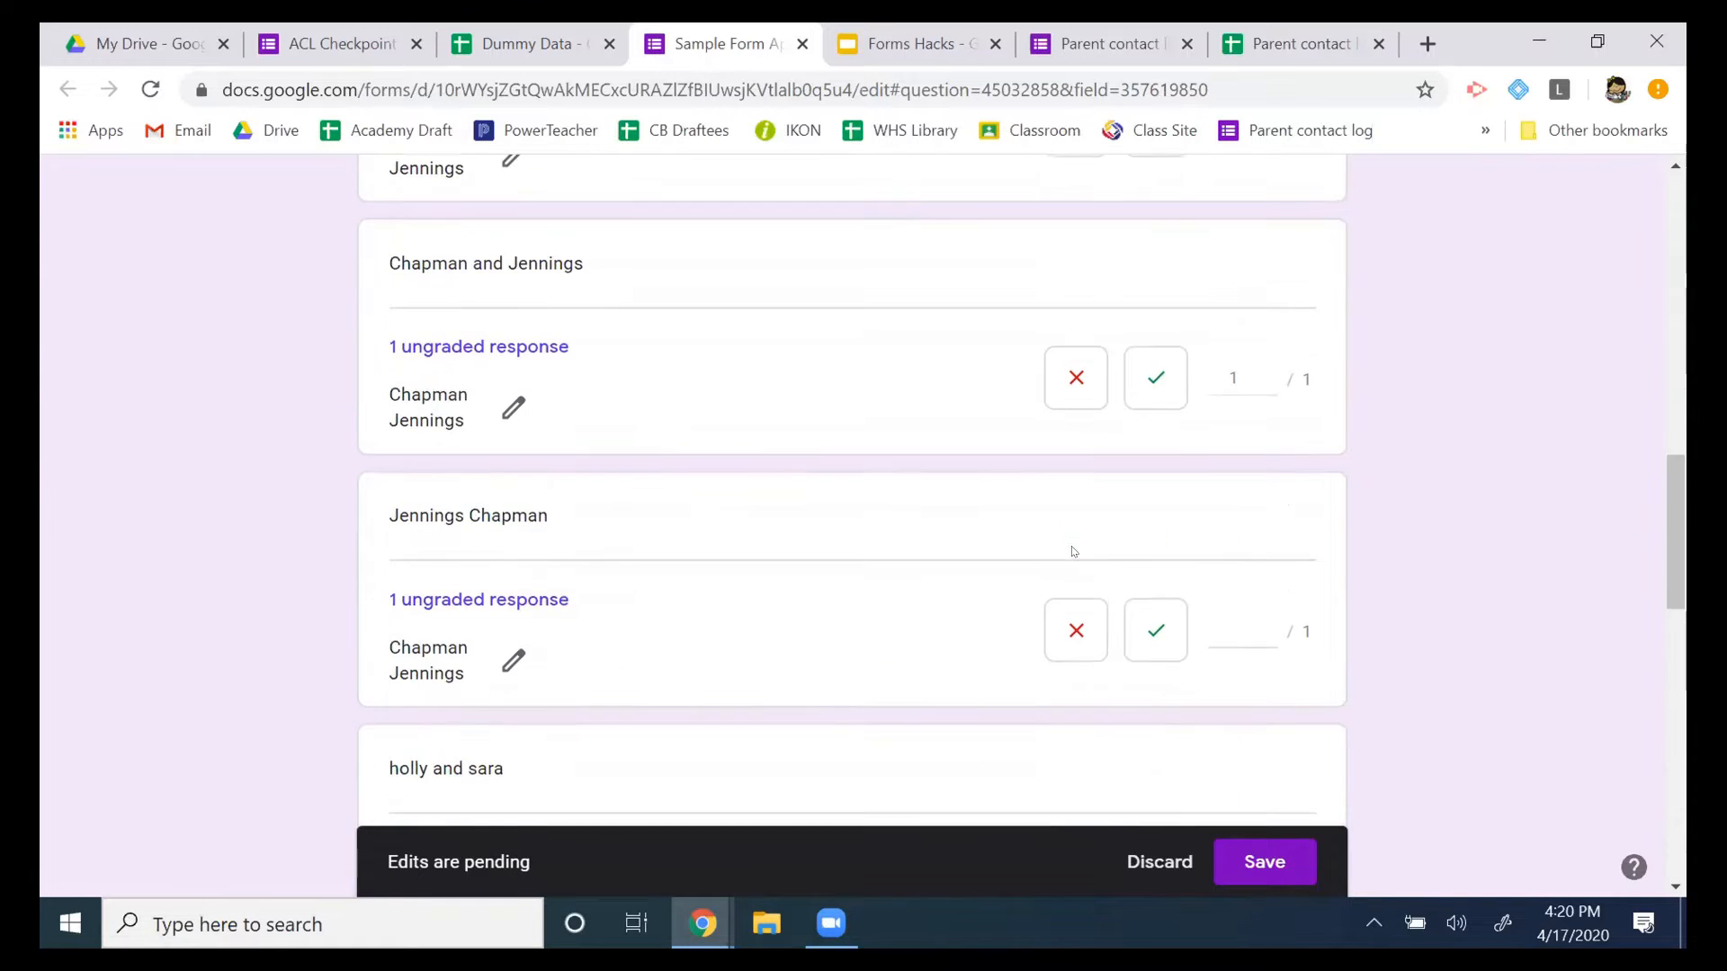
left_click(1152, 626)
scroll(865, 470, "up", 13)
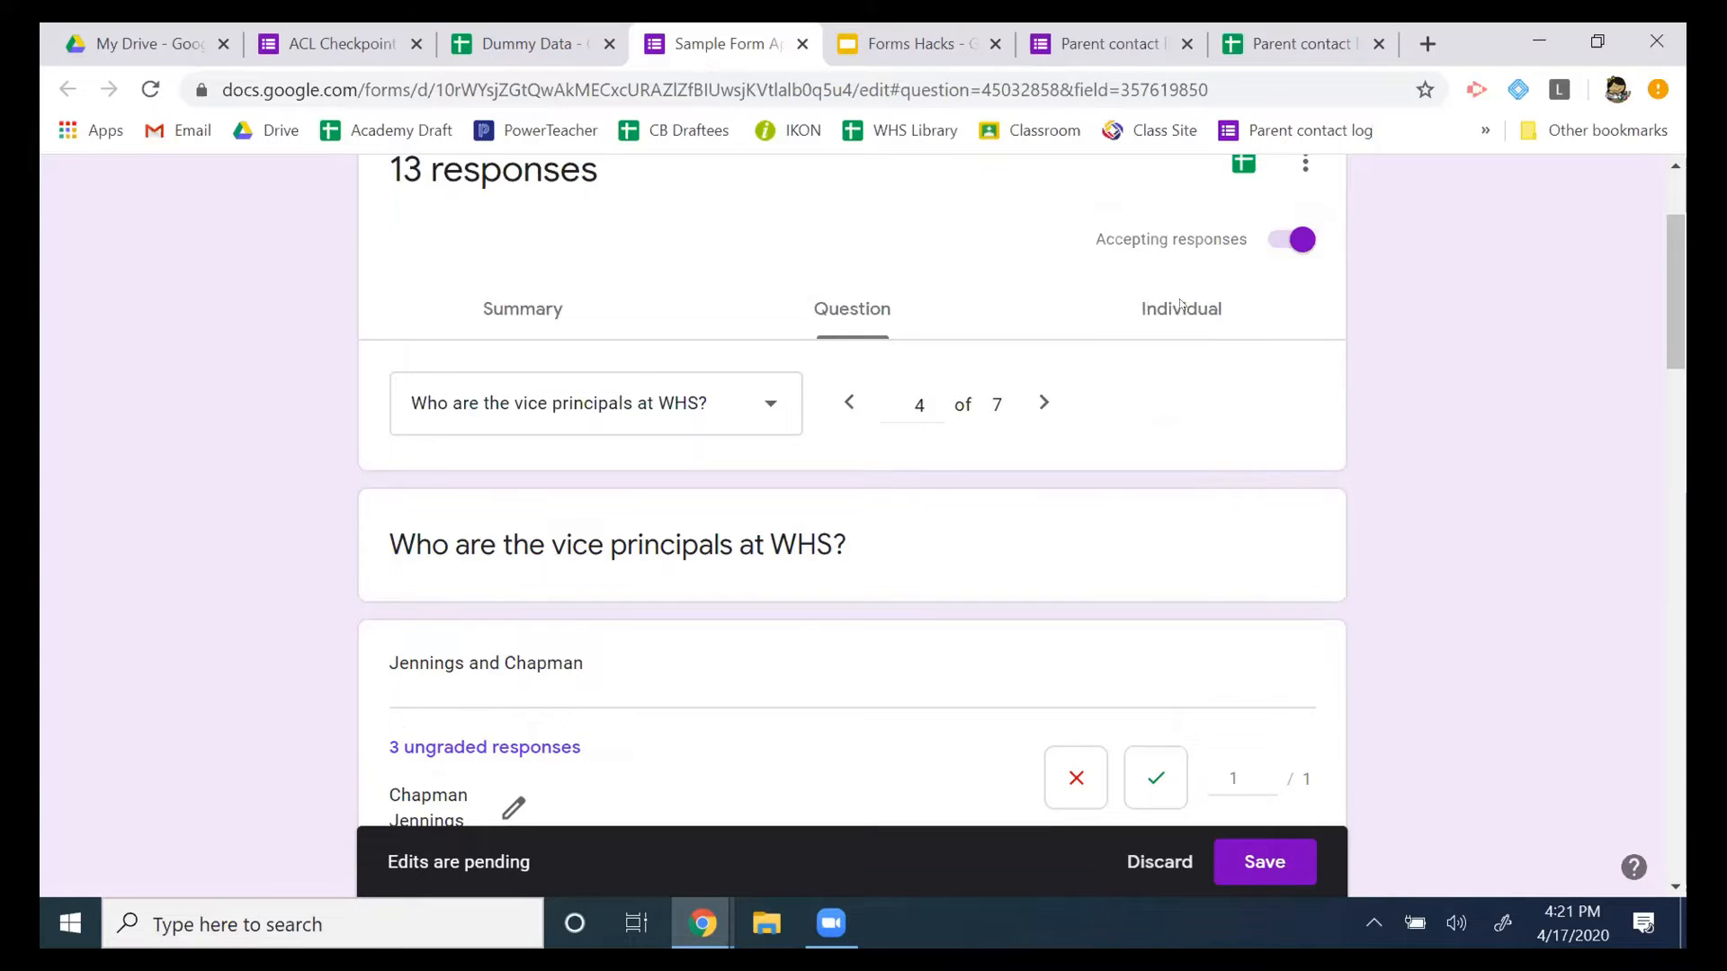
Switch to the "Last name, First name" question without saving the pending grades and look through its responses.
scroll(702, 539, "up", 2)
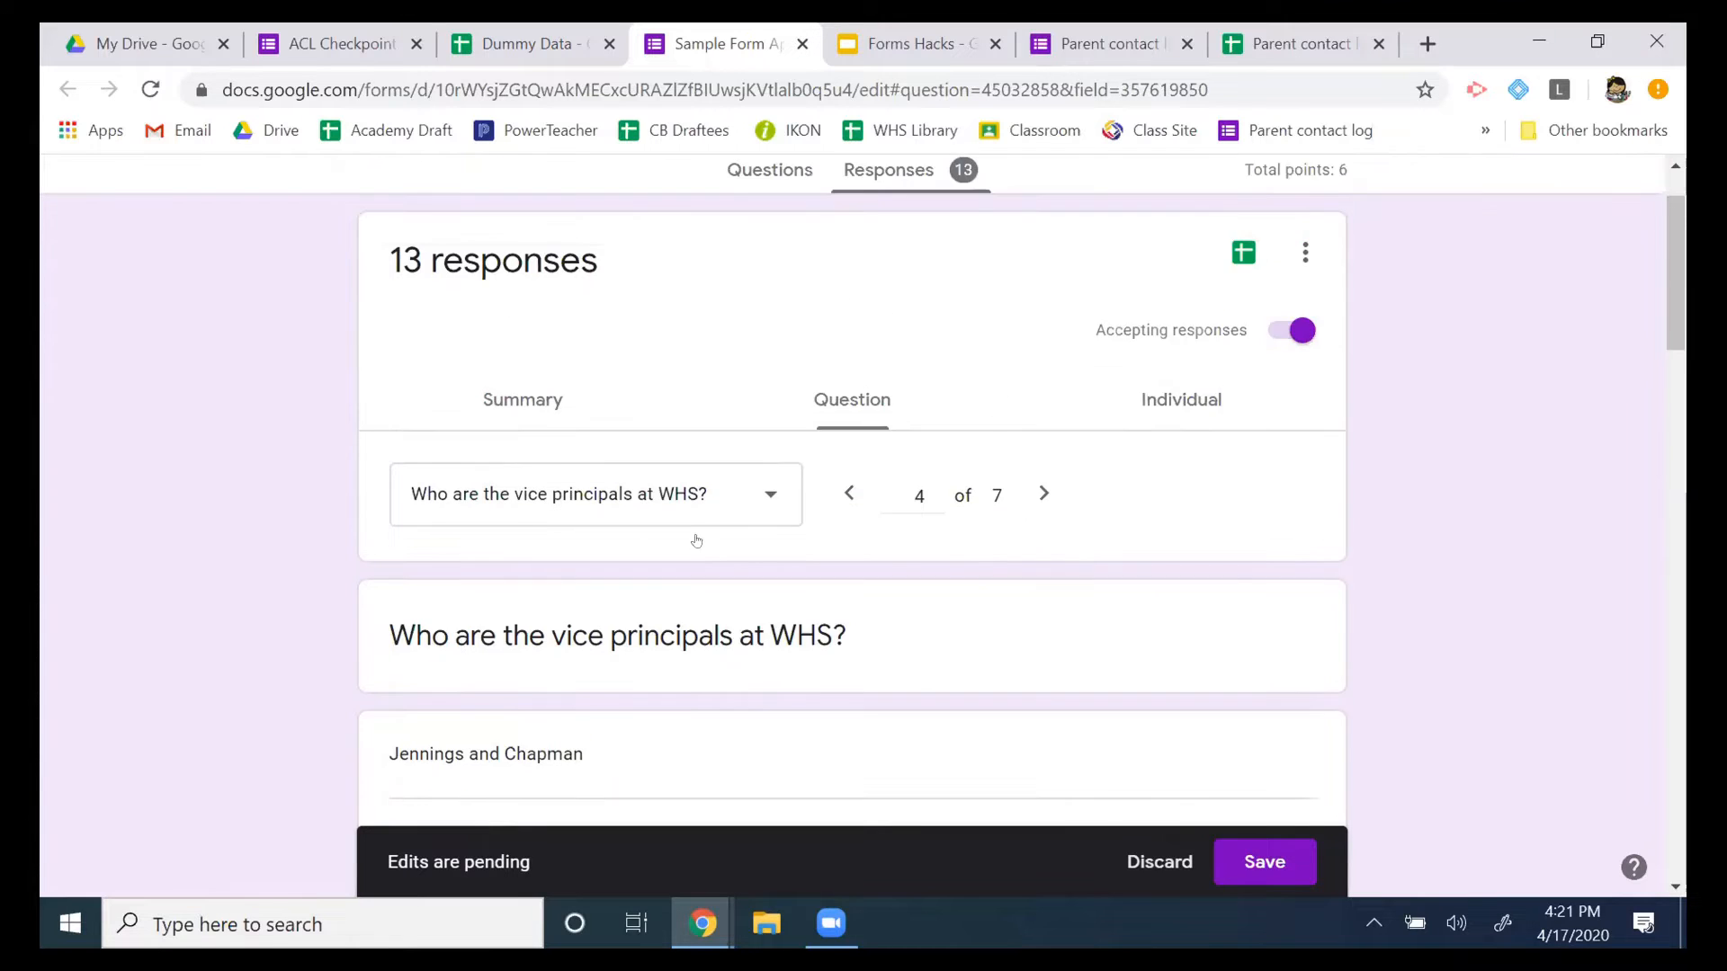
left_click(771, 527)
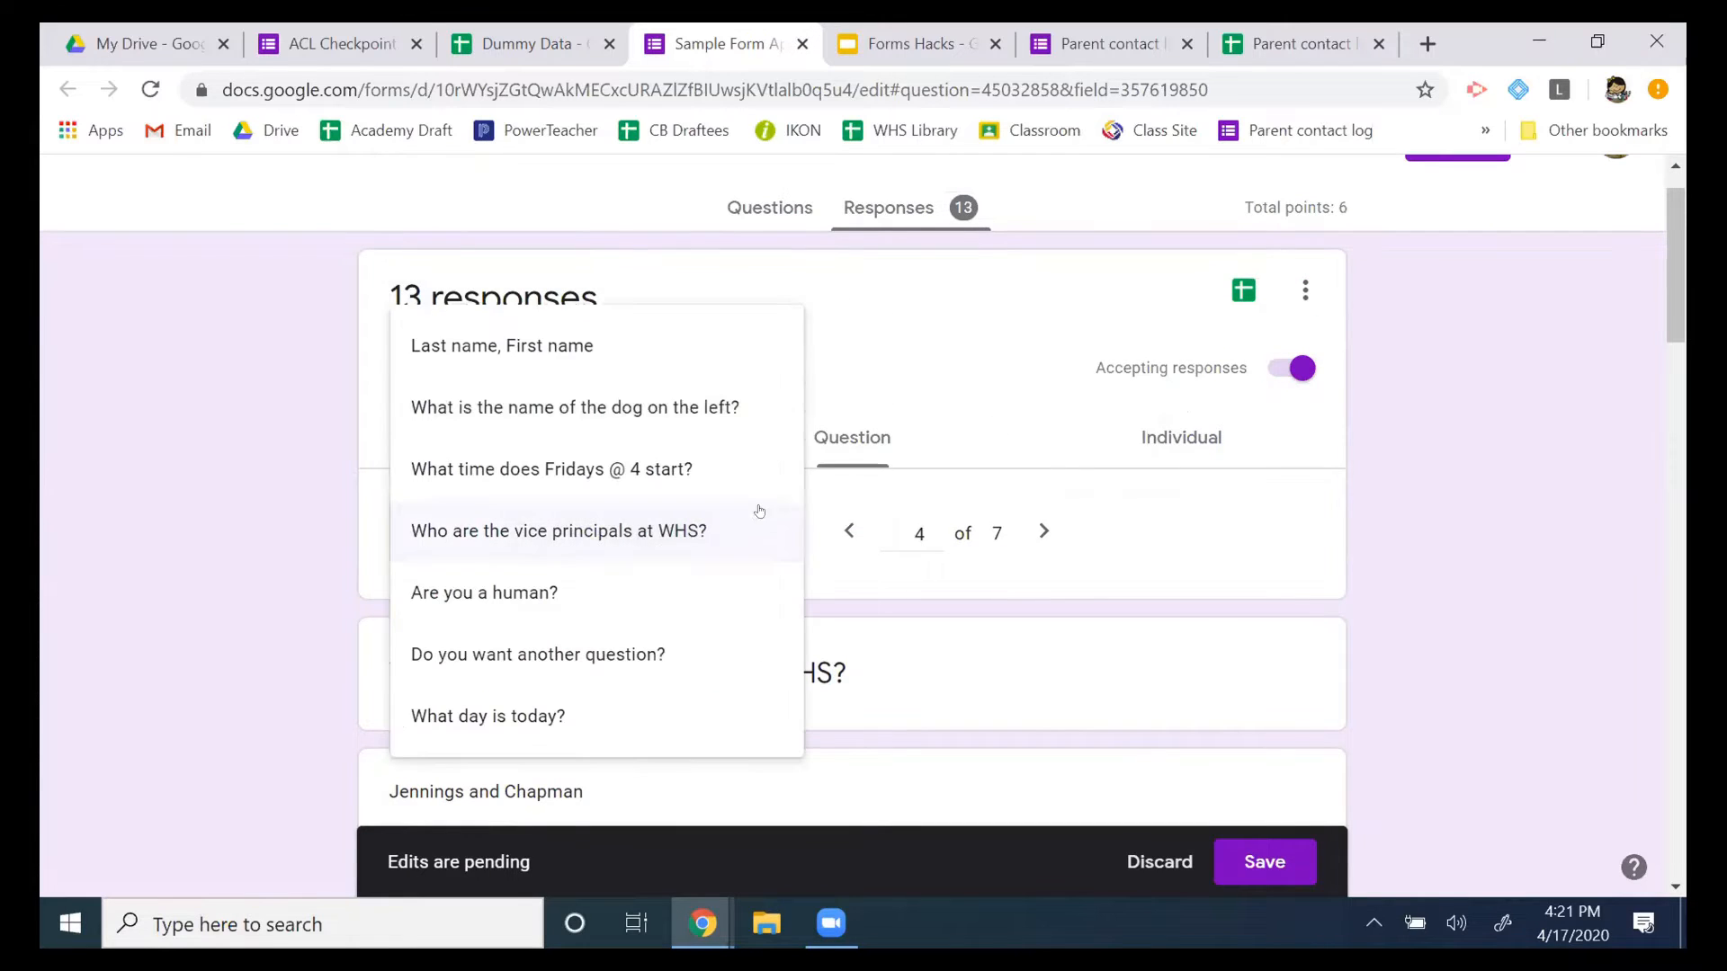
left_click(701, 367)
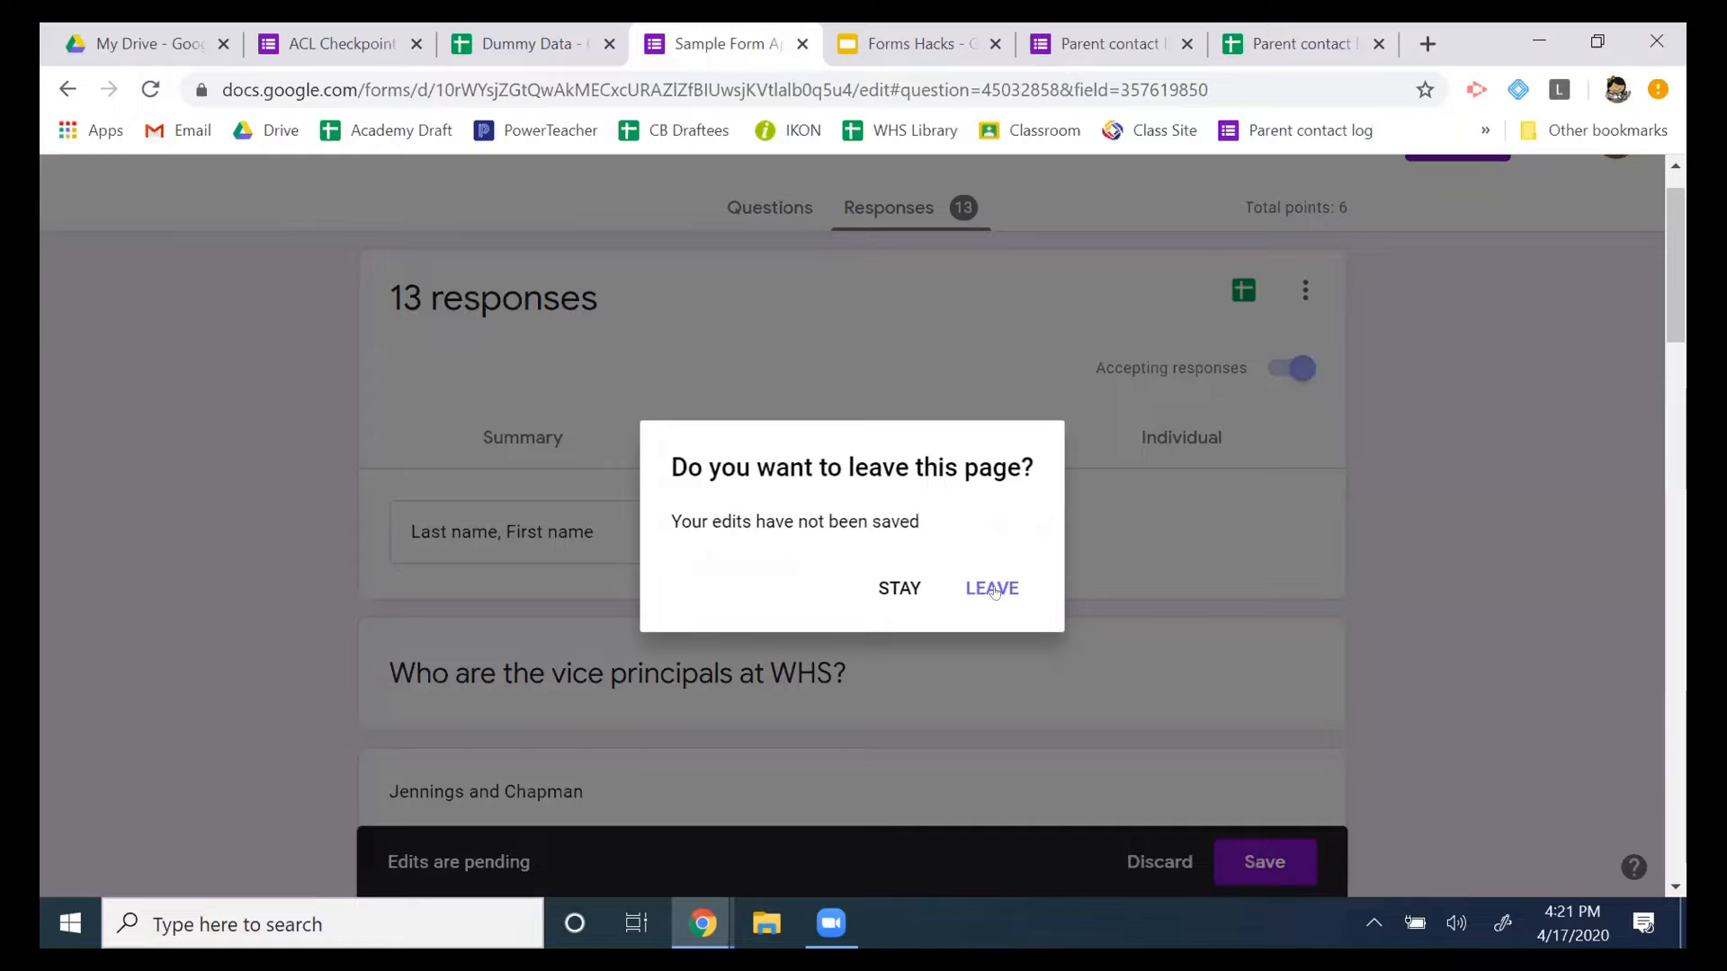
left_click(965, 589)
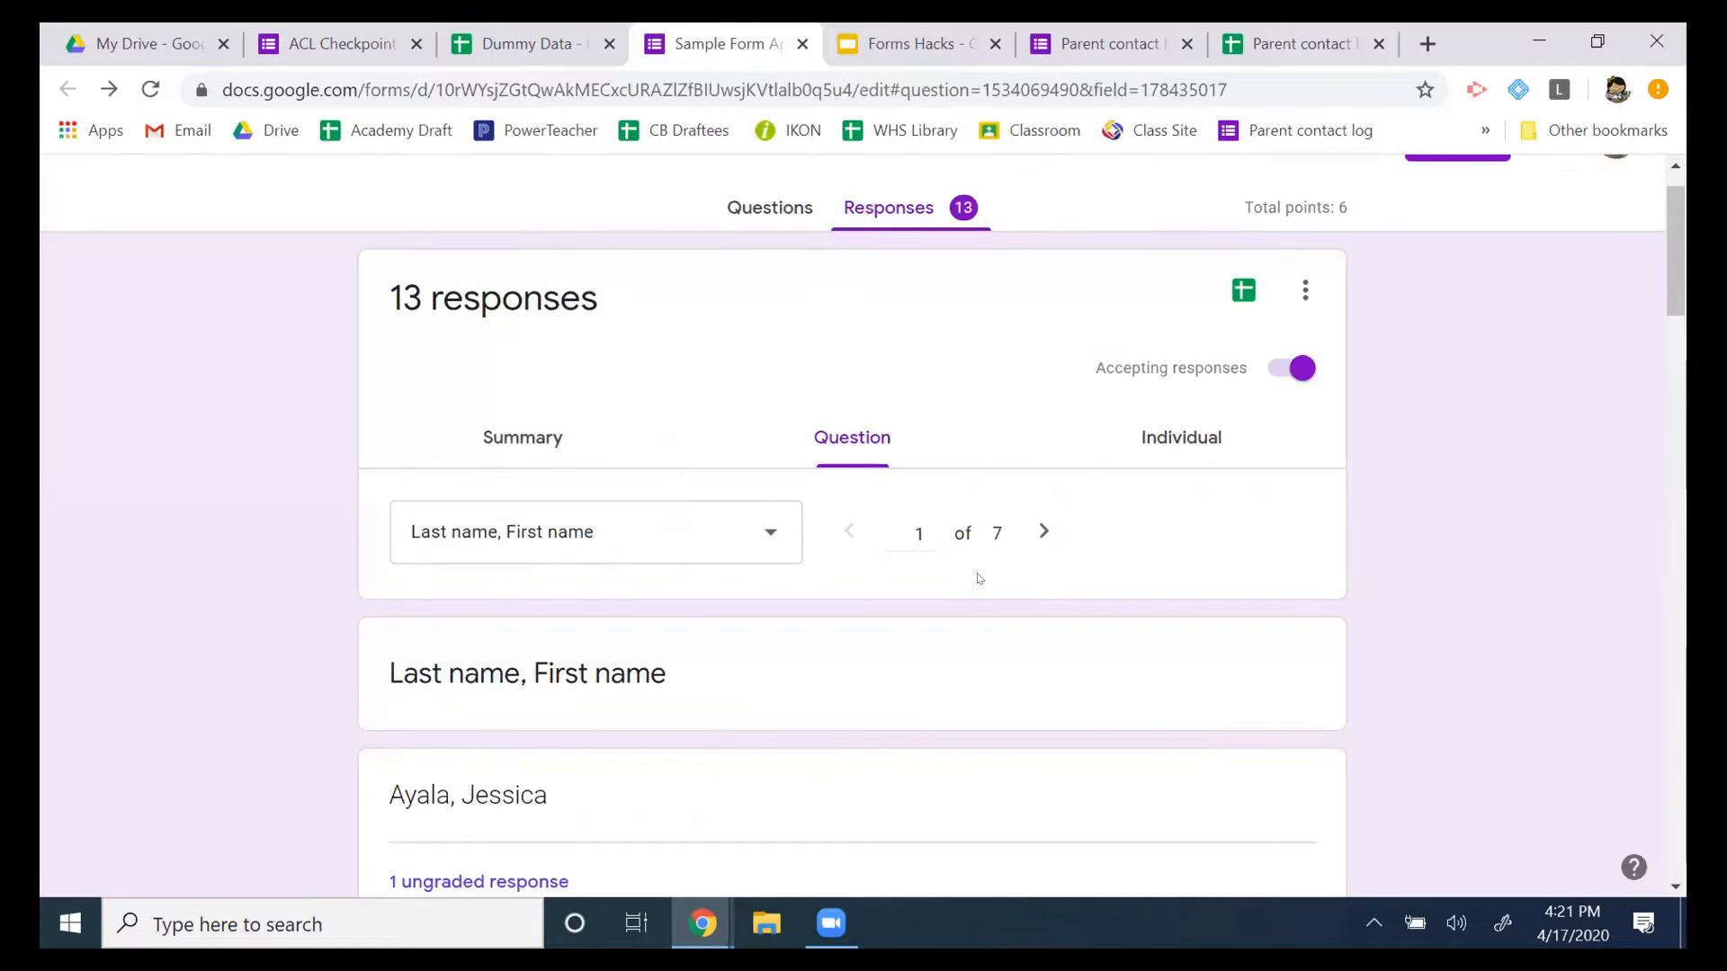
scroll(975, 578, "down", 20)
scroll(1128, 632, "down", 5)
scroll(1087, 643, "up", 15)
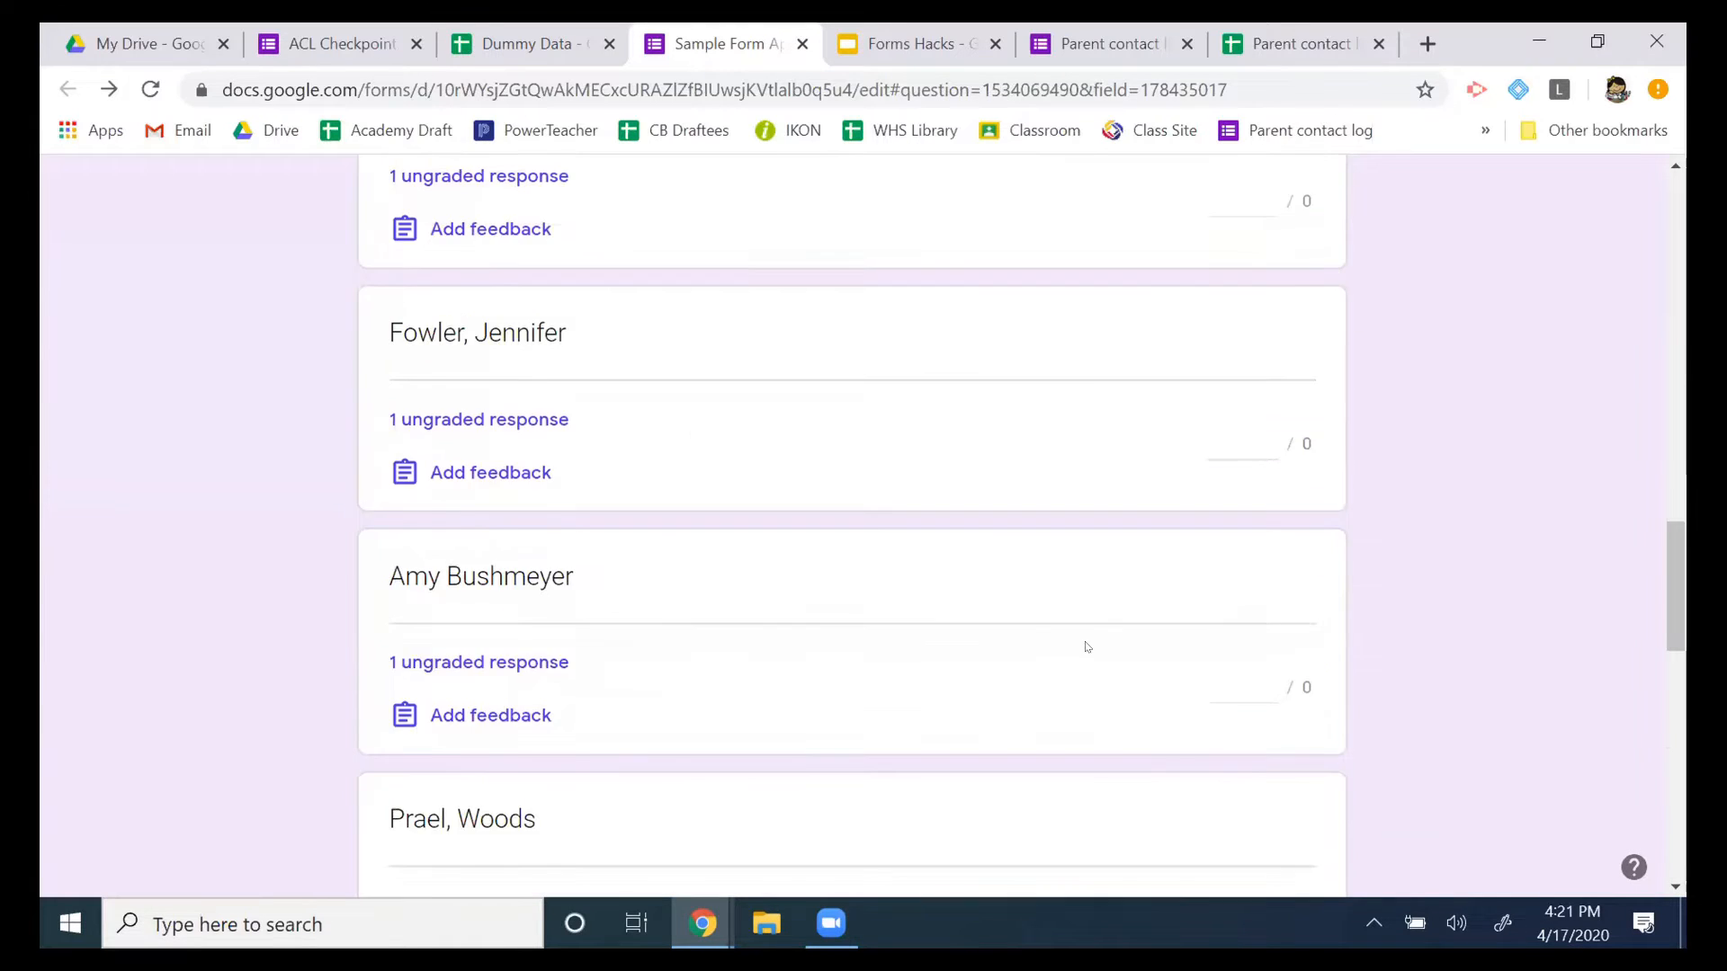
scroll(895, 610, "up", 5)
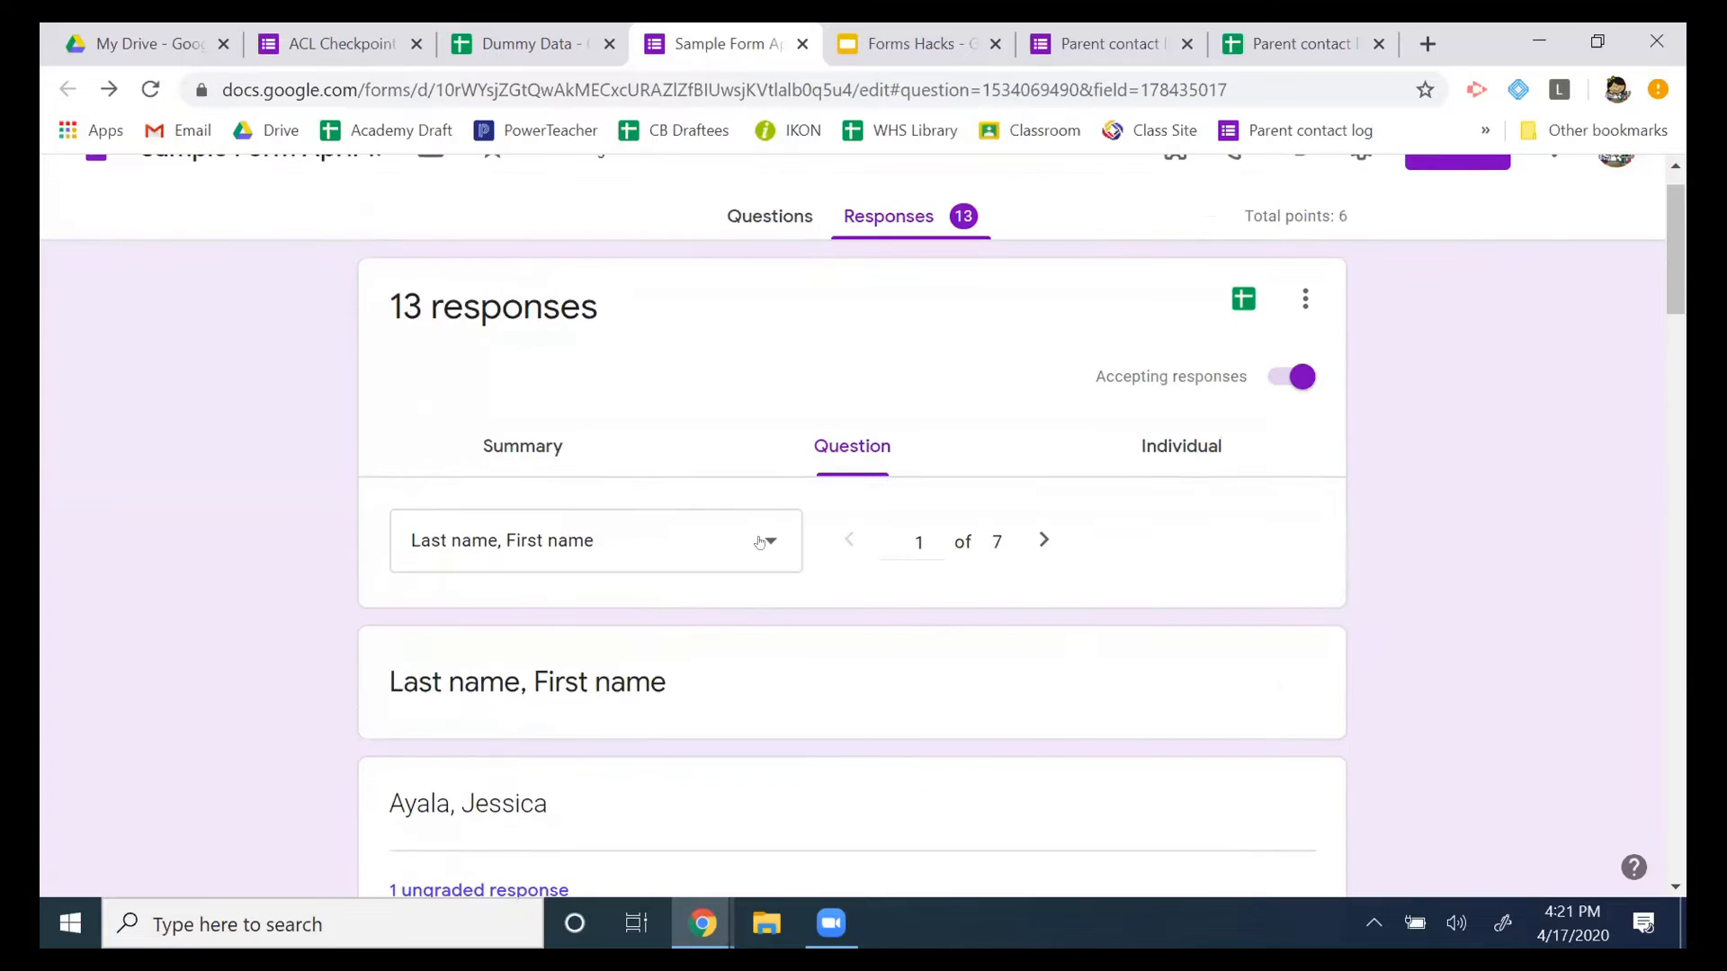
Review the list of questions available for grading, keeping "Last name, First name" selected.
left_click(764, 539)
left_click(716, 446)
left_click(663, 532)
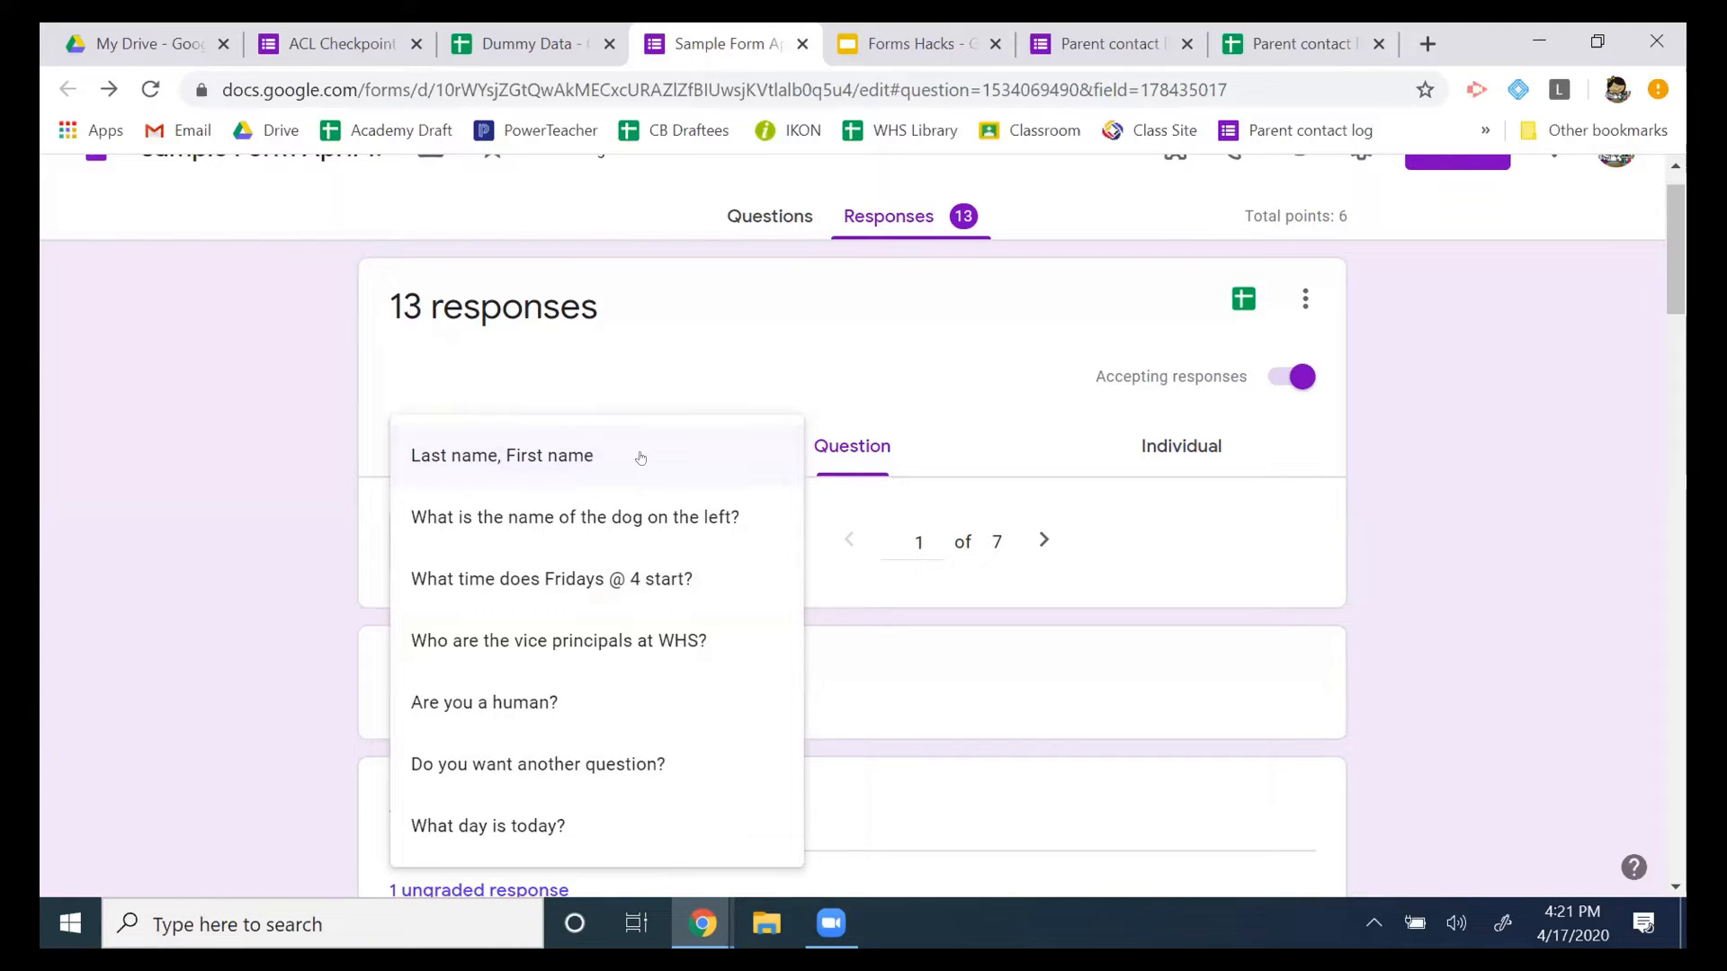
left_click(1524, 251)
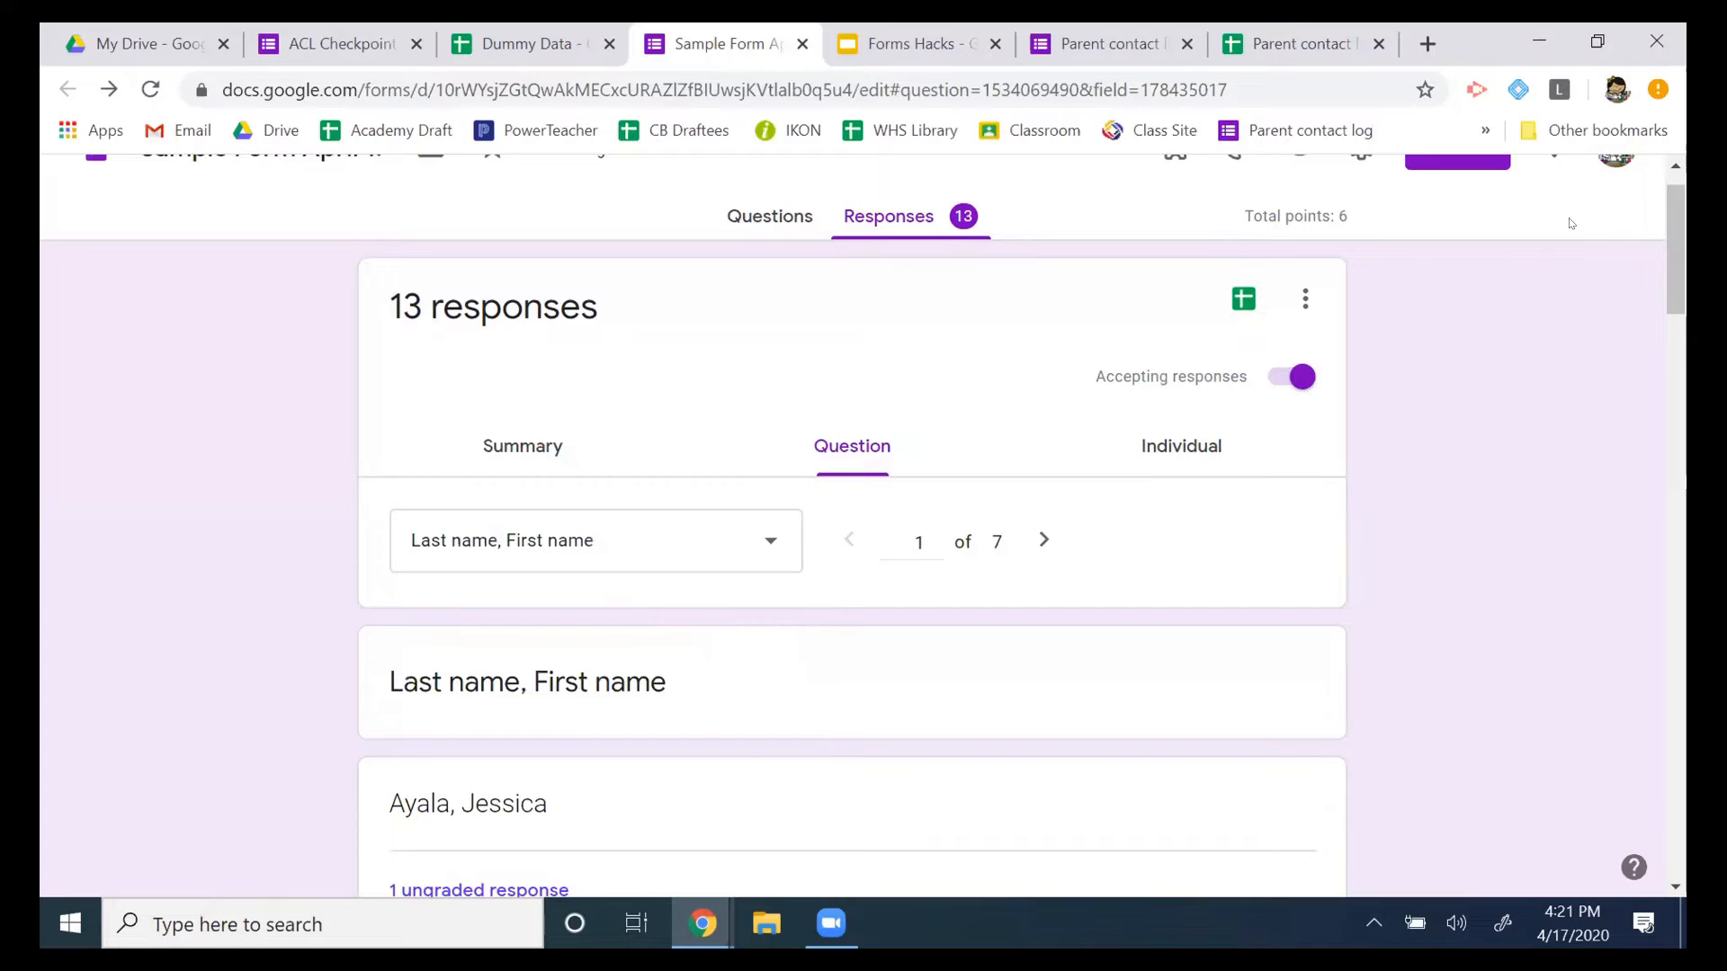
left_click(1571, 223)
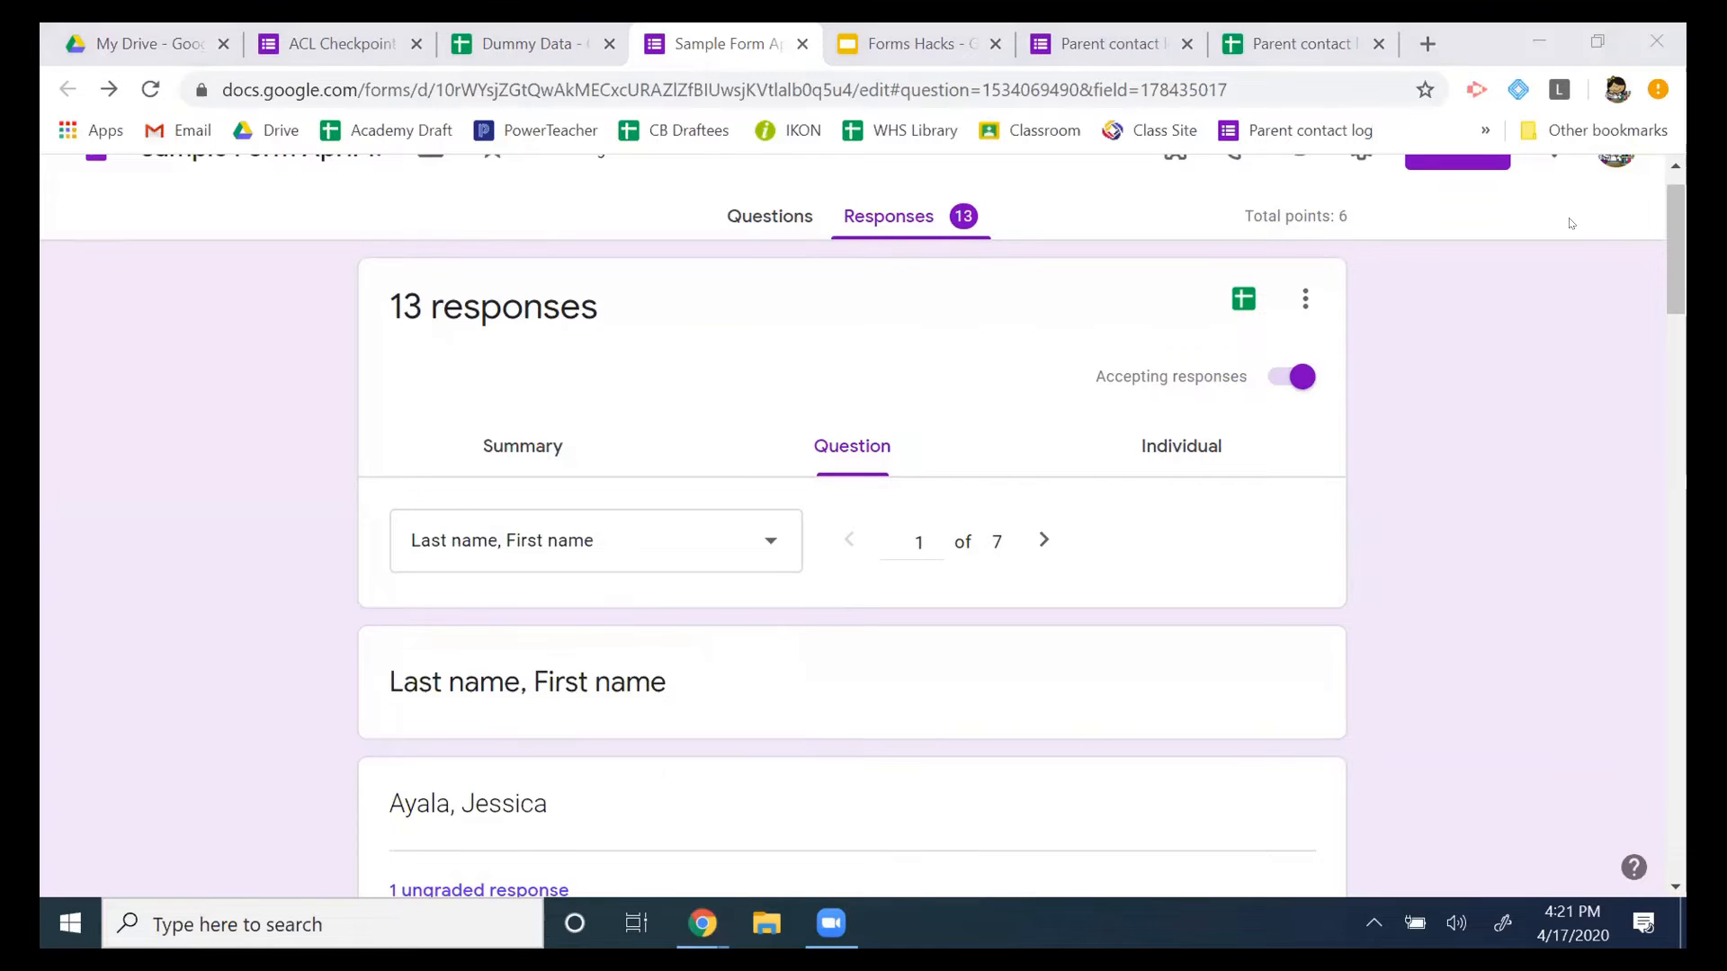
Try scores of 1, 5 and 12 on the first "Last name, First name" response, and clear the score.
scroll(1155, 417, "down", 4)
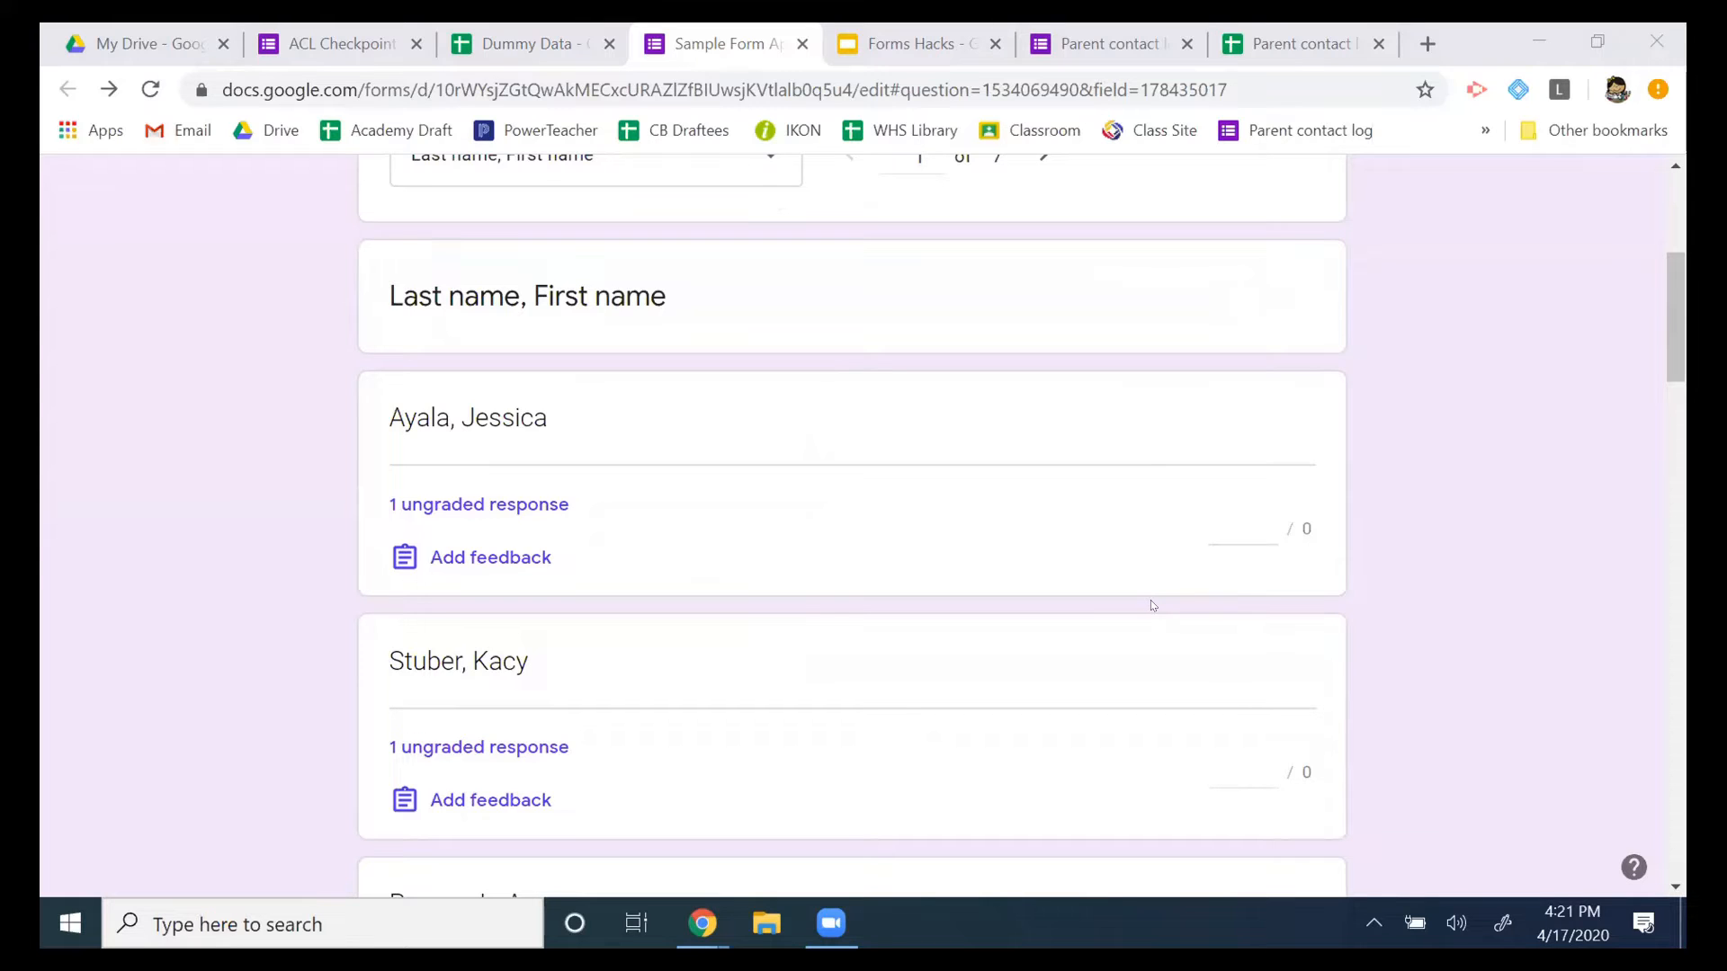
left_click(1246, 525)
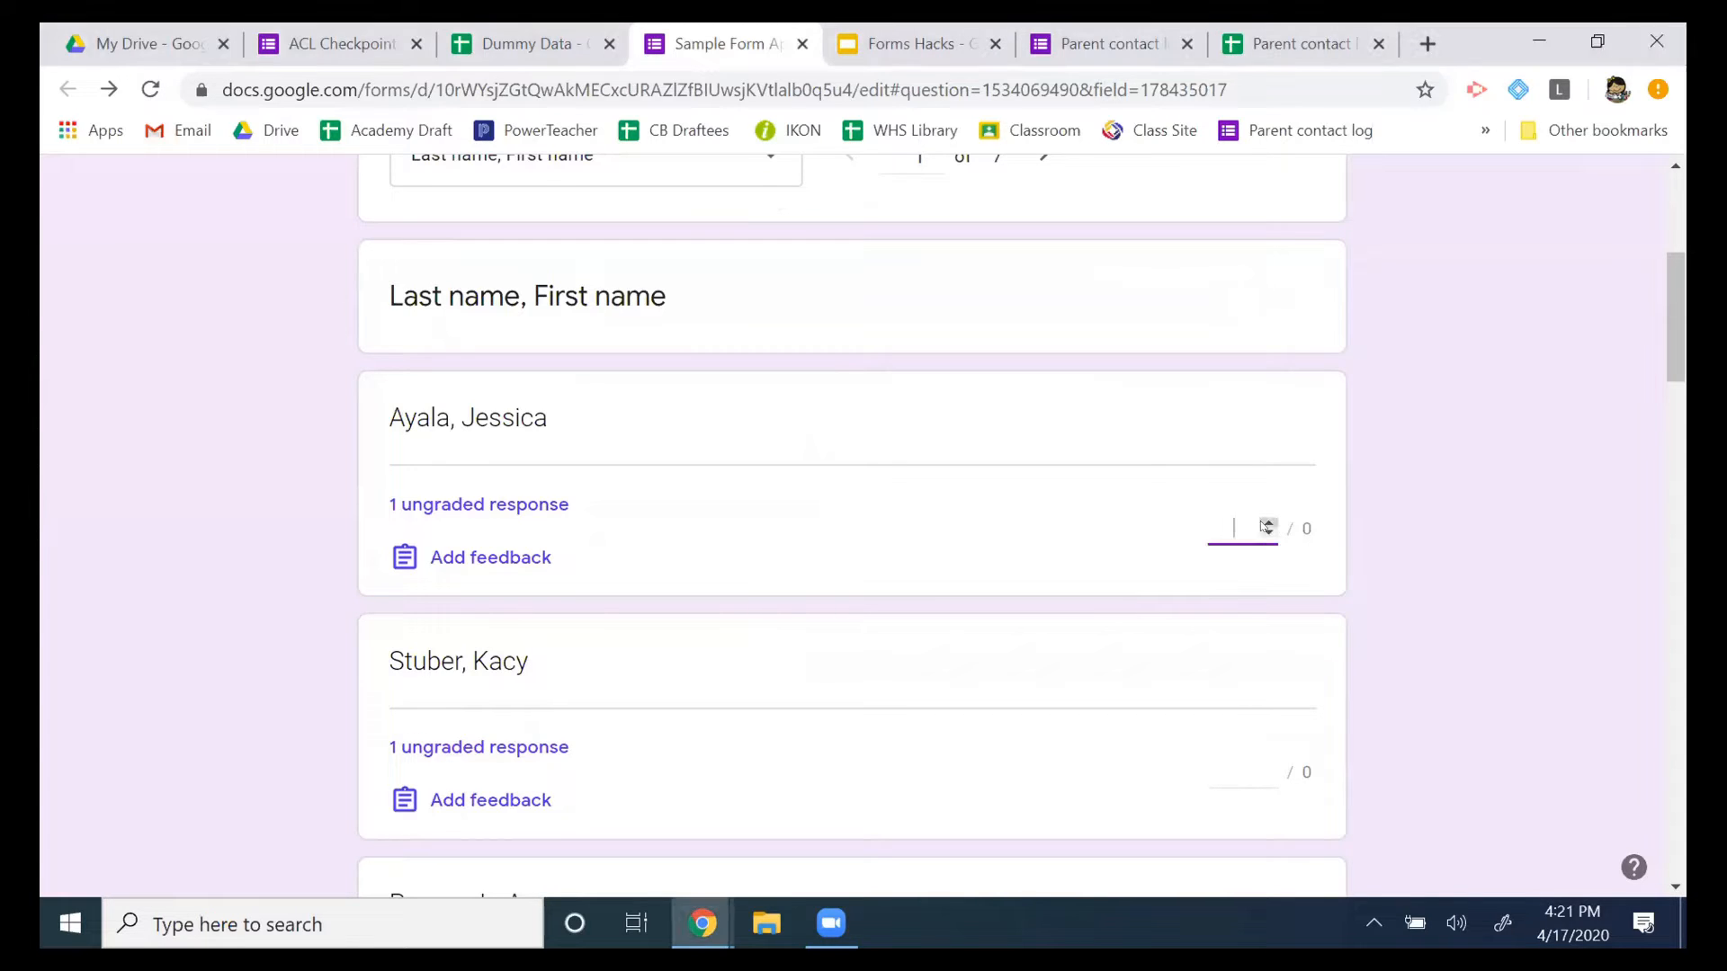
left_click(1356, 574)
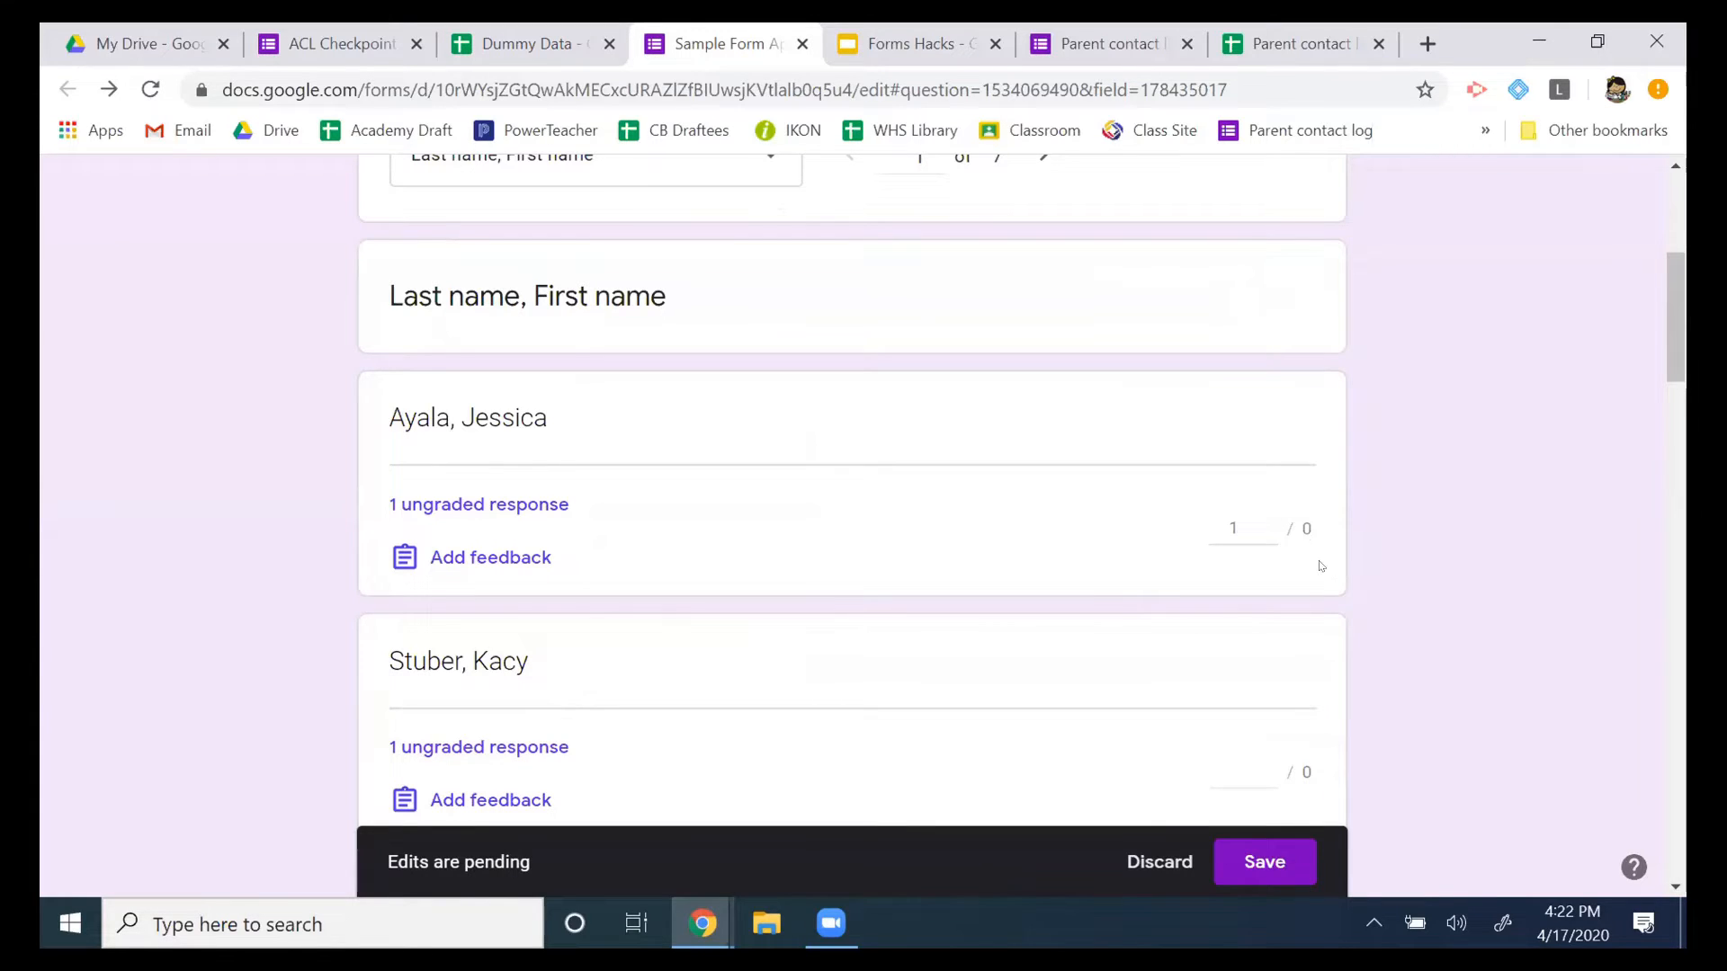
left_click(1214, 516)
type("5")
left_click(1268, 533)
left_click(1213, 515)
key("BackSpace")
key("BackSpace")
type("12")
key("BackSpace")
key("BackSpace")
Move on to the question "What is the name of the dog on the left?", leaving without saving the pending edits.
scroll(1008, 227, "up", 1)
left_click(1042, 282)
left_click(992, 588)
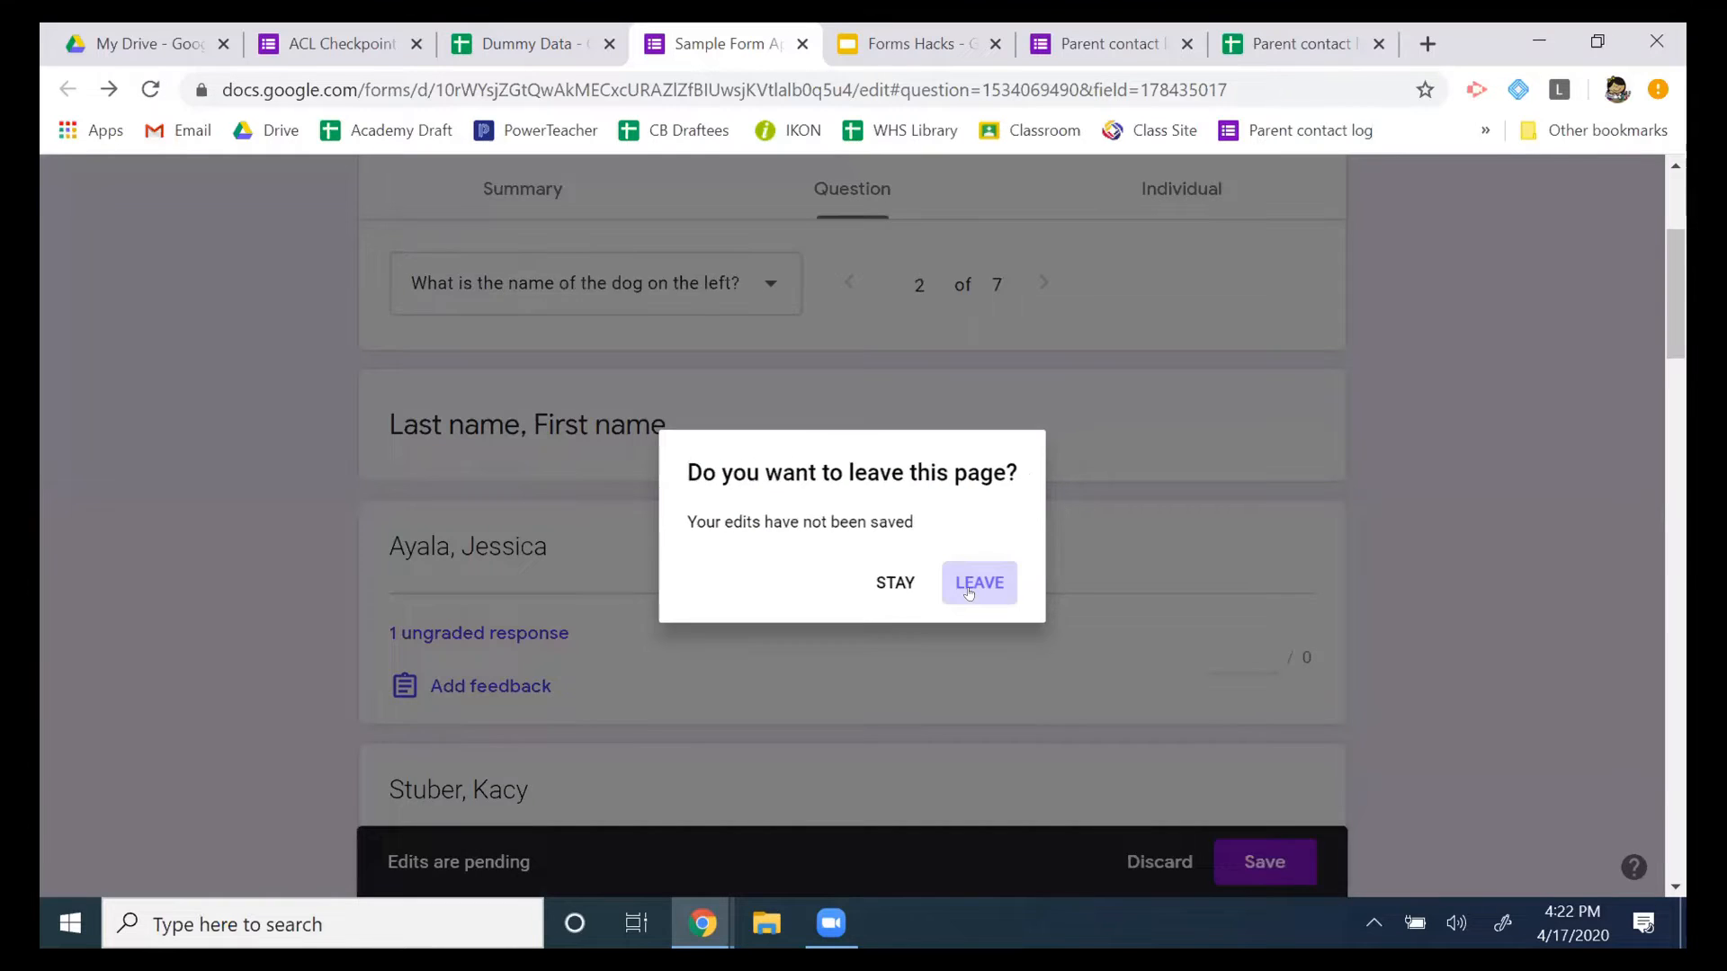
Give the "lil mama" answer partial credit of 0.5 points.
left_click(1213, 637)
key("BackSpace")
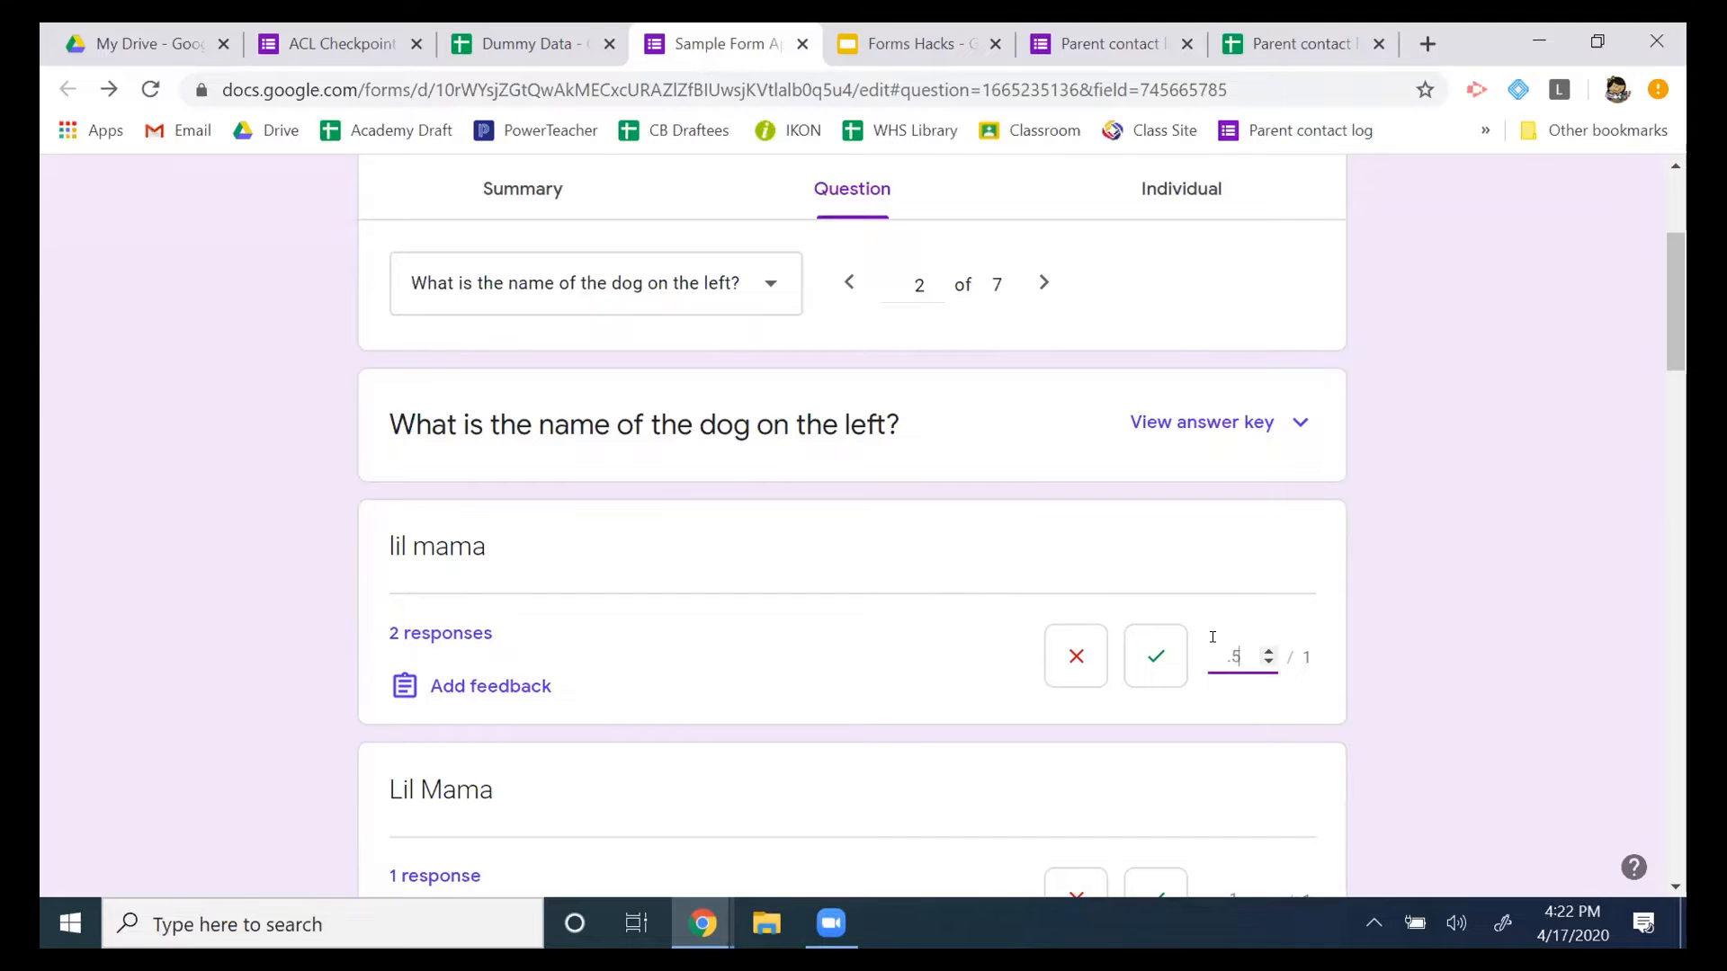
left_click(1389, 695)
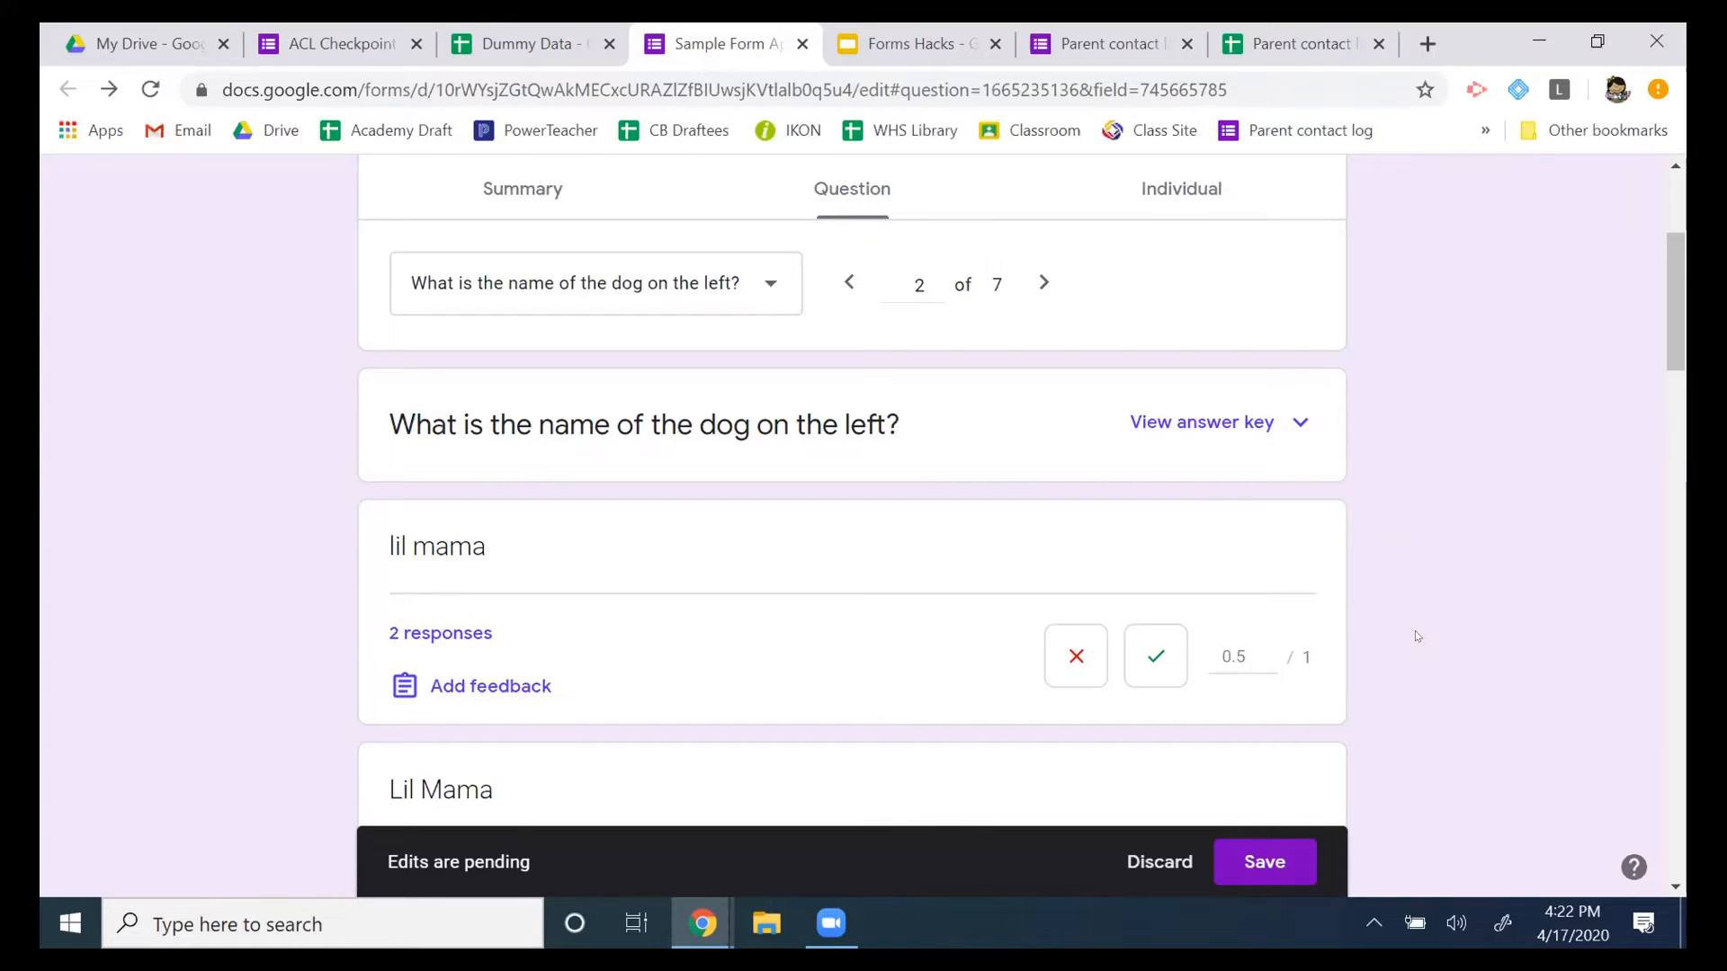
Mark the "lil mama" answer fully correct at 1 point and look over the other spellings of the answer.
left_click(1167, 662)
scroll(1389, 594, "down", 3)
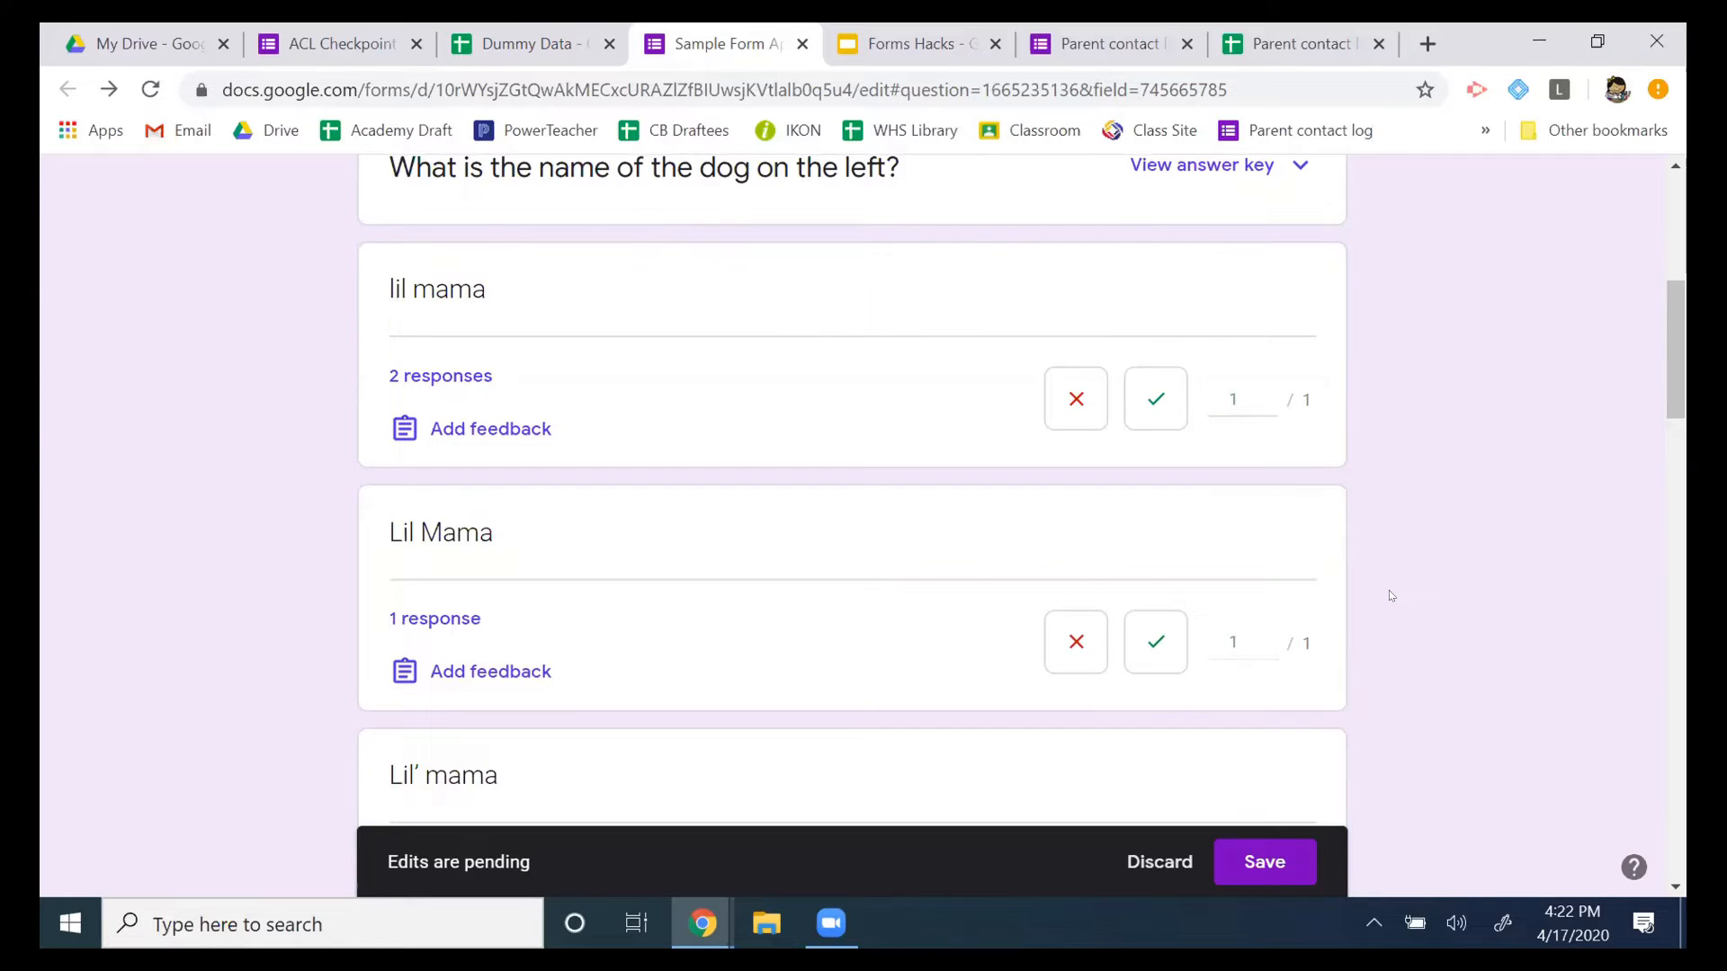
scroll(590, 281, "up", 6)
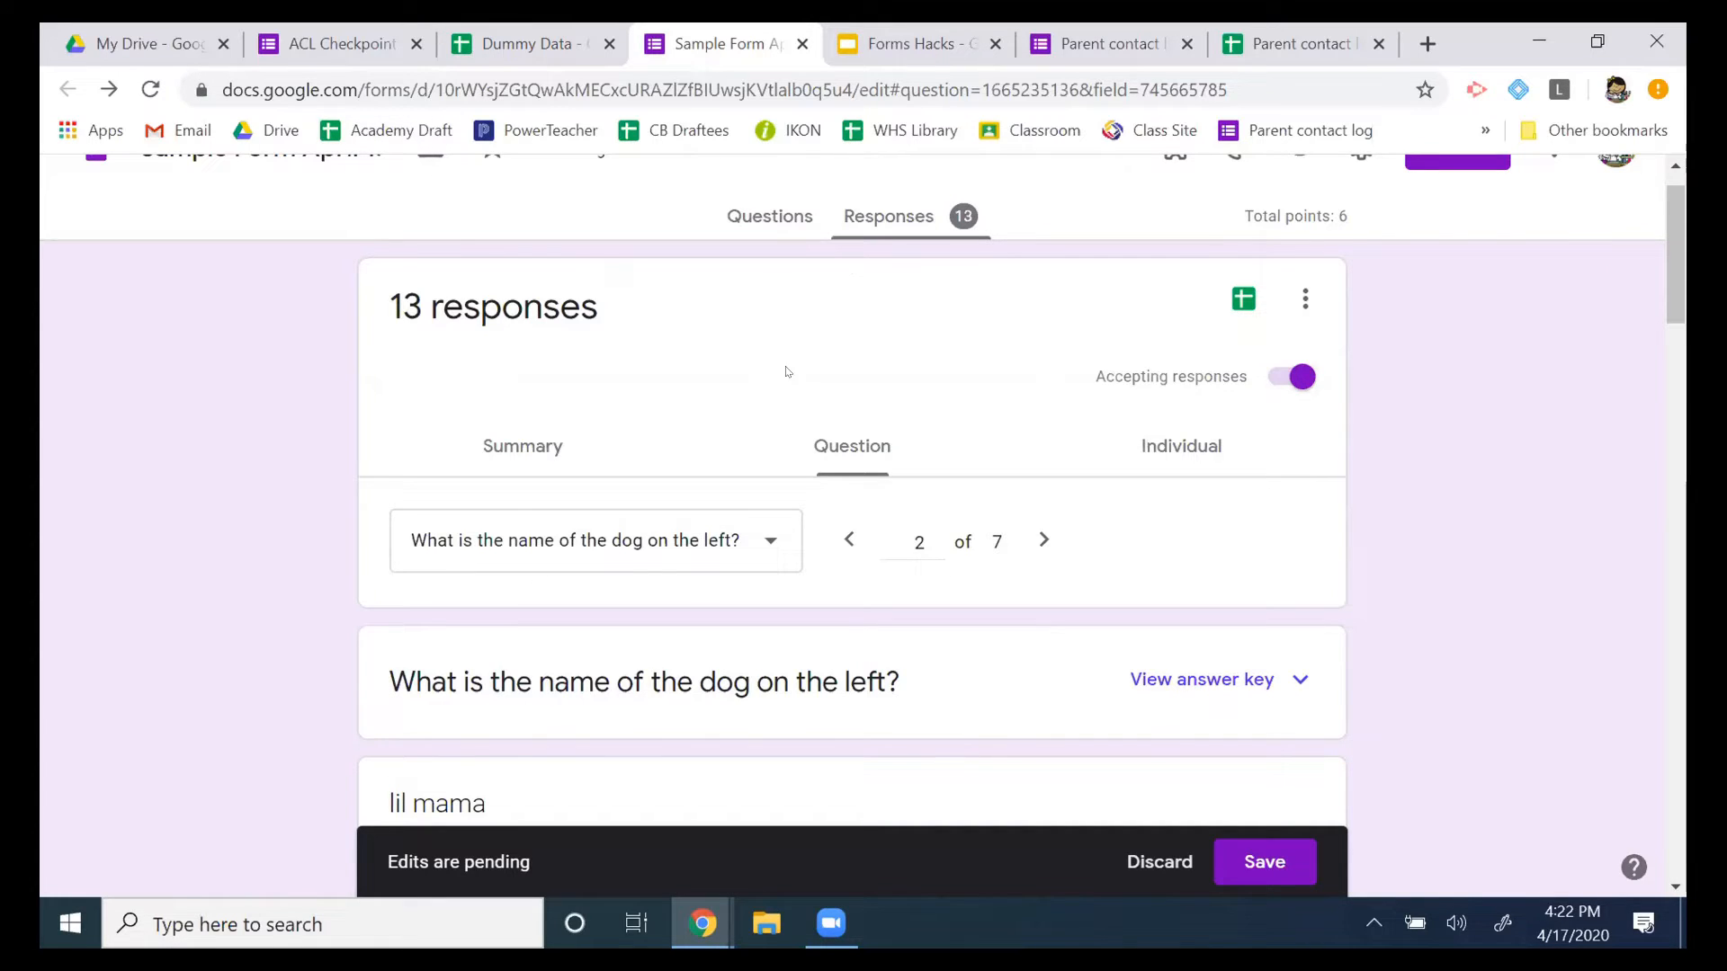
scroll(787, 371, "down", 3)
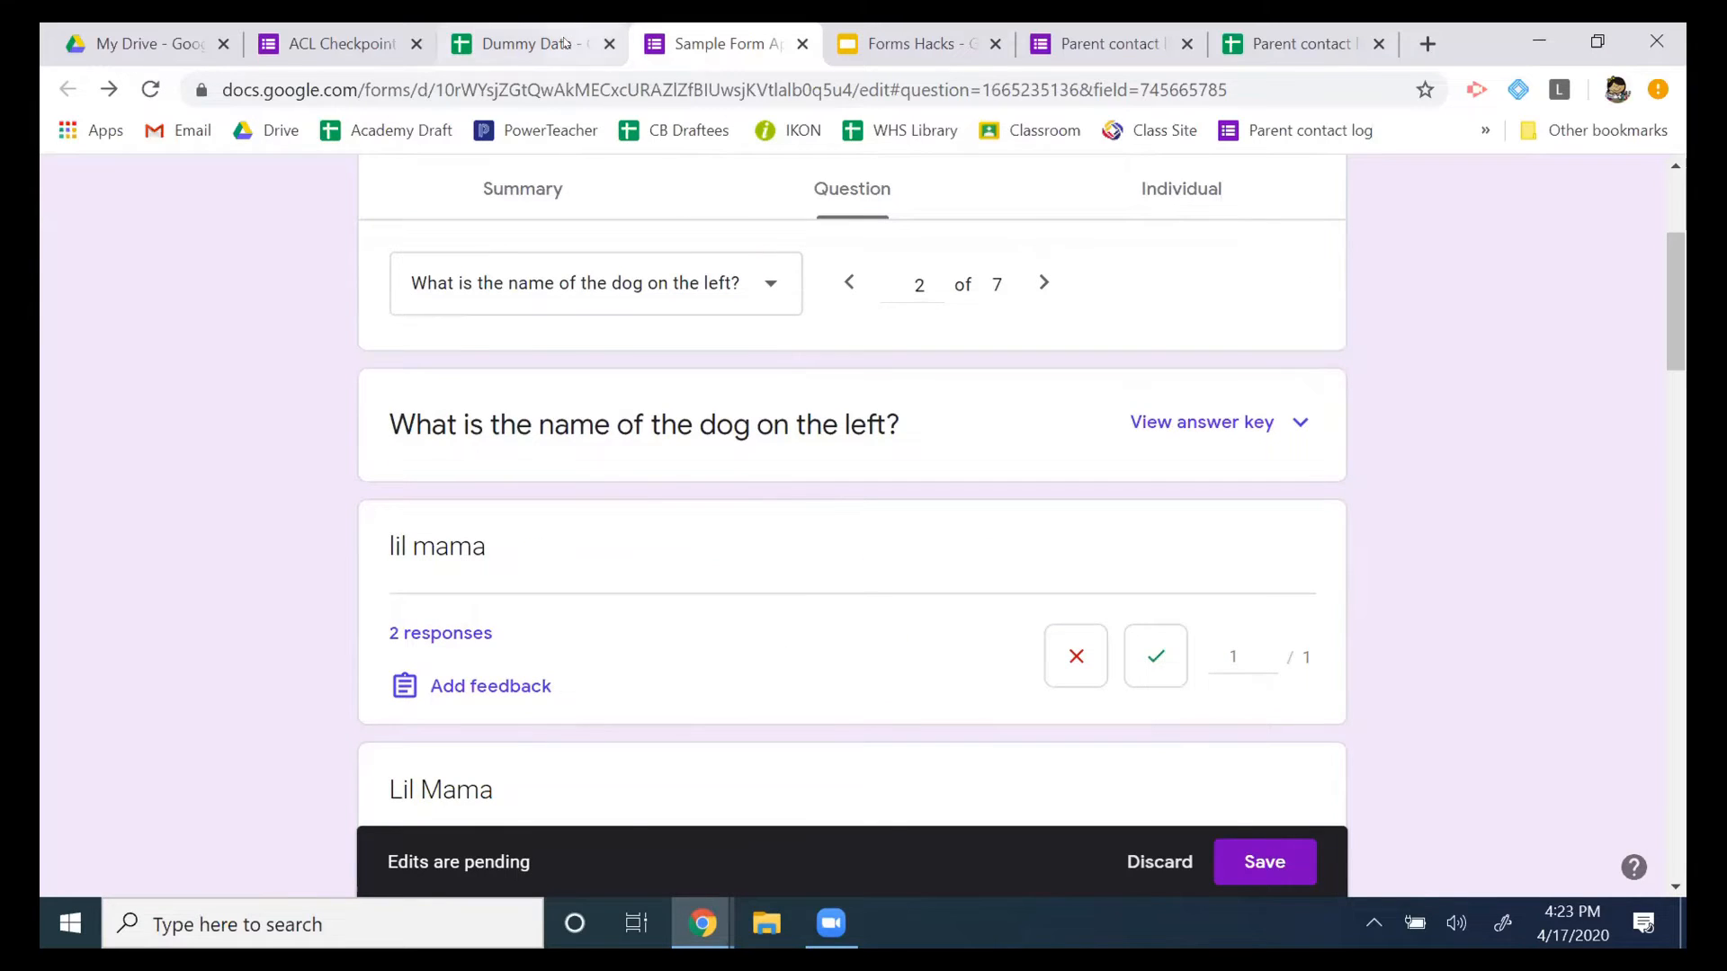
Show the "#7 Grade short answer responses" slide in the Forms Hacks presentation and return to the Sample Form responses.
left_click(904, 31)
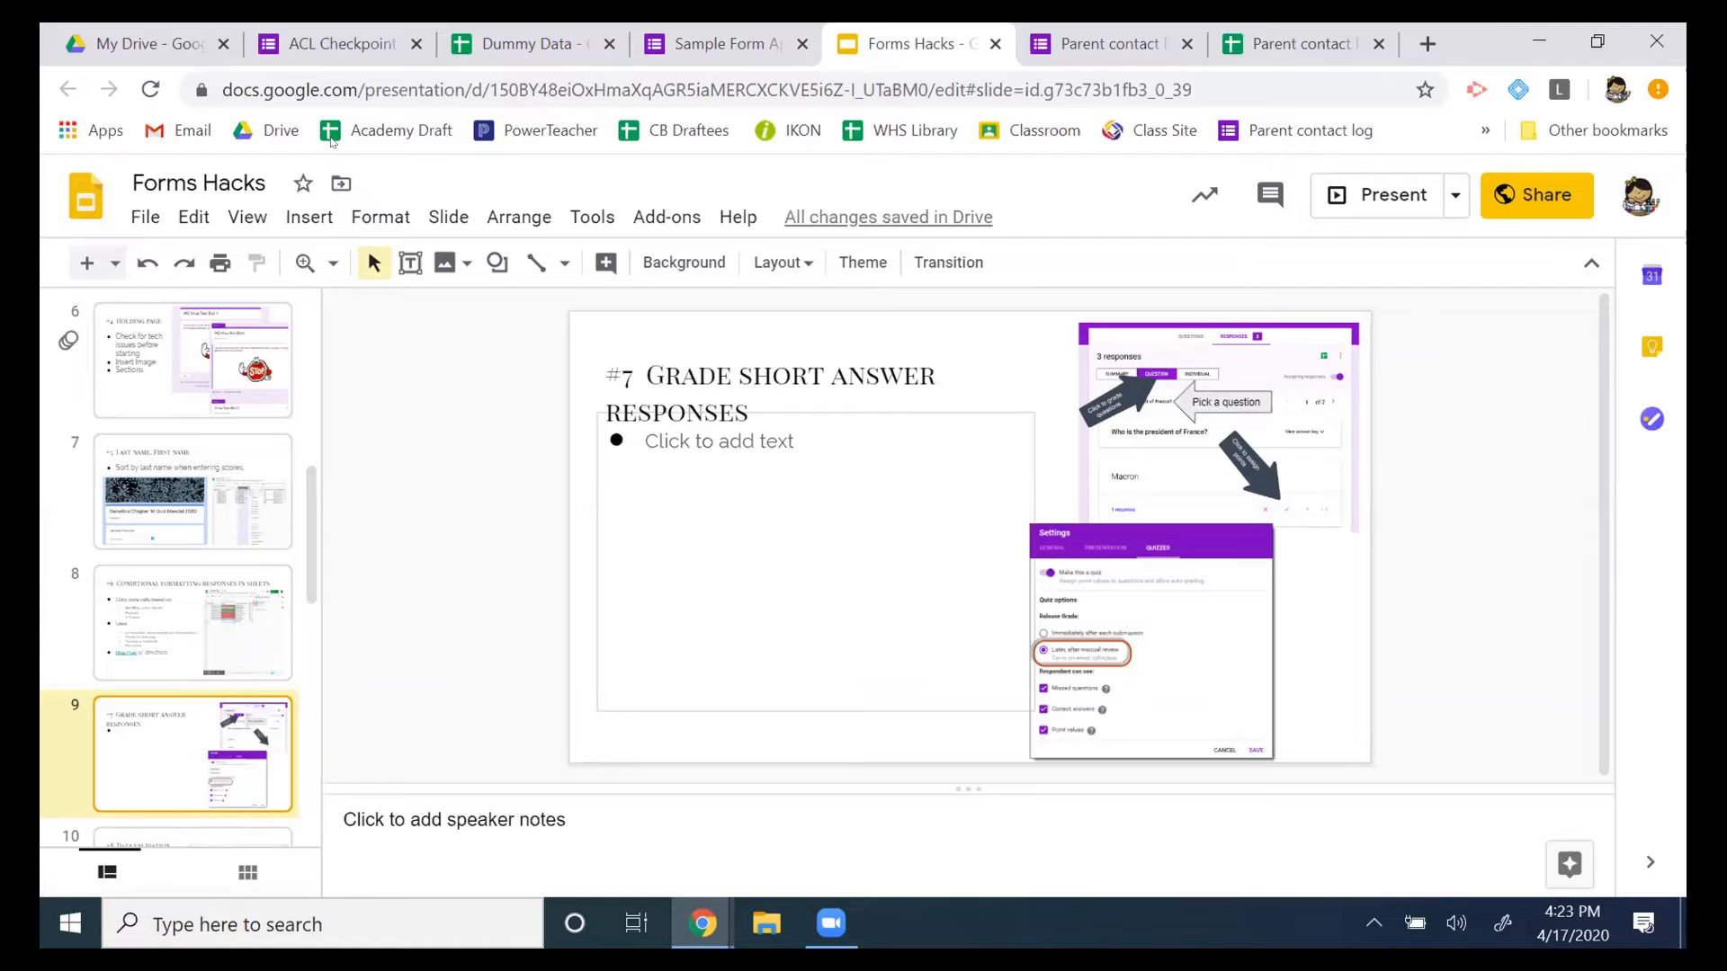
left_click(706, 43)
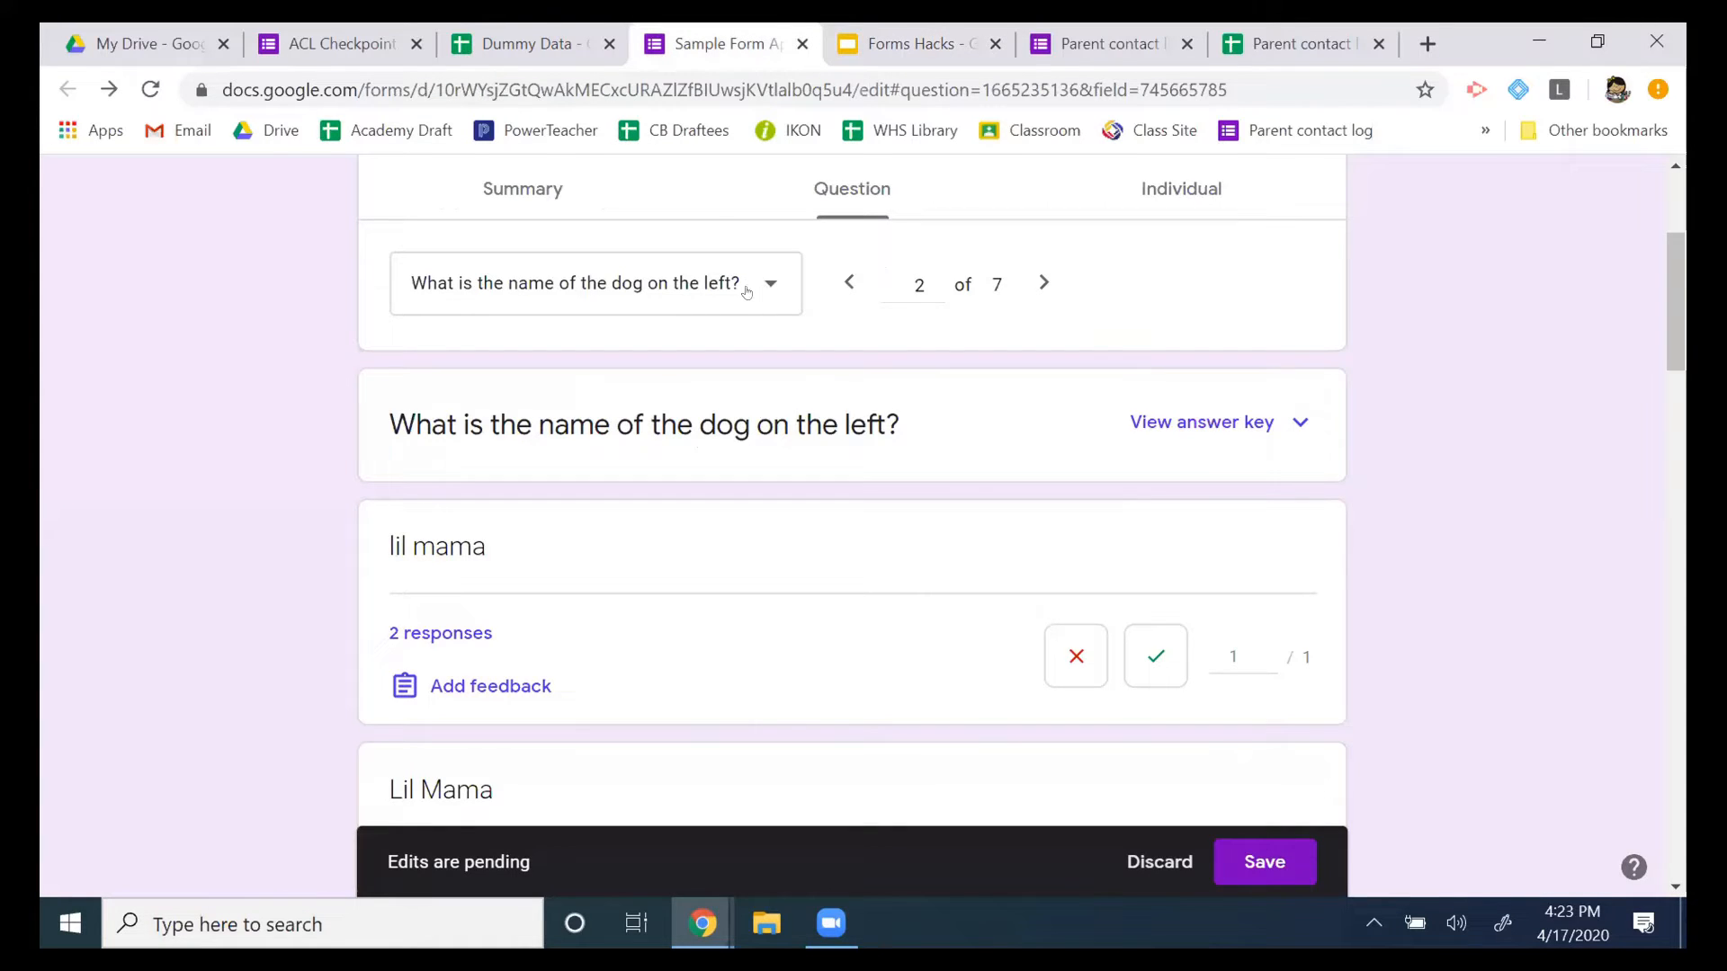
Advance to "Who are the vice principals at WHS?" without saving the pending edits and show the list of questions.
left_click(1044, 283)
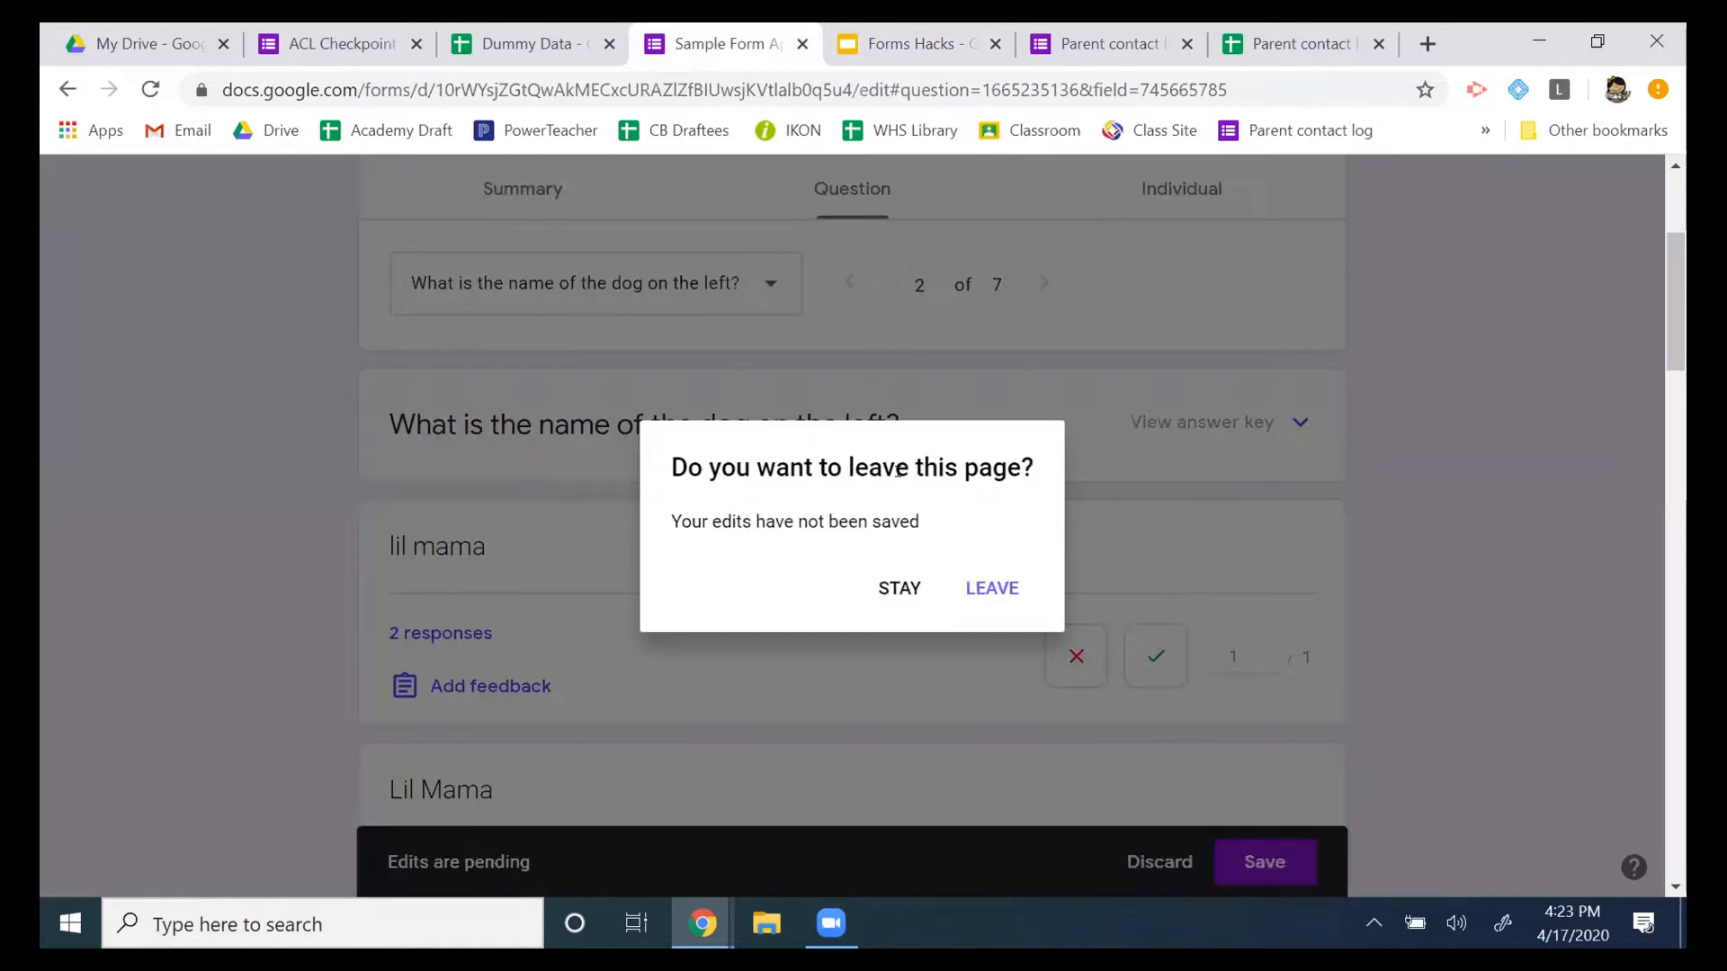
left_click(989, 588)
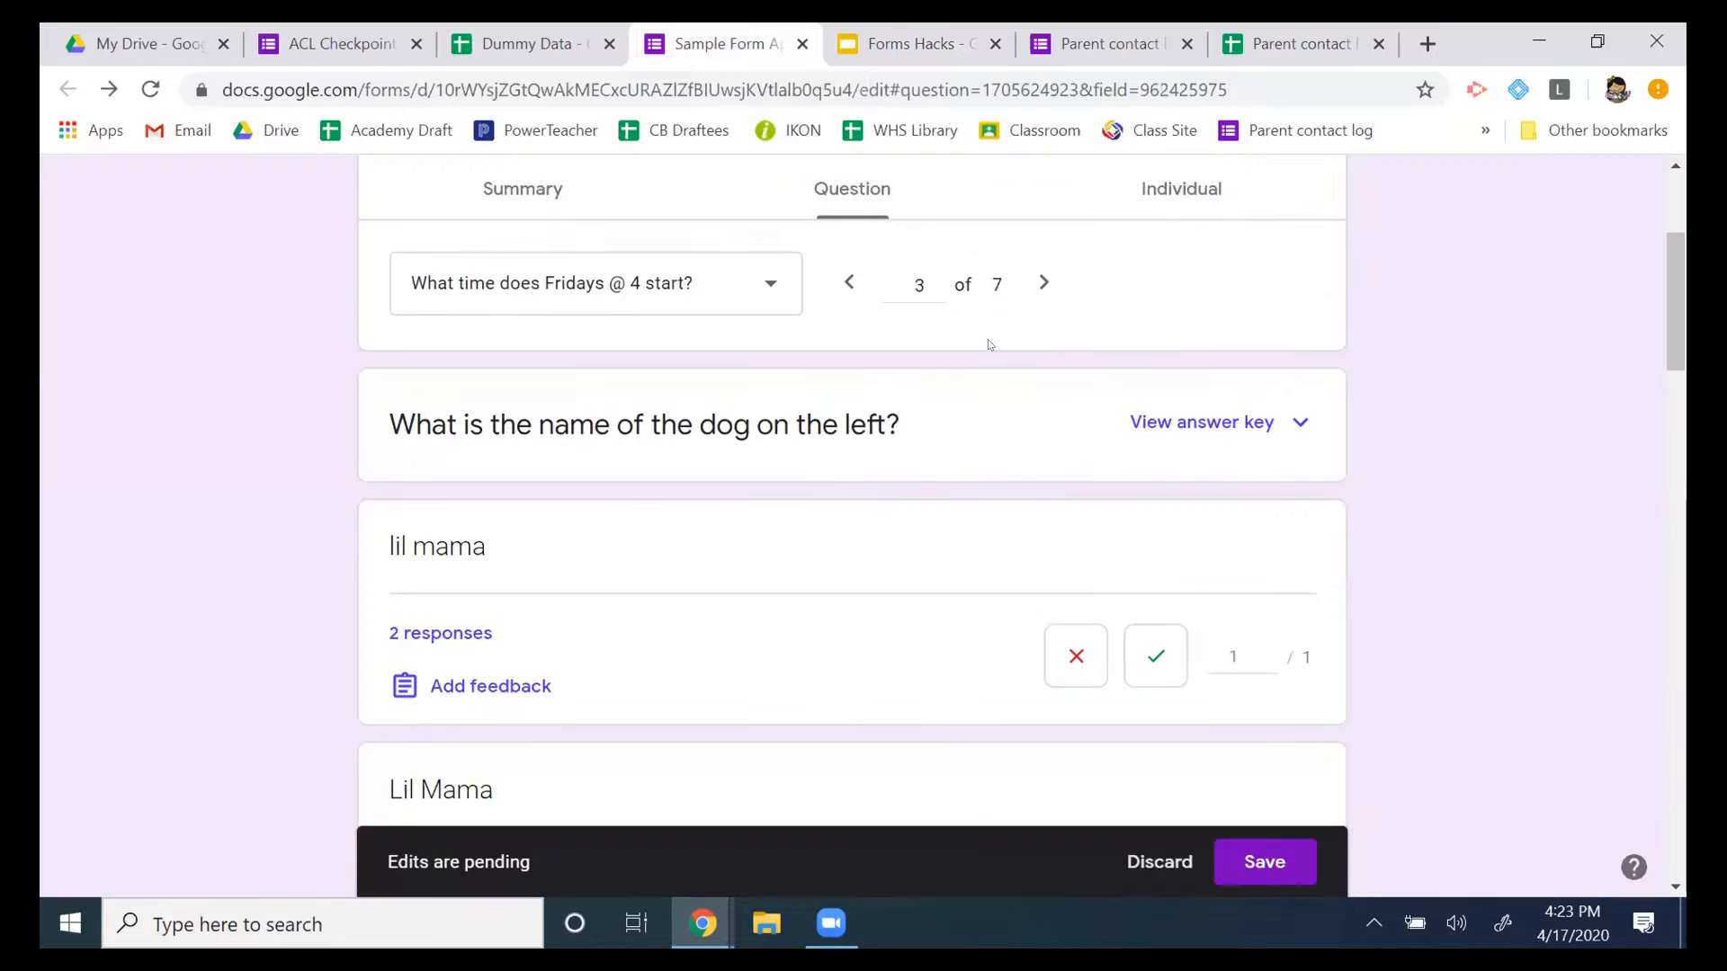
left_click(1036, 283)
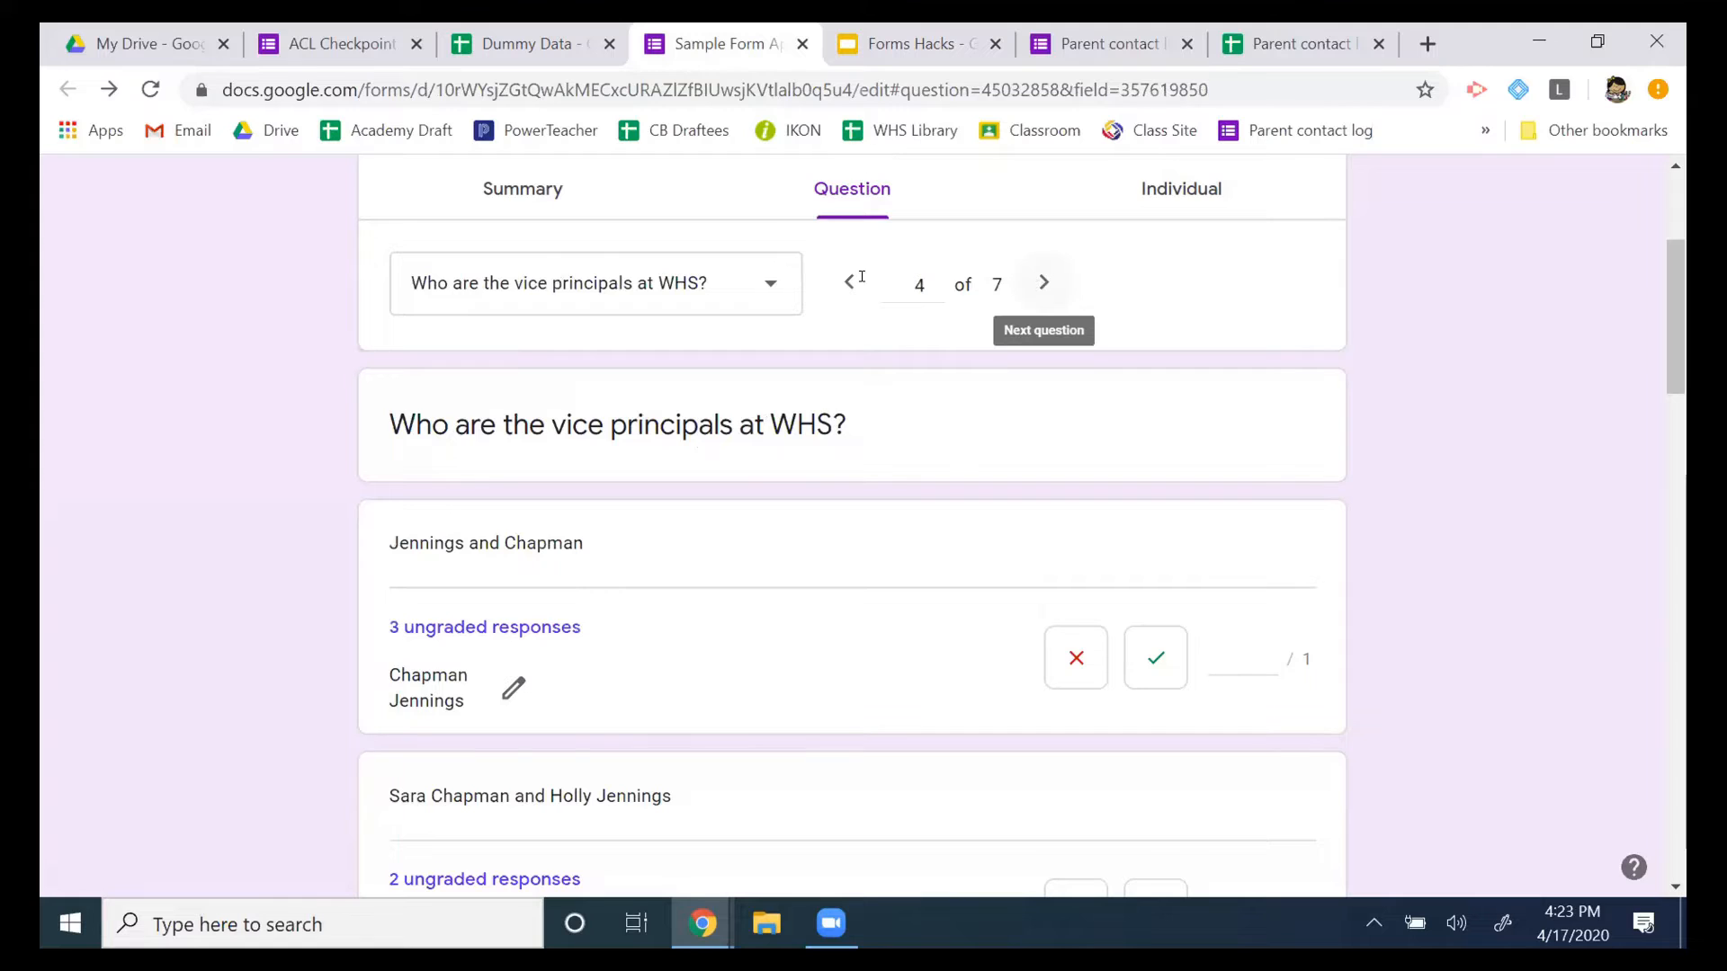
left_click(762, 284)
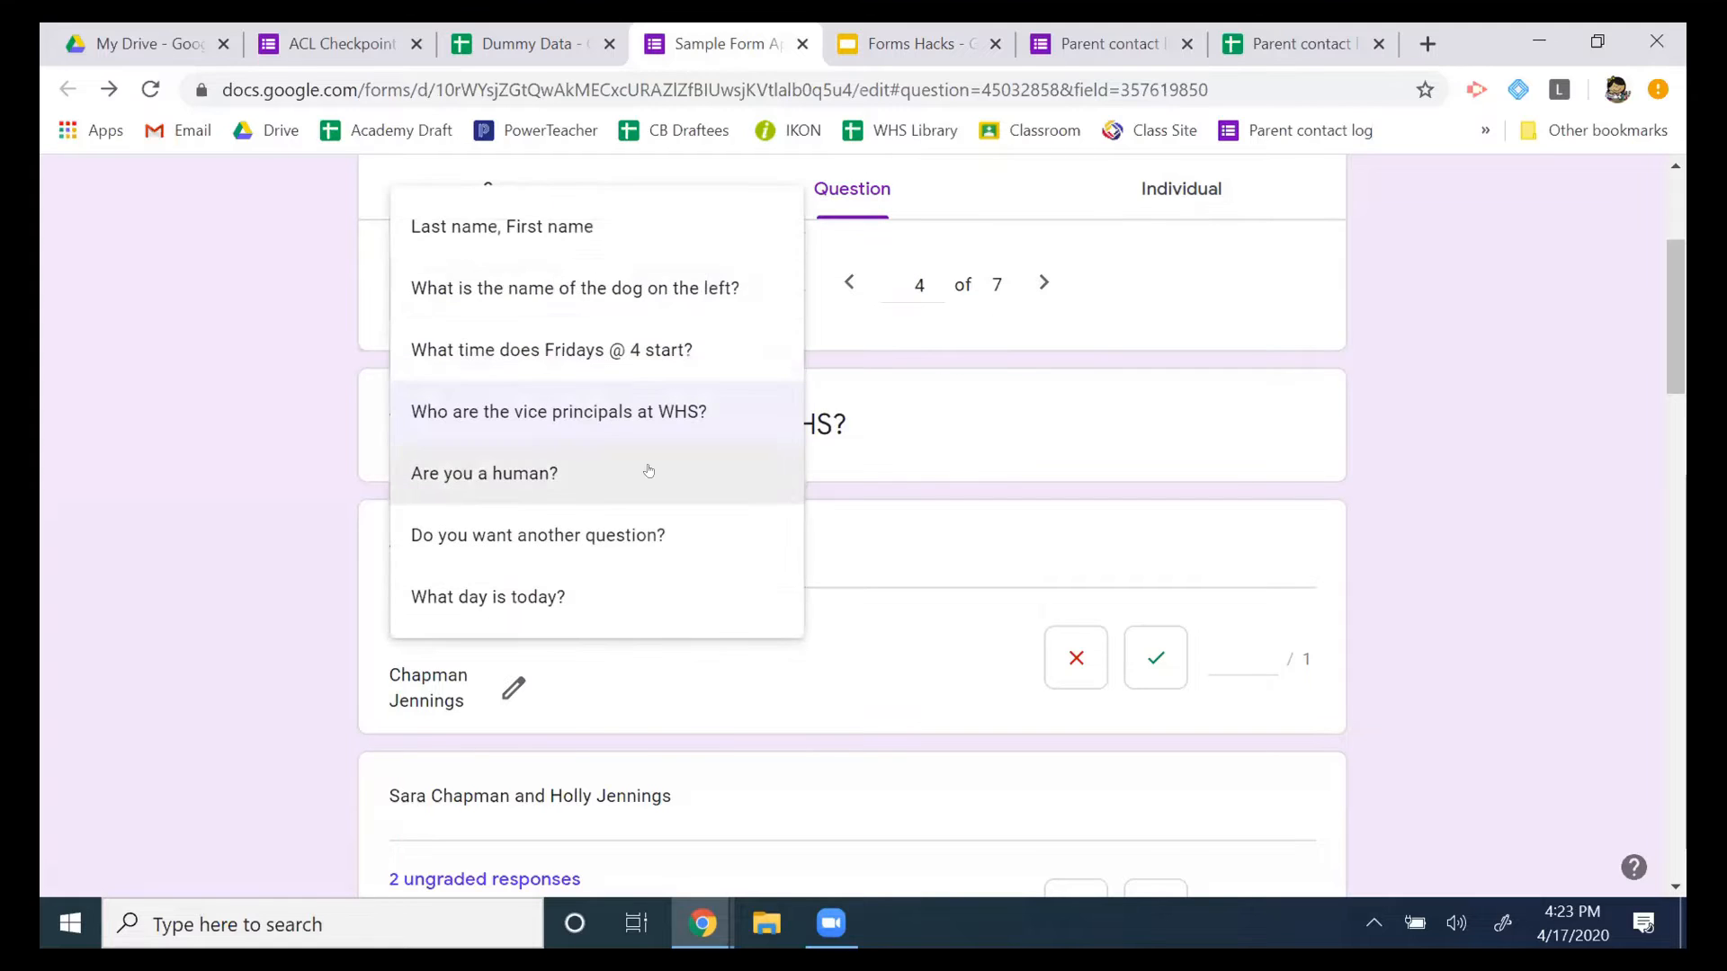
left_click(1030, 319)
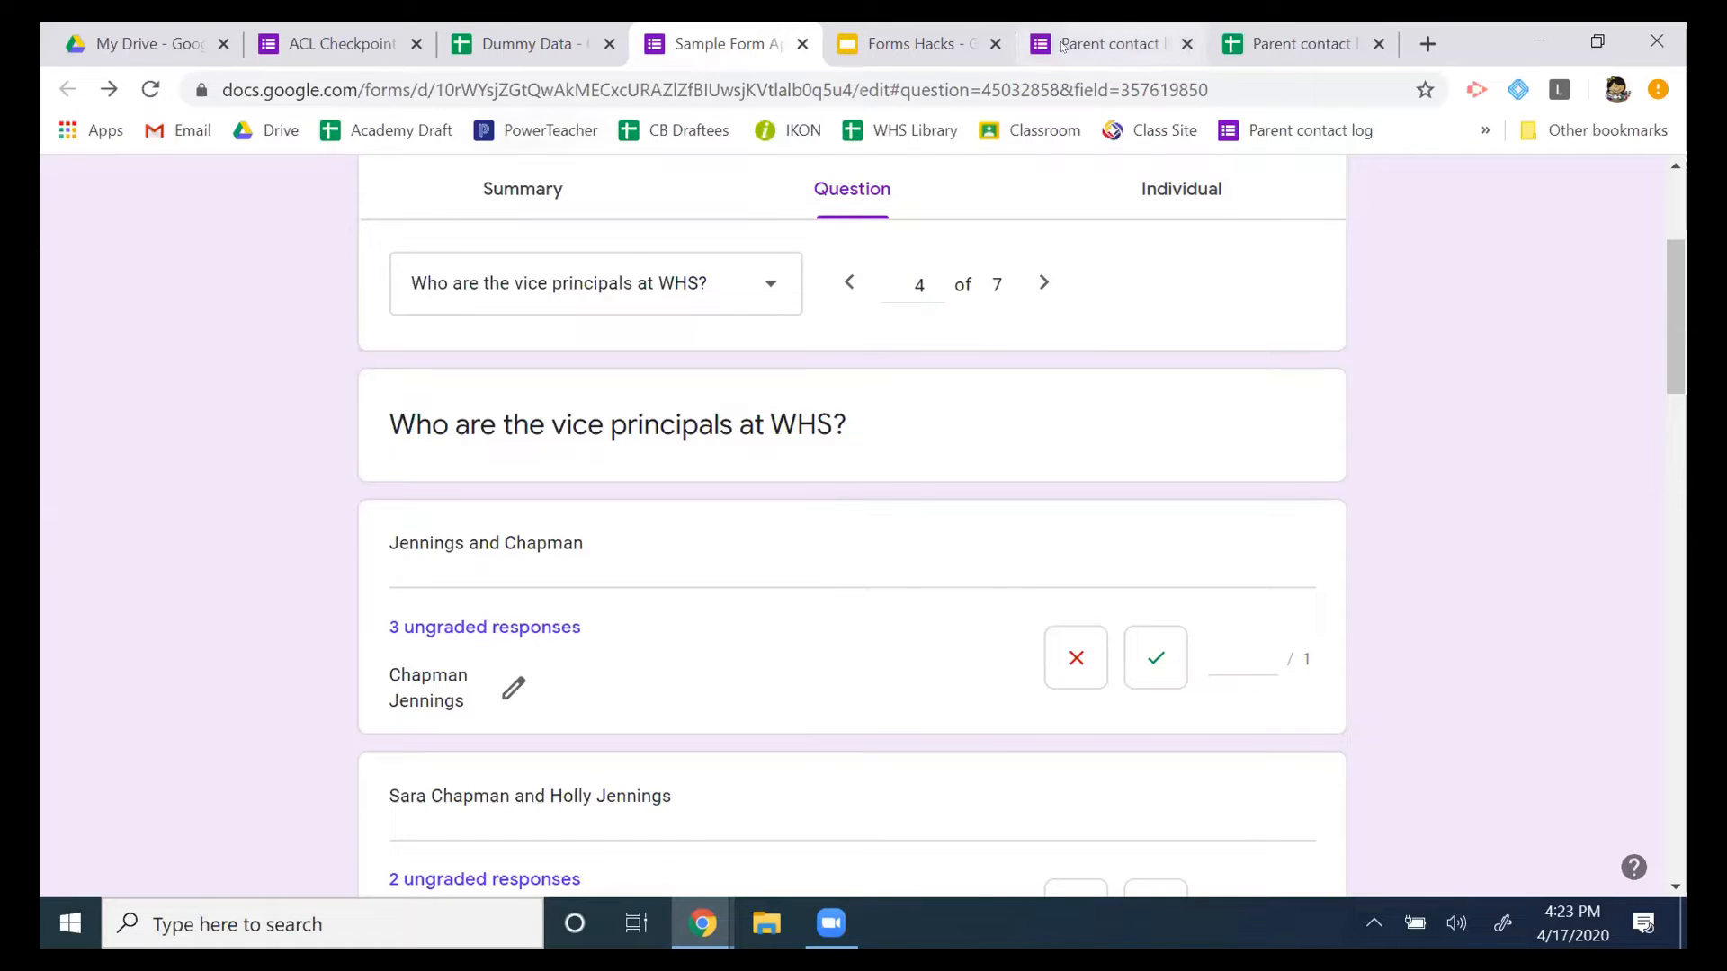
Switch back to the Forms Hacks presentation.
left_click(893, 54)
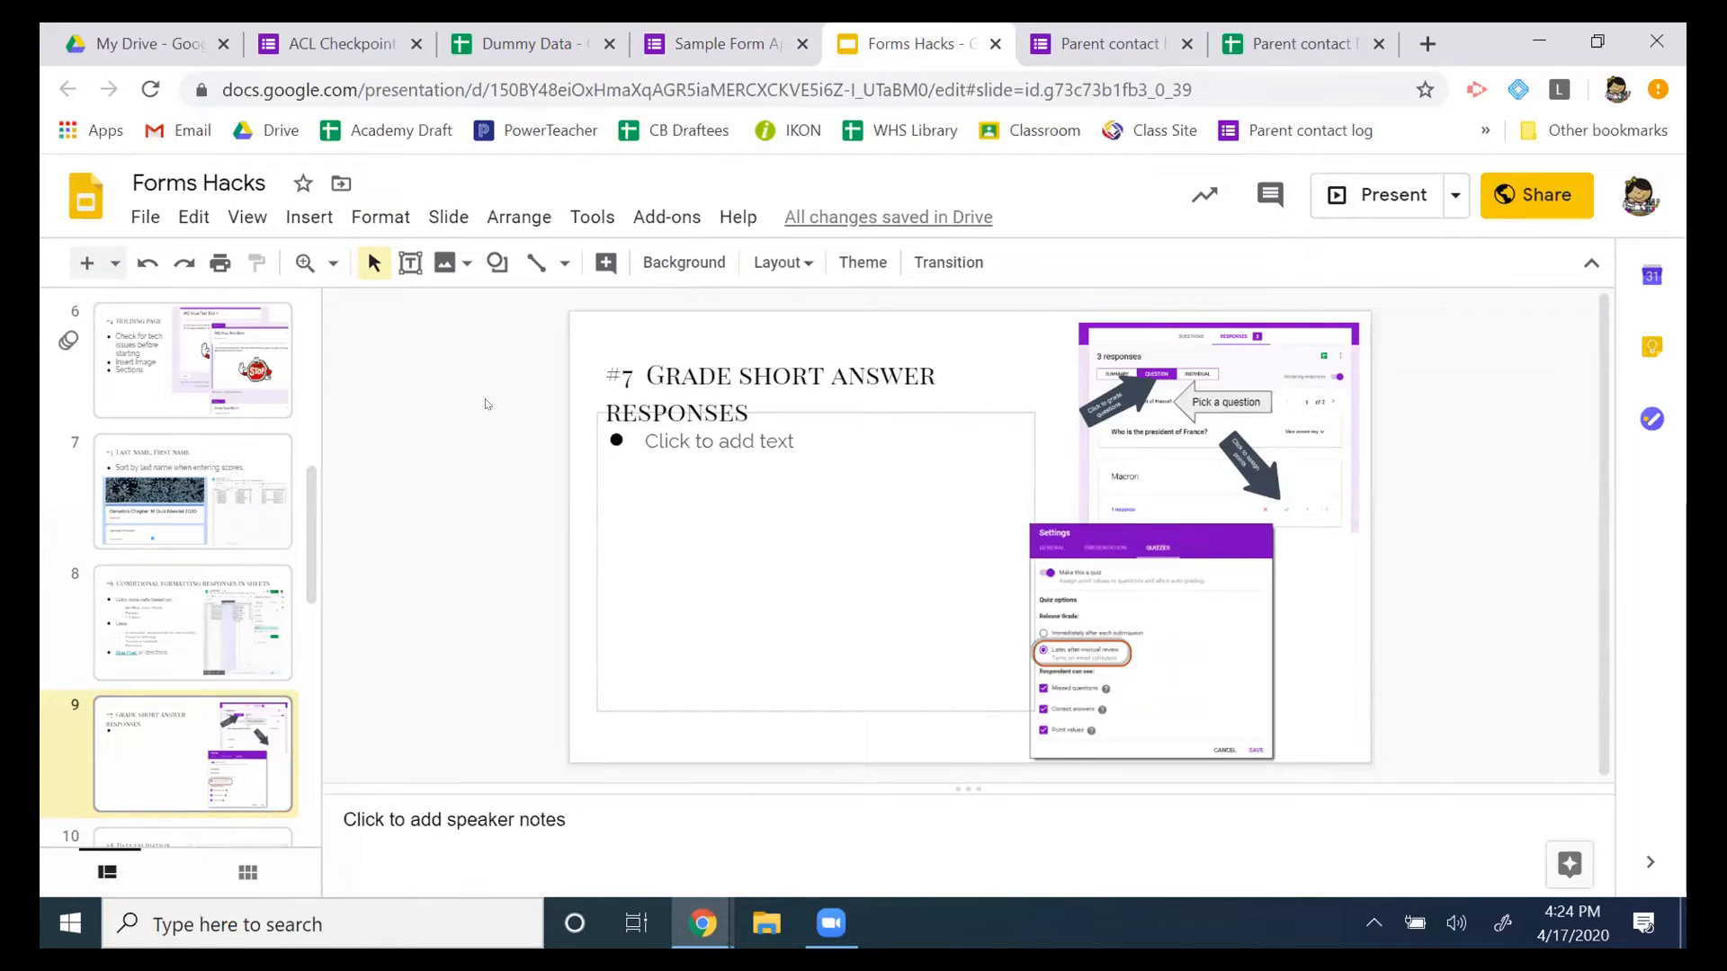
Show the "#8 Data validation" slide in the Forms Hacks presentation and return to the Sample Form.
scroll(180, 558, "down", 3)
left_click(124, 651)
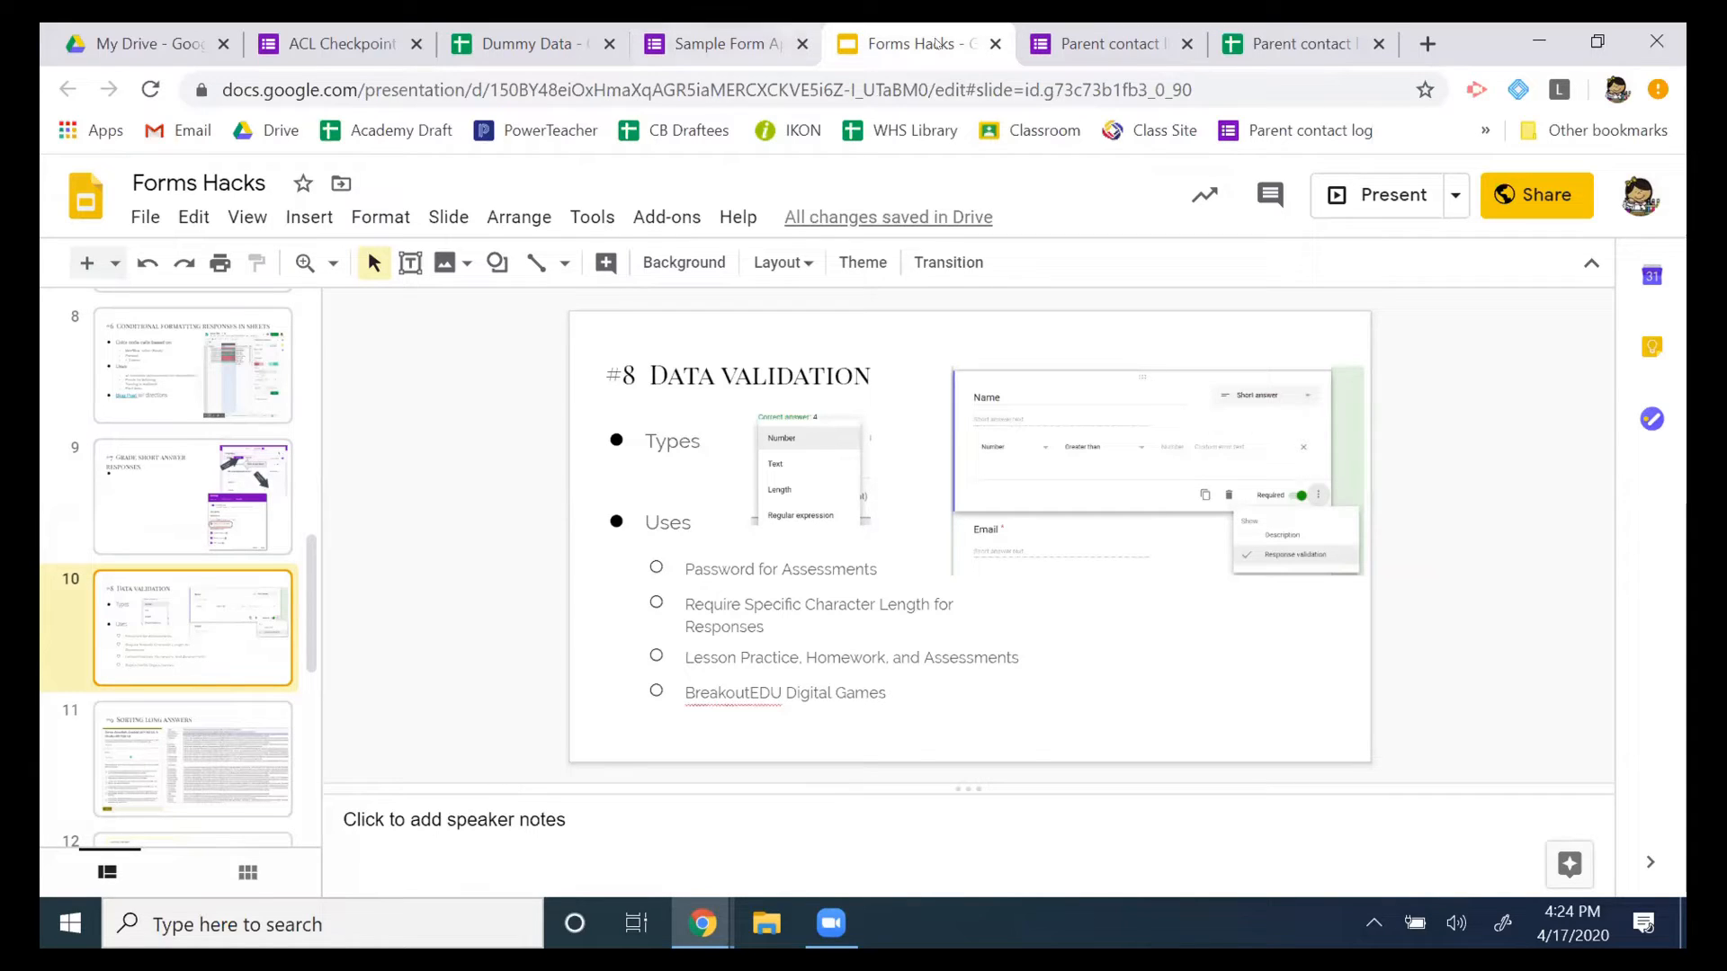
left_click(1086, 35)
left_click(720, 40)
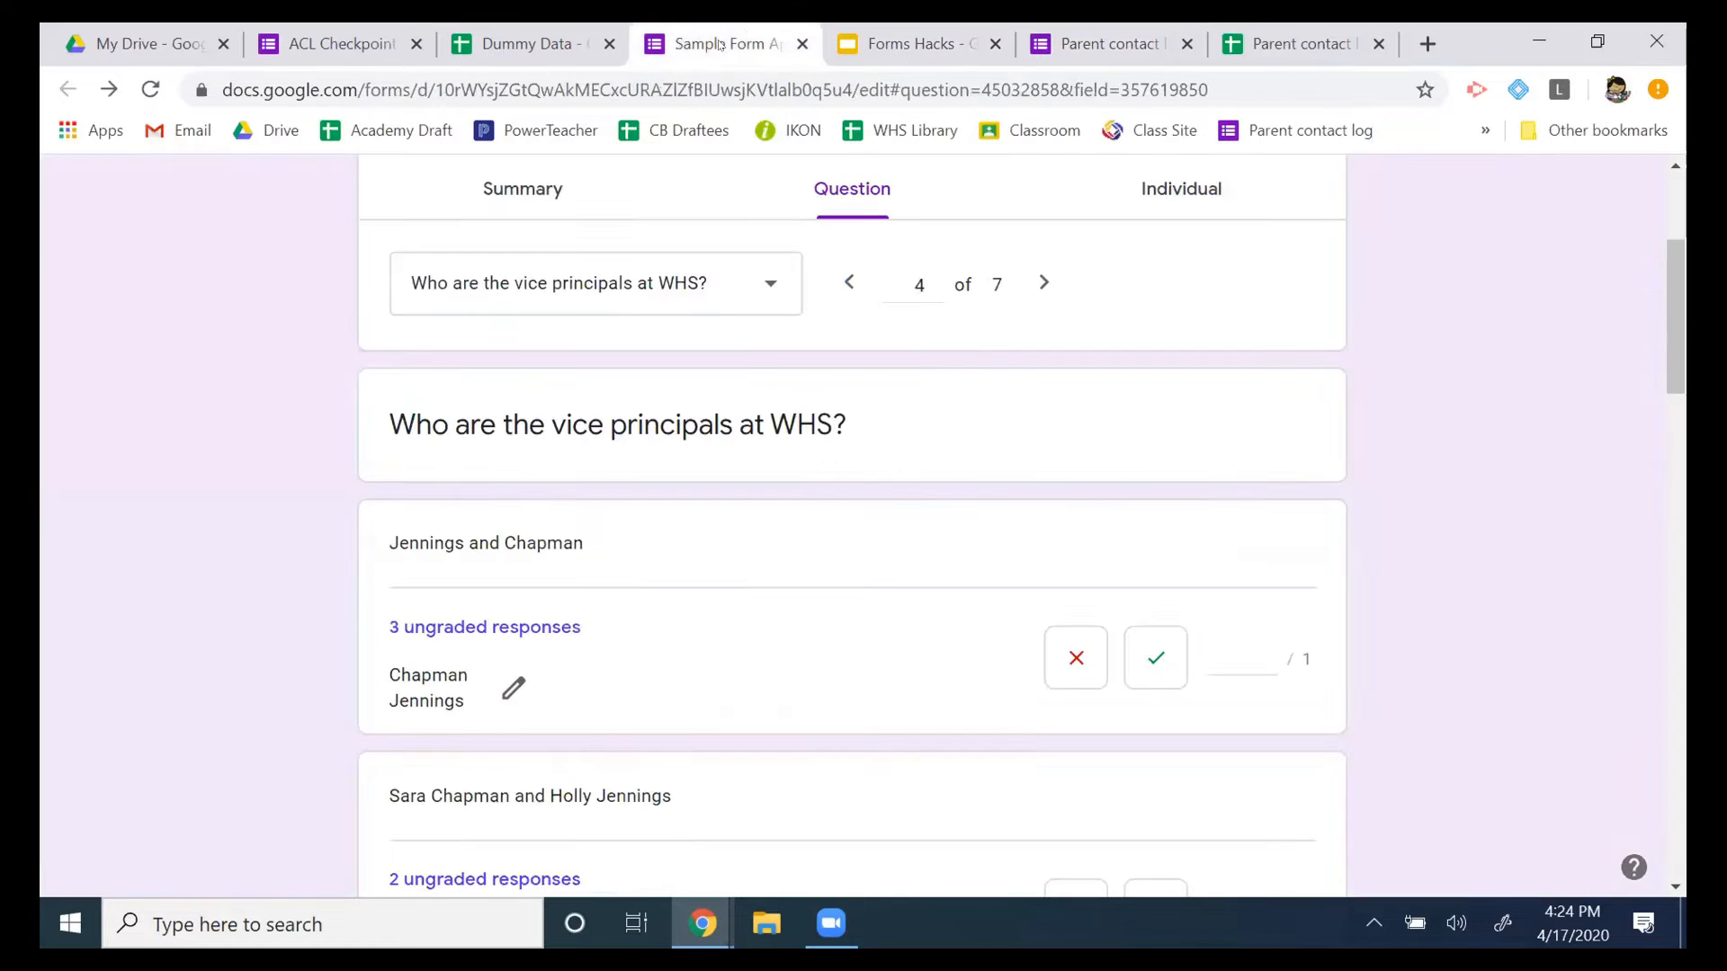
Show the questions of Sample Form April 17 and open "What time does Fridays @ 4 start?" for editing.
left_click(551, 190)
left_click(740, 268)
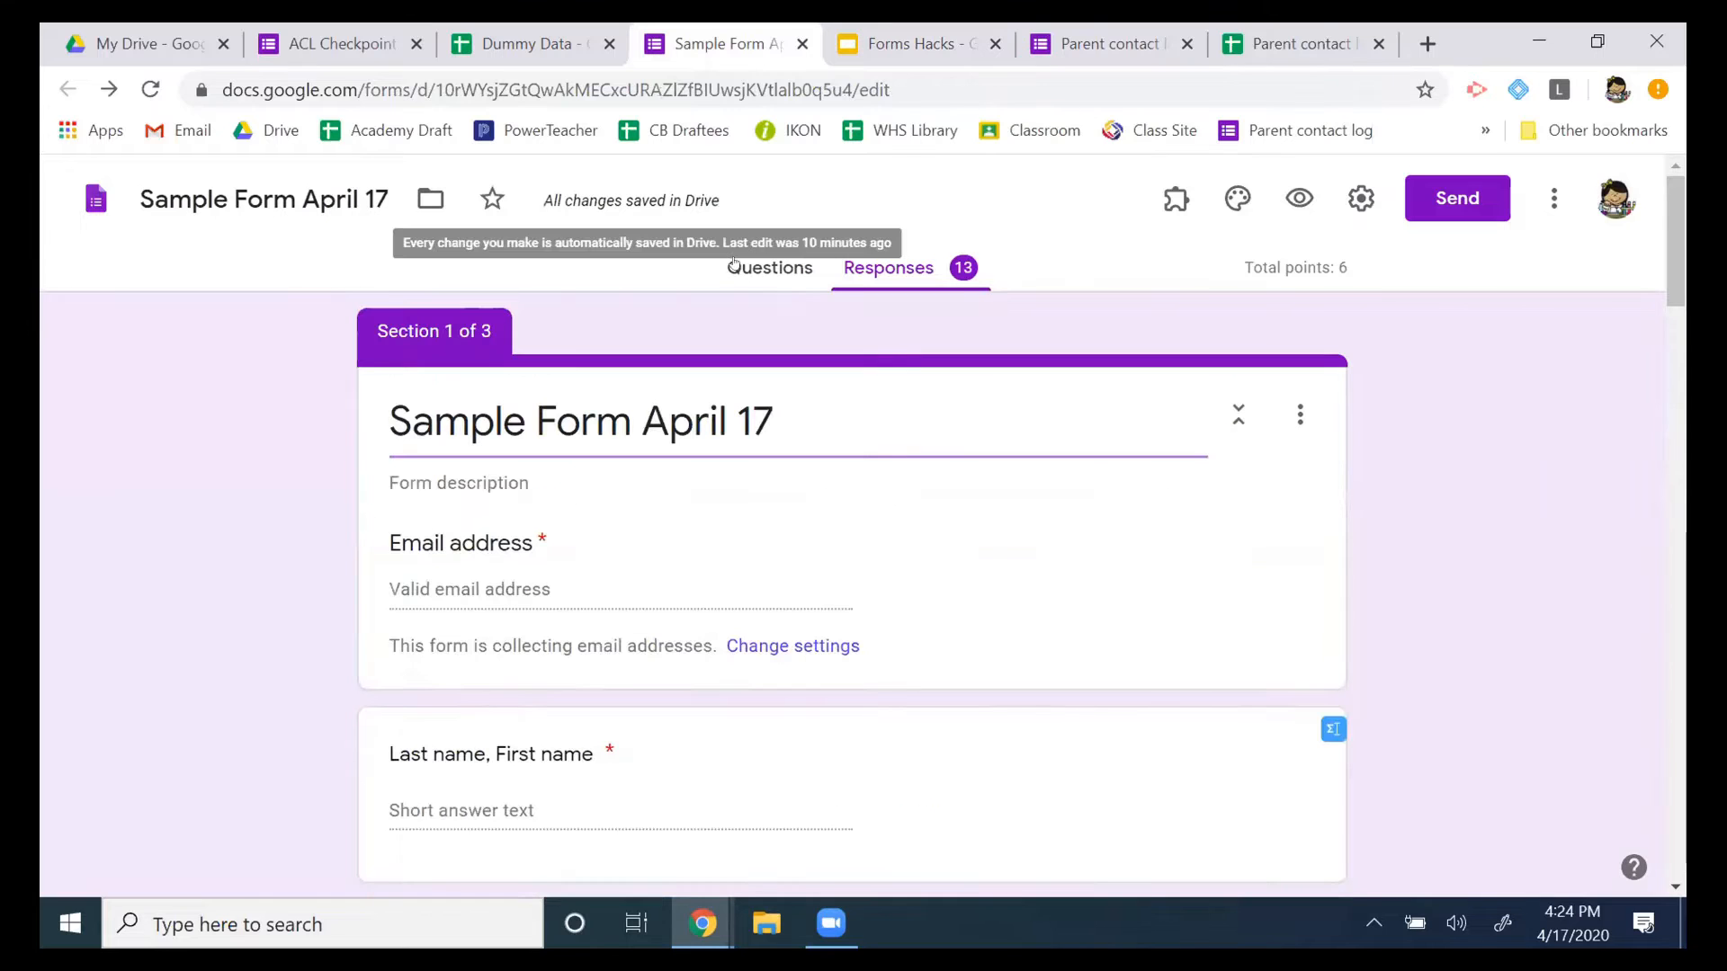
scroll(882, 453, "down", 15)
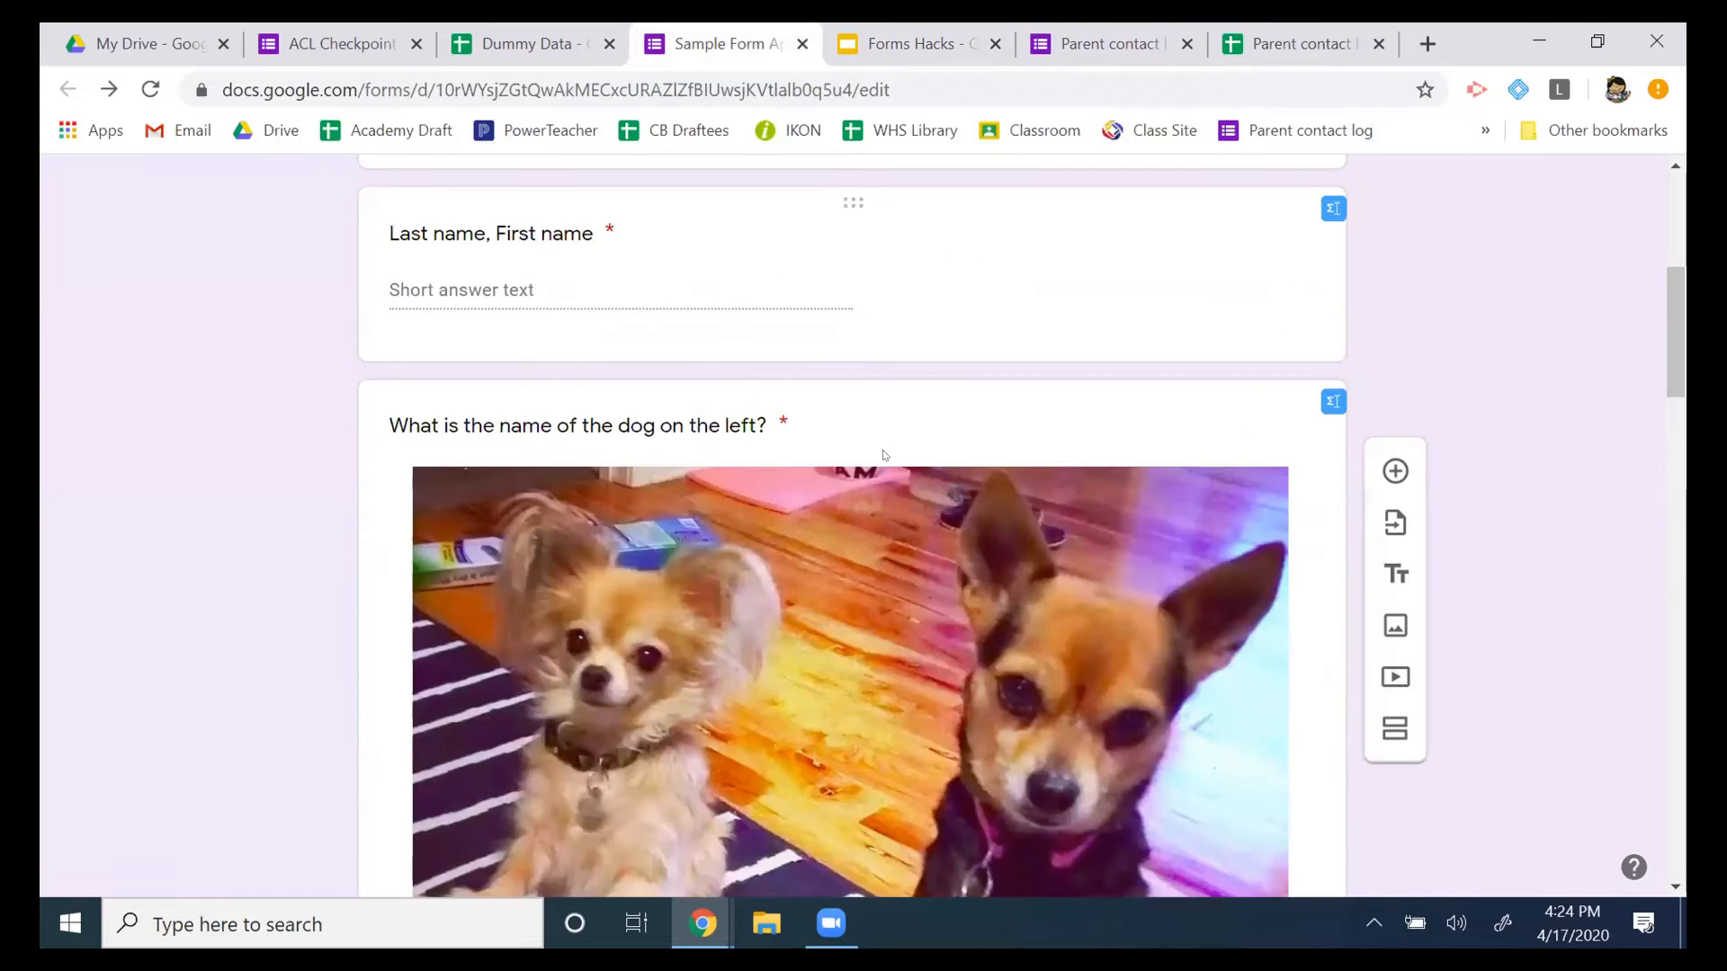
scroll(882, 453, "down", 3)
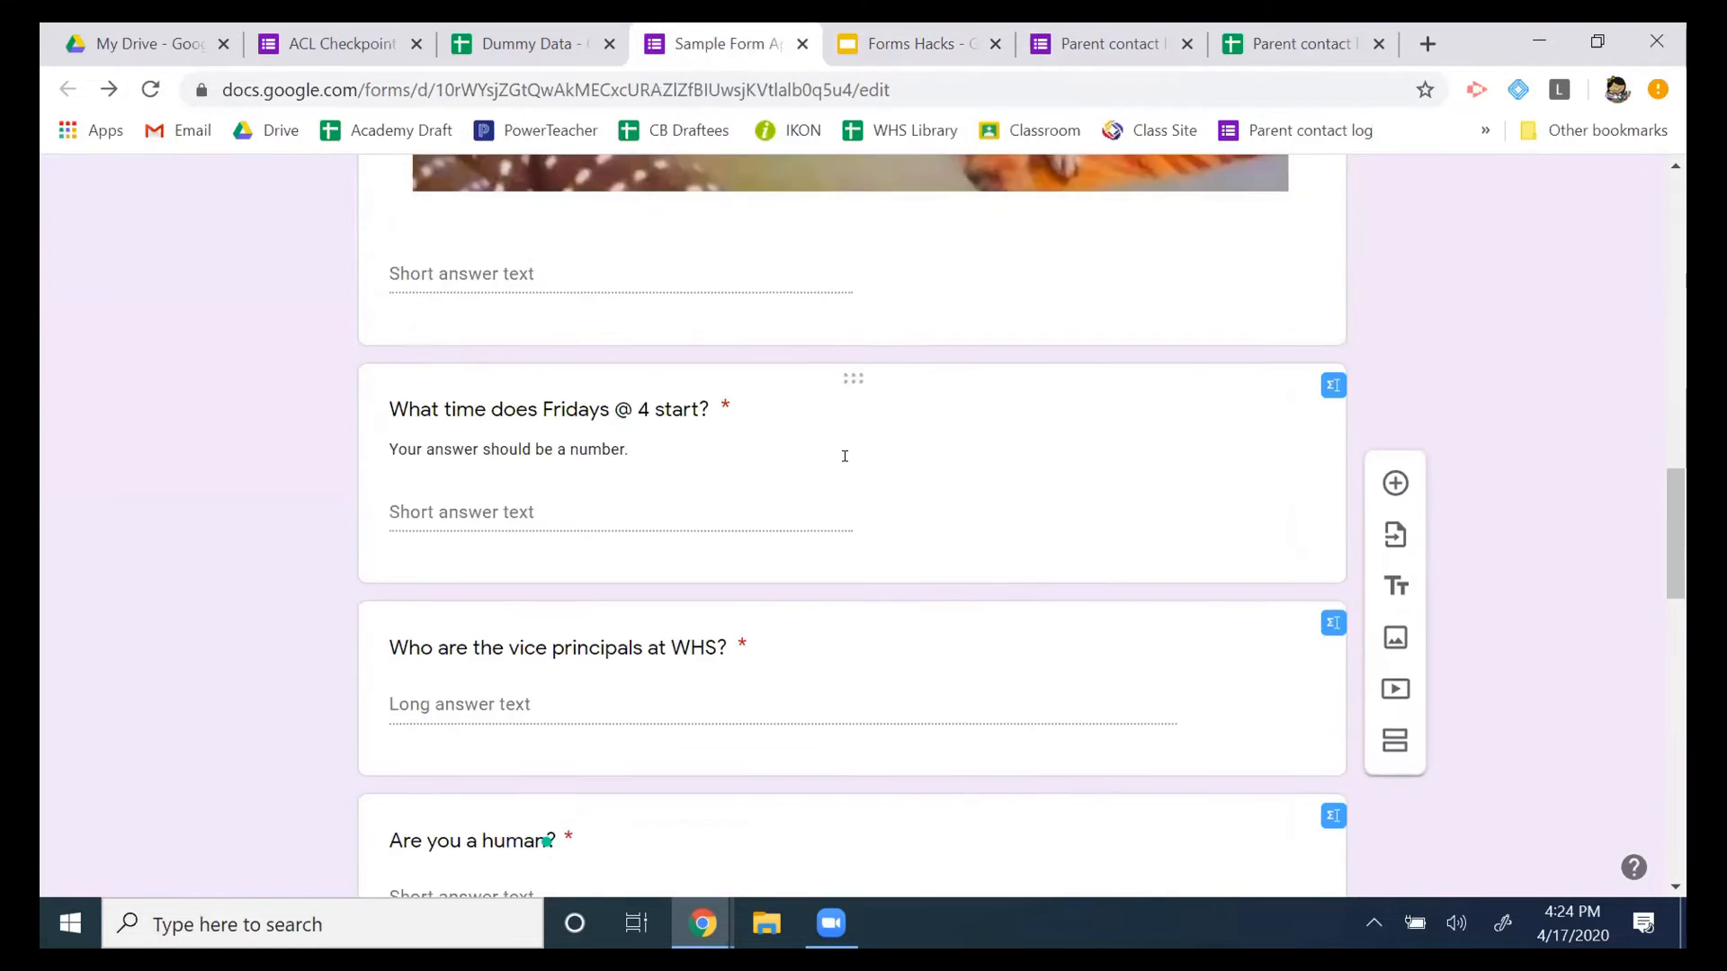
left_click(769, 494)
scroll(666, 580, "down", 1)
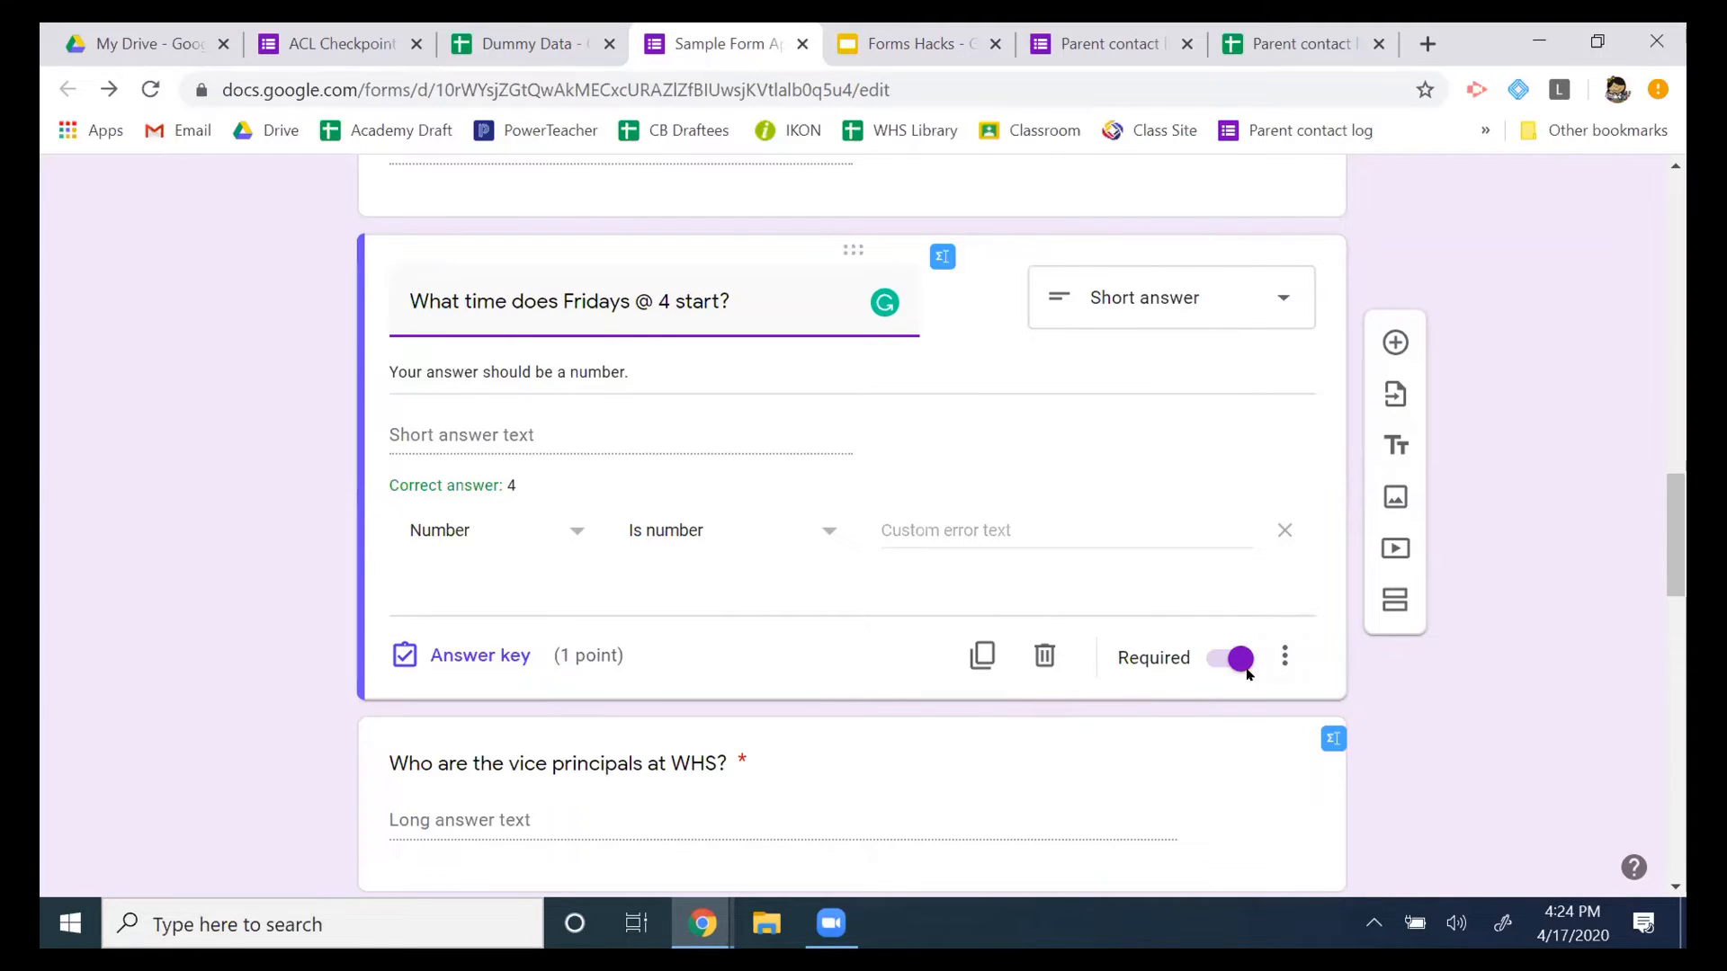
Turn response validation off and back on for the "What time does Fridays @ 4 start?" question.
left_click(1283, 656)
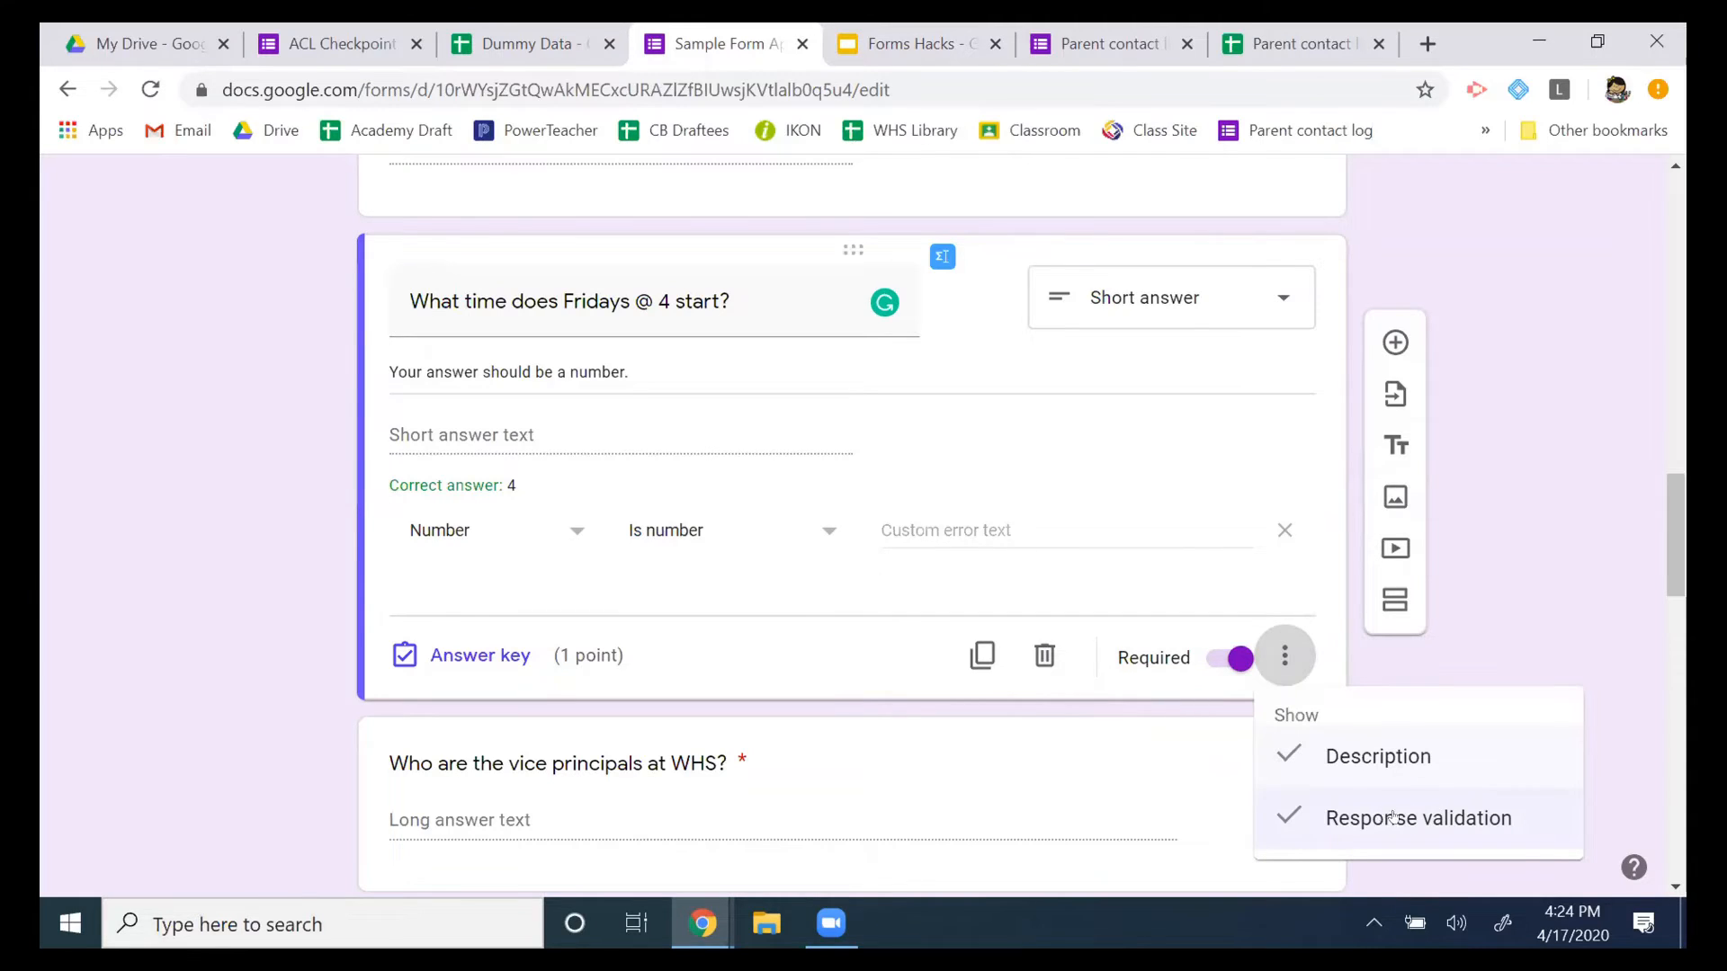
left_click(1392, 816)
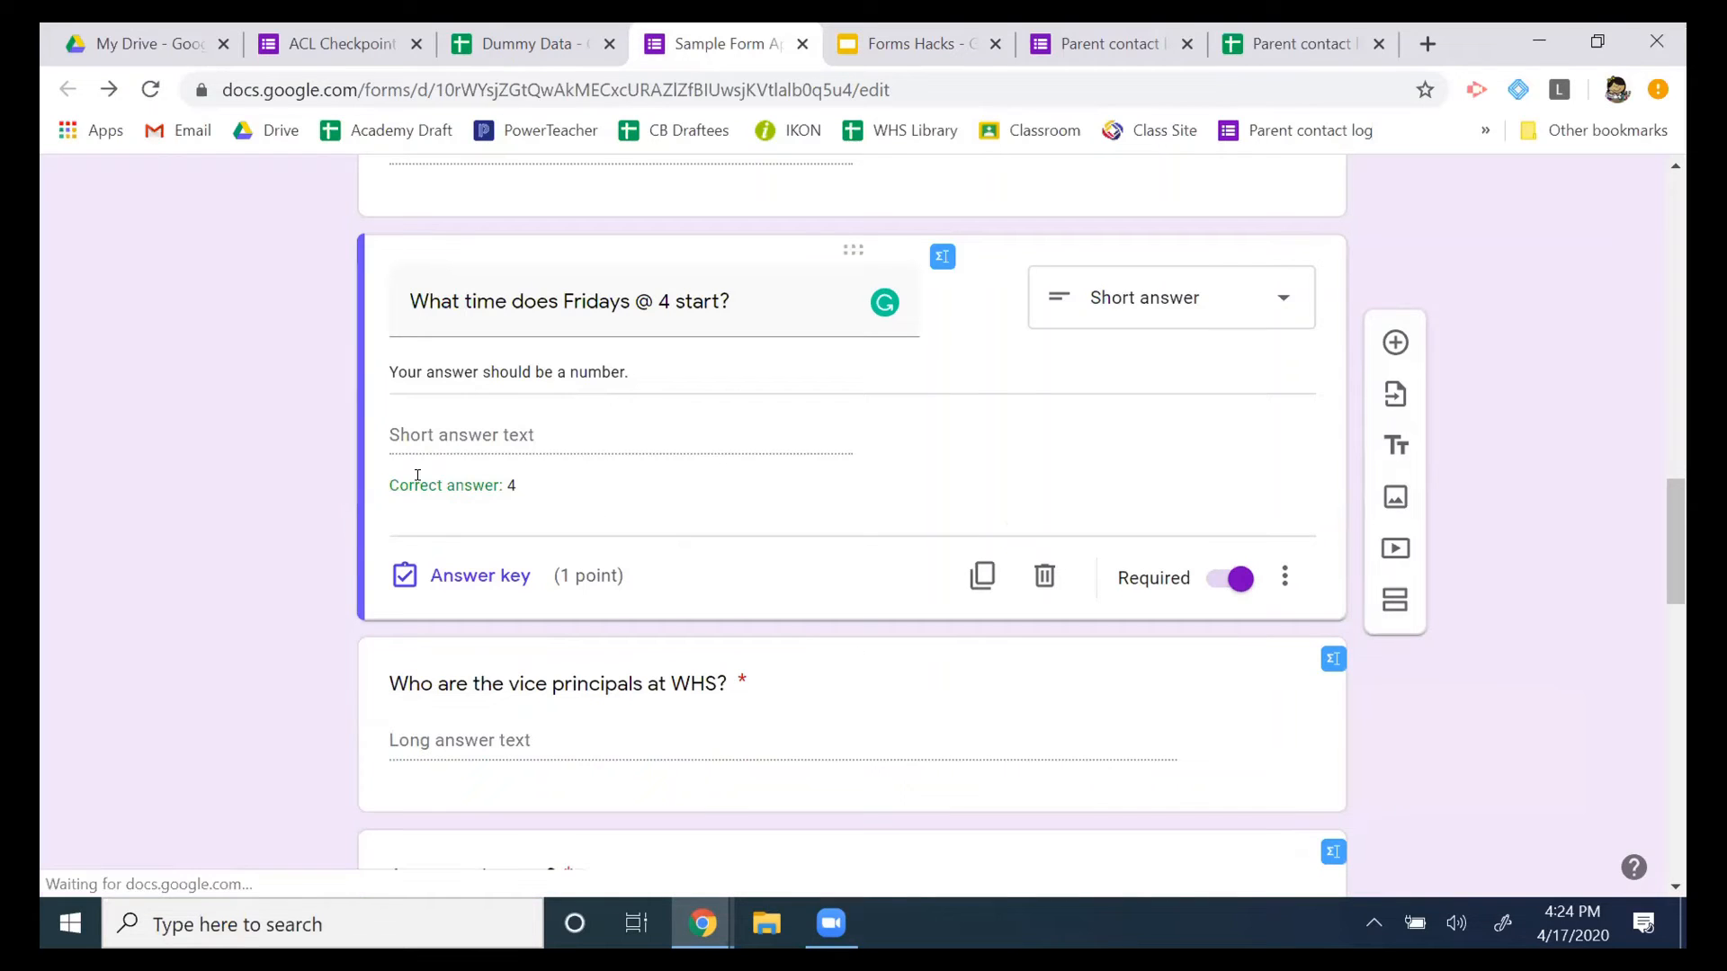
left_click(1284, 576)
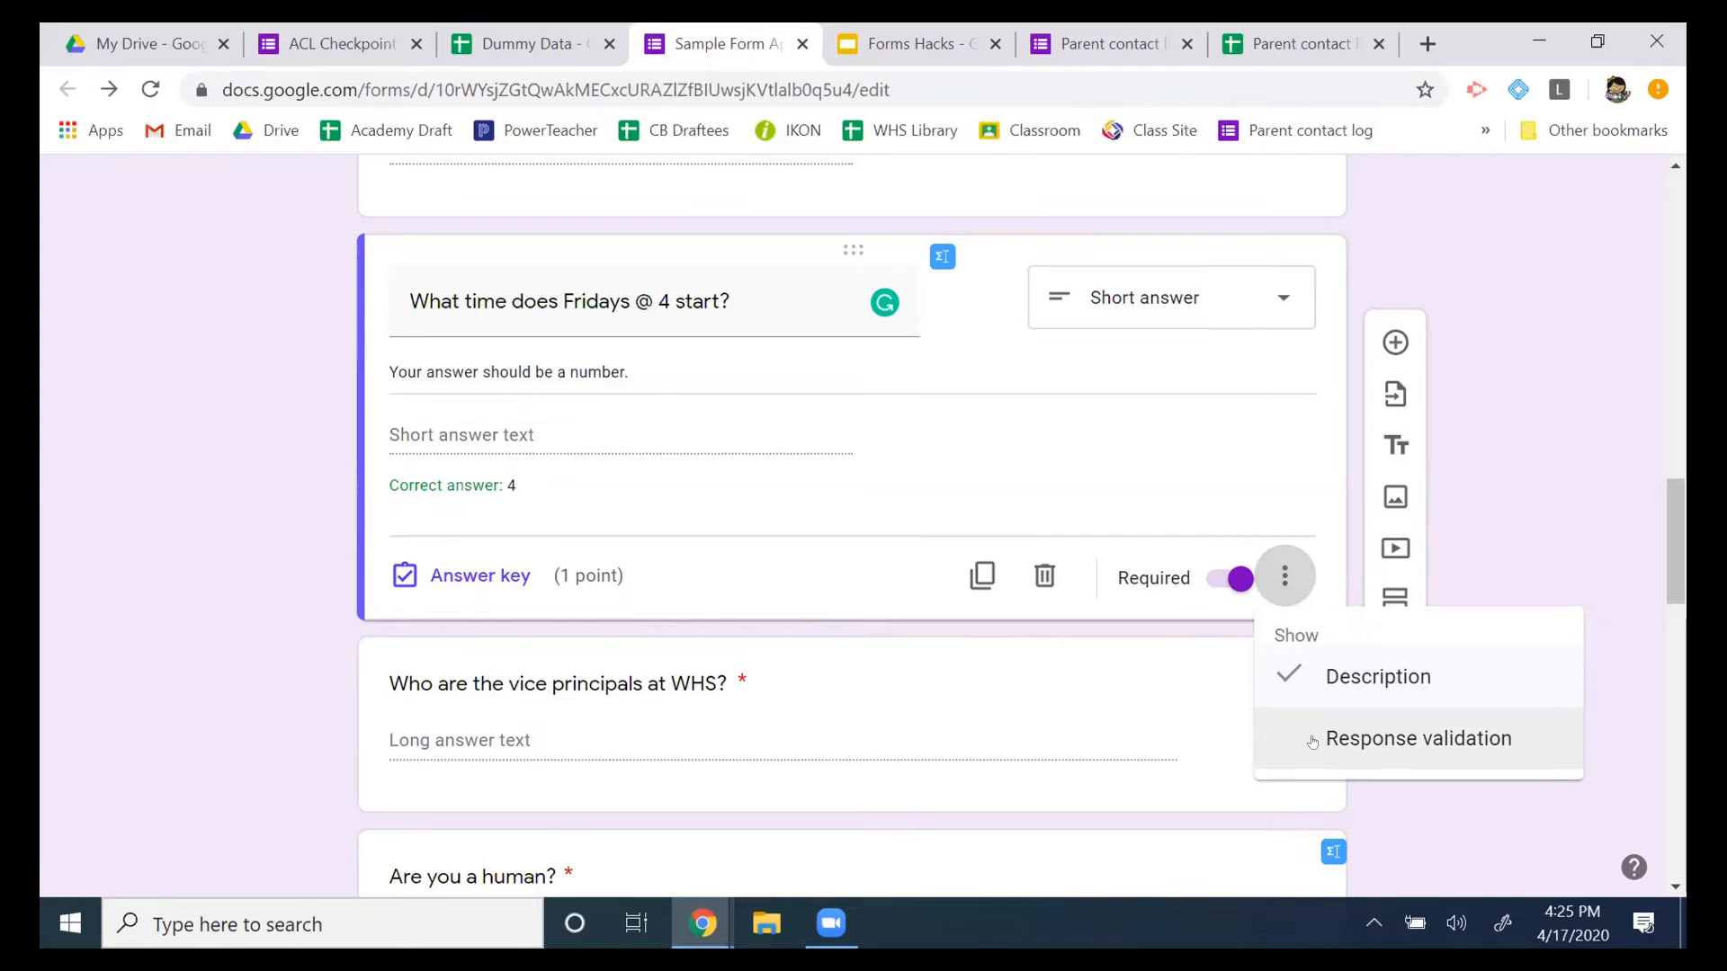
left_click(1312, 742)
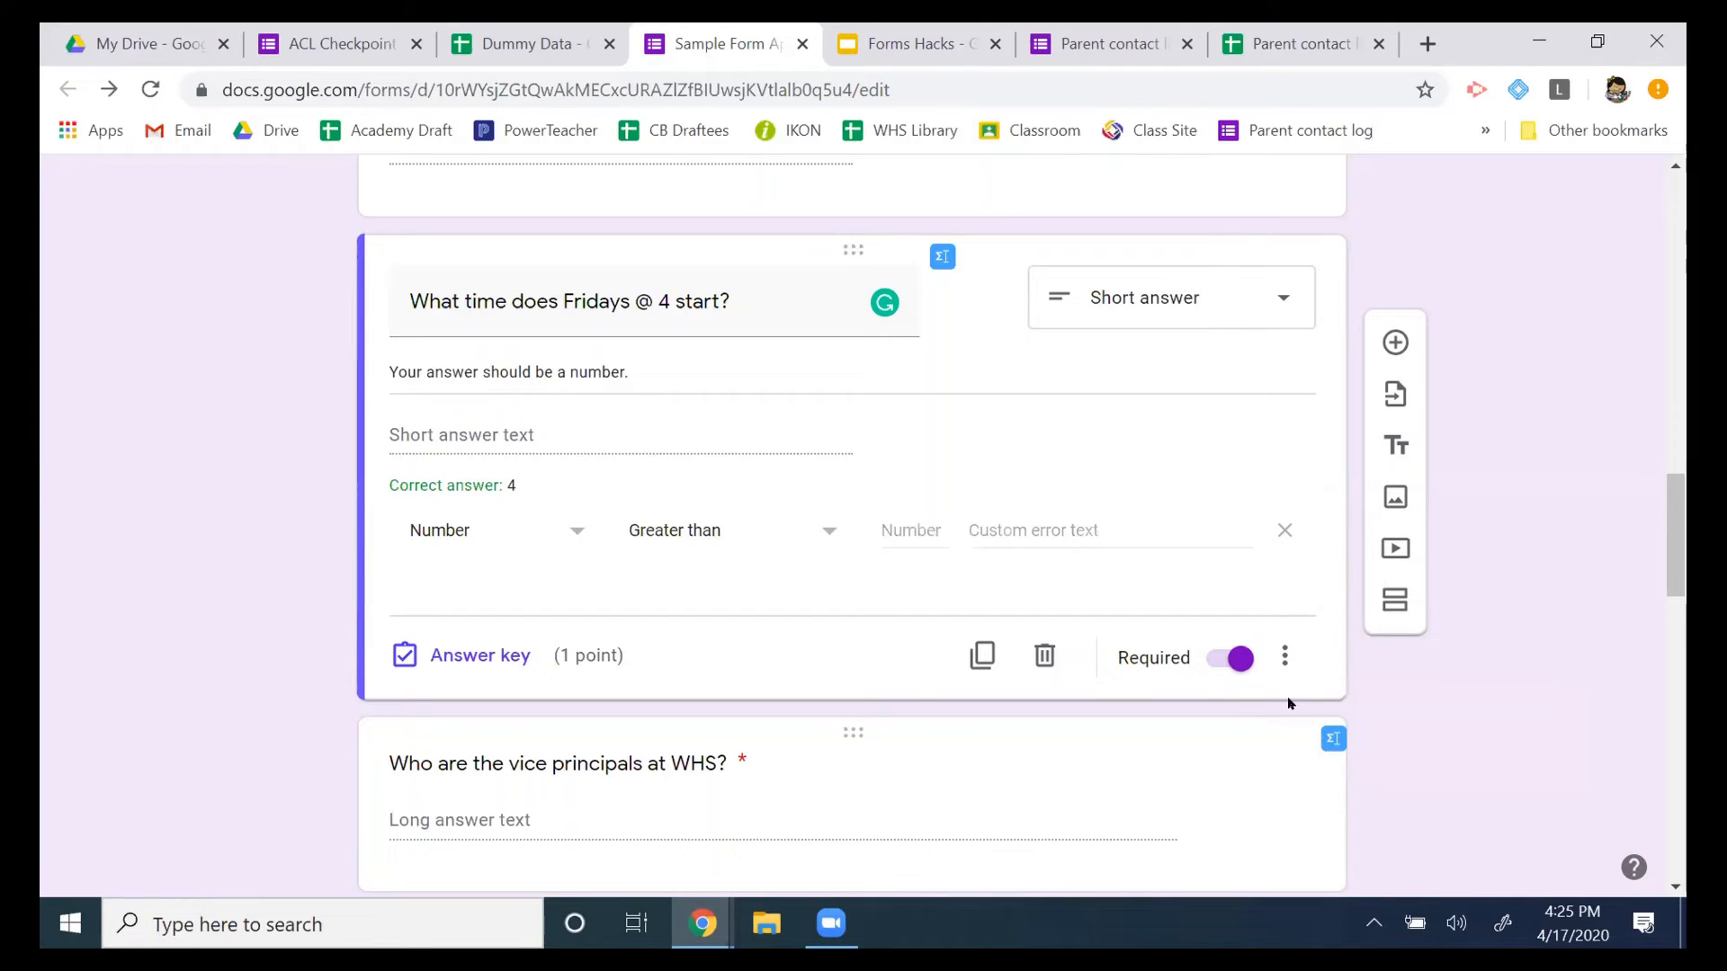
Set the question's response validation to Number with the condition Is number.
left_click(528, 528)
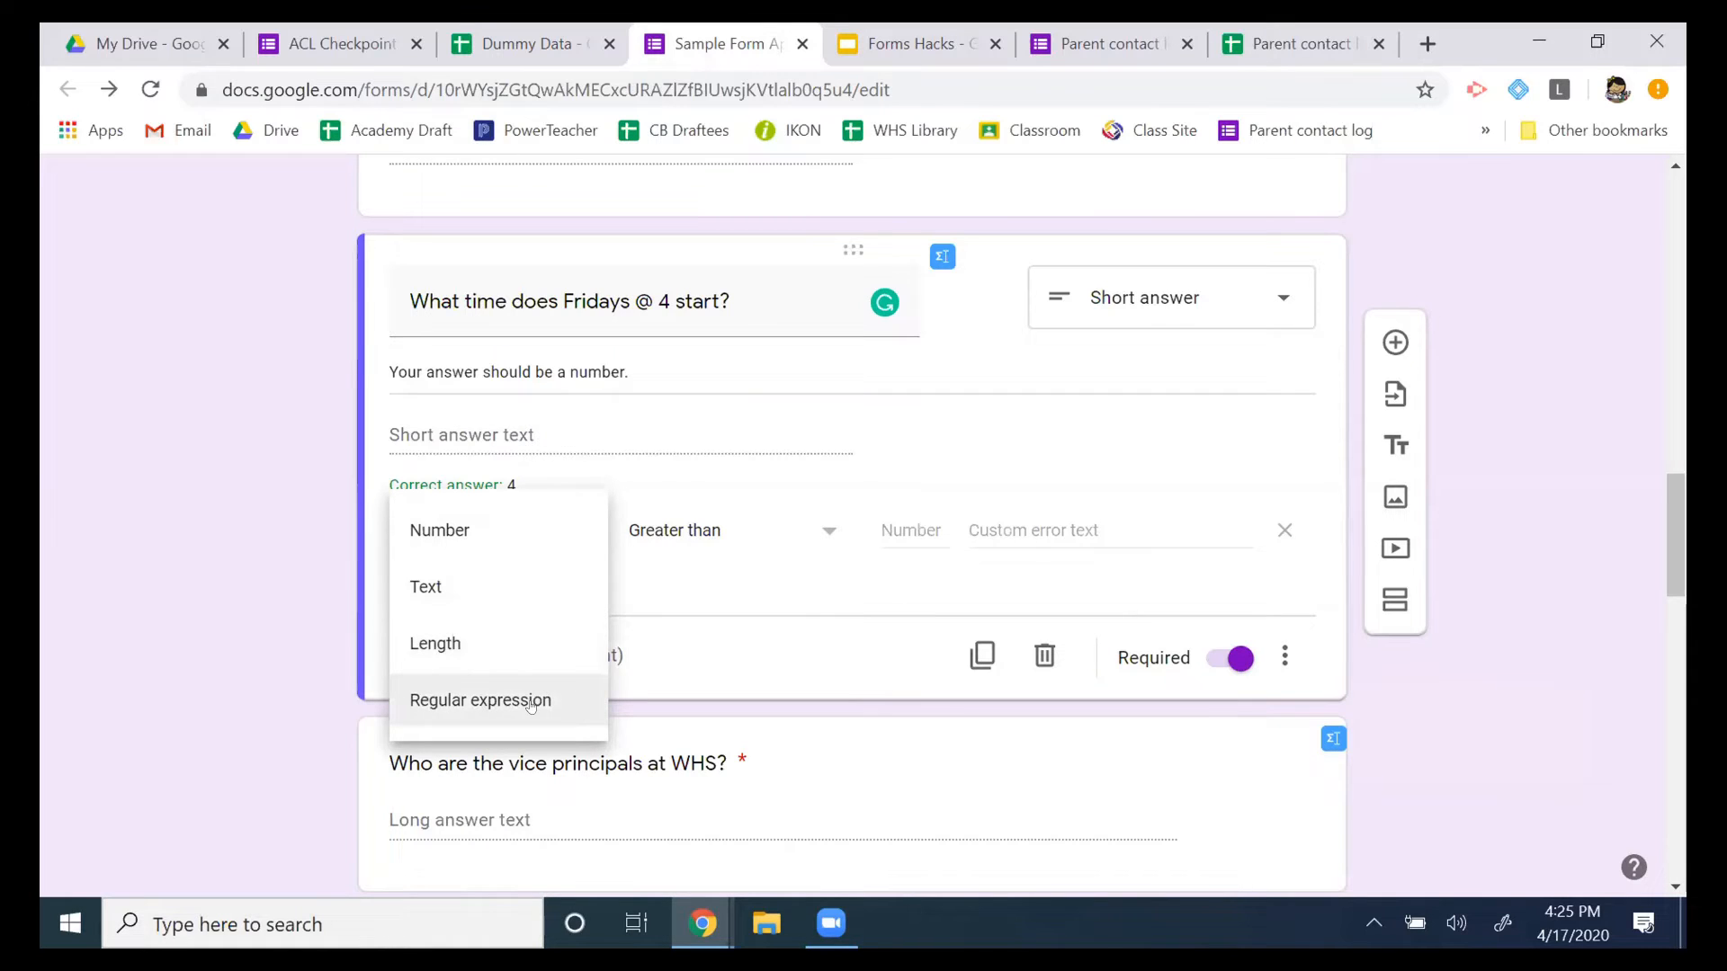
left_click(527, 540)
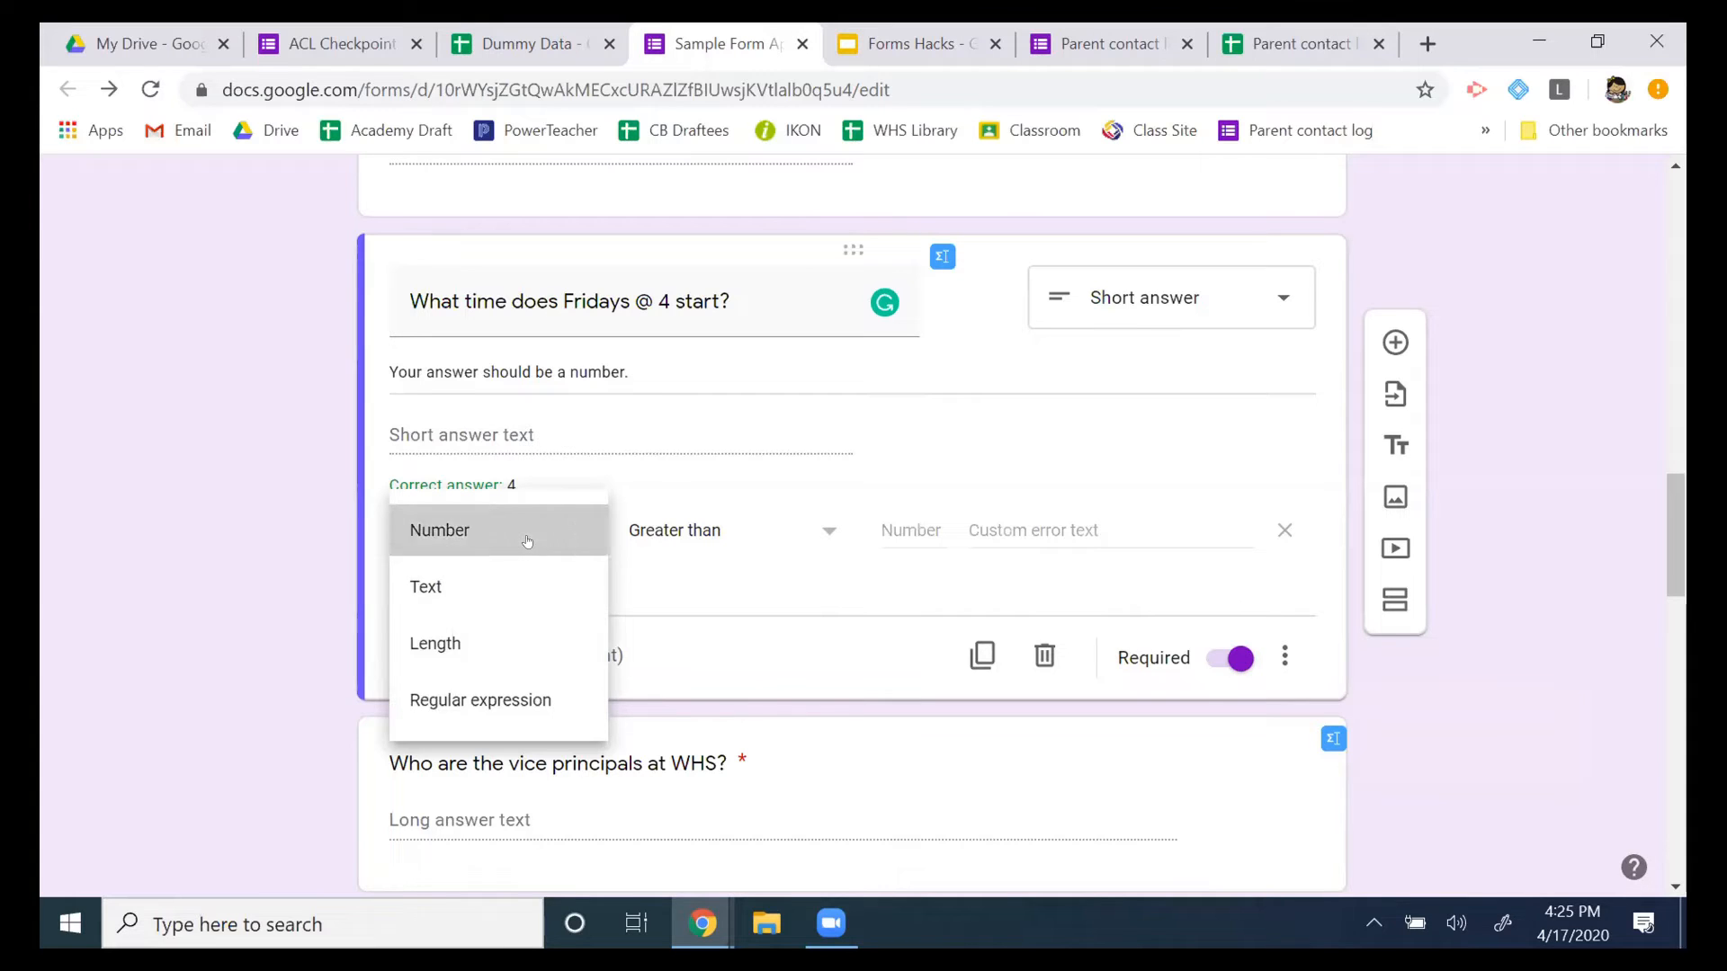
left_click(745, 529)
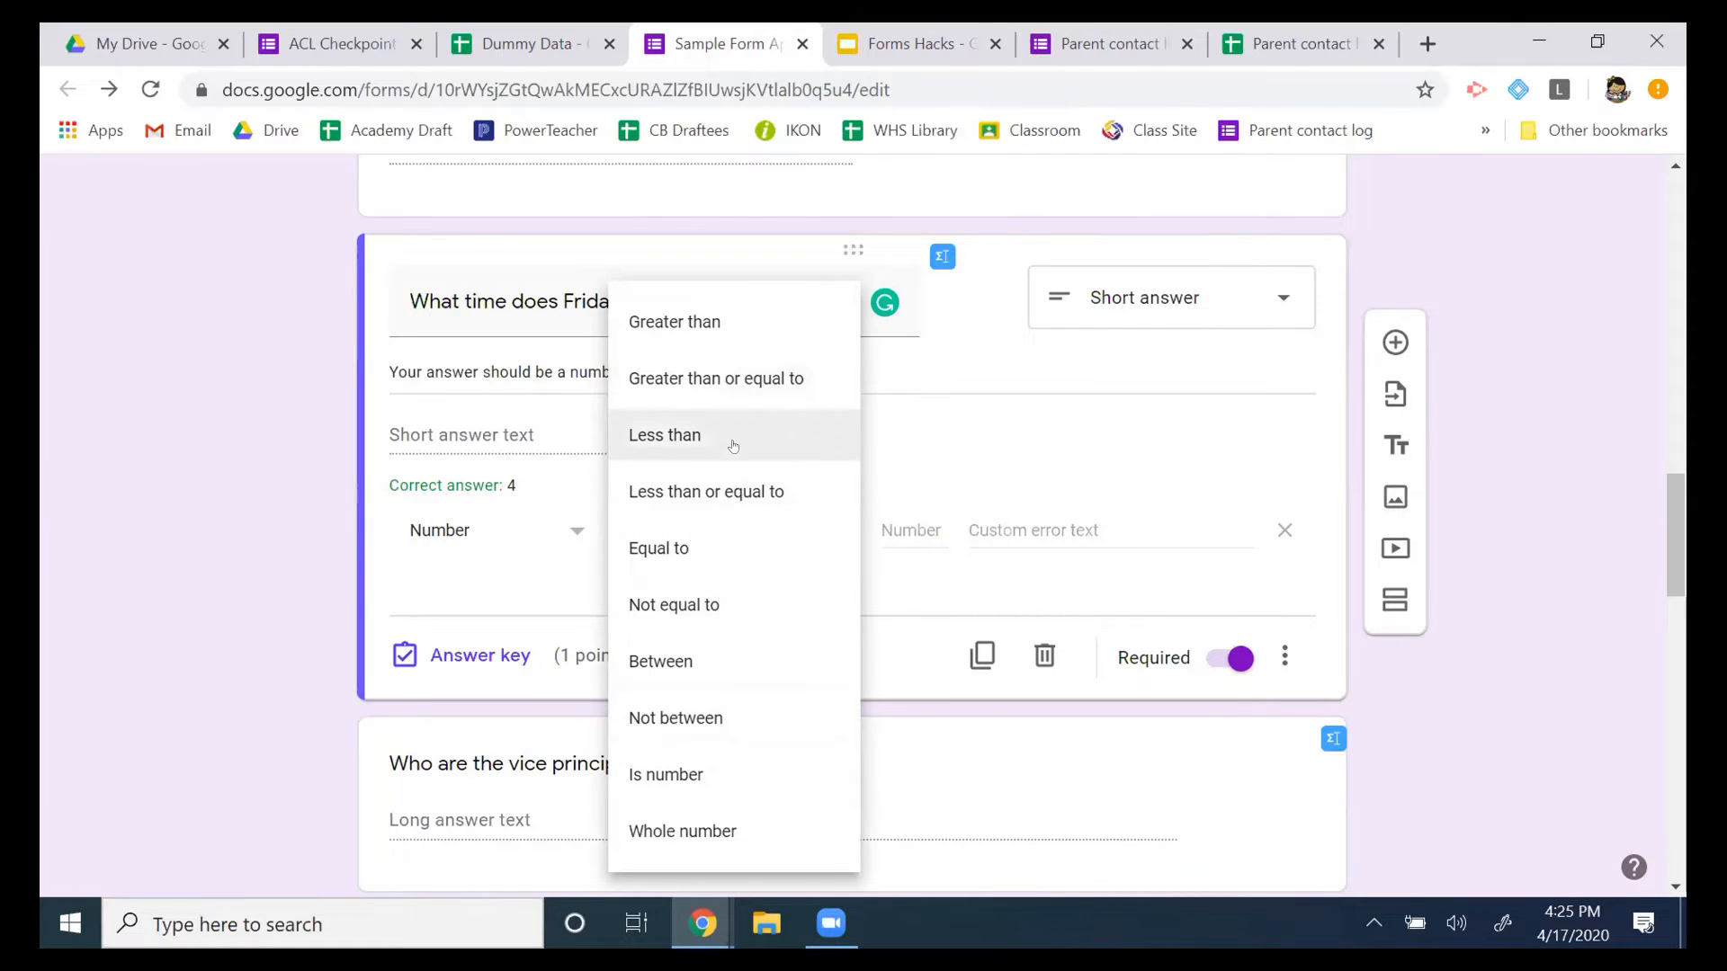
left_click(720, 773)
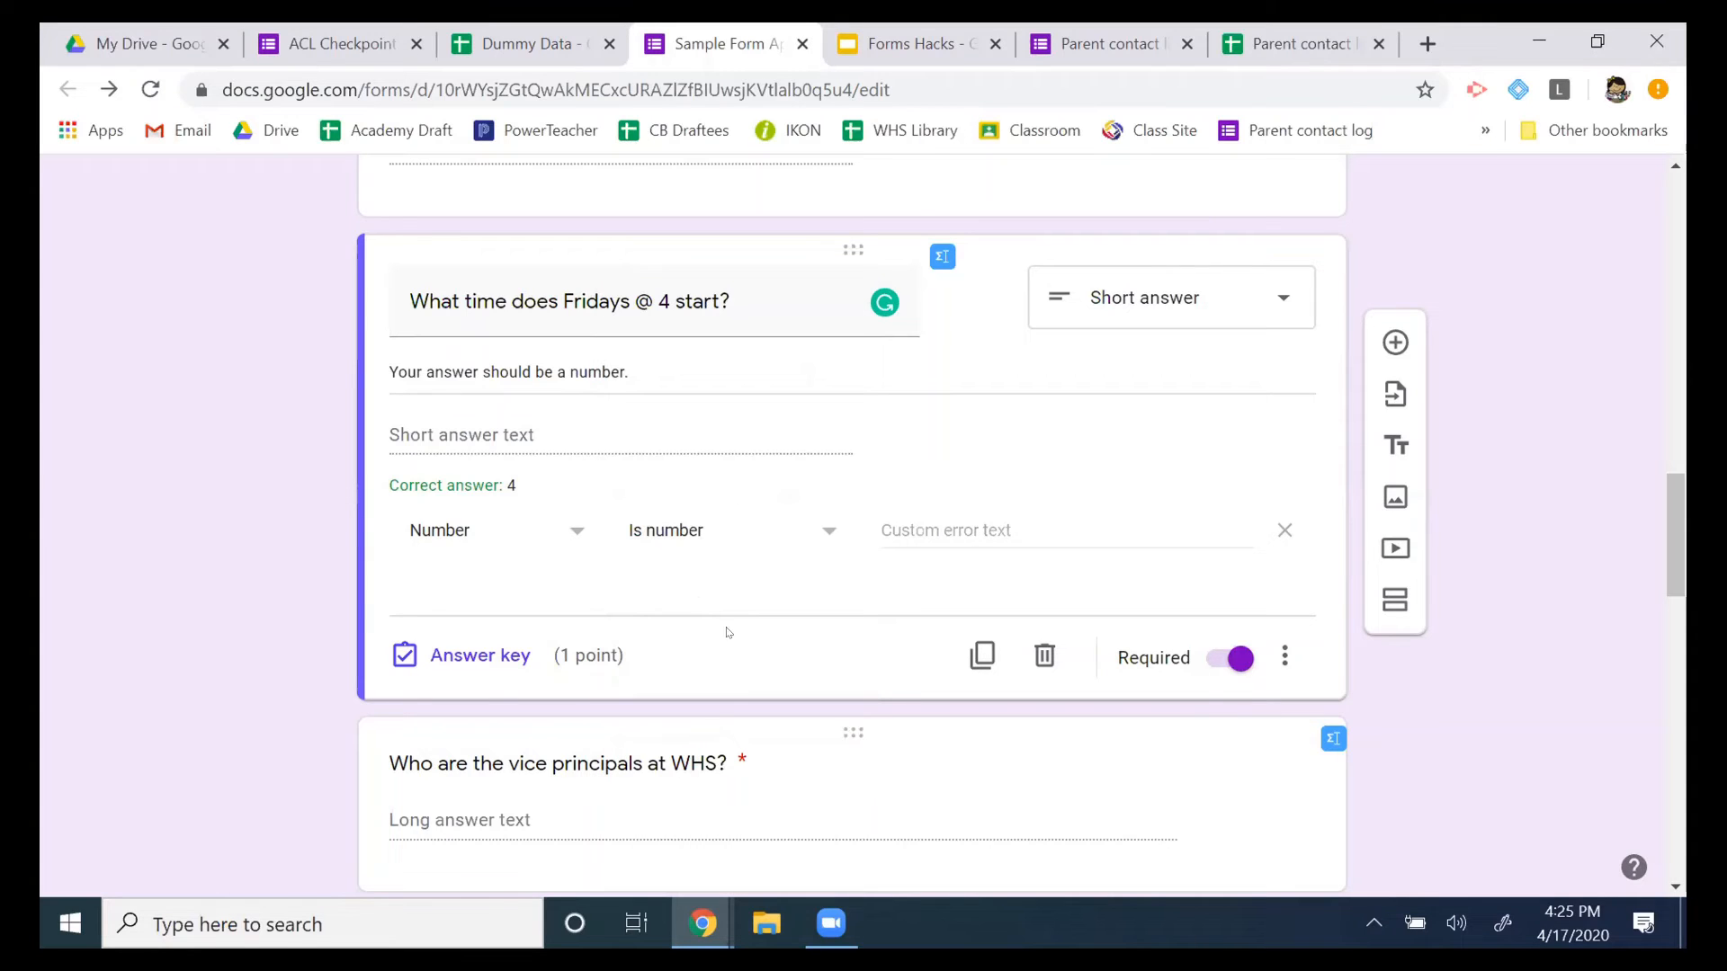
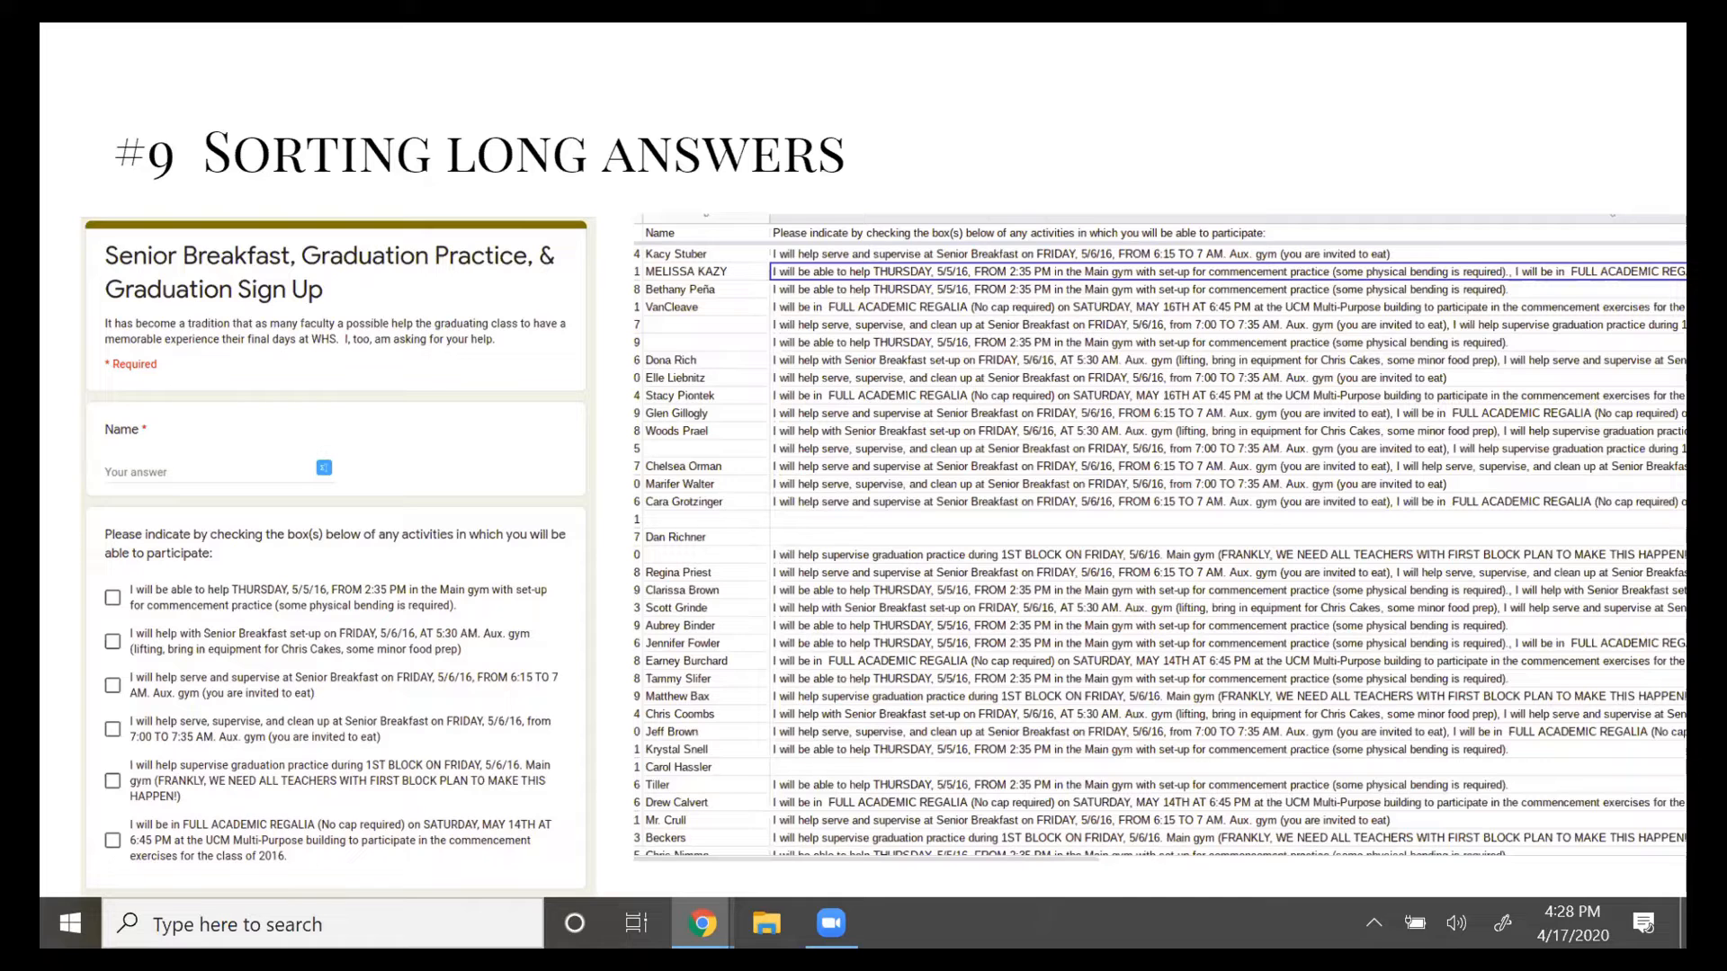
Compare the two long-answer sorting slides in the slideshow and advance to the "#9 EquatIO" slide.
key("Right")
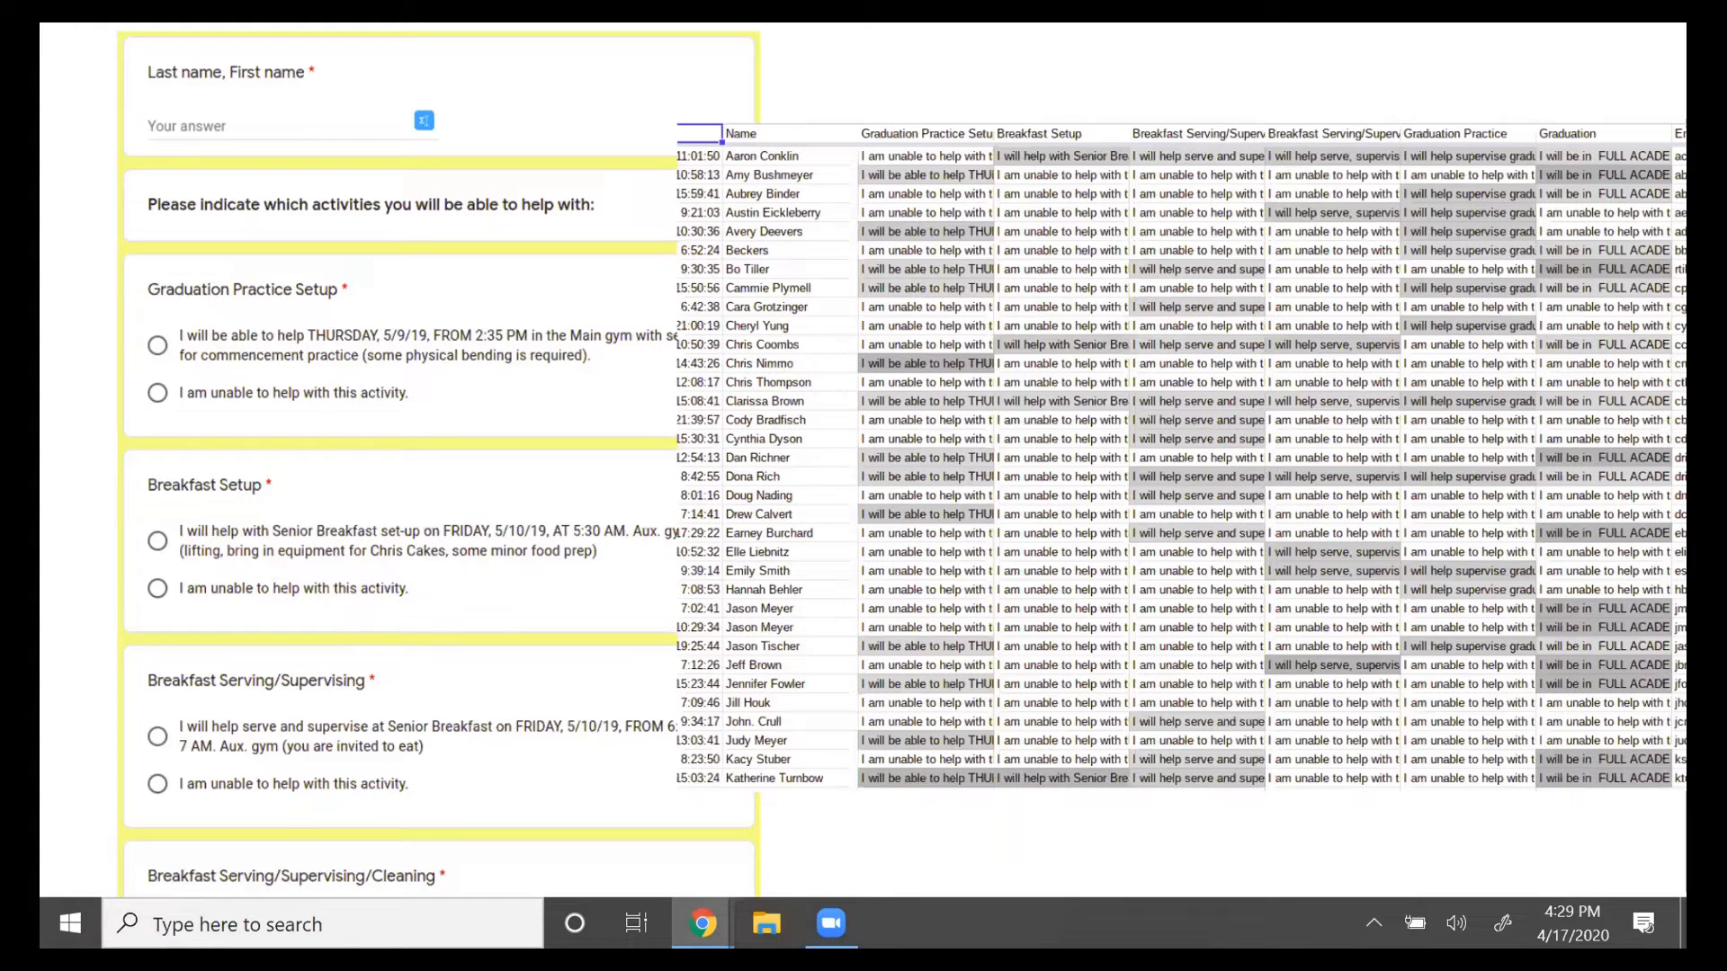
key("Left")
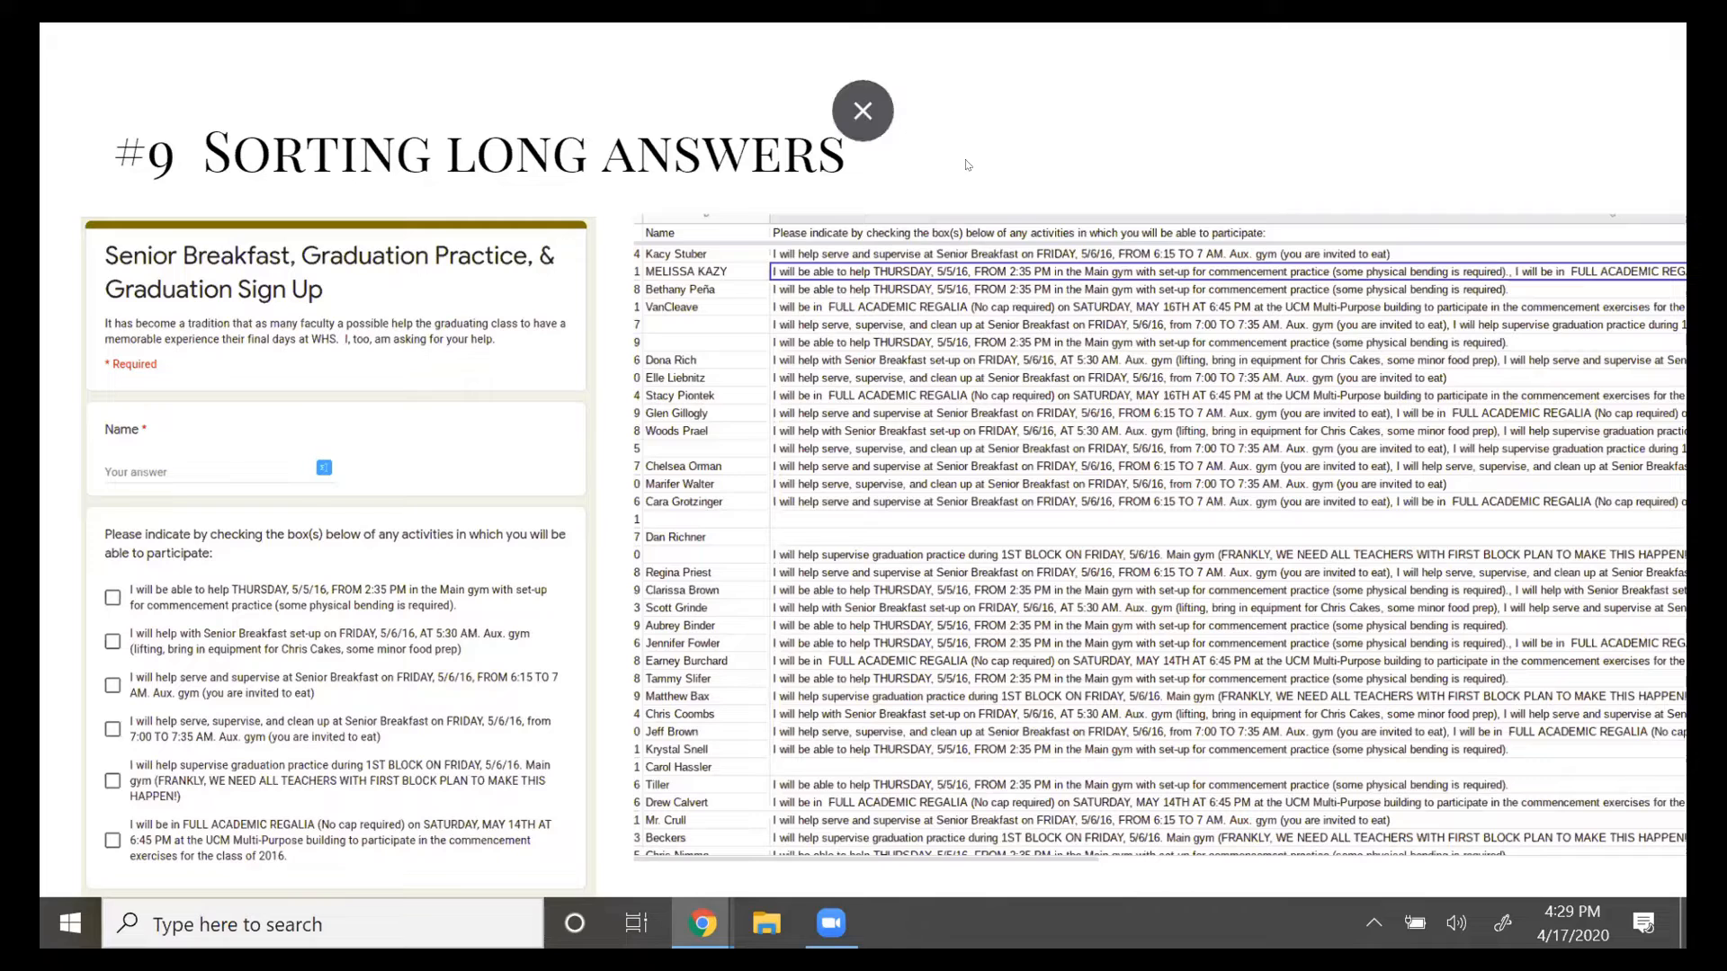
key("Right")
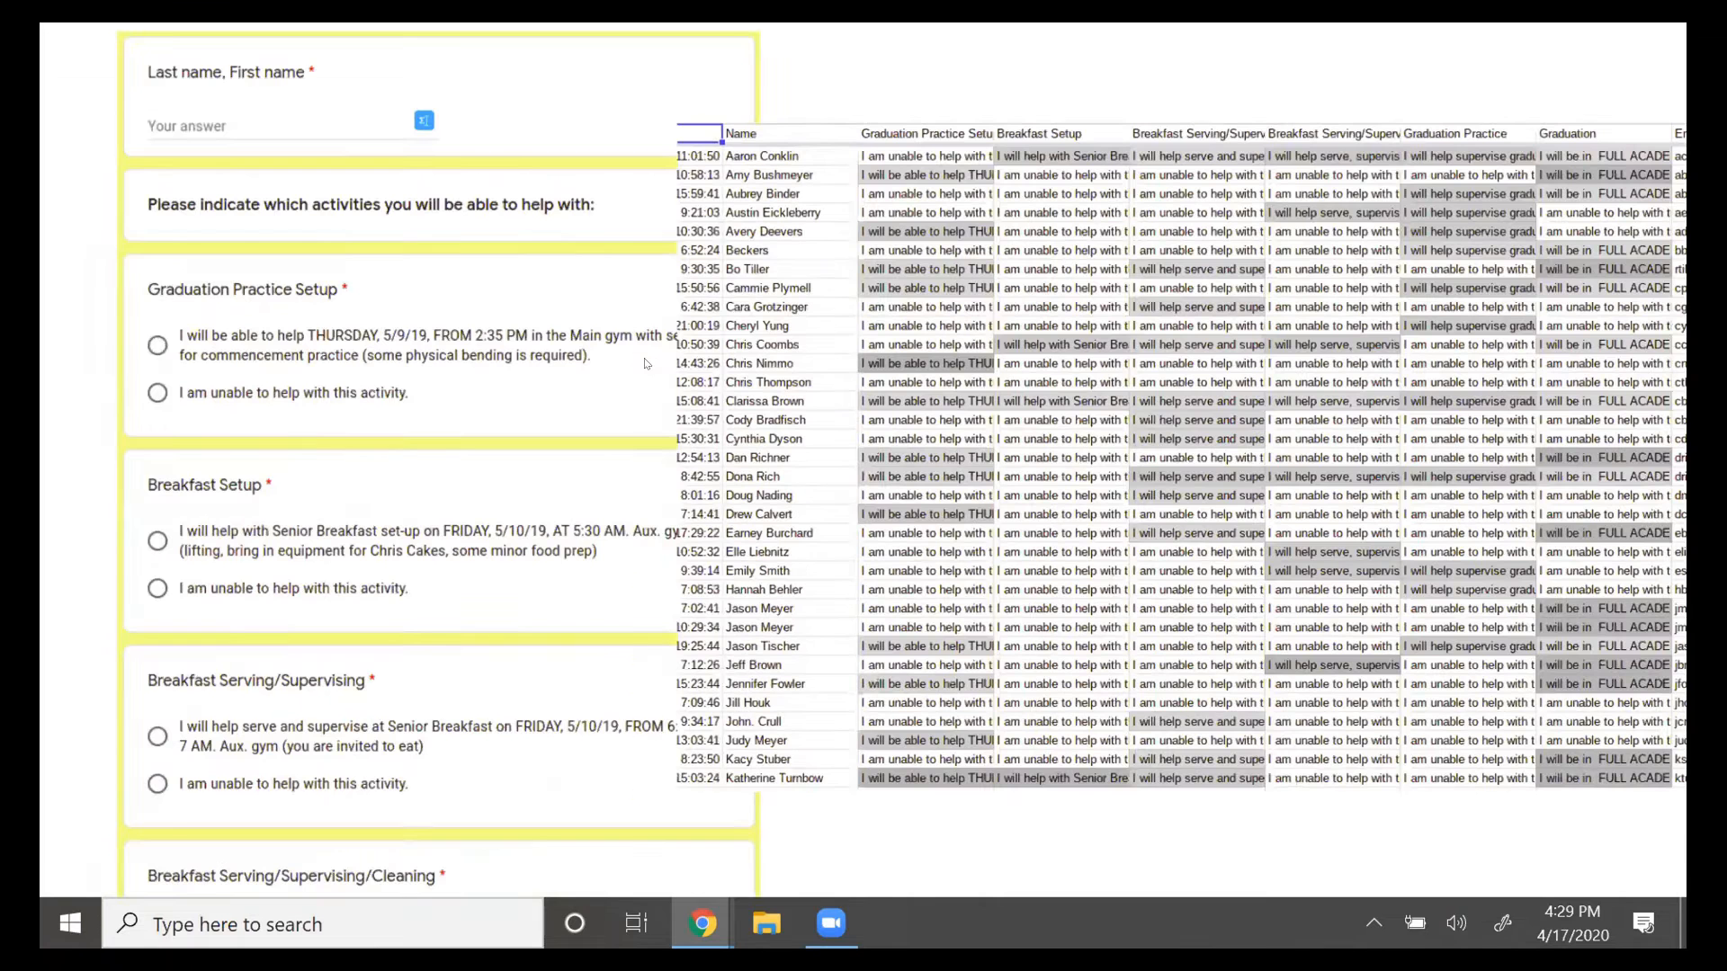
key("Right")
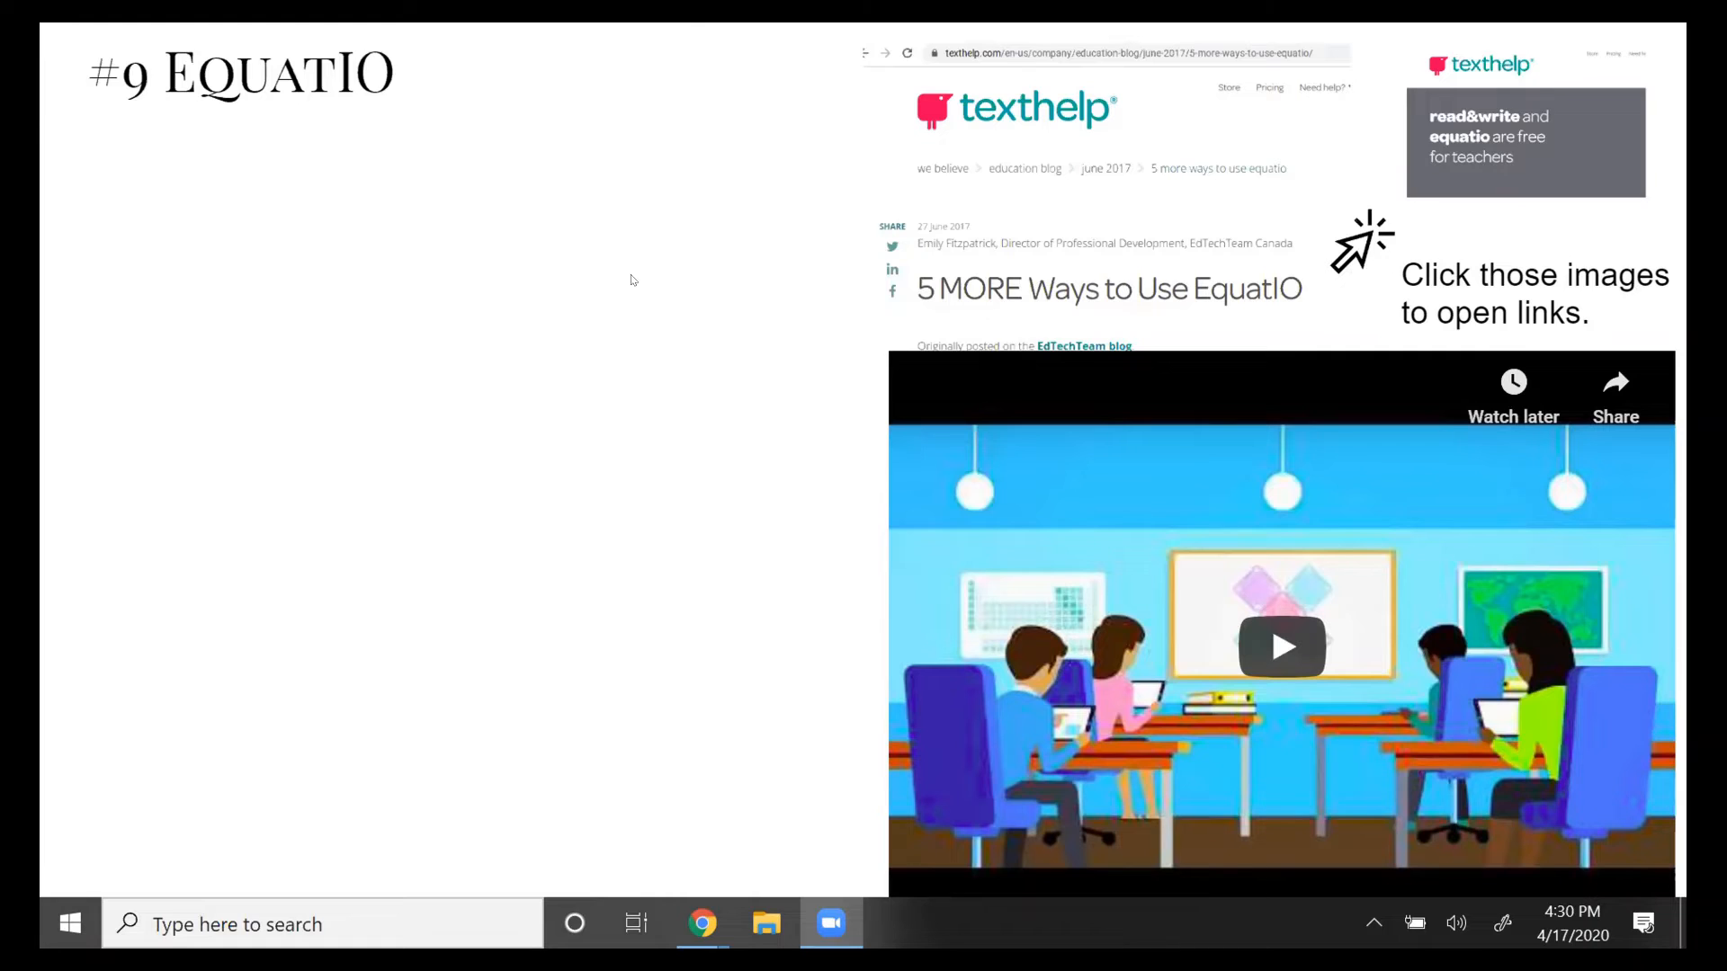
Open the linked Texthelp article "5 MORE Ways to Use EquatIO" and return to the Forms Hacks presentation.
left_click(891, 116)
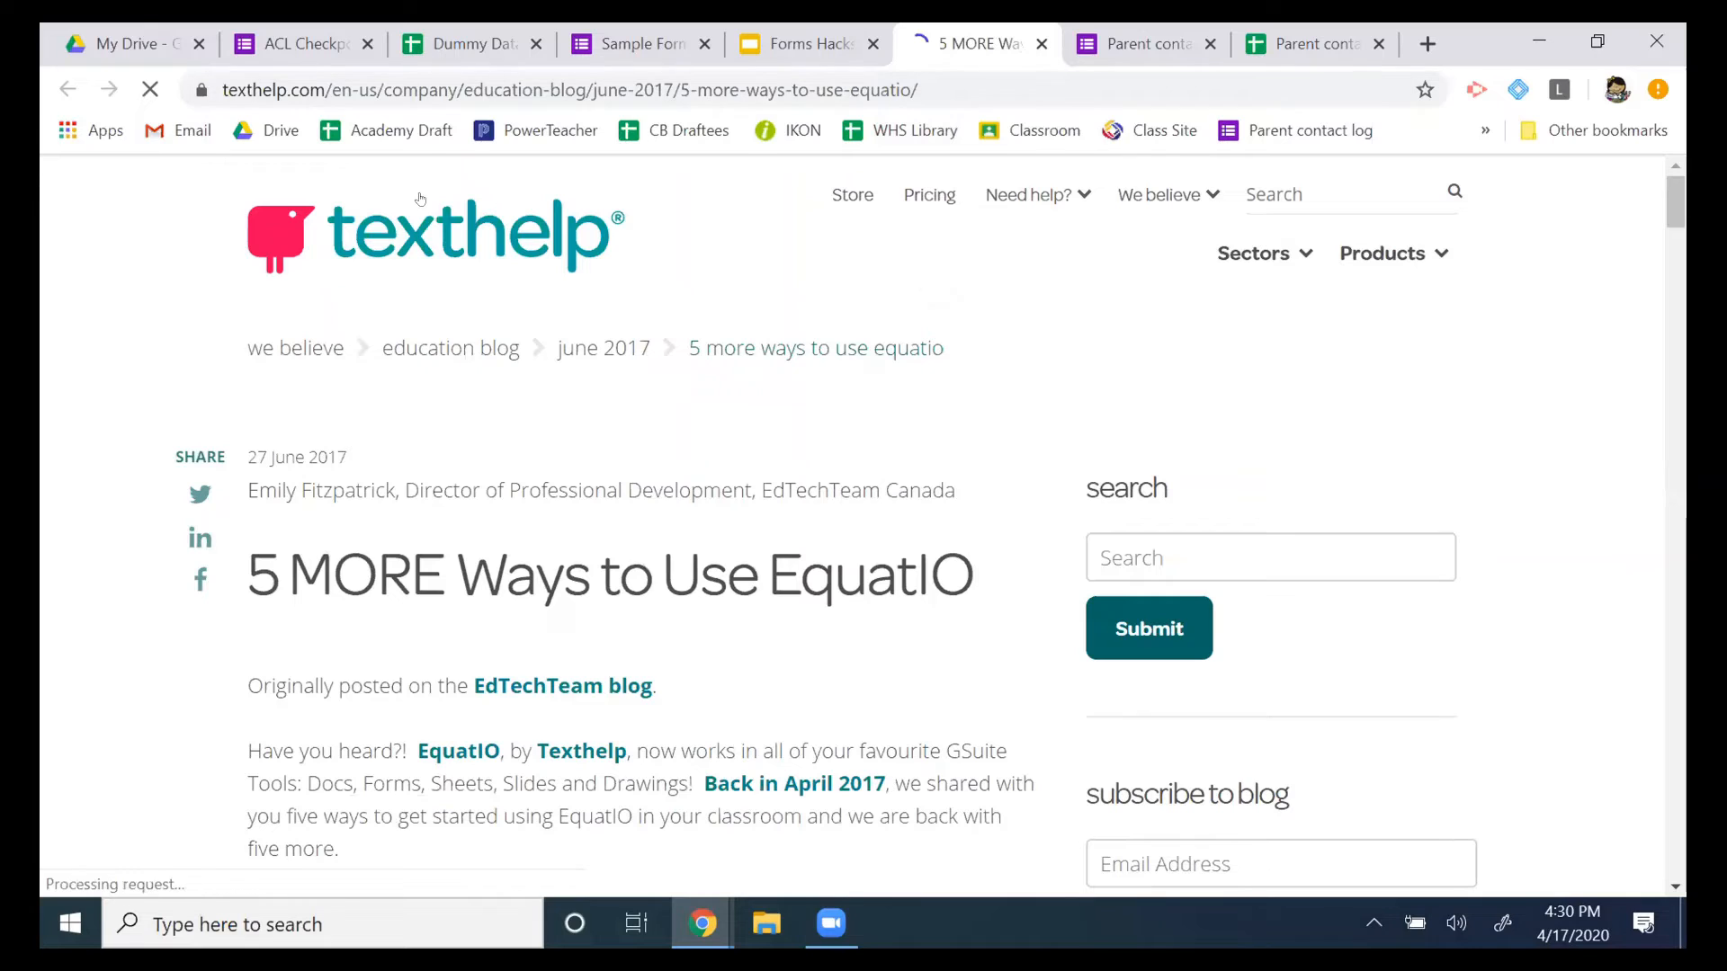
left_click(801, 48)
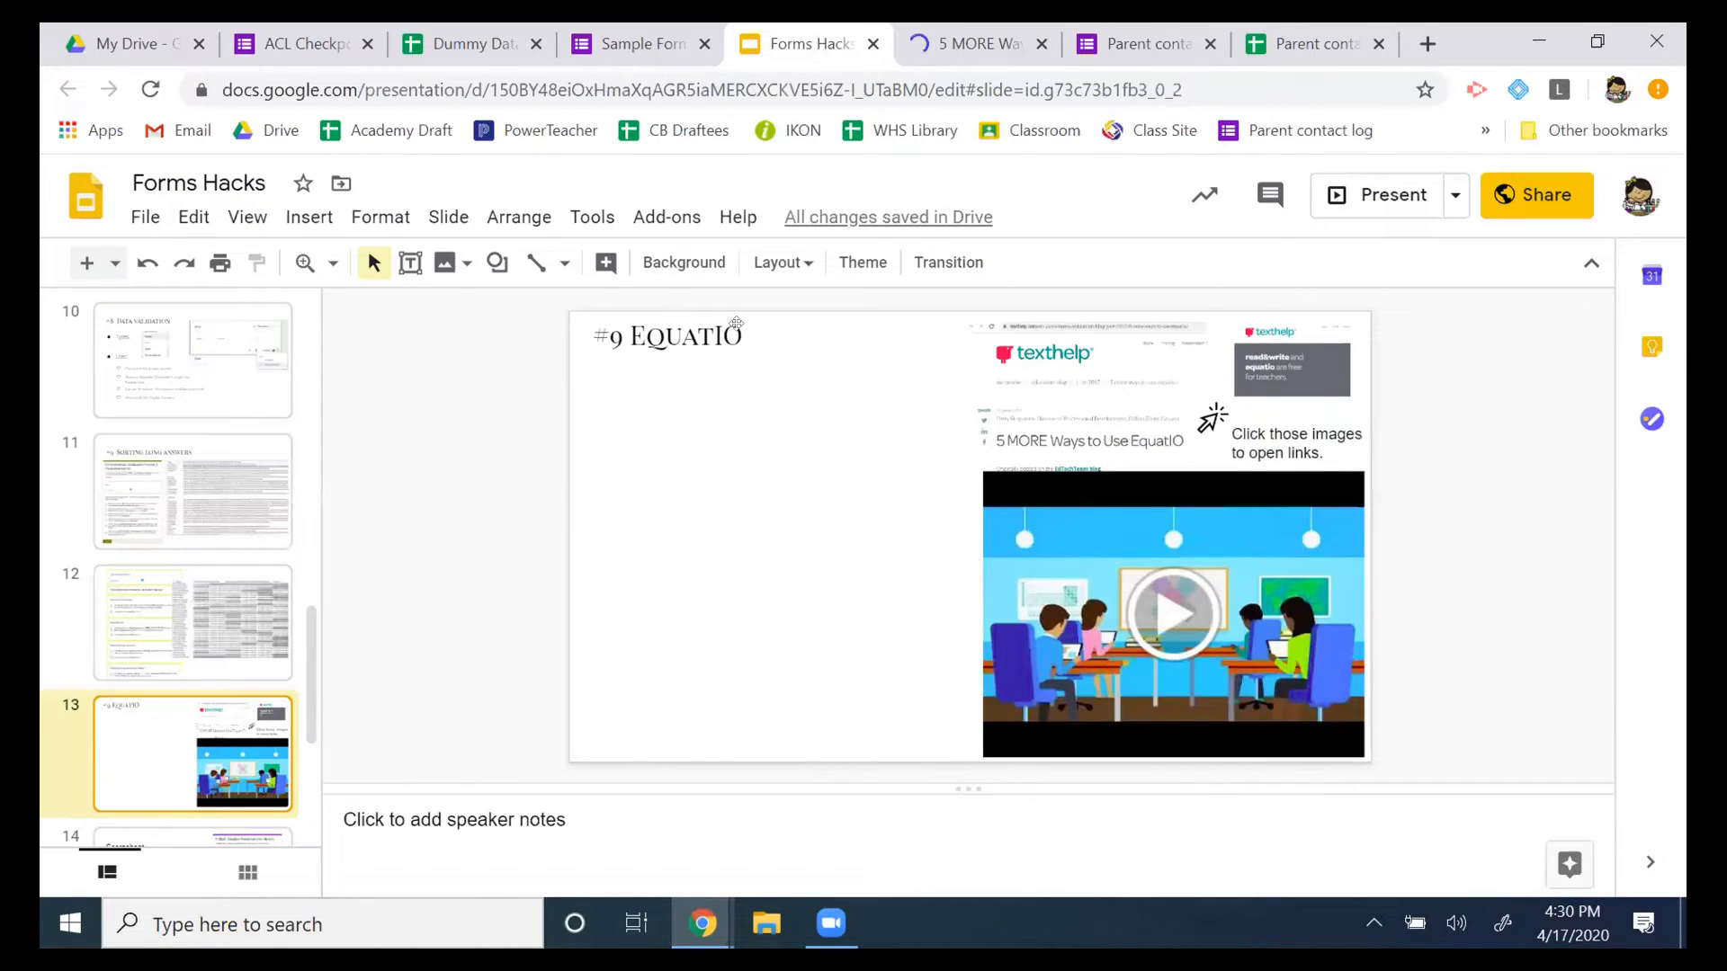
left_click(736, 323)
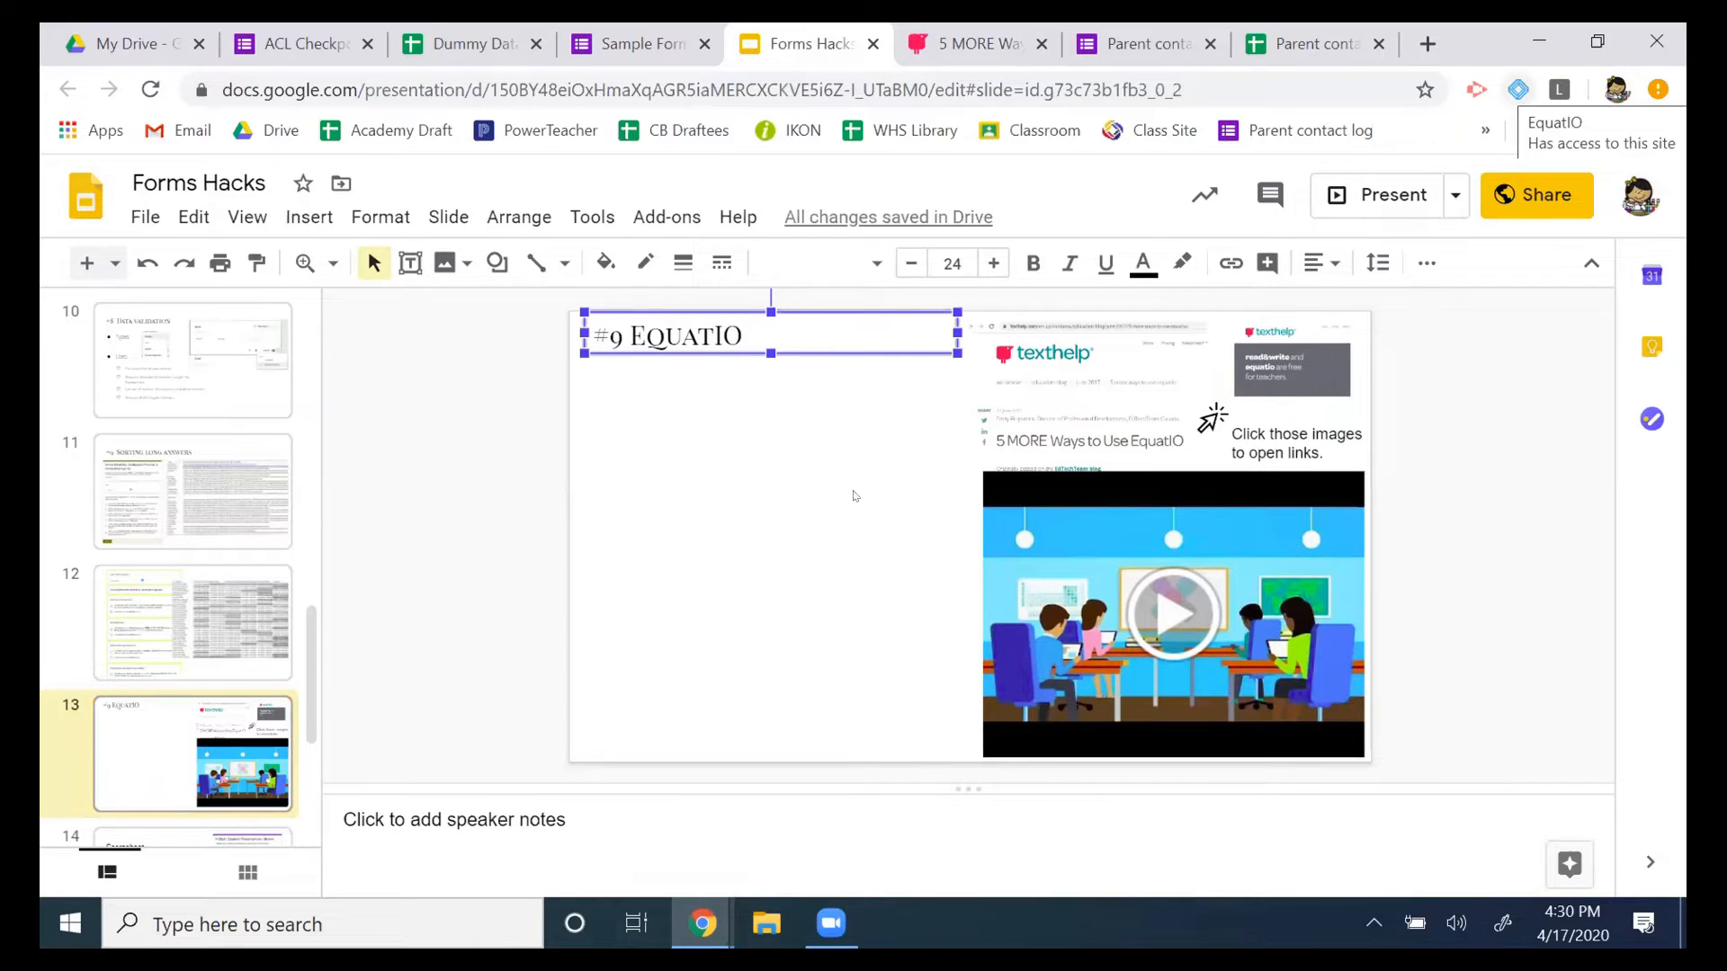
Open the EquatIO math editor on the slide and enter hydrogen chloride as HCl.
left_click(1518, 90)
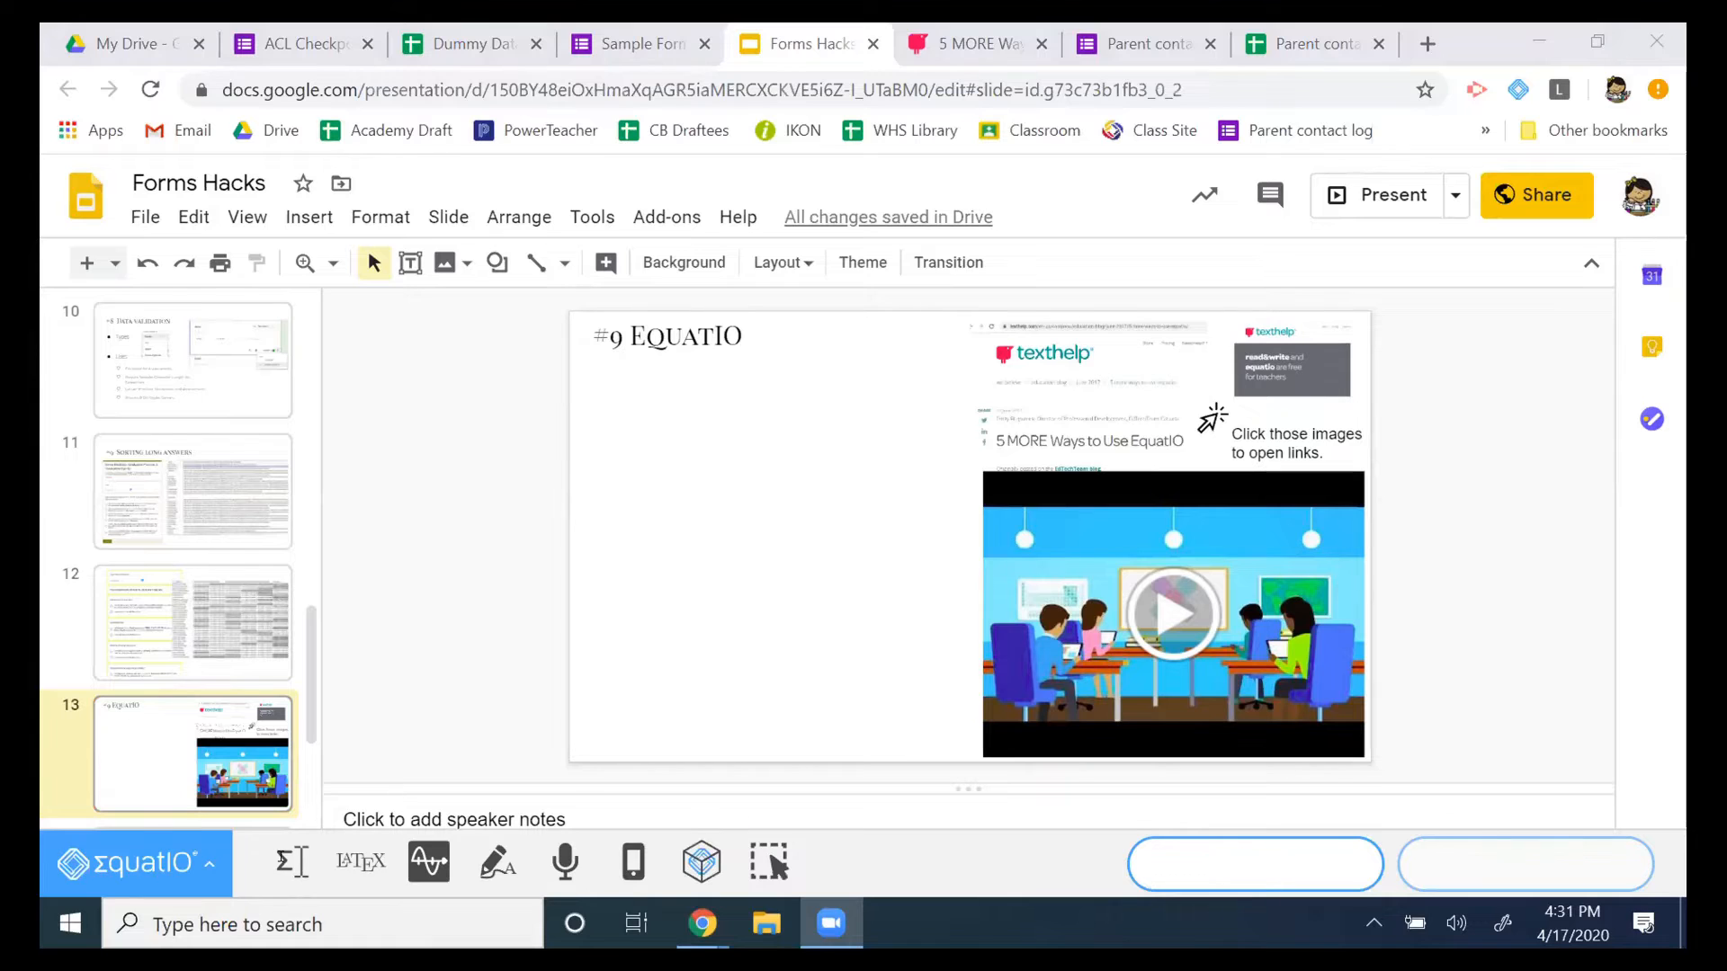
left_click(282, 862)
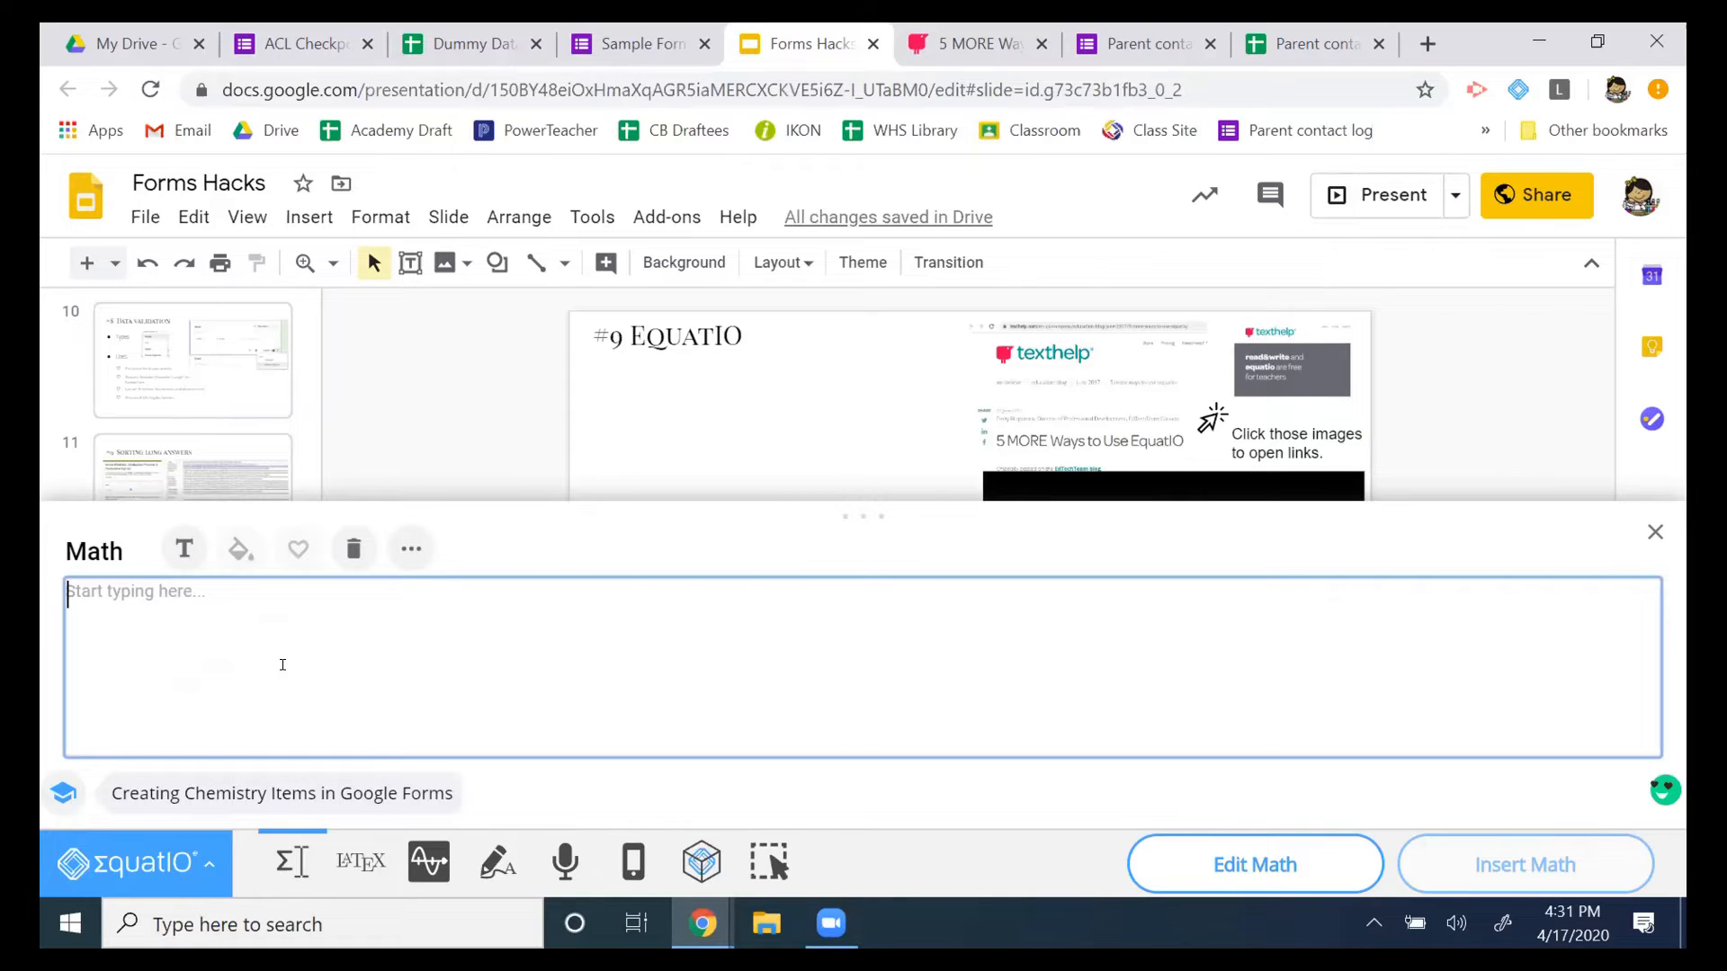
type("hydro")
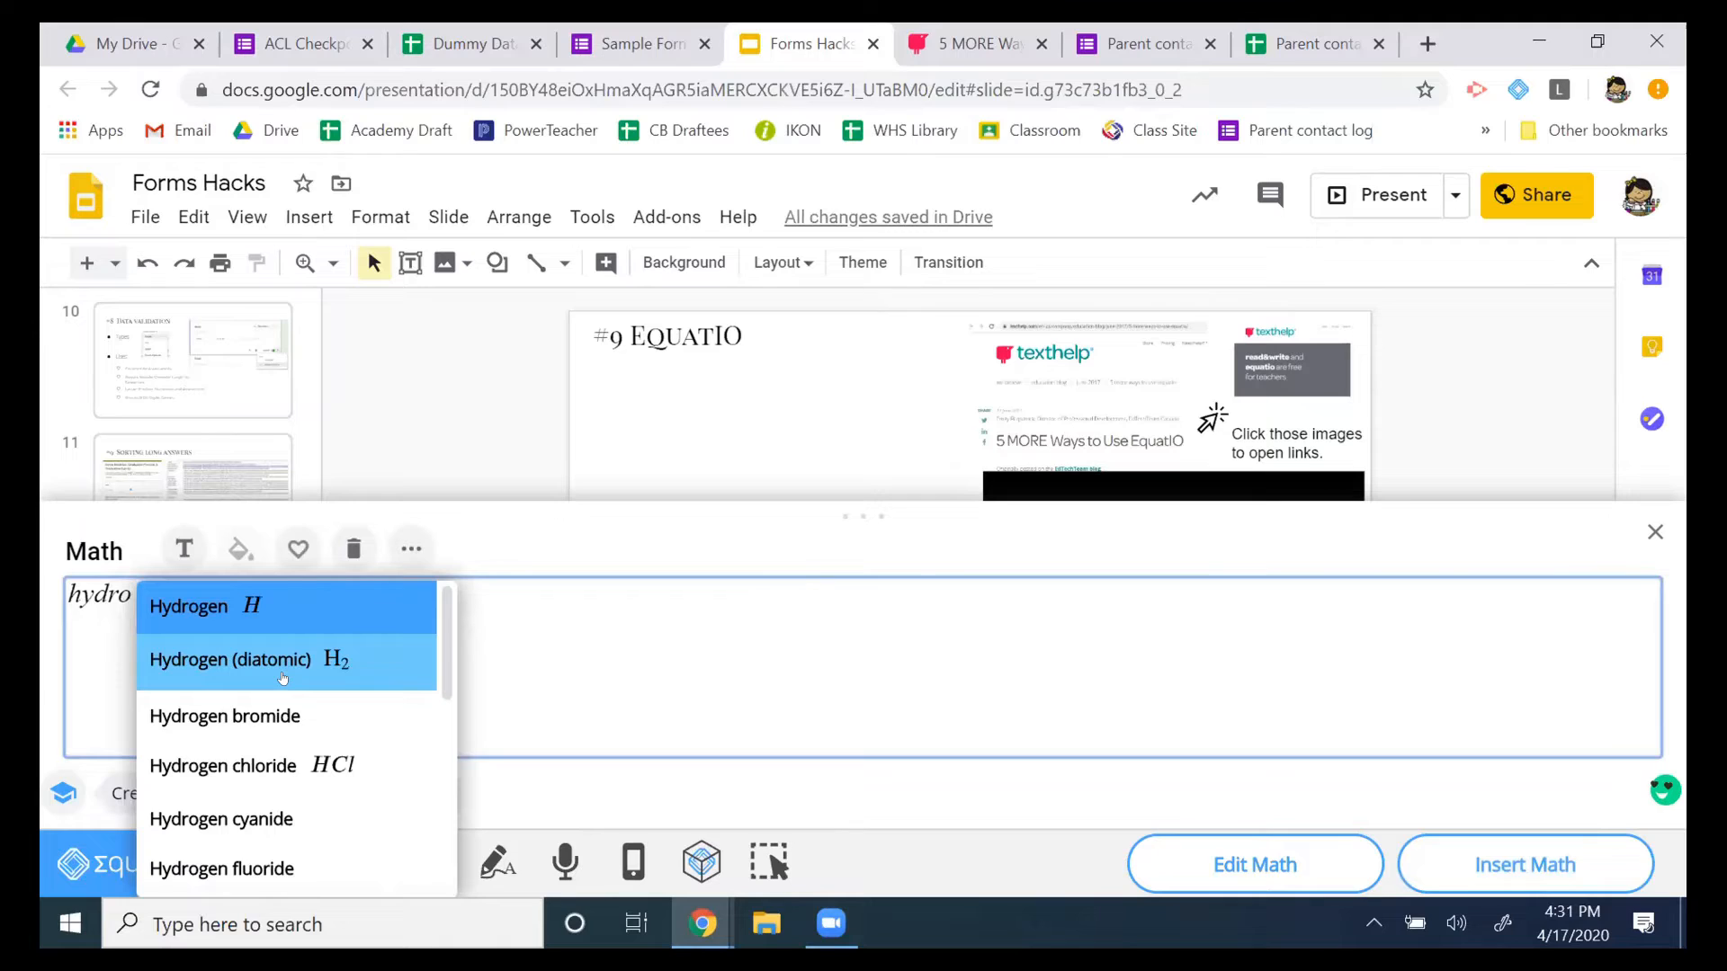
left_click(326, 762)
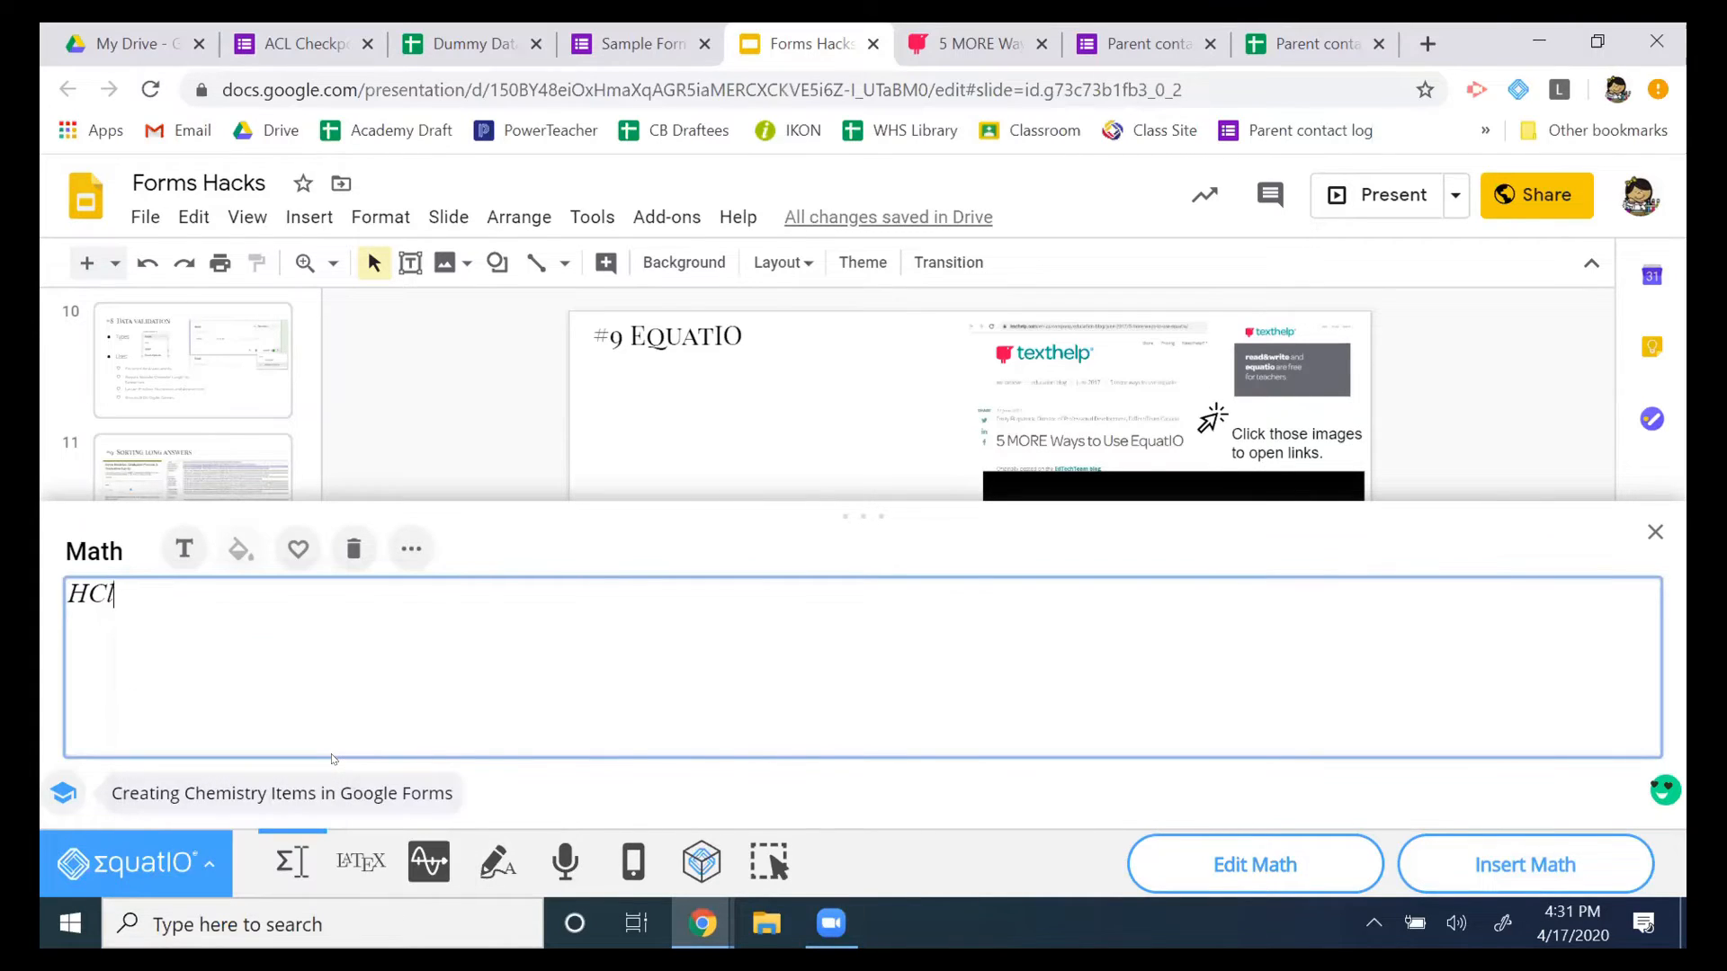
Extend the formula with a plus sign and diatomic oxygen, giving HCl + O2.
type("+")
type("O")
key("BackSpace")
type("oxone")
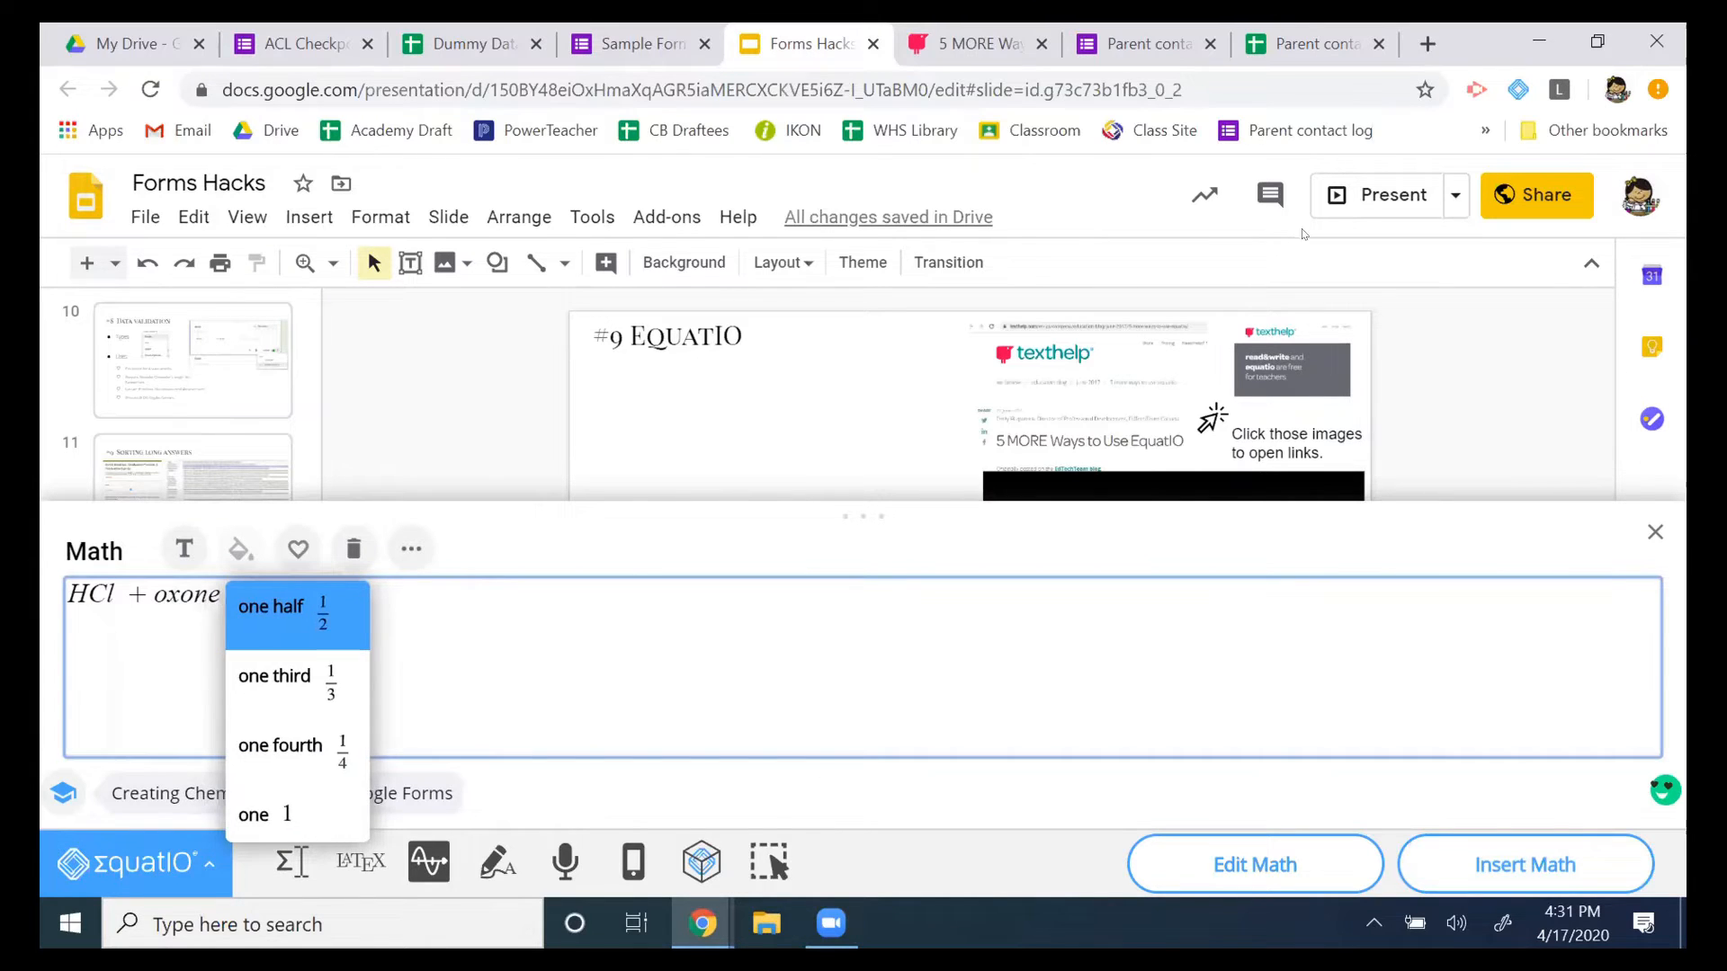
key("BackSpace")
key("BackSpace")
key("BackSpace")
key("BackSpace")
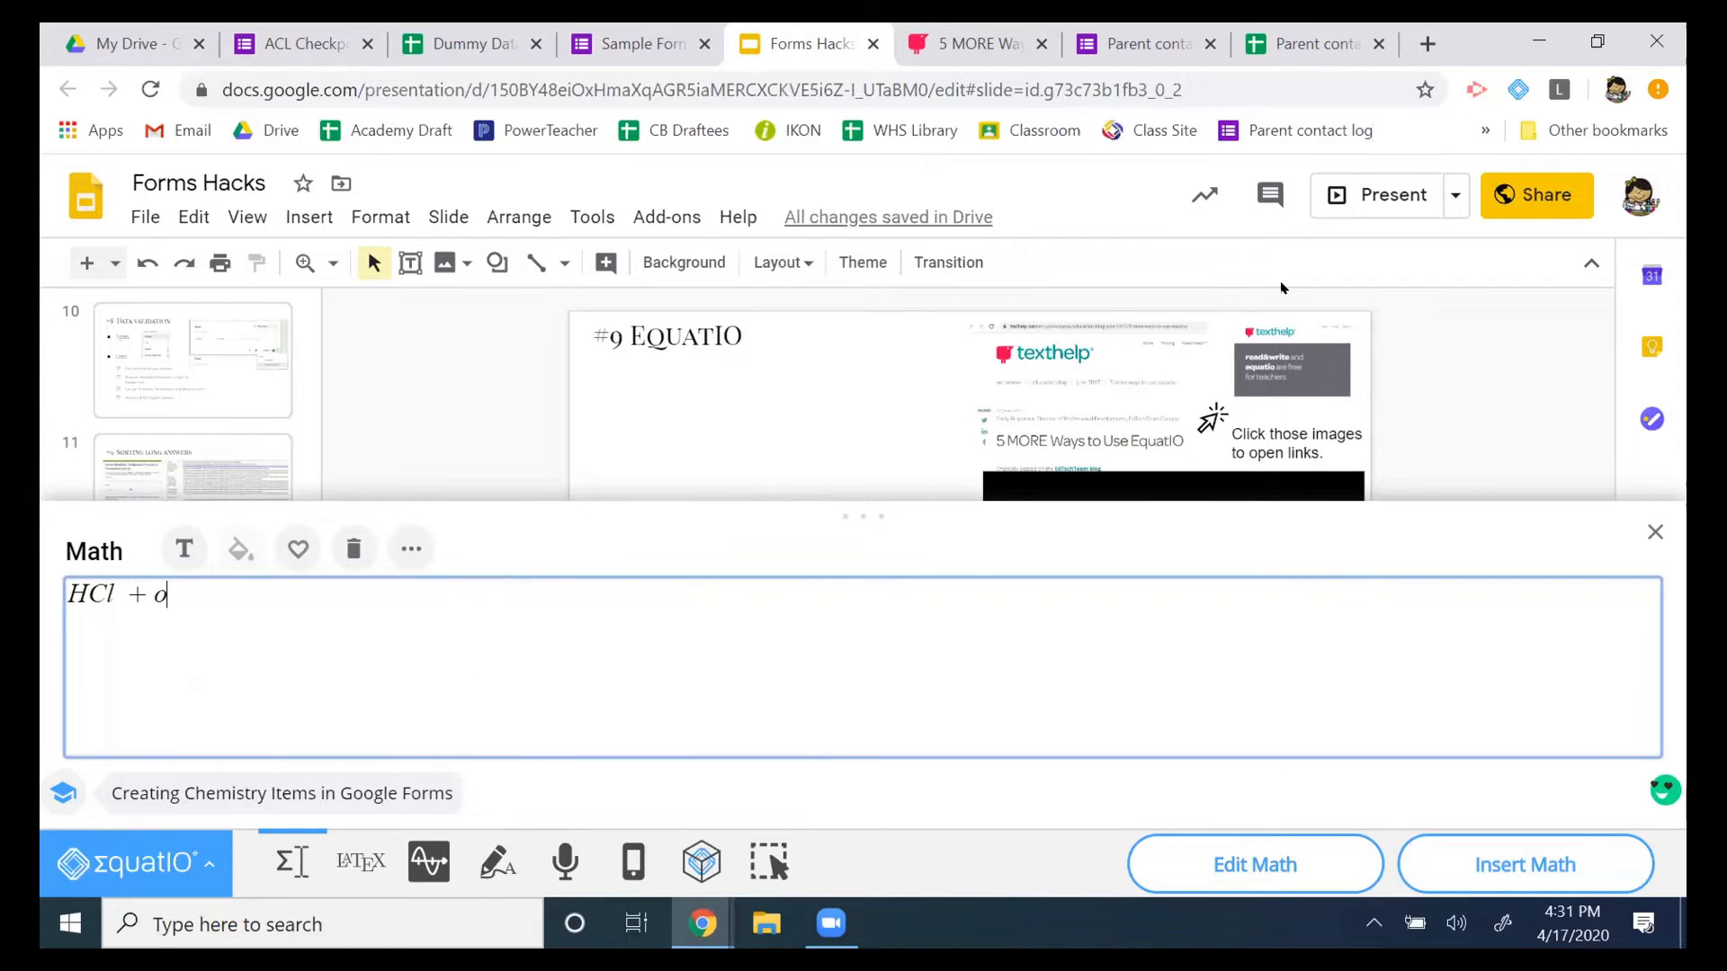
type("xy")
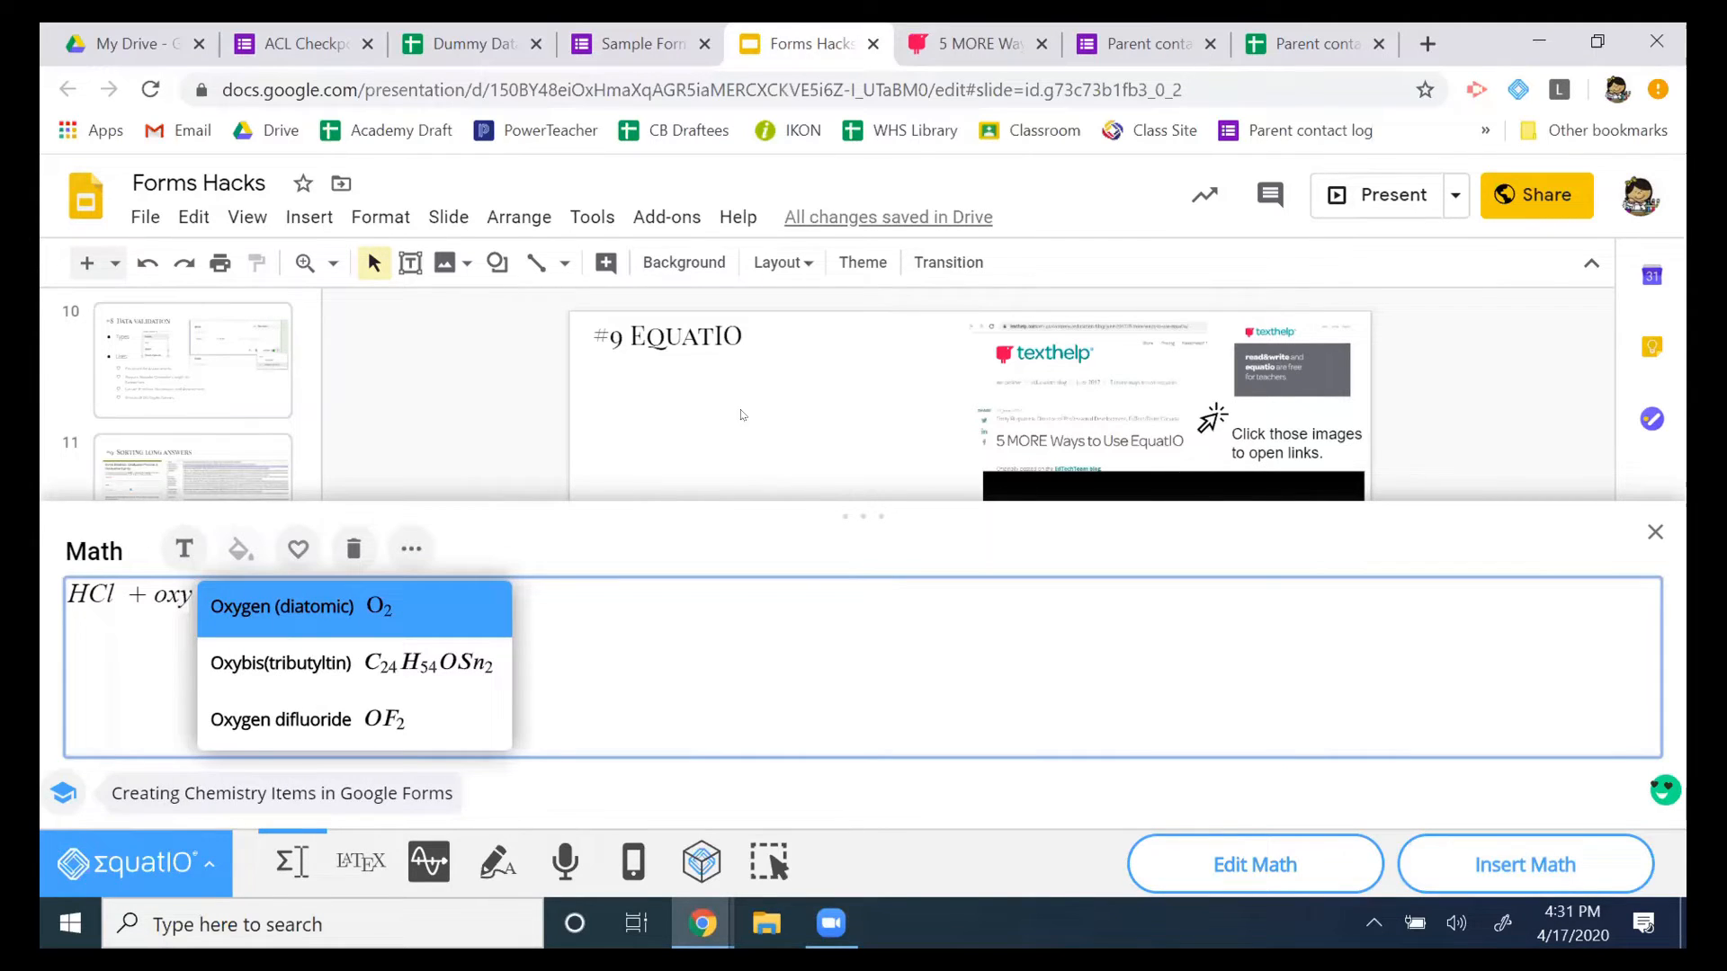
left_click(402, 611)
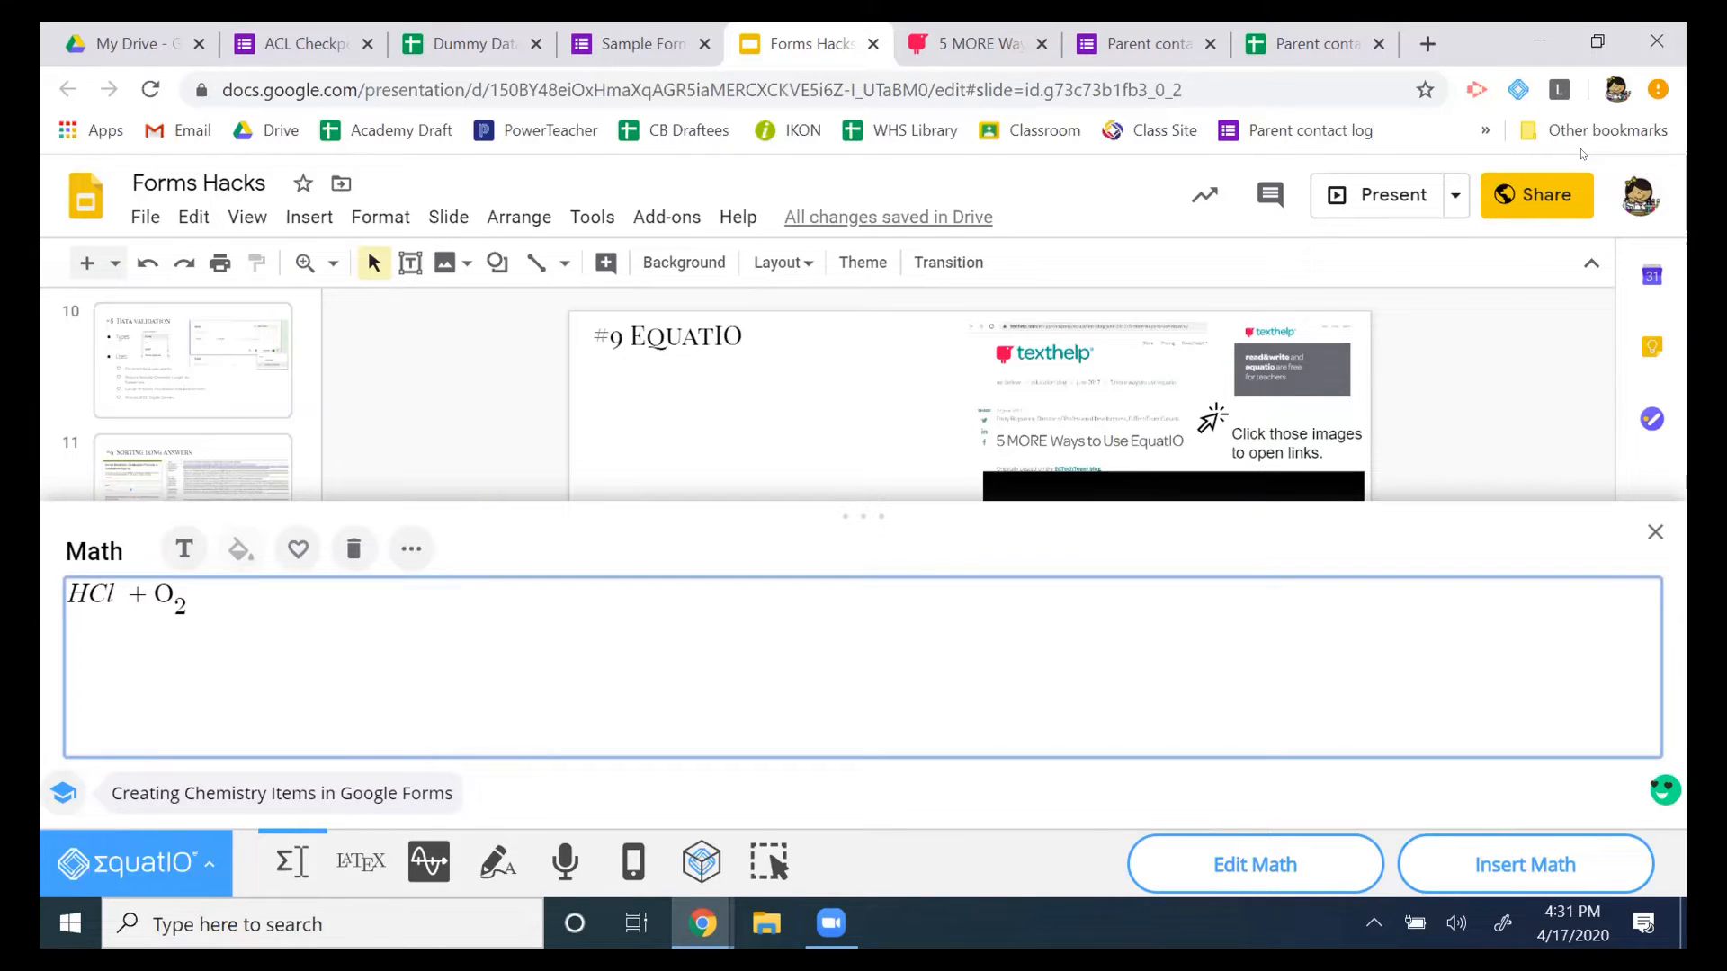
Try to insert the HCl + O2 formula into the EquatIO slide.
left_click(1545, 865)
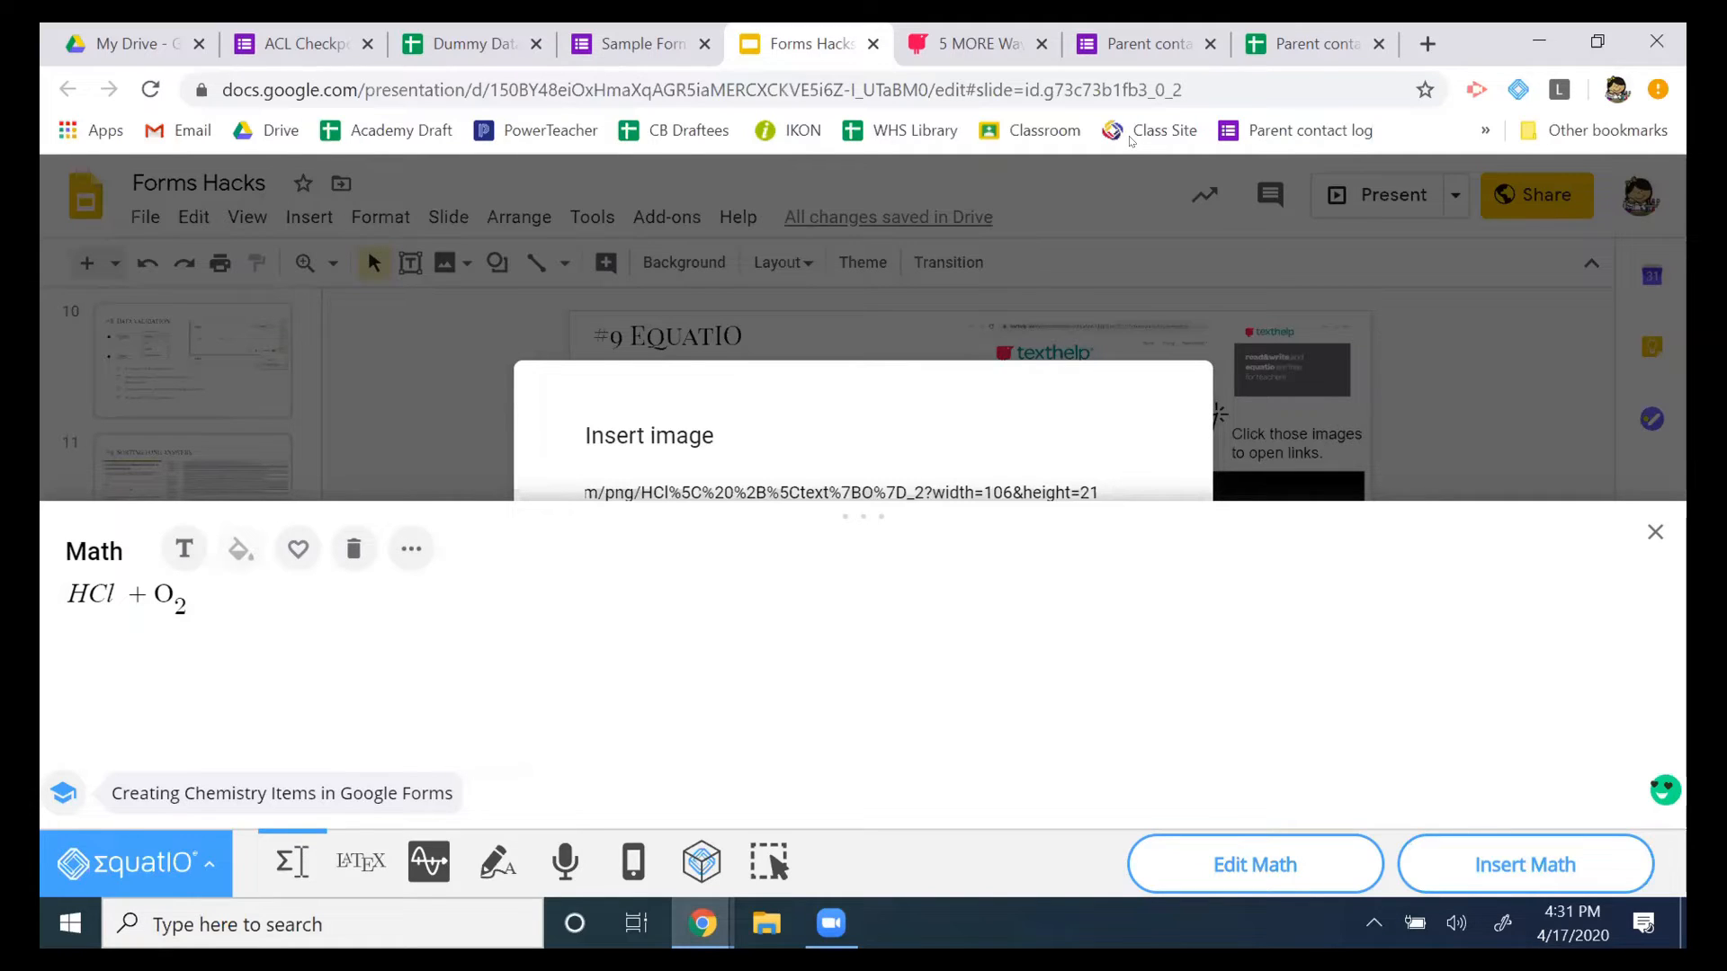
left_click(403, 404)
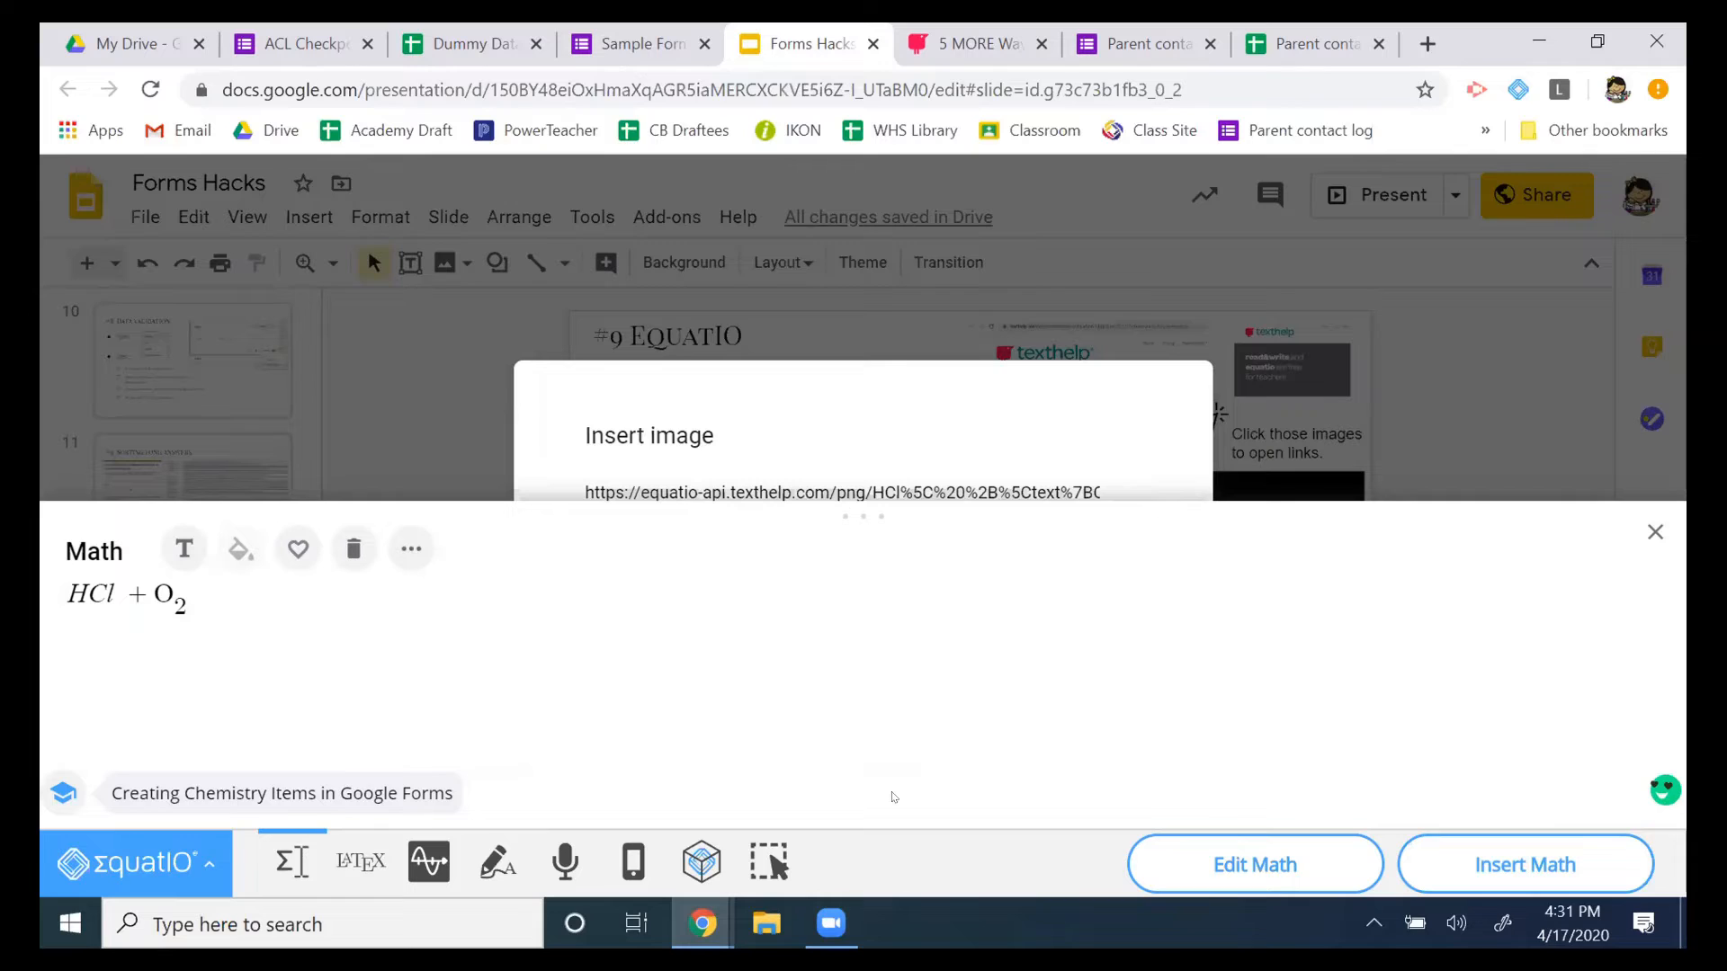
Append a second diatomic oxygen, O2, to the end of the formula in the math editor.
left_click(725, 620)
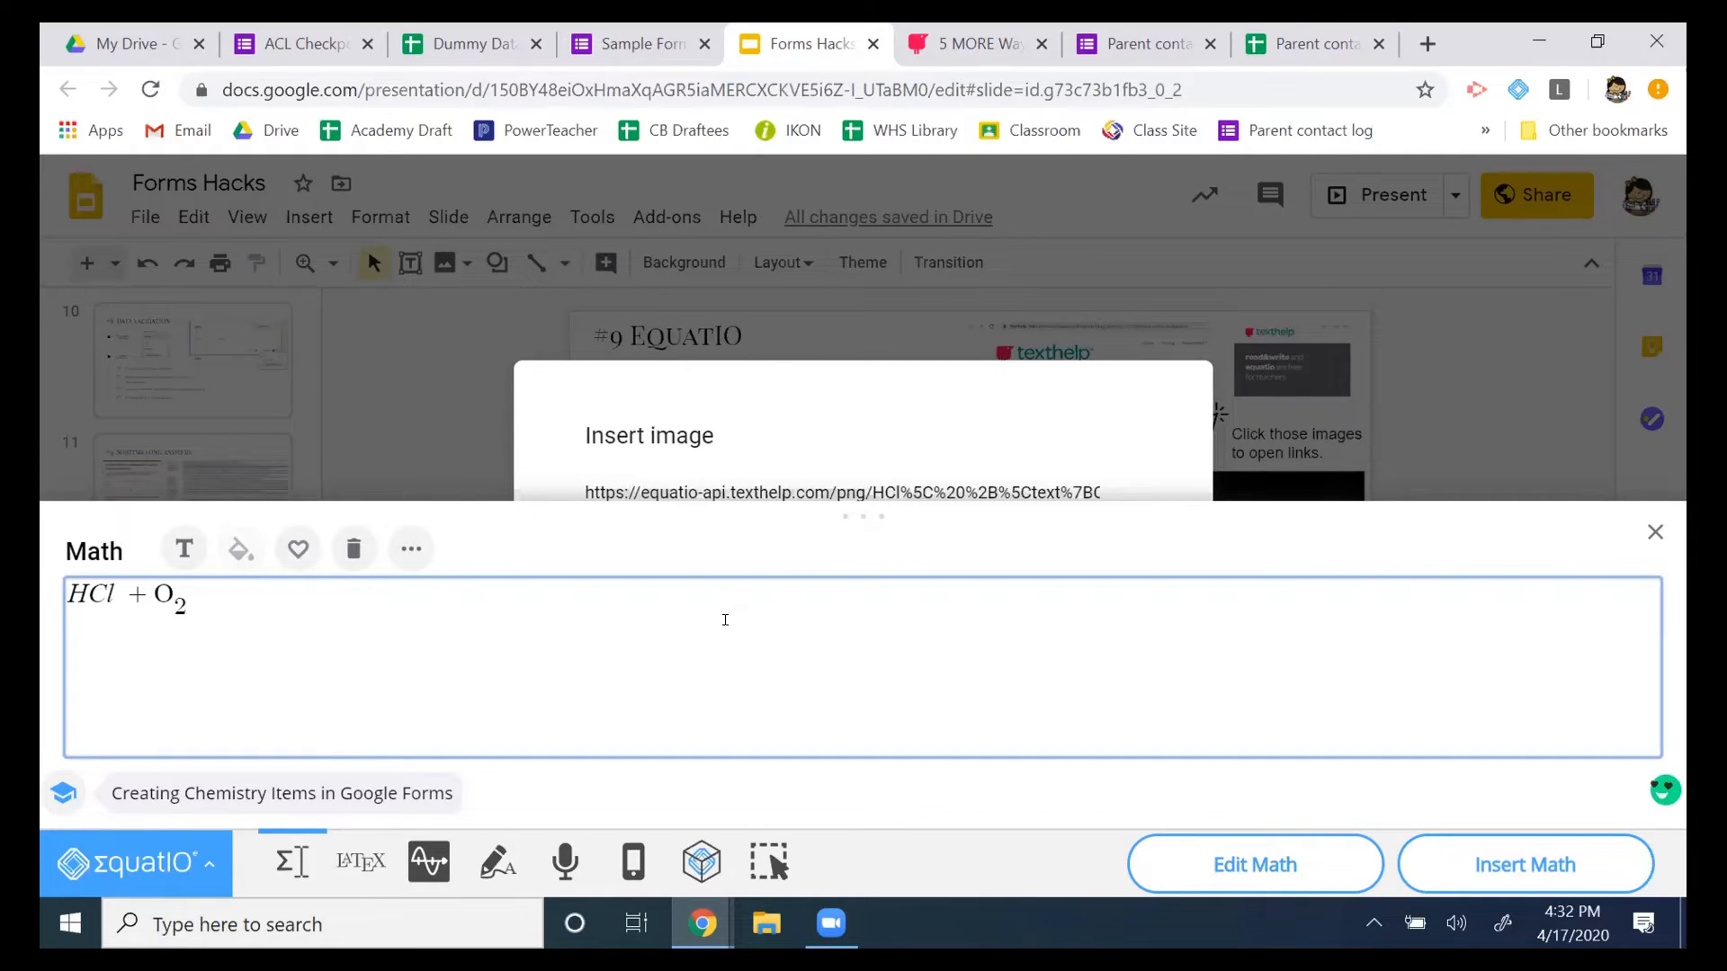
type("oxyg")
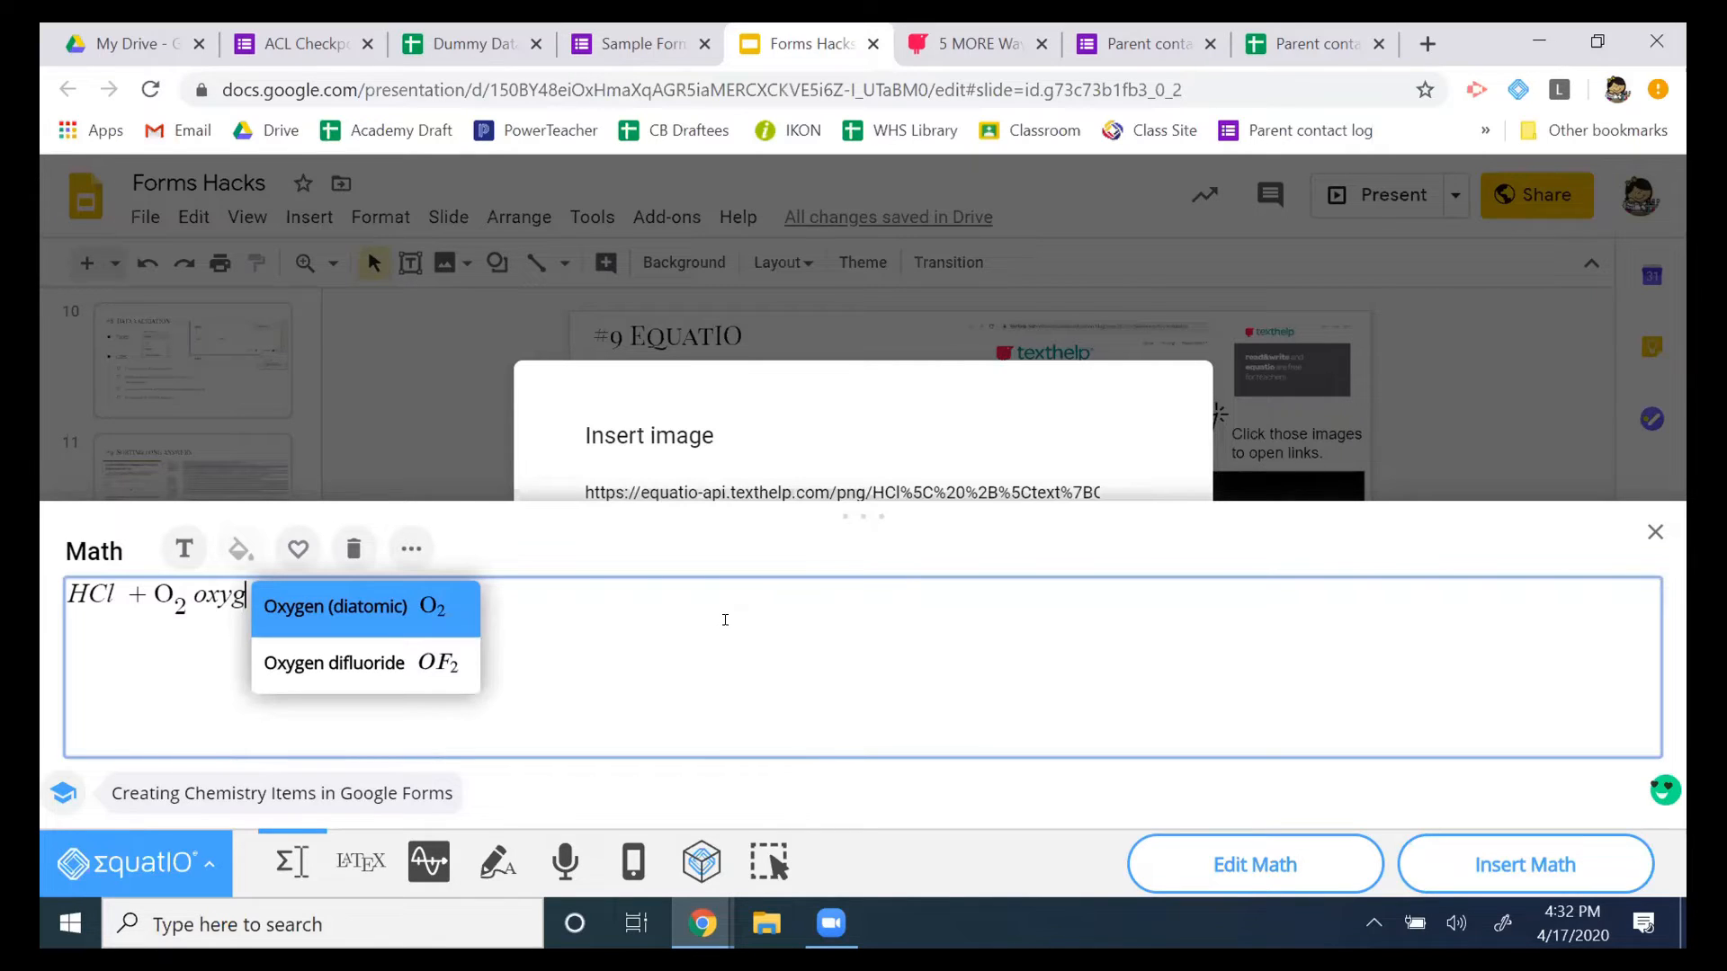
left_click(410, 605)
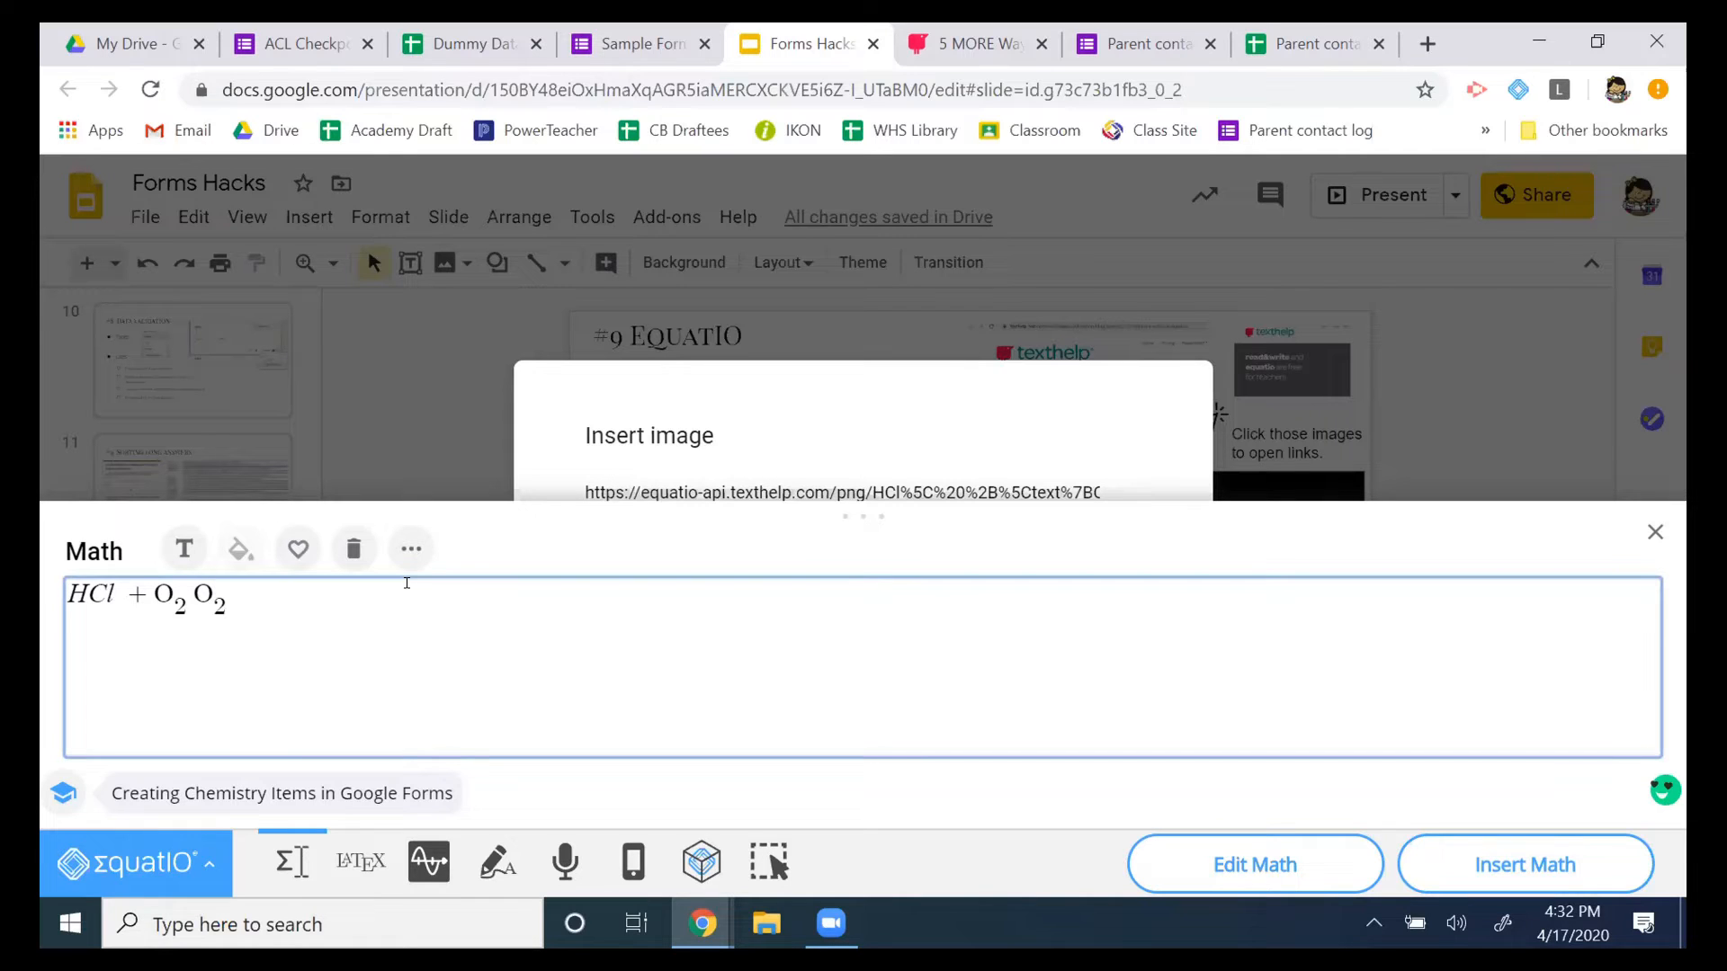
Append the Ideal Gas Law, PV = nRT, to the formula and close the math editor, cancelling the pending image insertion.
type("ideal")
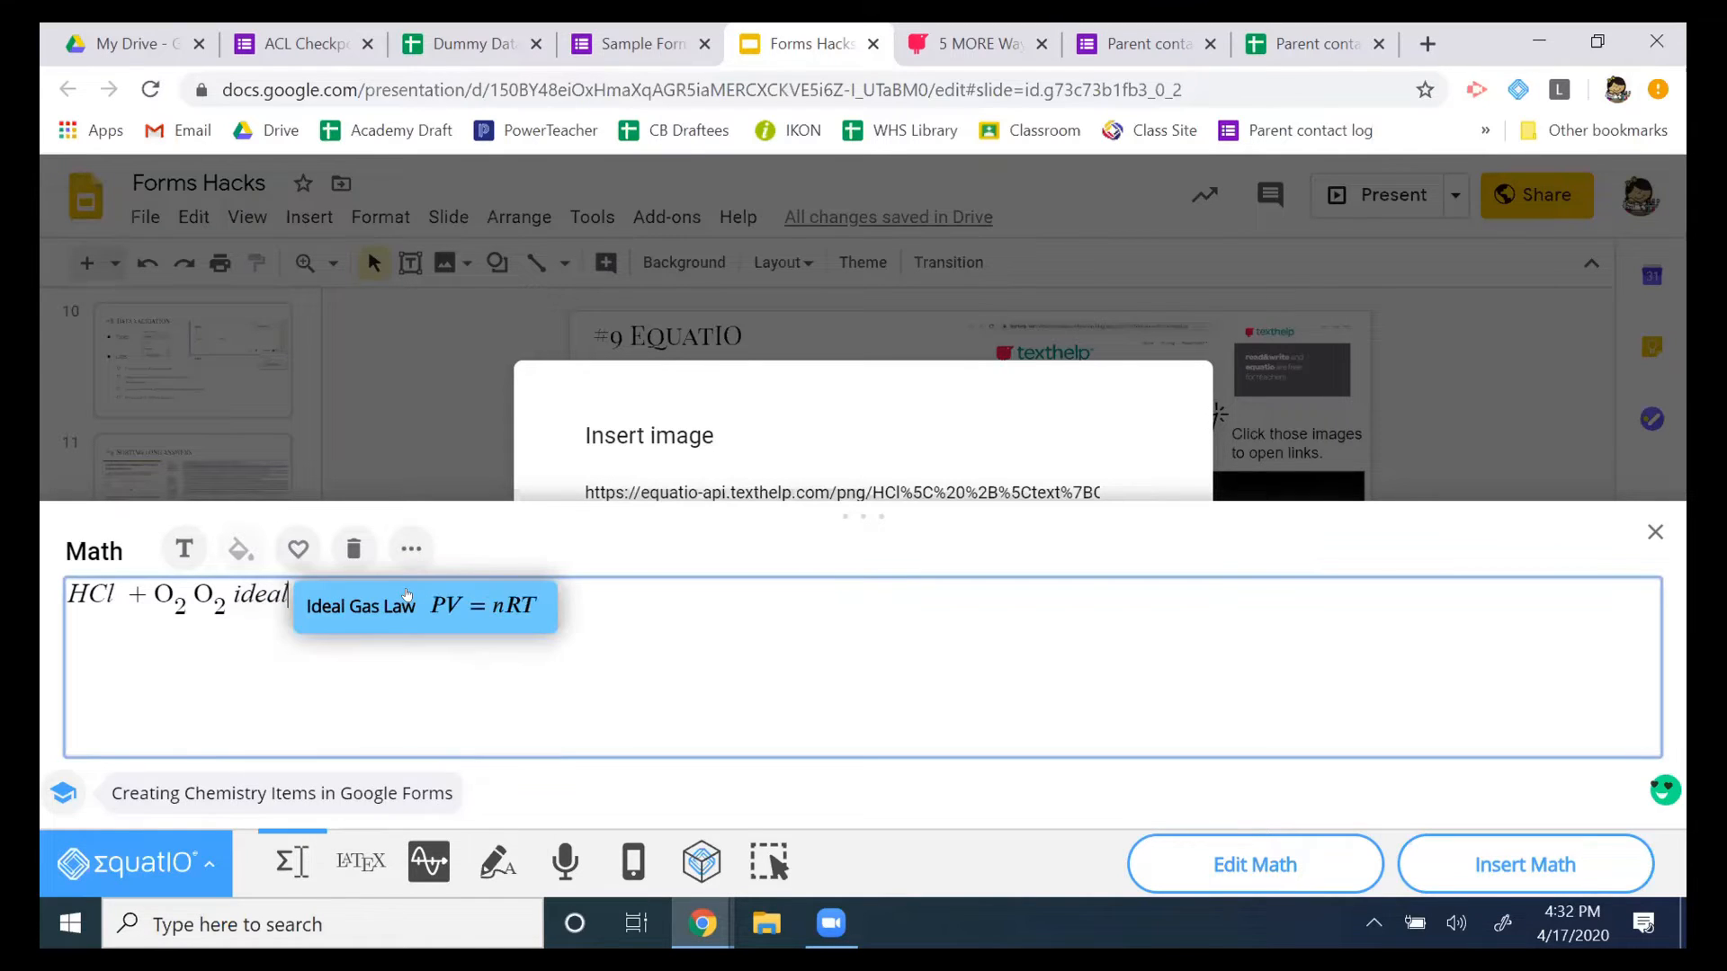
left_click(407, 595)
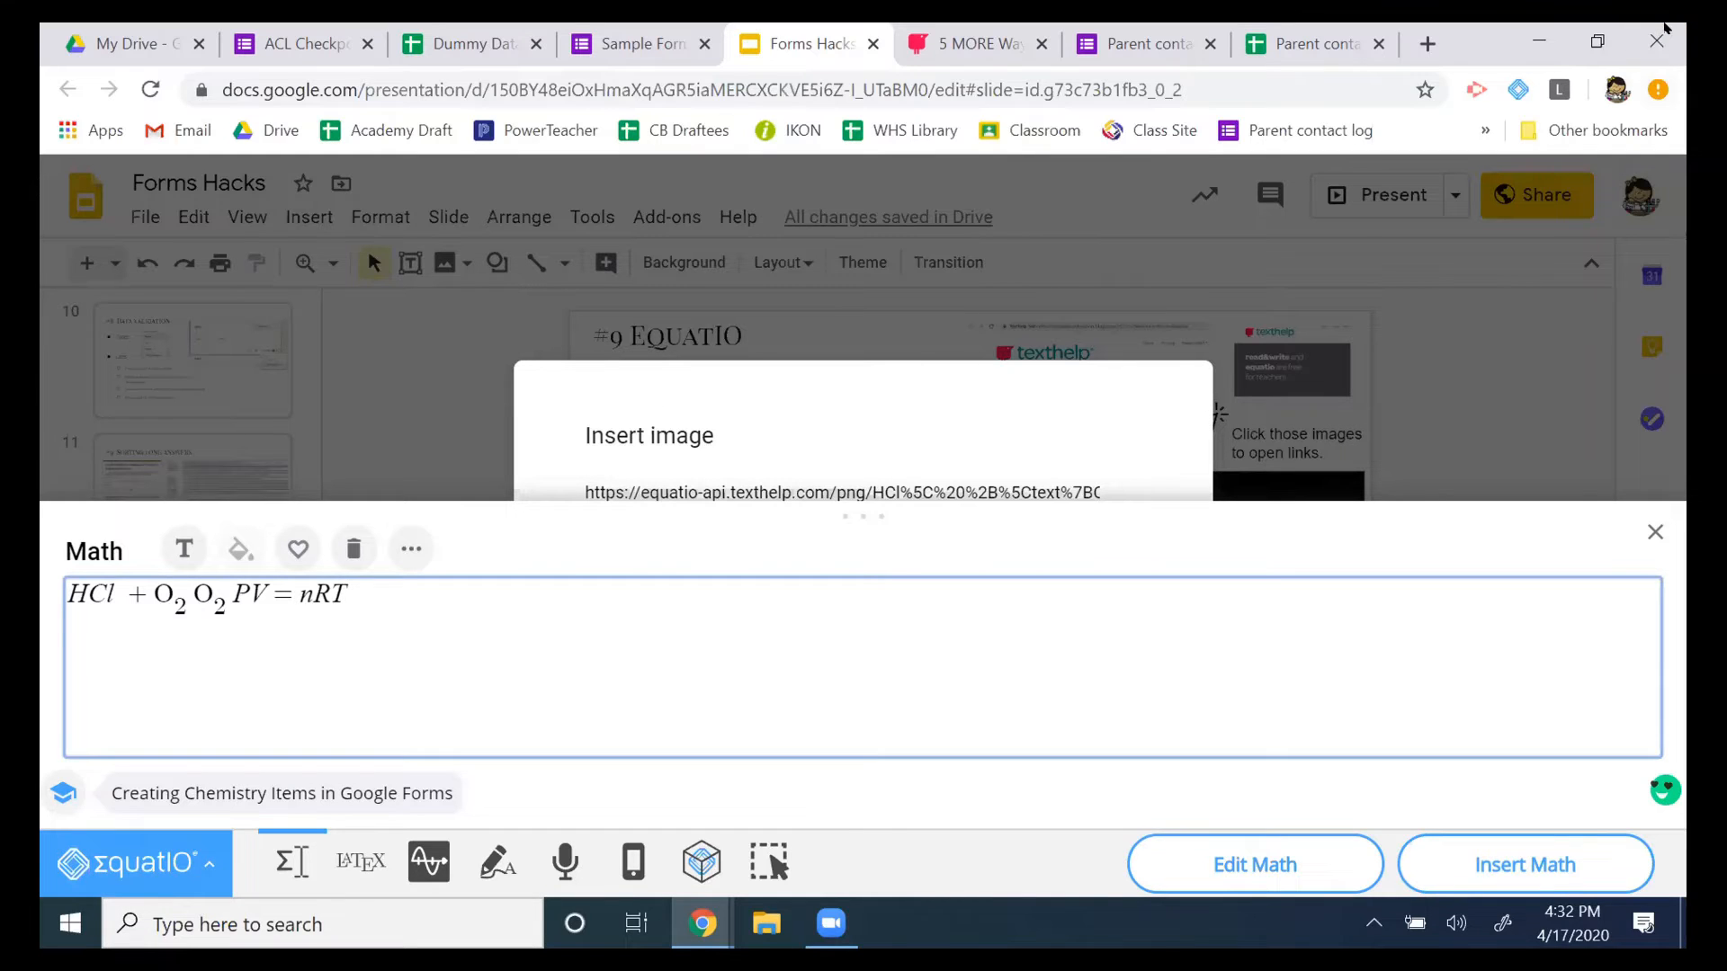
left_click(1655, 532)
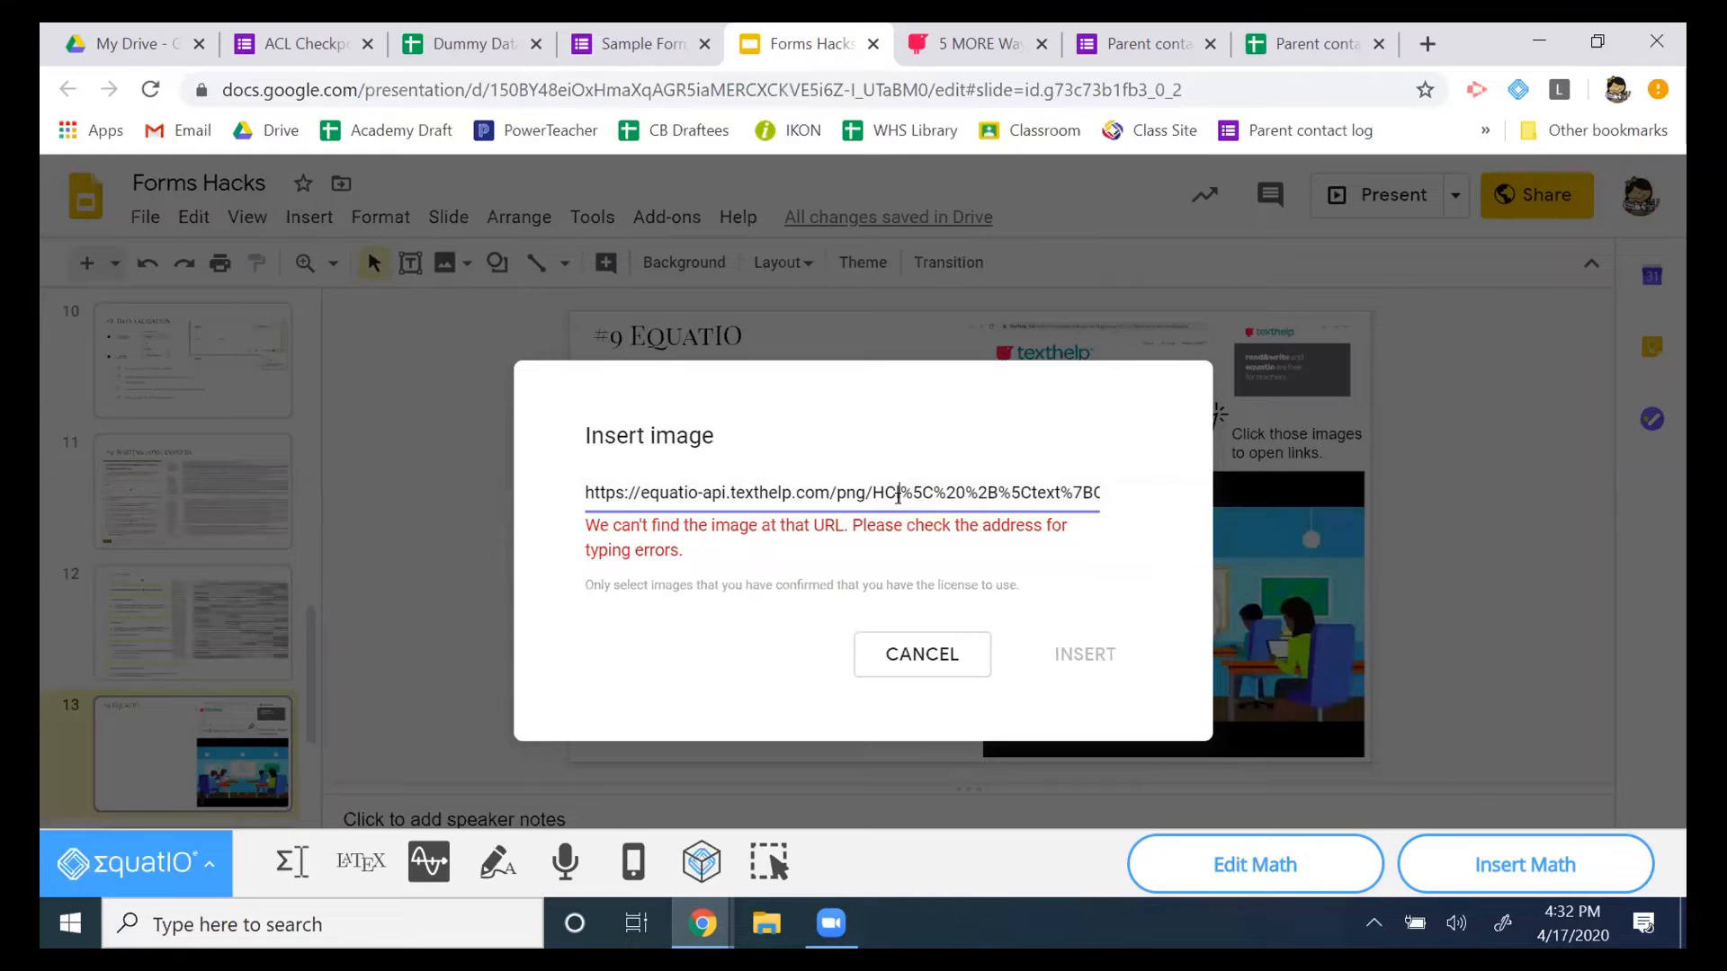
left_click(922, 657)
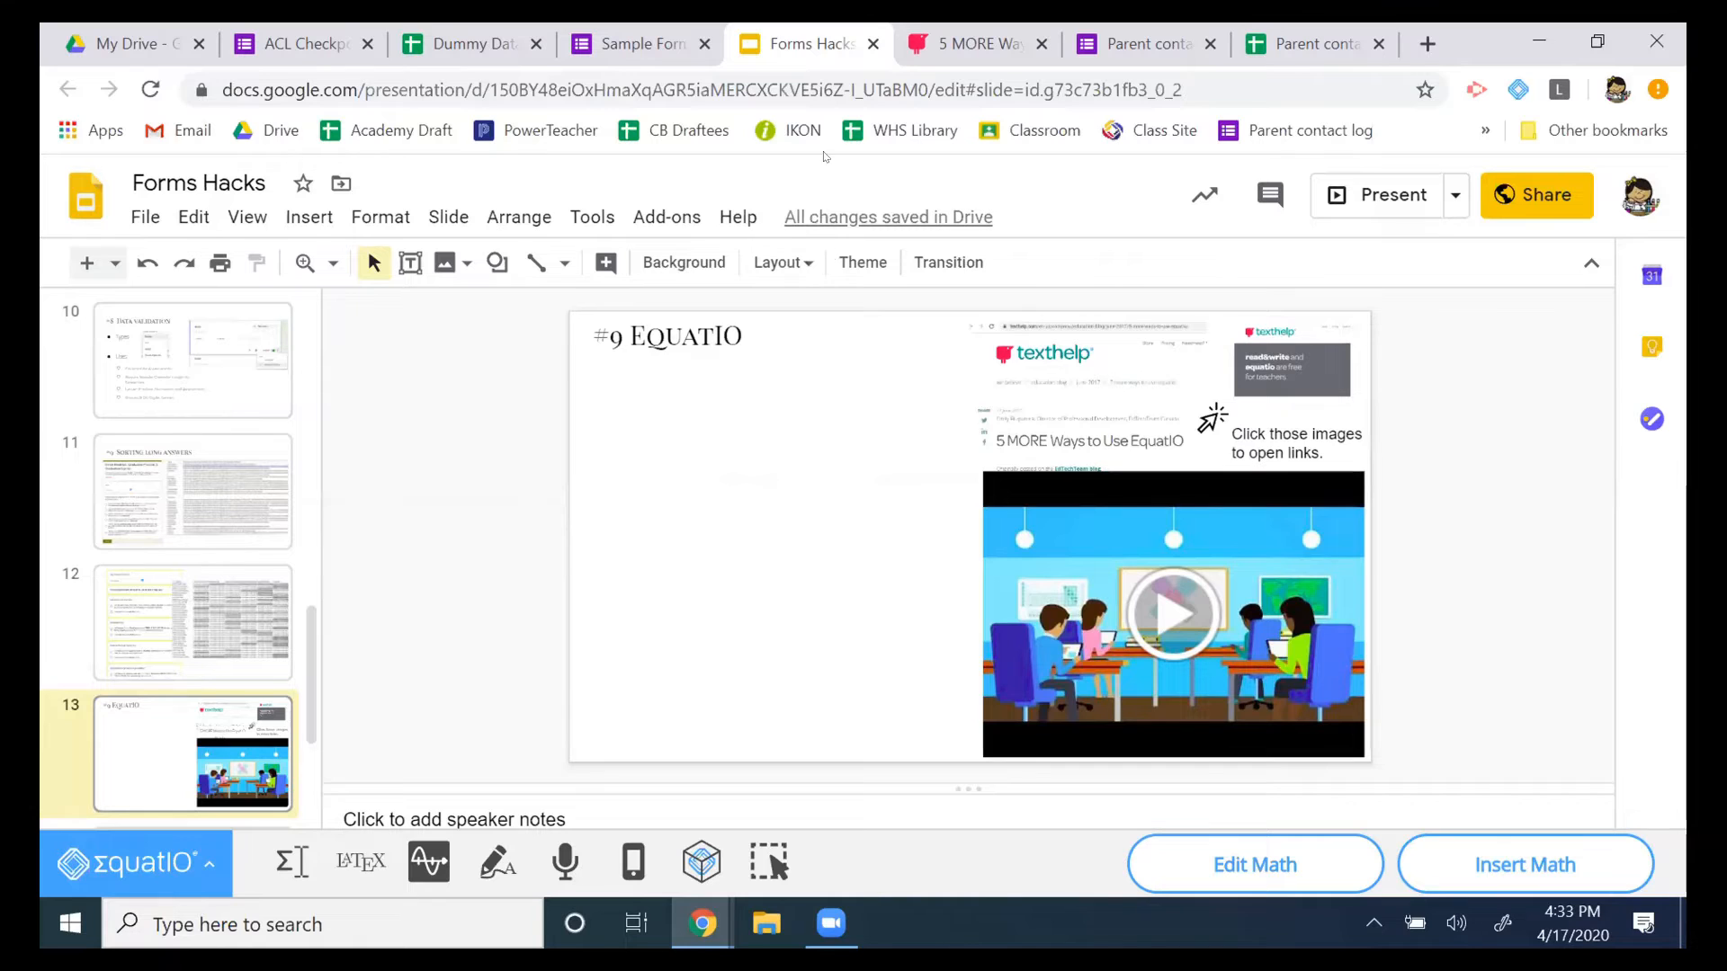
Switch to the sample form and open the EquatIO math editor for the question "What time does Fridays @ 4 start?".
left_click(618, 45)
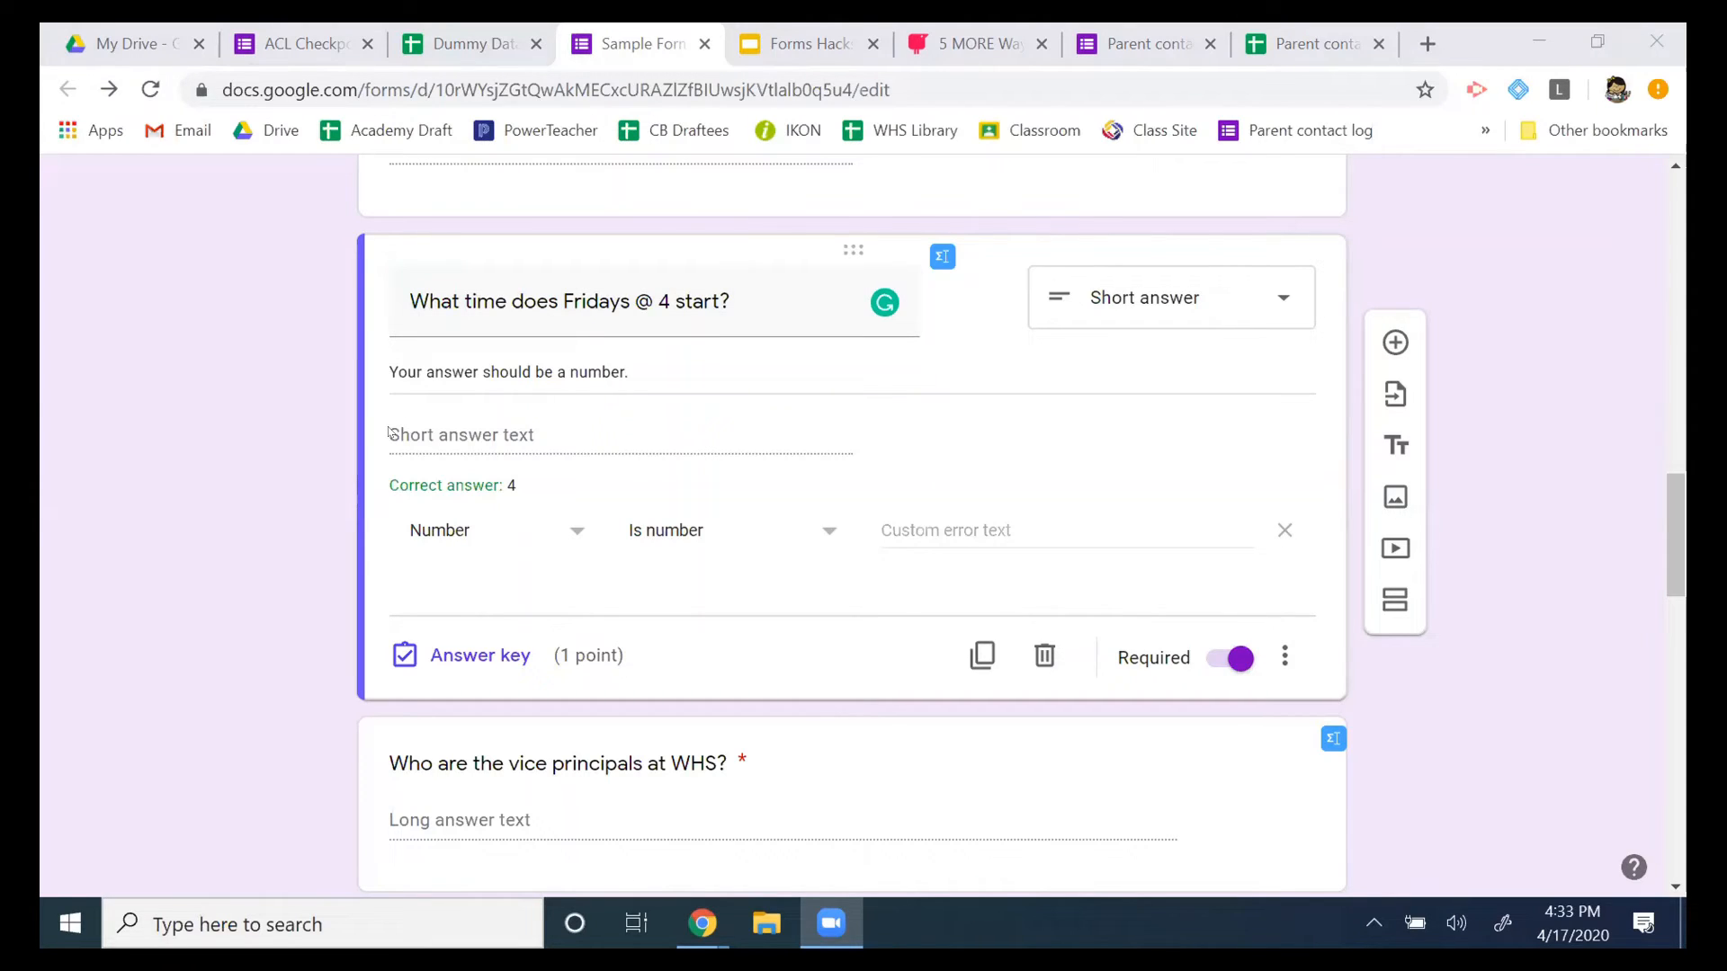
left_click(814, 43)
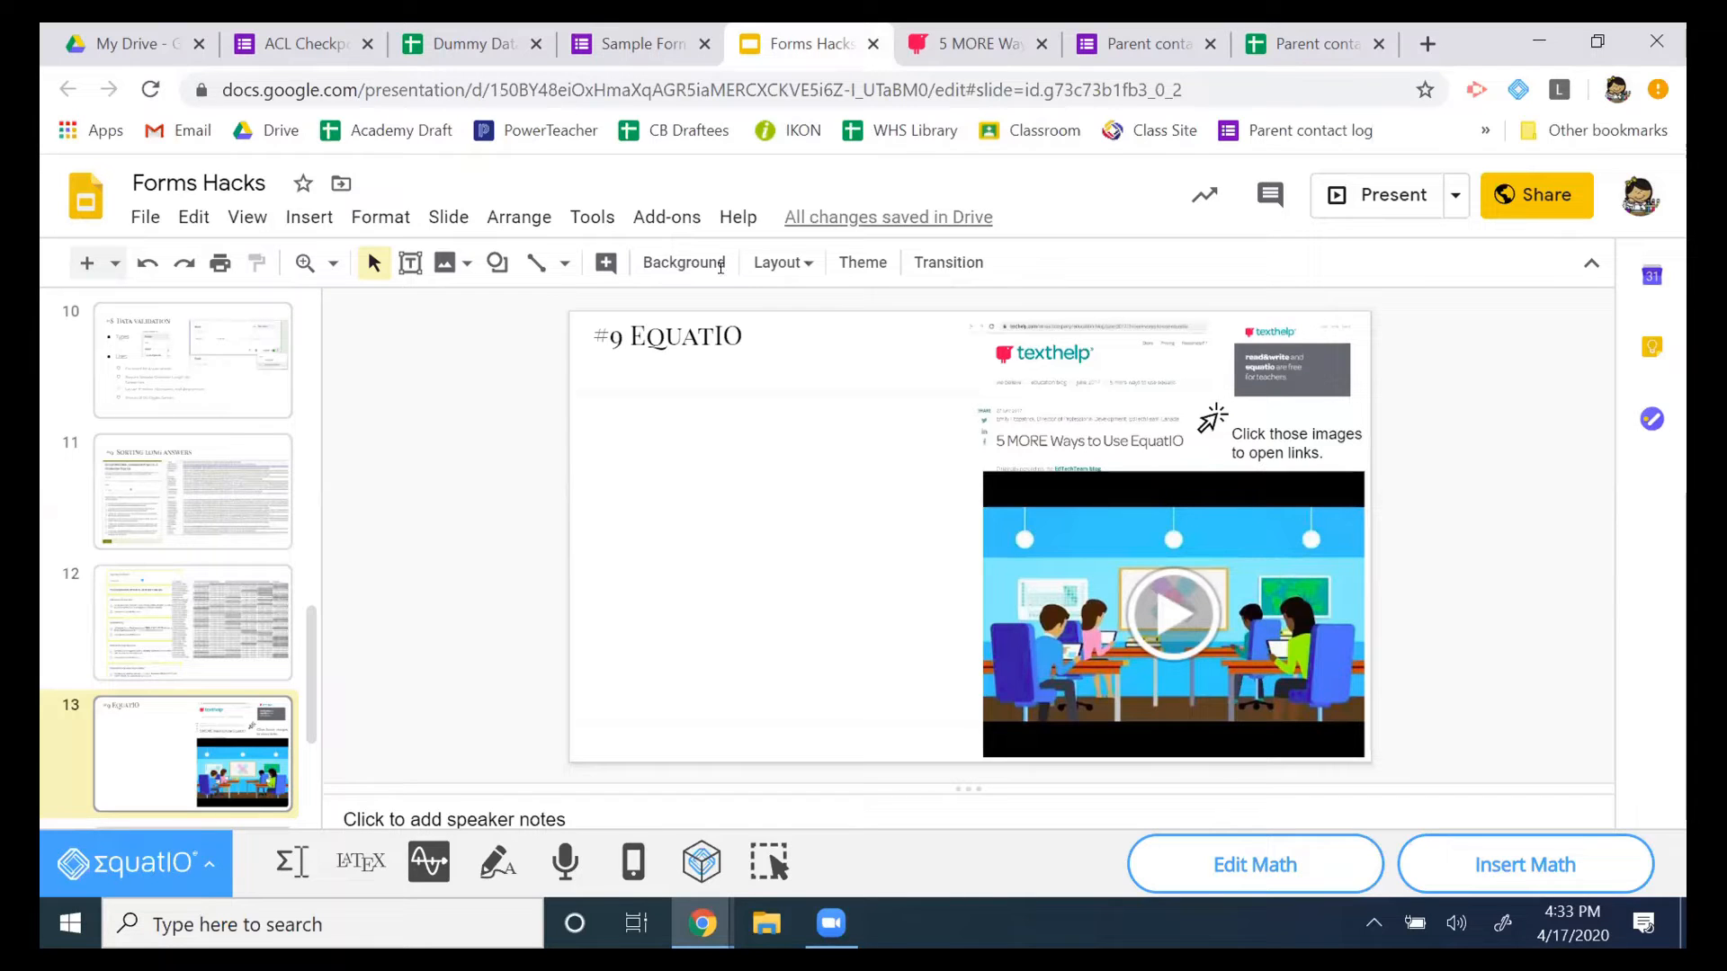
left_click(1102, 31)
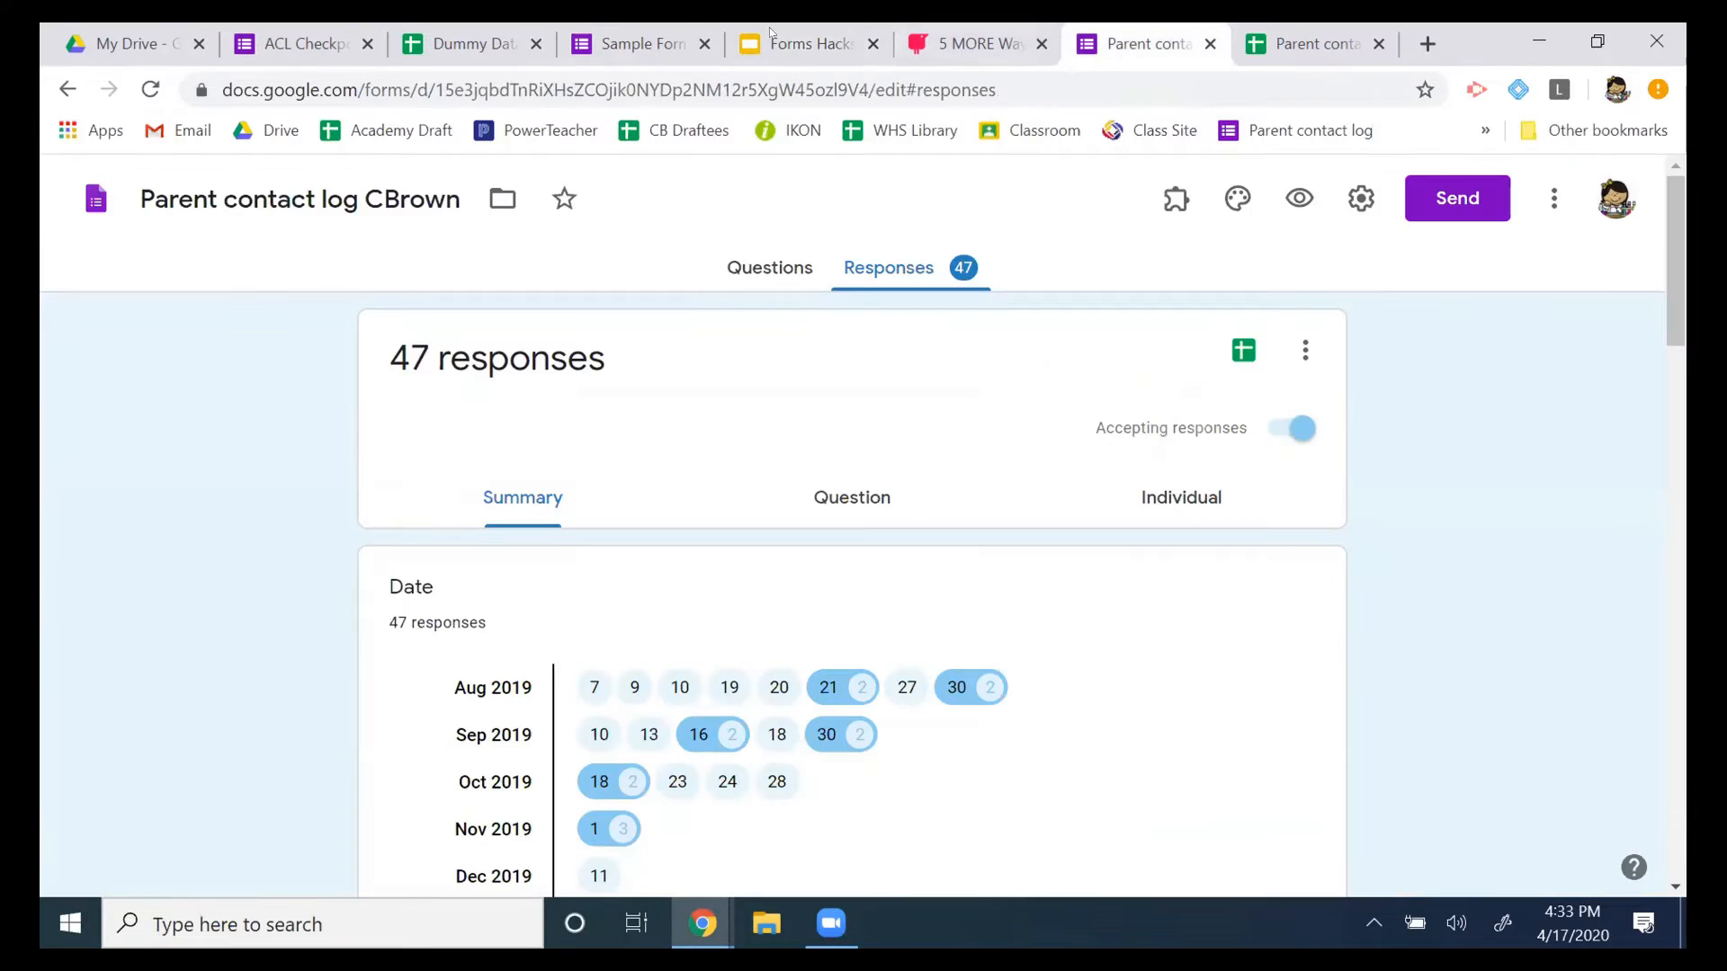
left_click(640, 43)
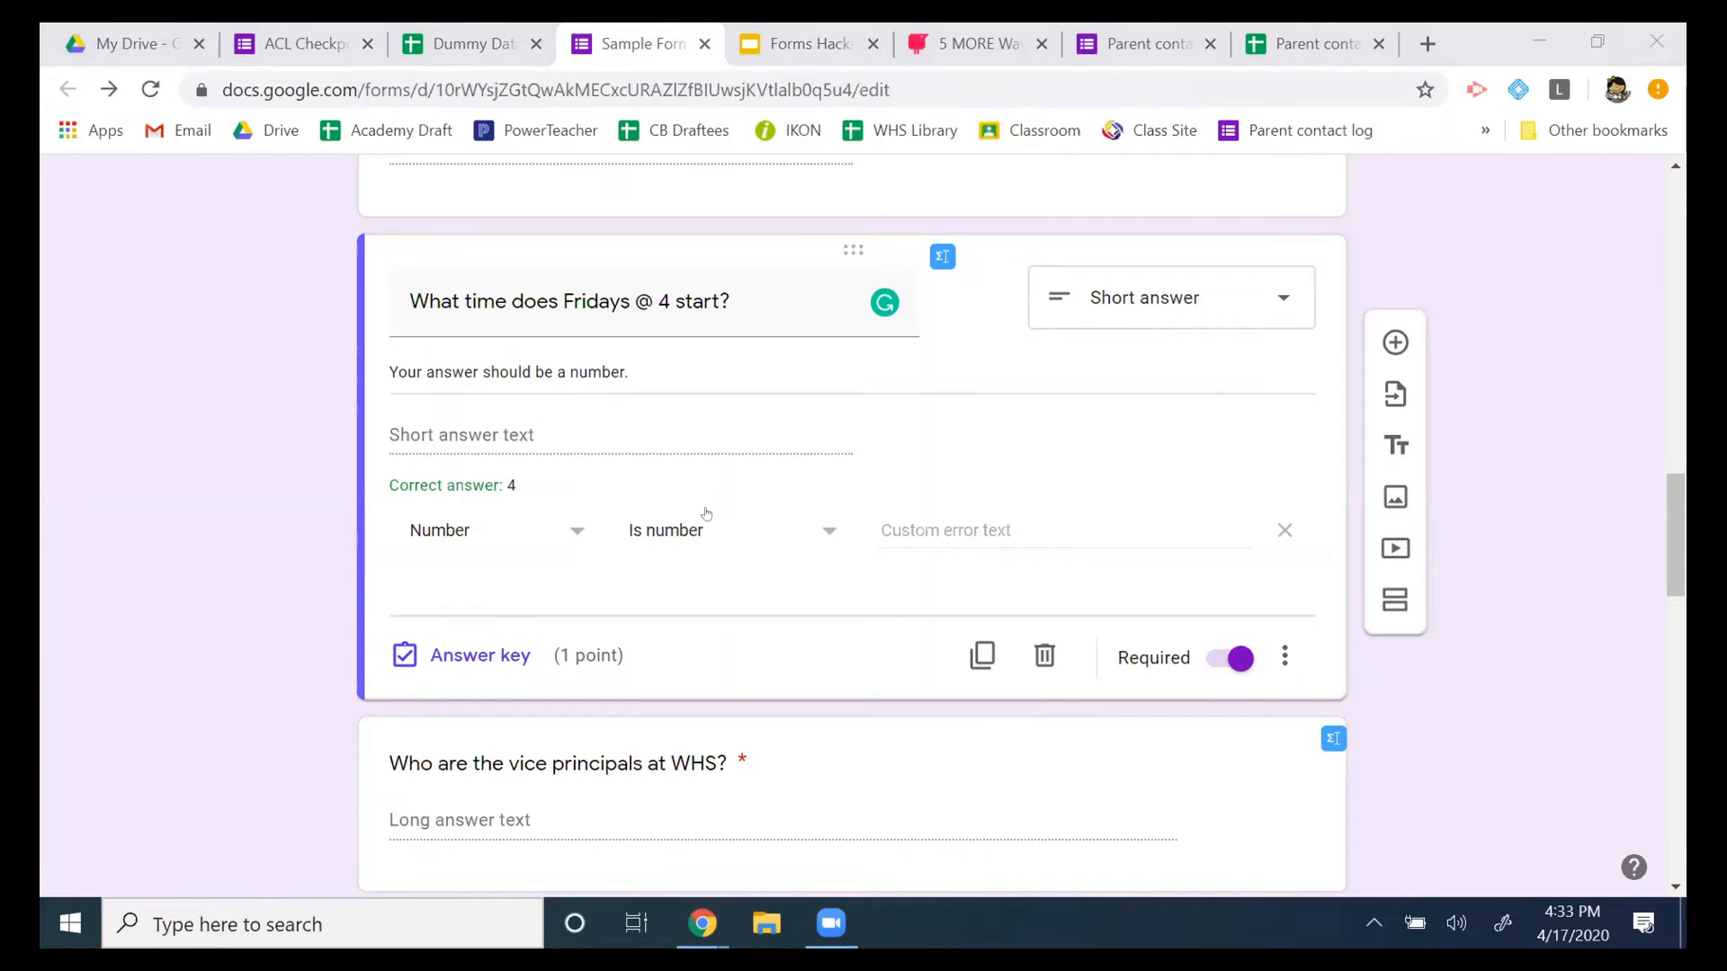
scroll(910, 277, "down", 2)
scroll(910, 277, "up", 1)
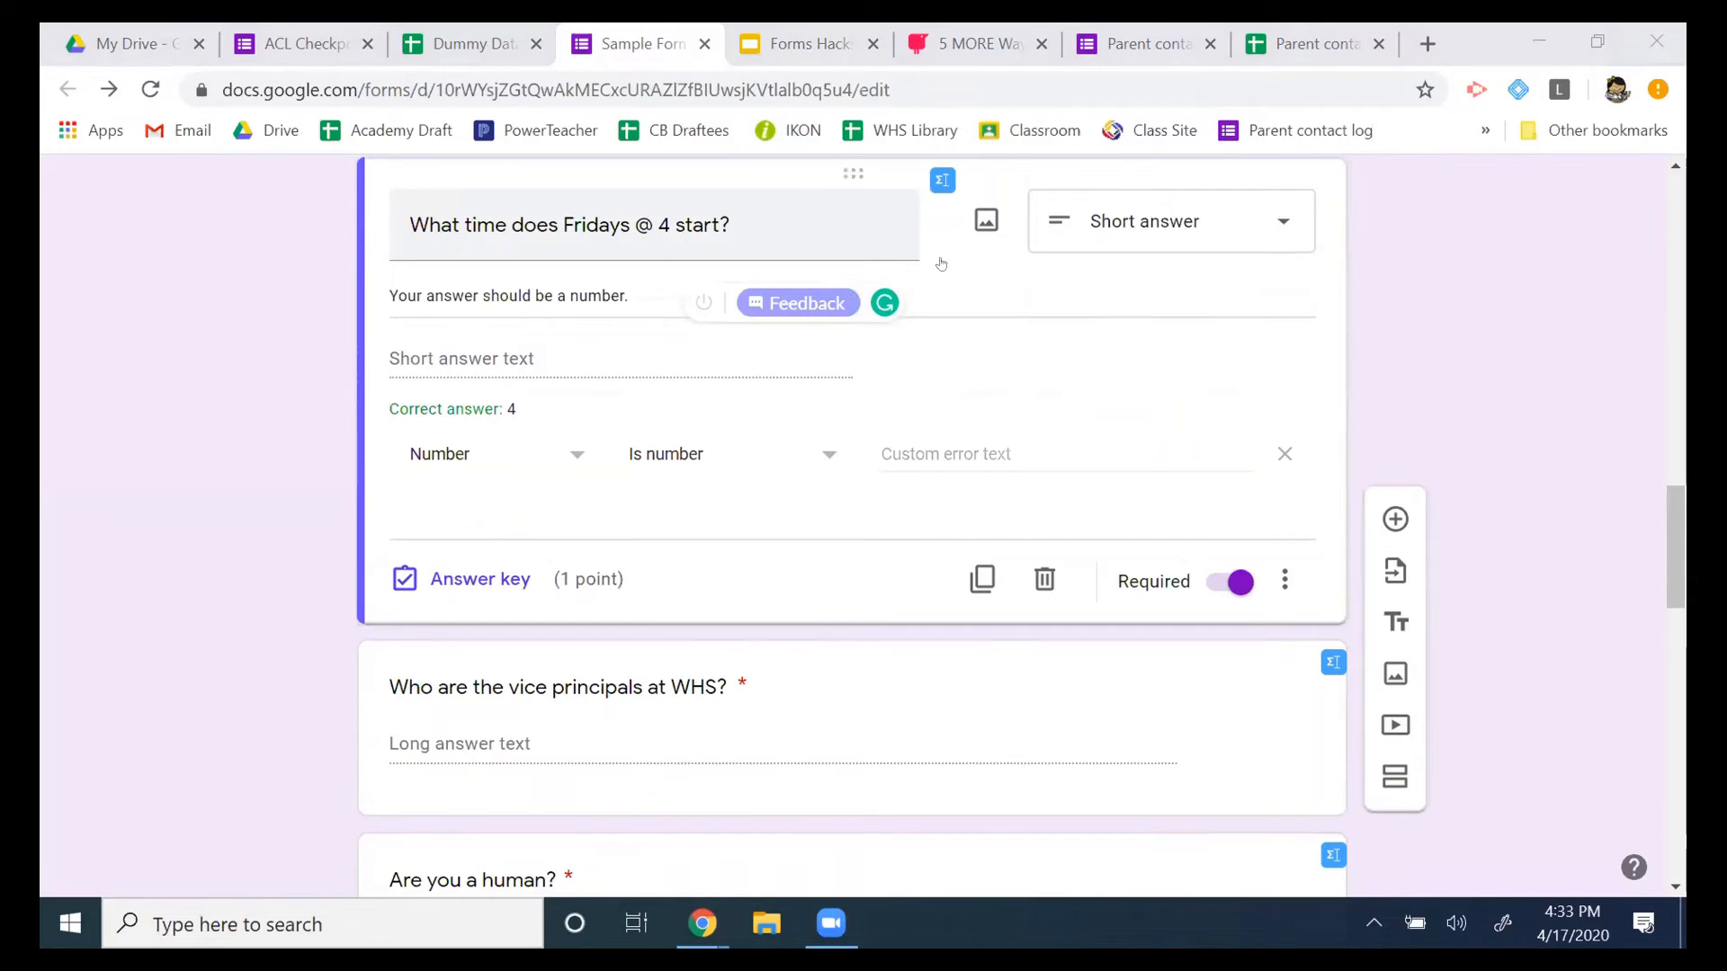
scroll(911, 277, "up", 1)
left_click(940, 257)
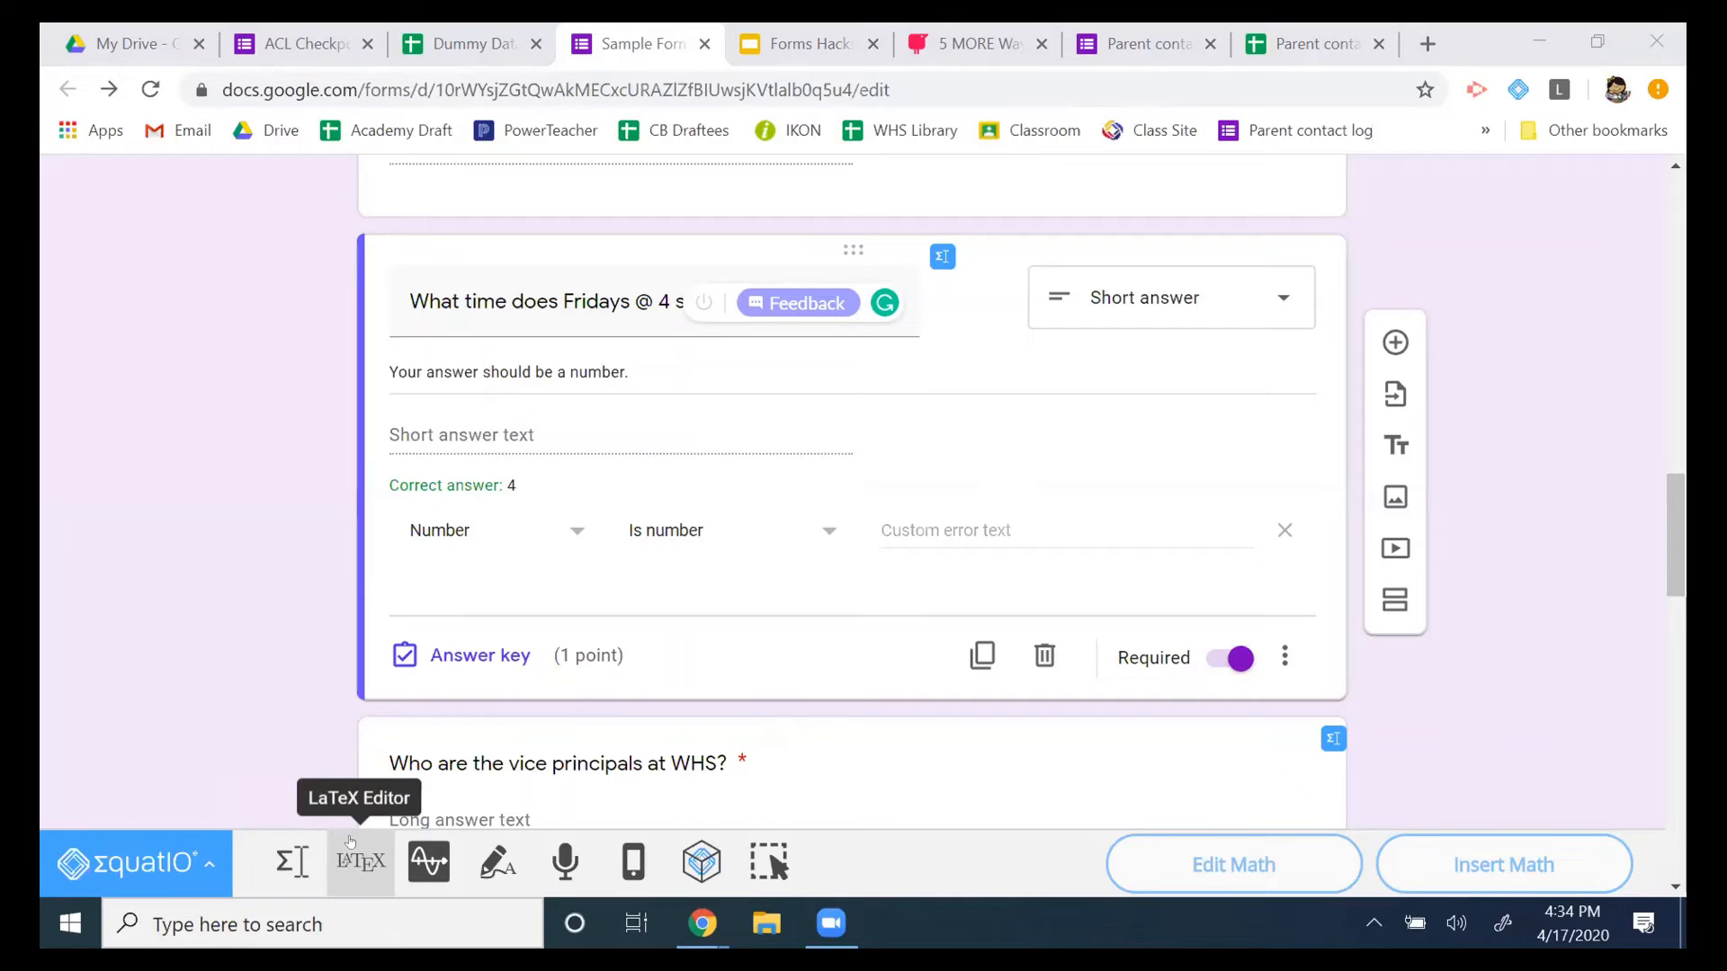
left_click(284, 860)
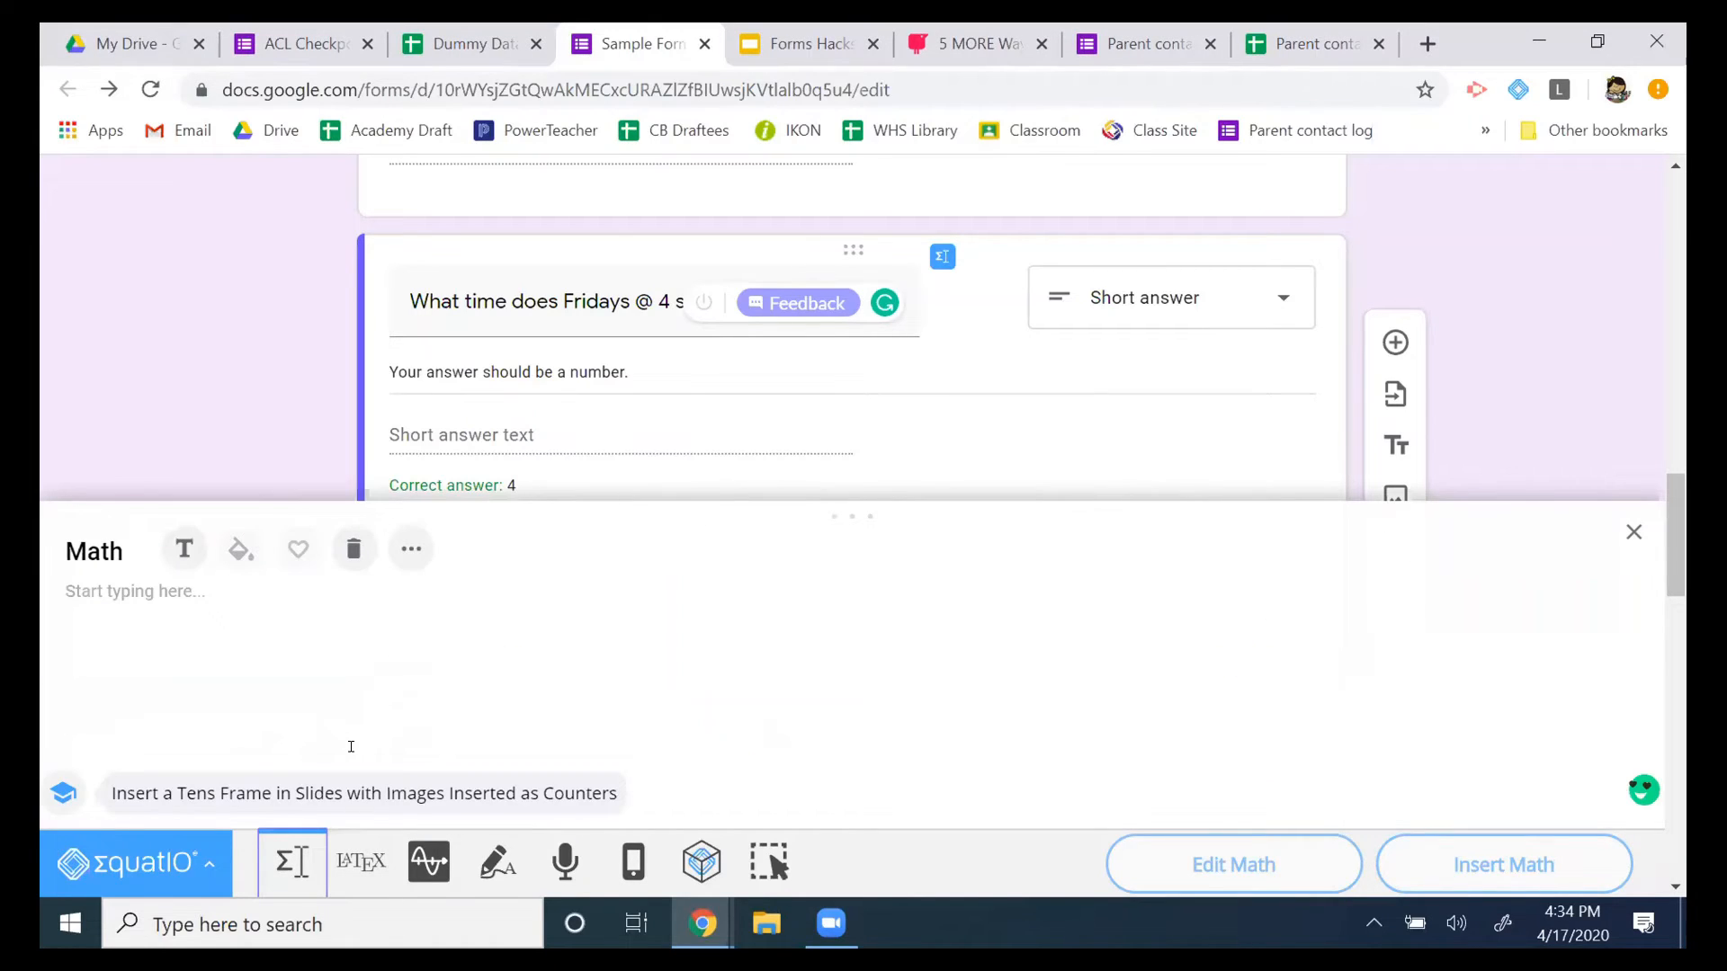
Enter the word "happy" in the empty math editor and apply the Insert Text option.
left_click(733, 590)
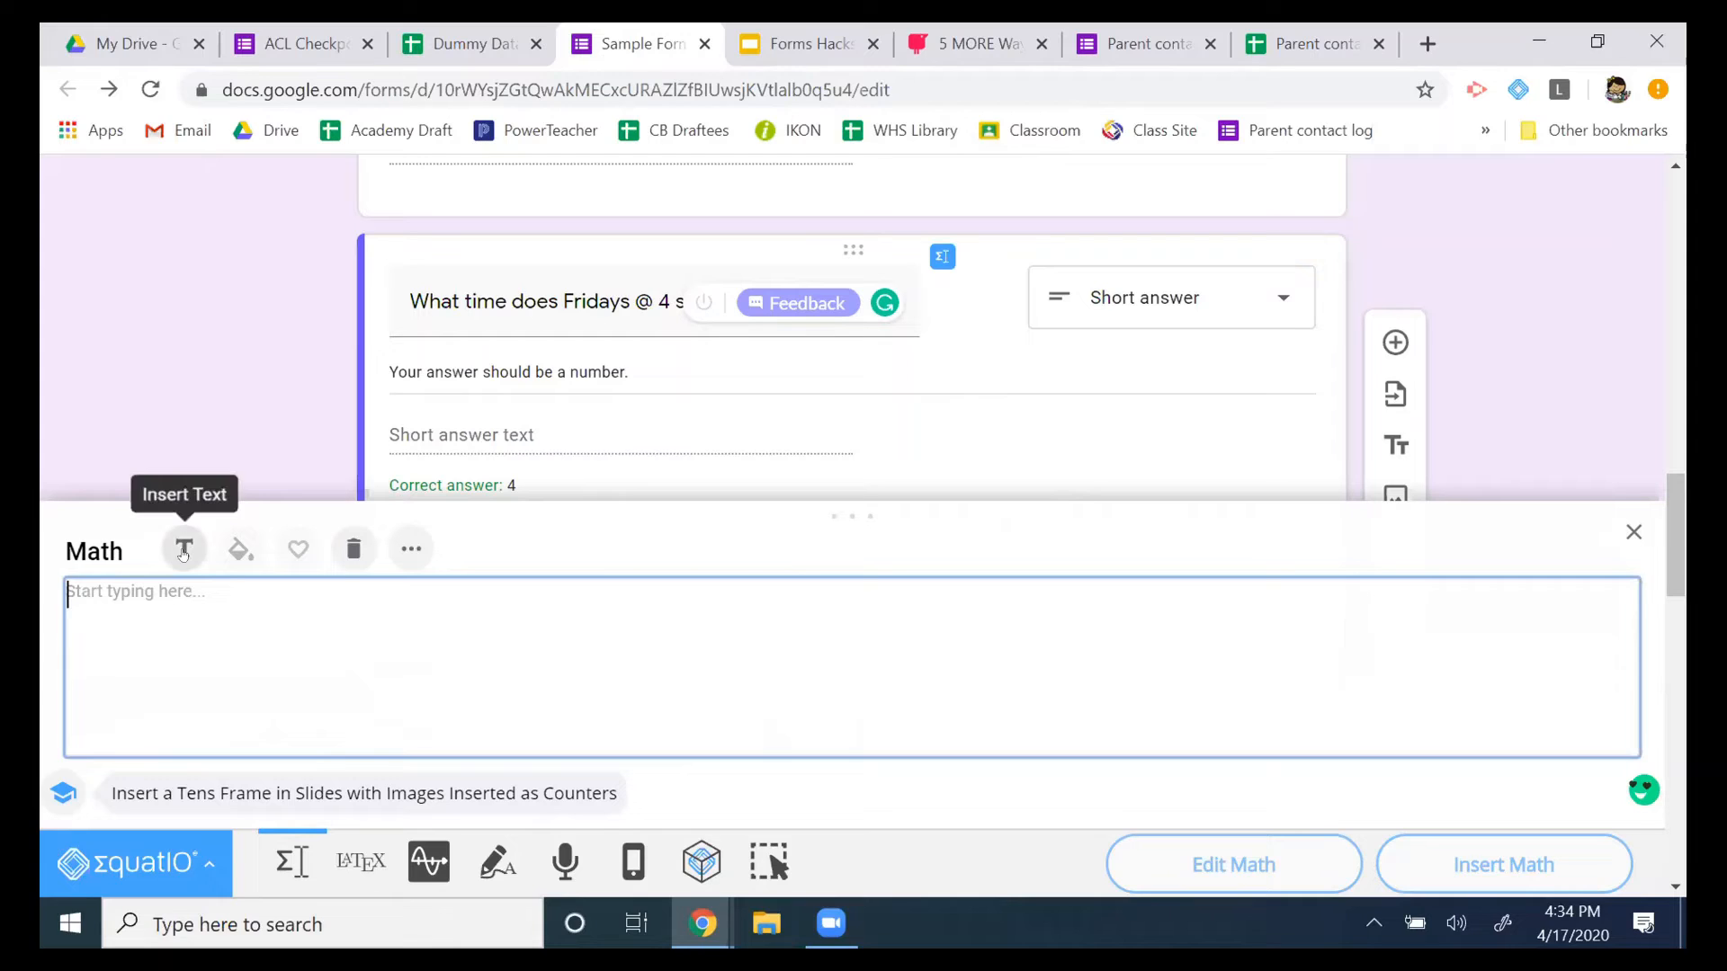
type("happy")
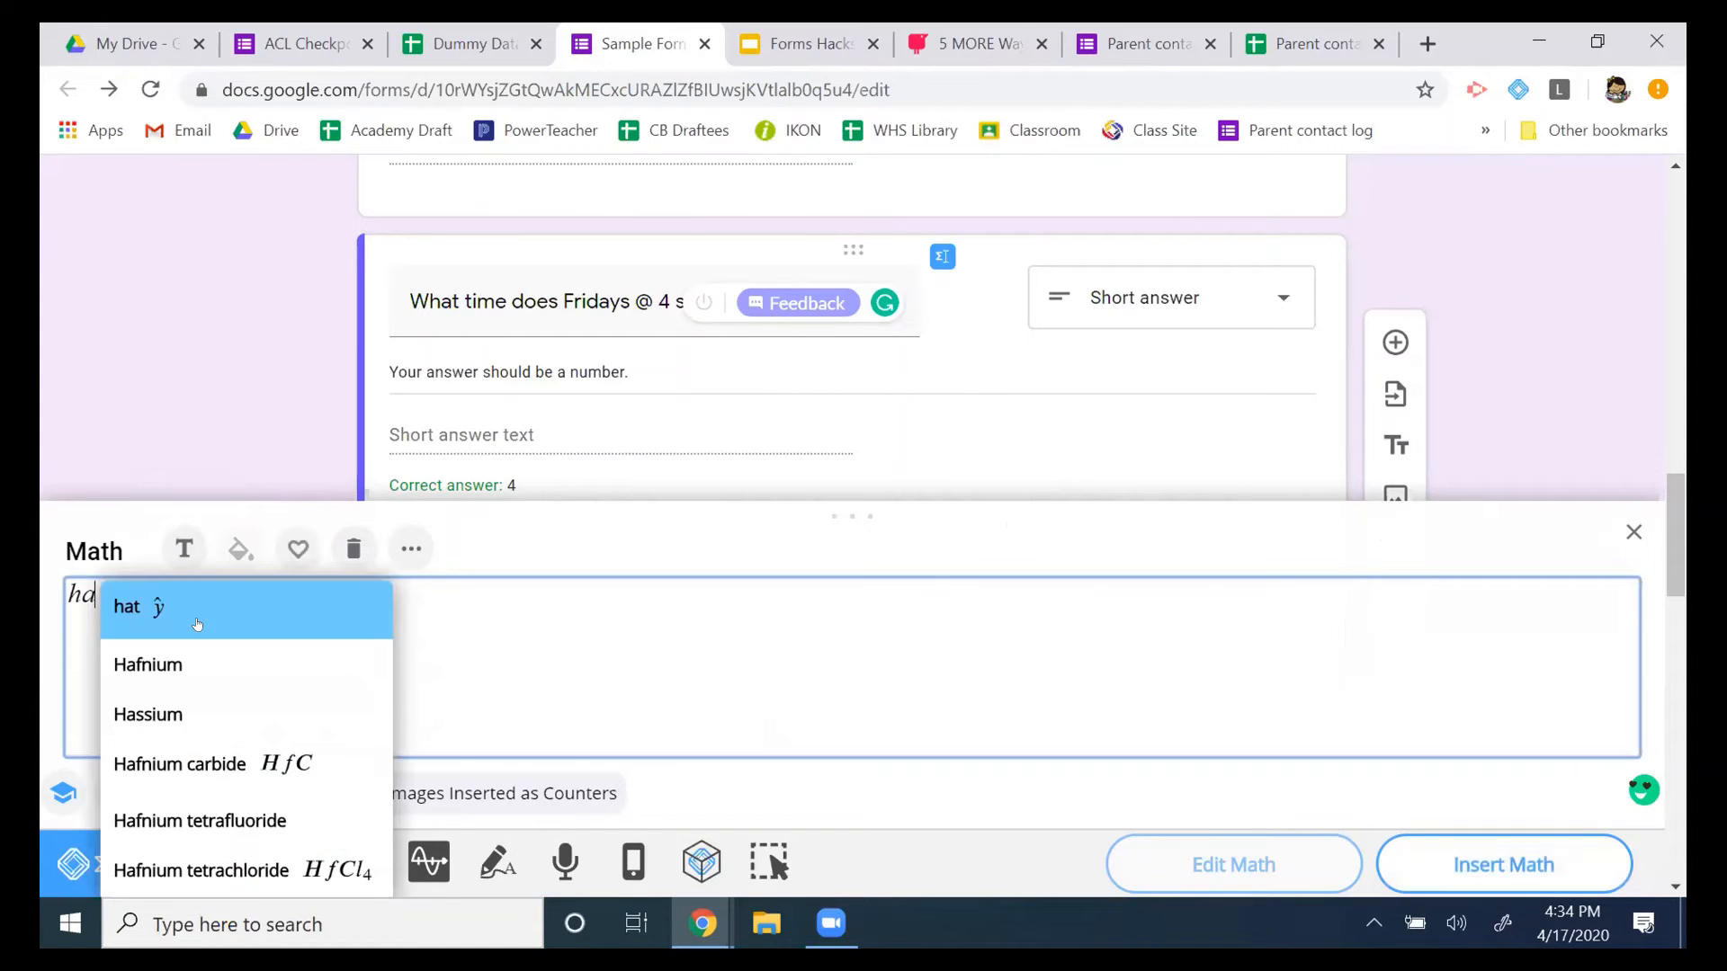
left_click(184, 551)
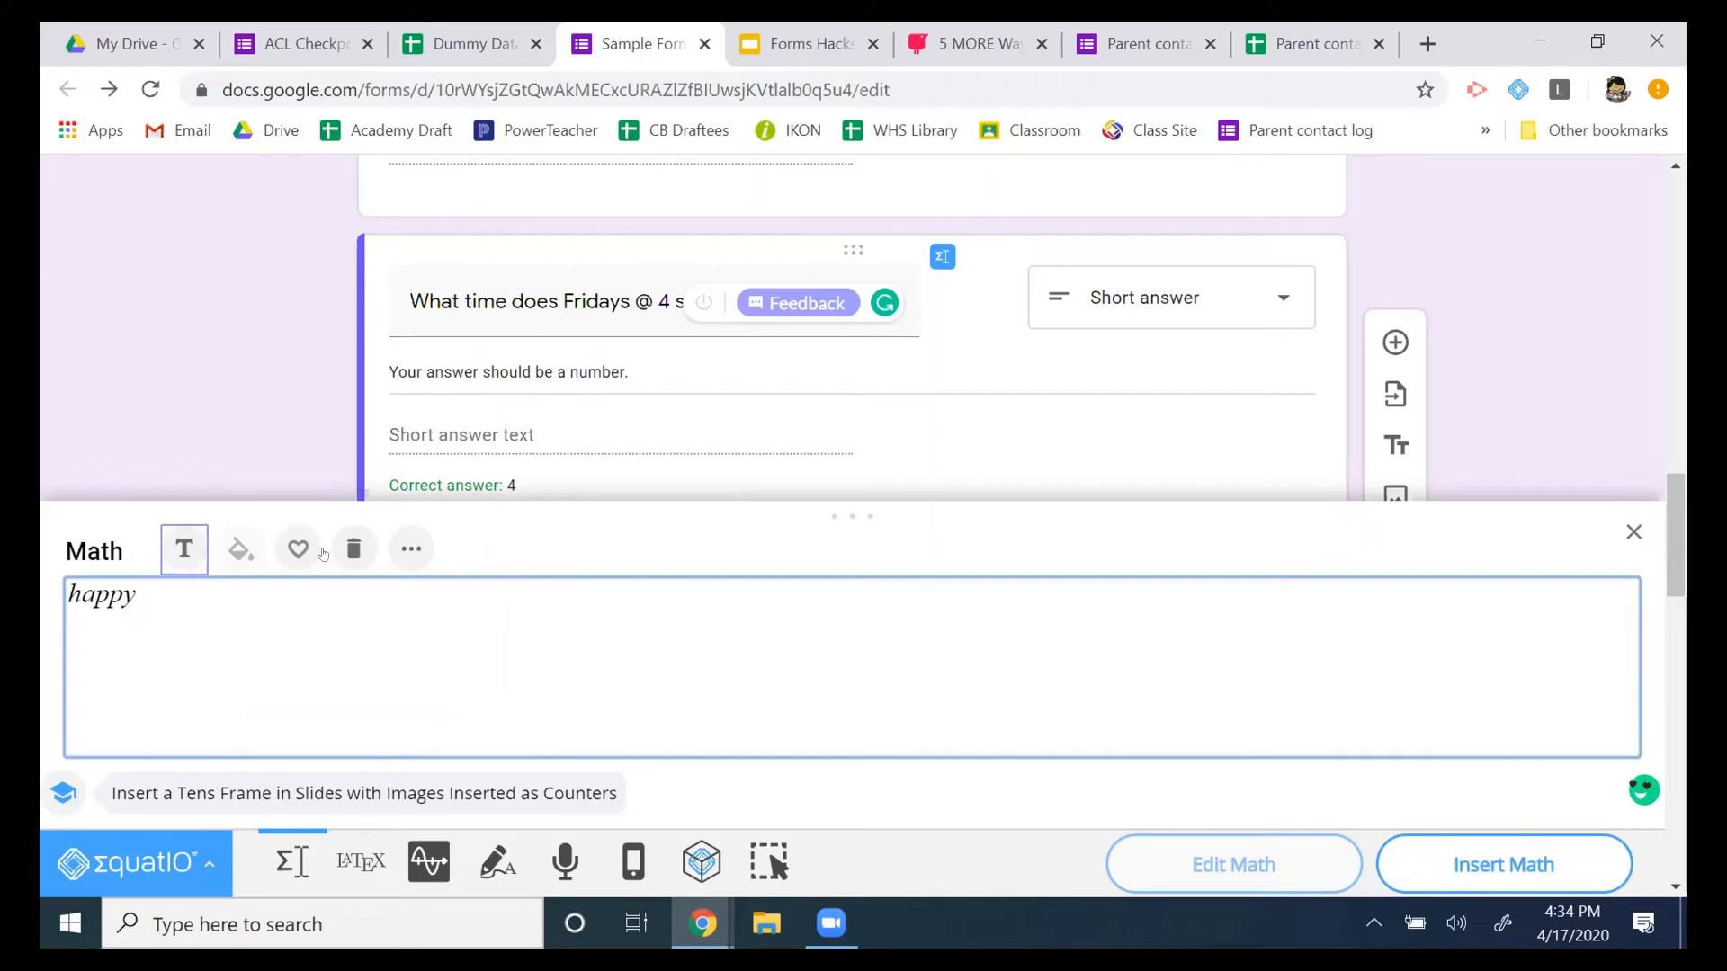
Examine the Layout symbols offered in the math editor, such as subscript, superscript and 2x2 matrices.
left_click(412, 549)
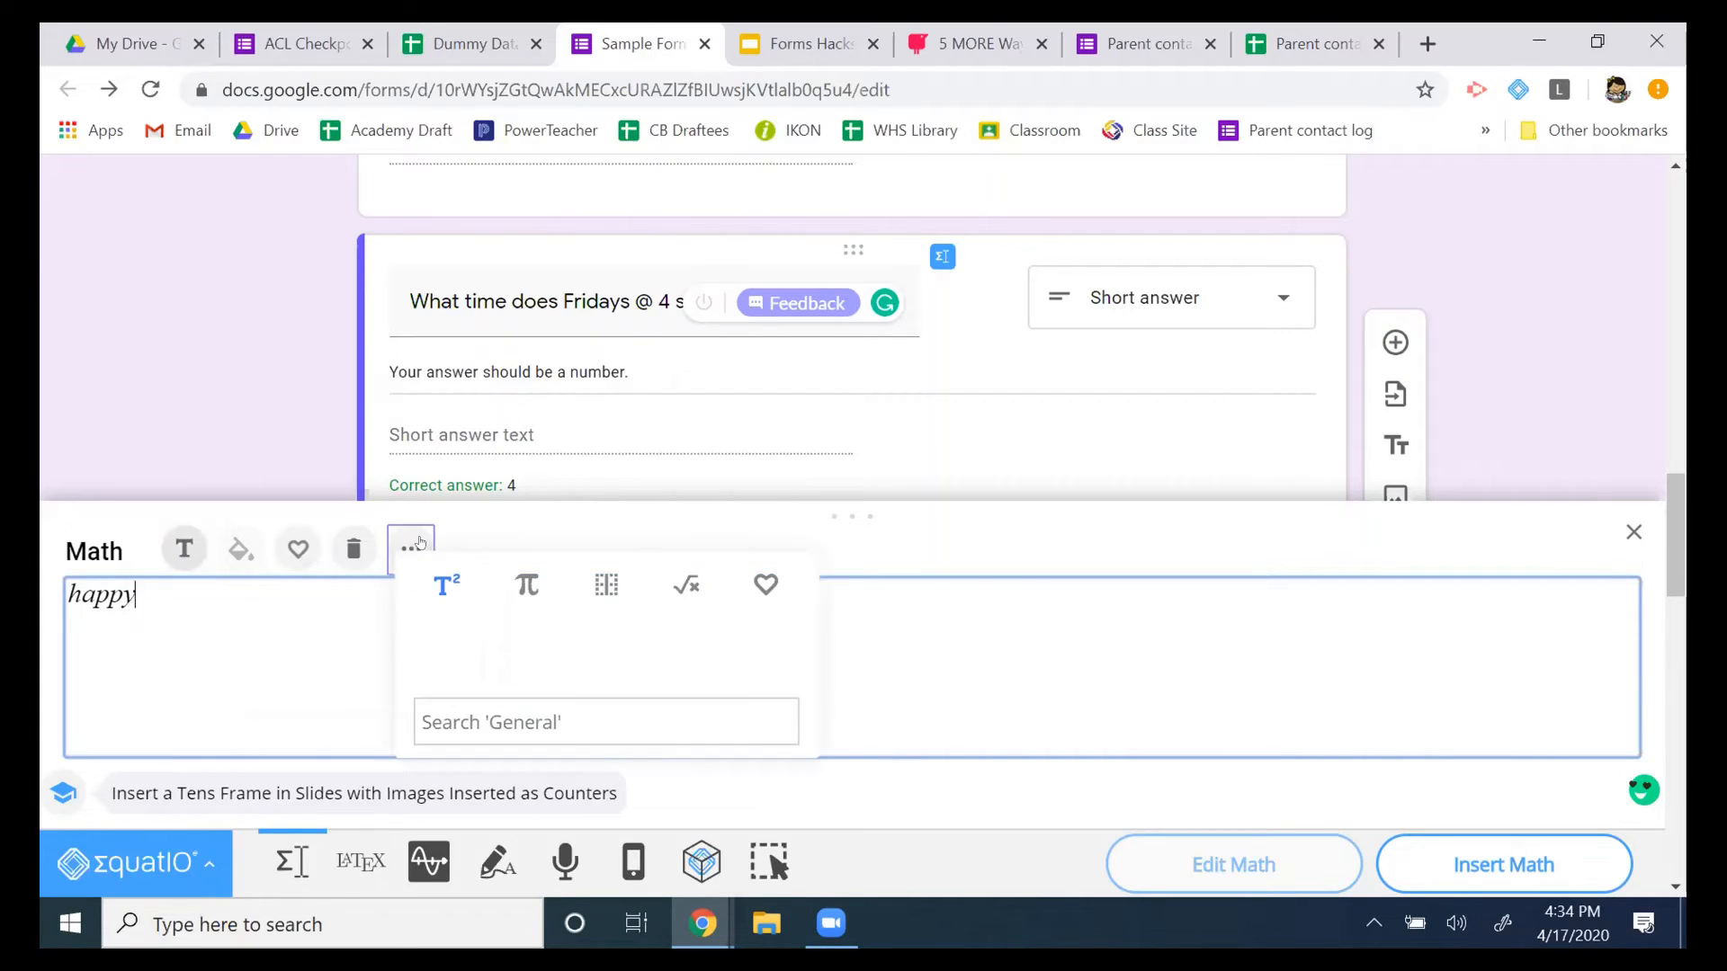
left_click(599, 585)
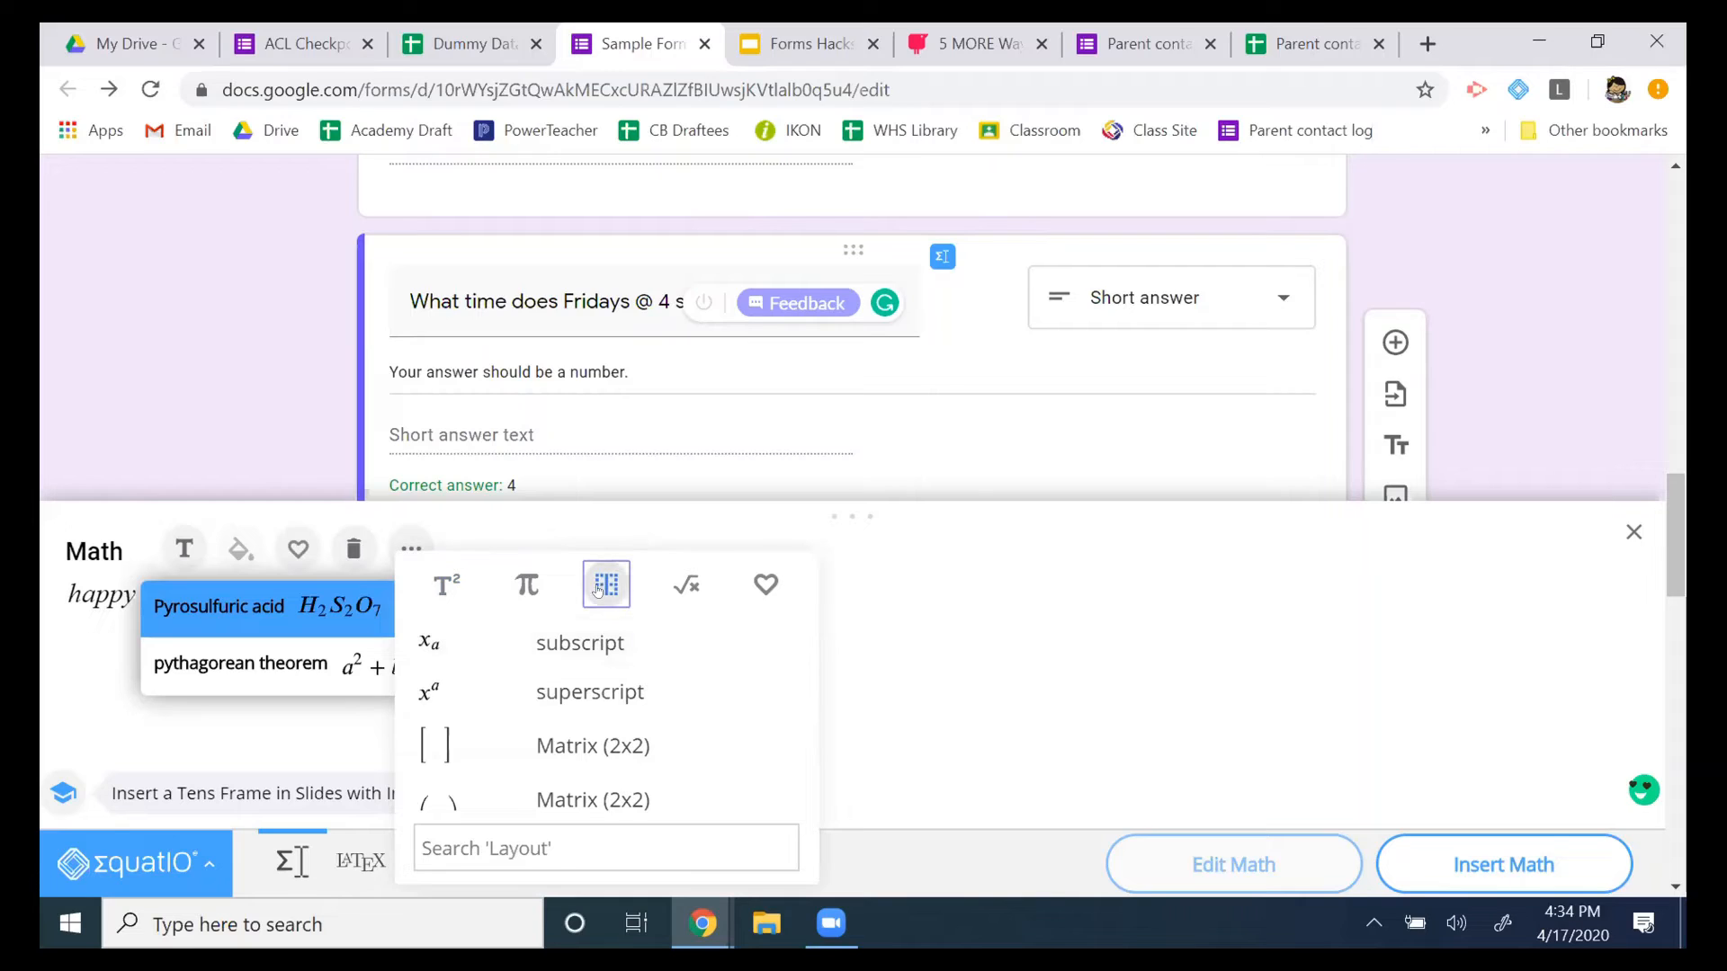
left_click(911, 592)
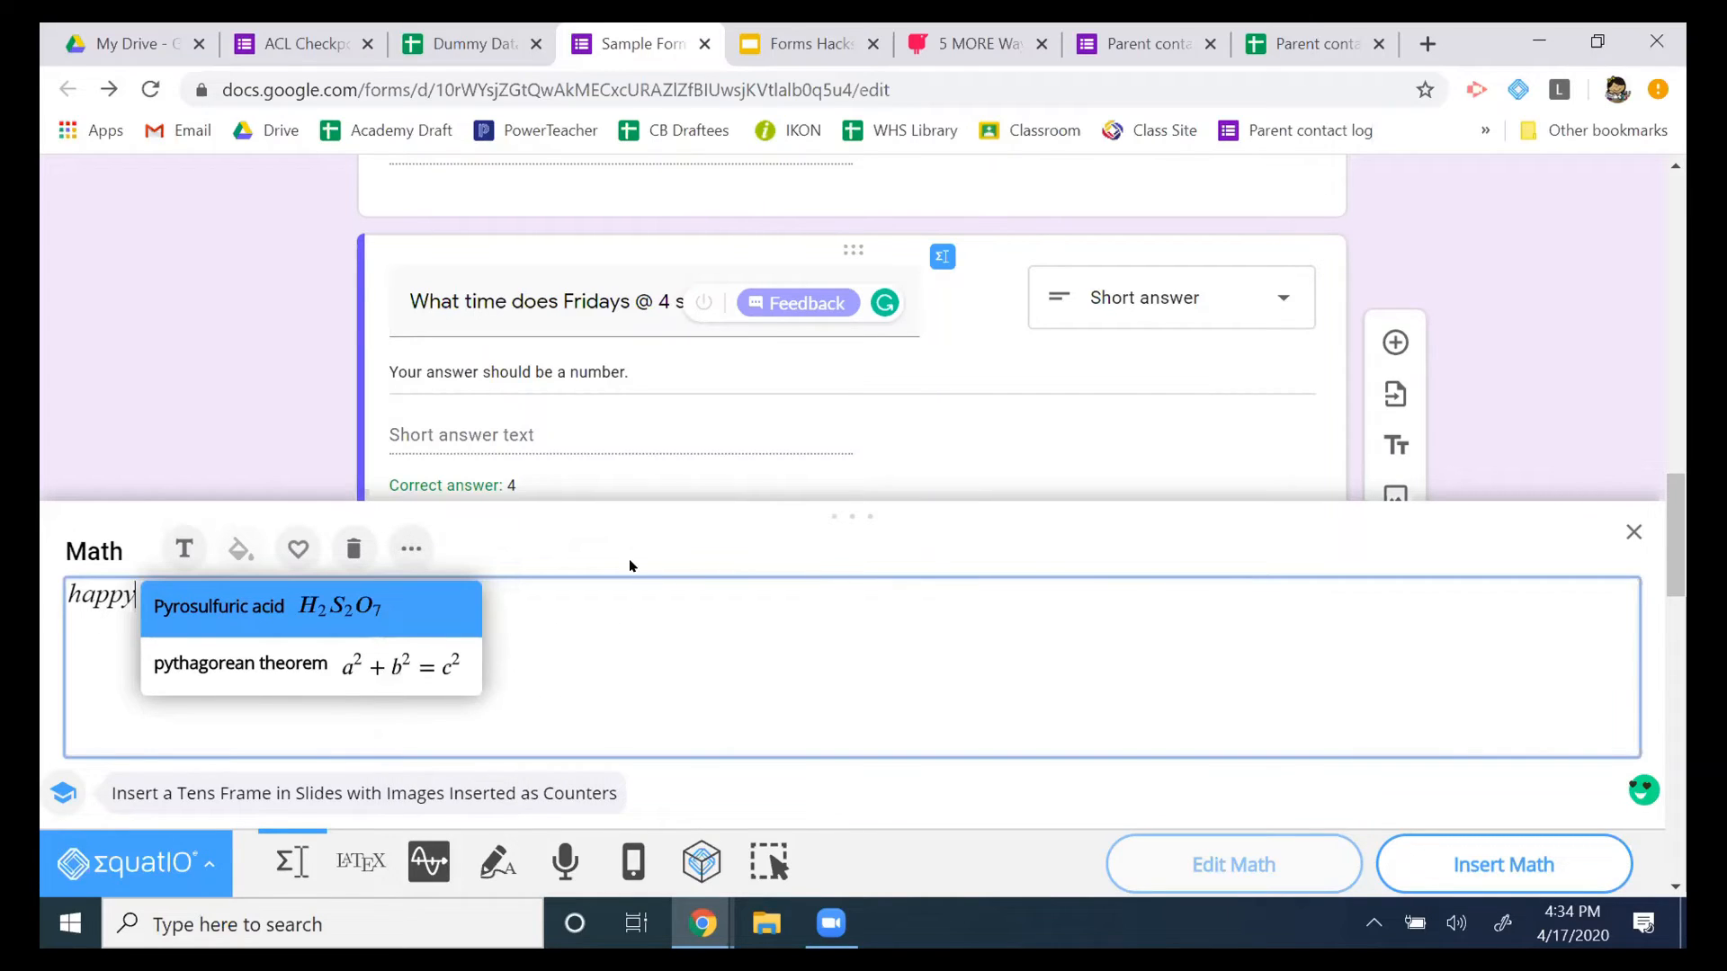
left_click(117, 584)
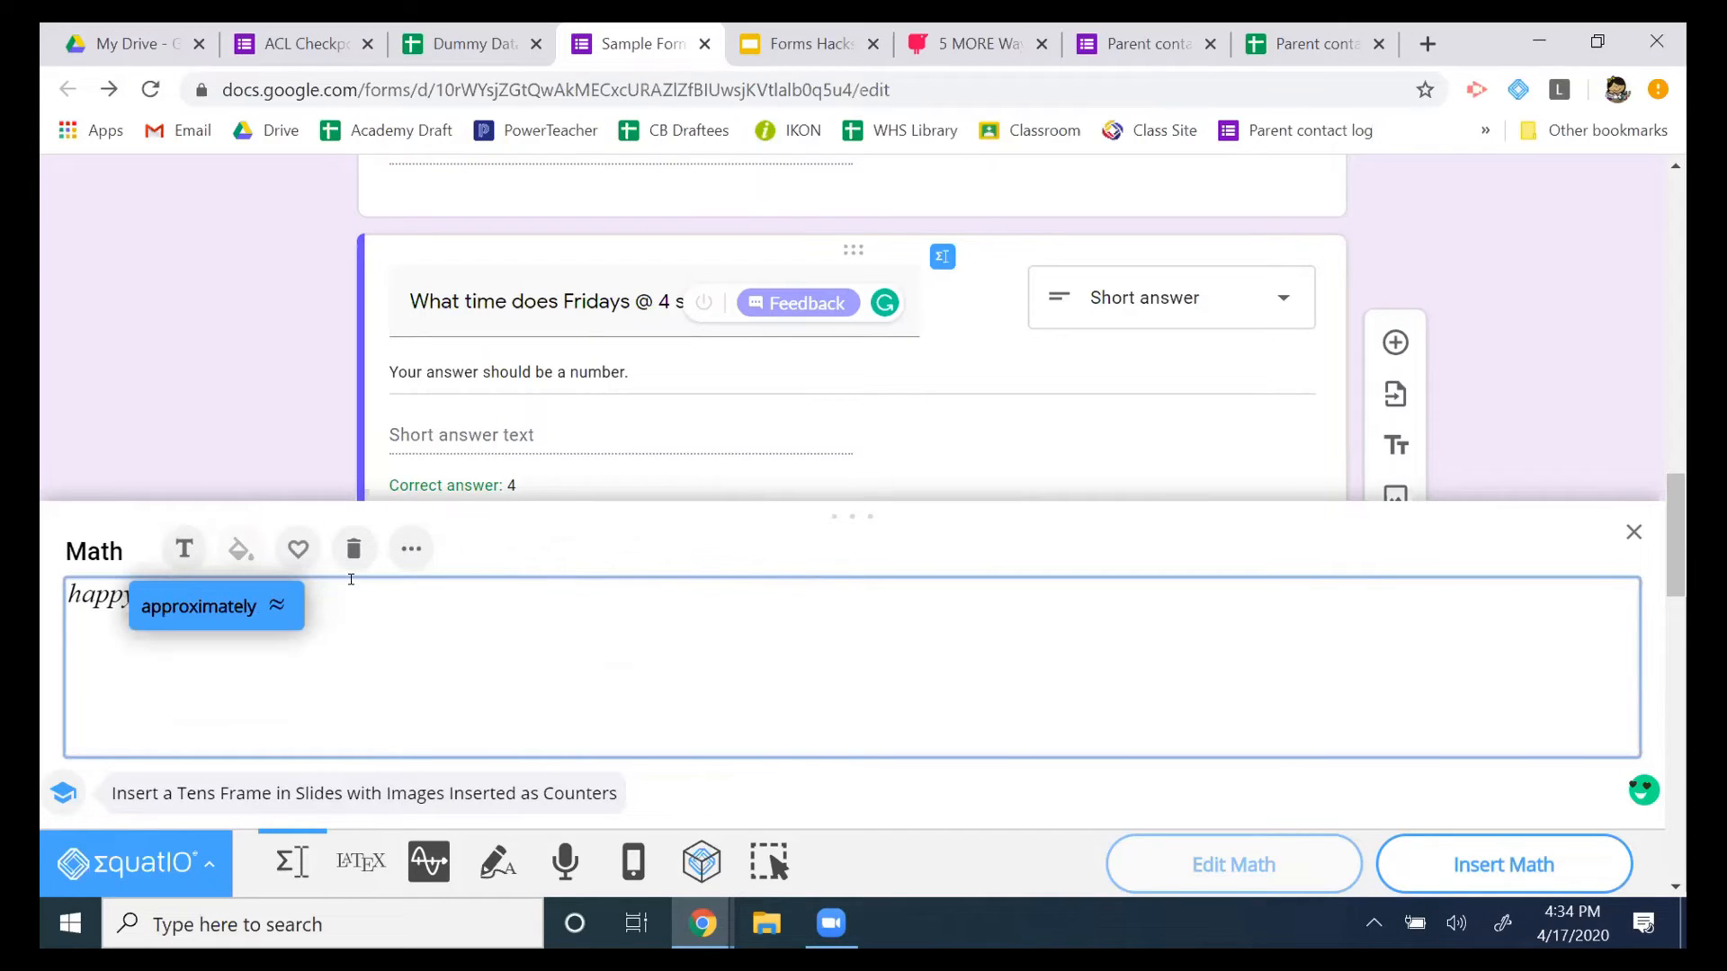
left_click(364, 609)
left_click(416, 549)
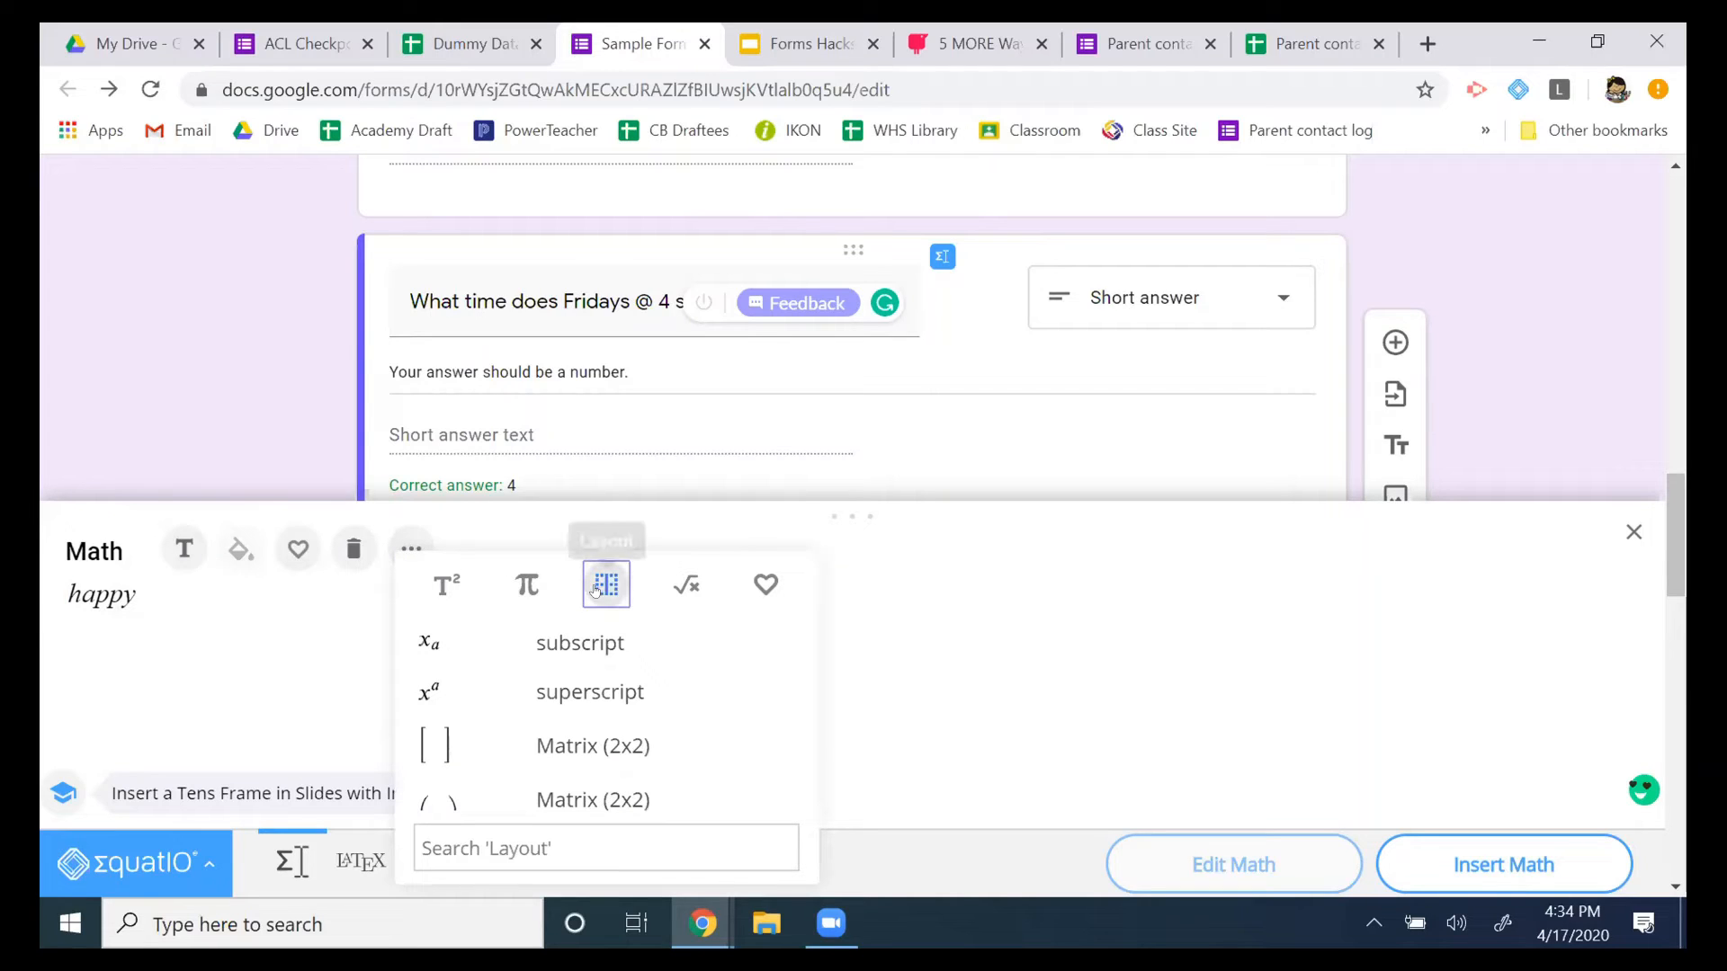
scroll(609, 689, "down", 5)
scroll(609, 690, "down", 5)
left_click(600, 587)
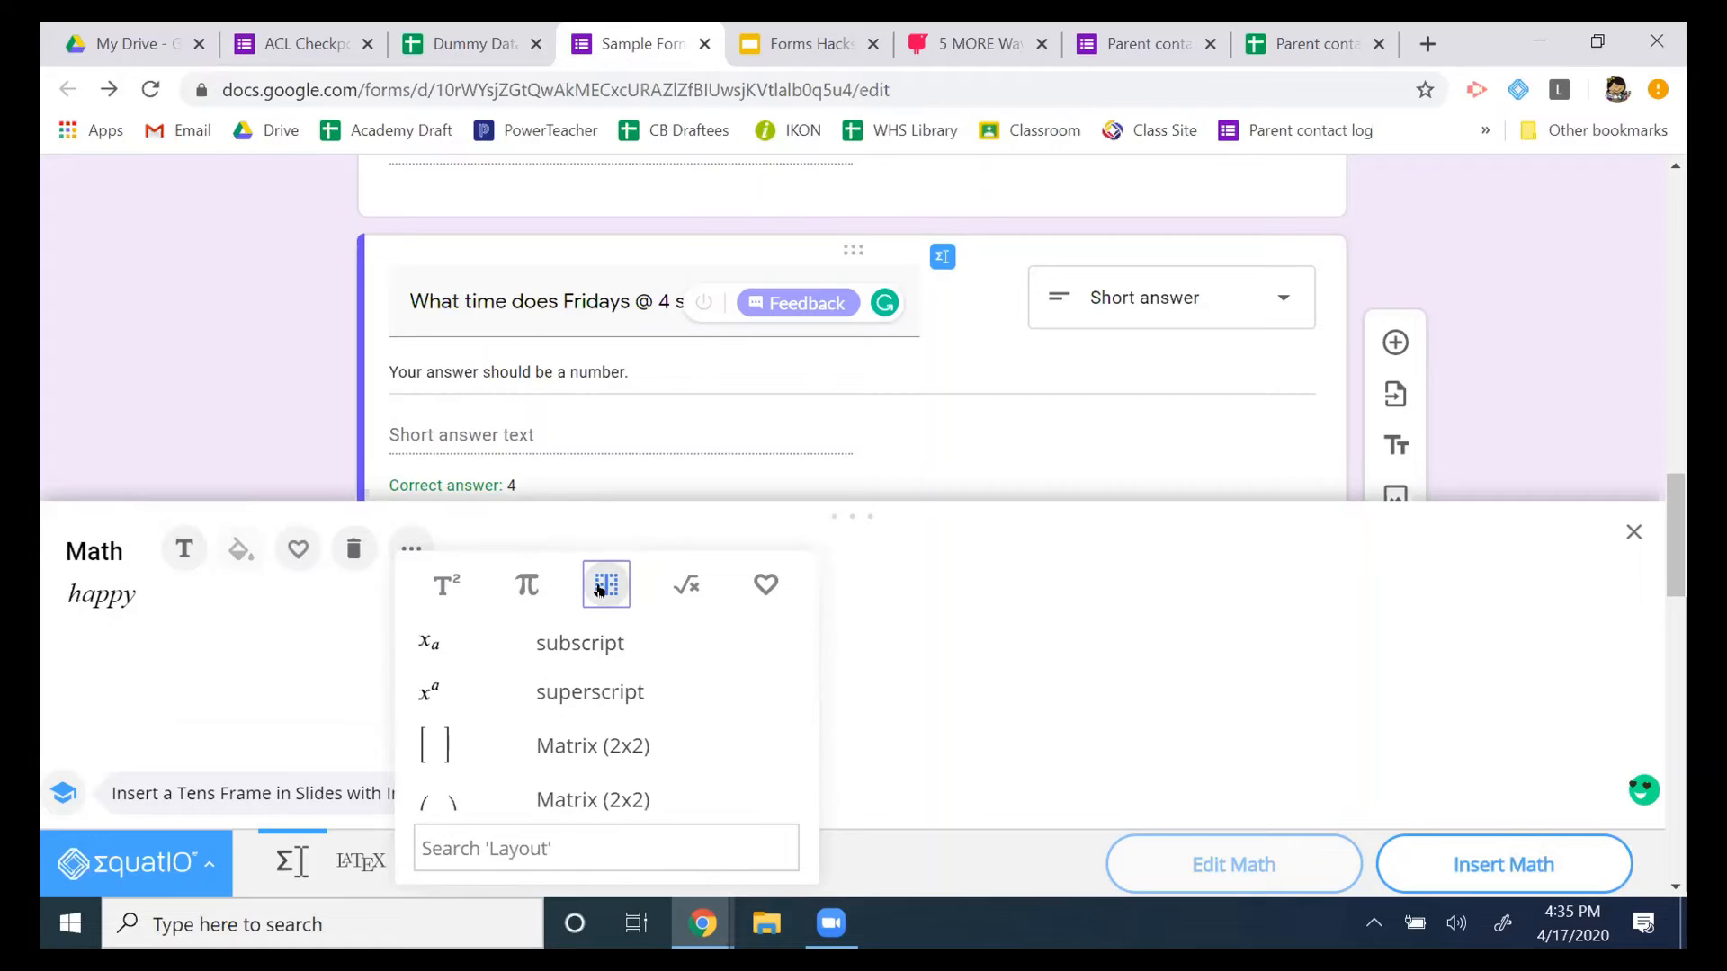
Insert the suggested formula for pyrosulfuric acid, H2S2O7, and delete the leftover letters "hap" in front of it.
left_click(309, 605)
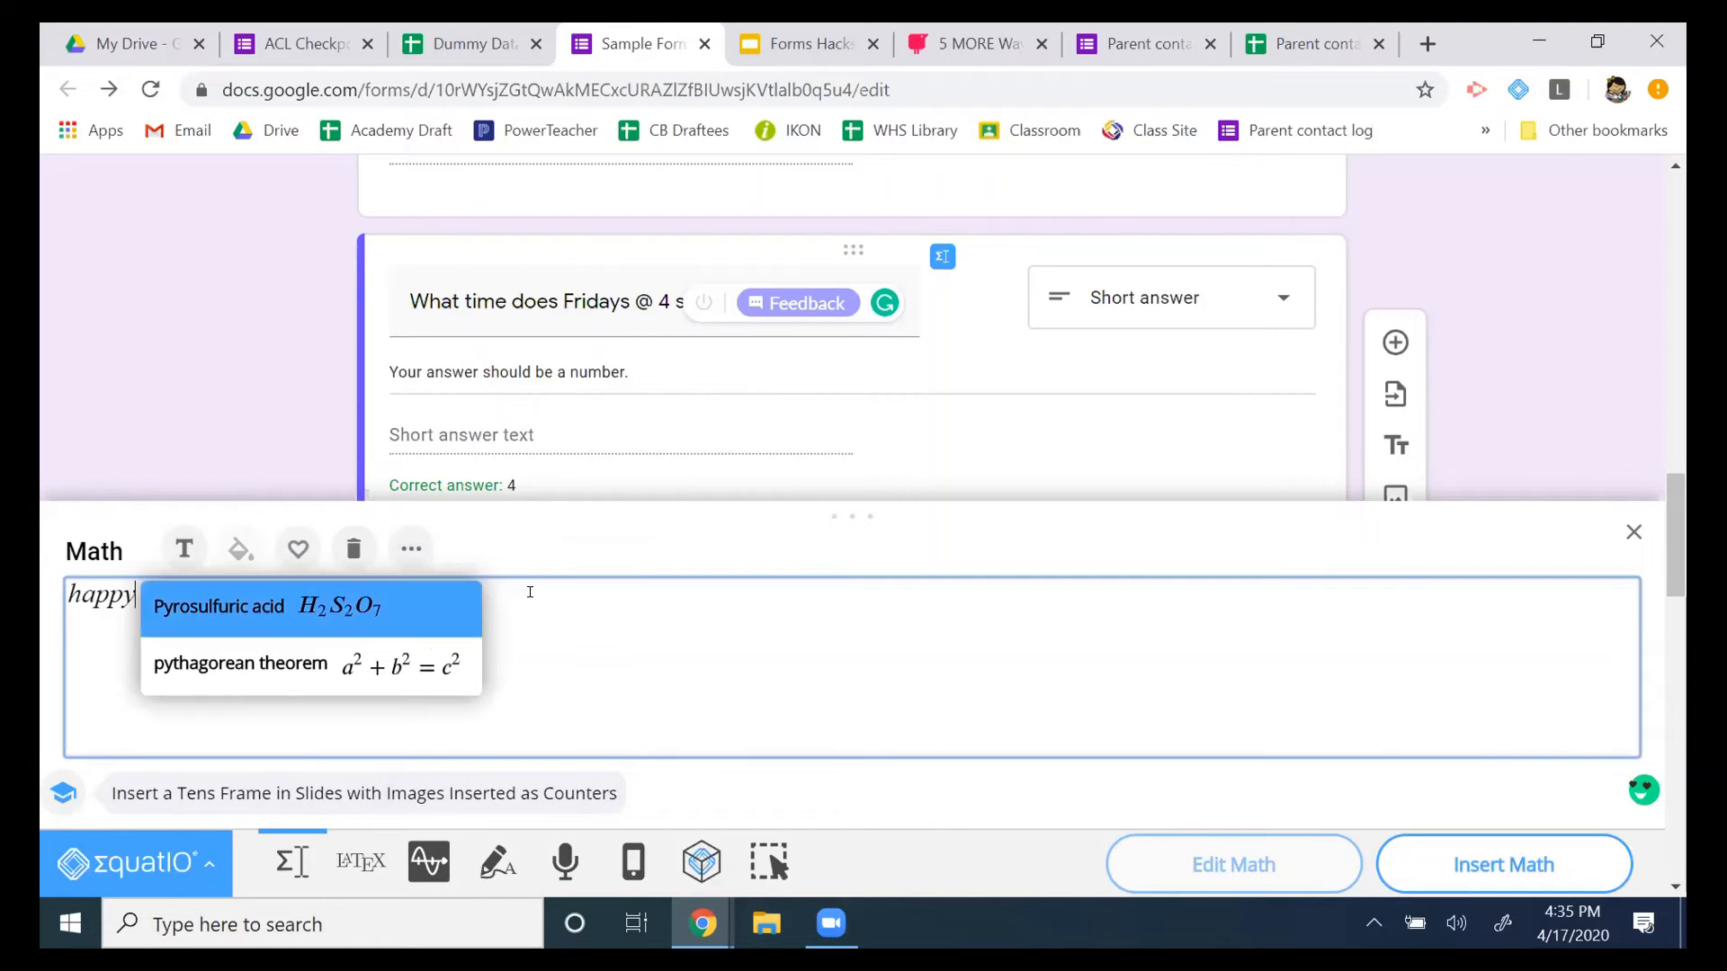
left_click(448, 594)
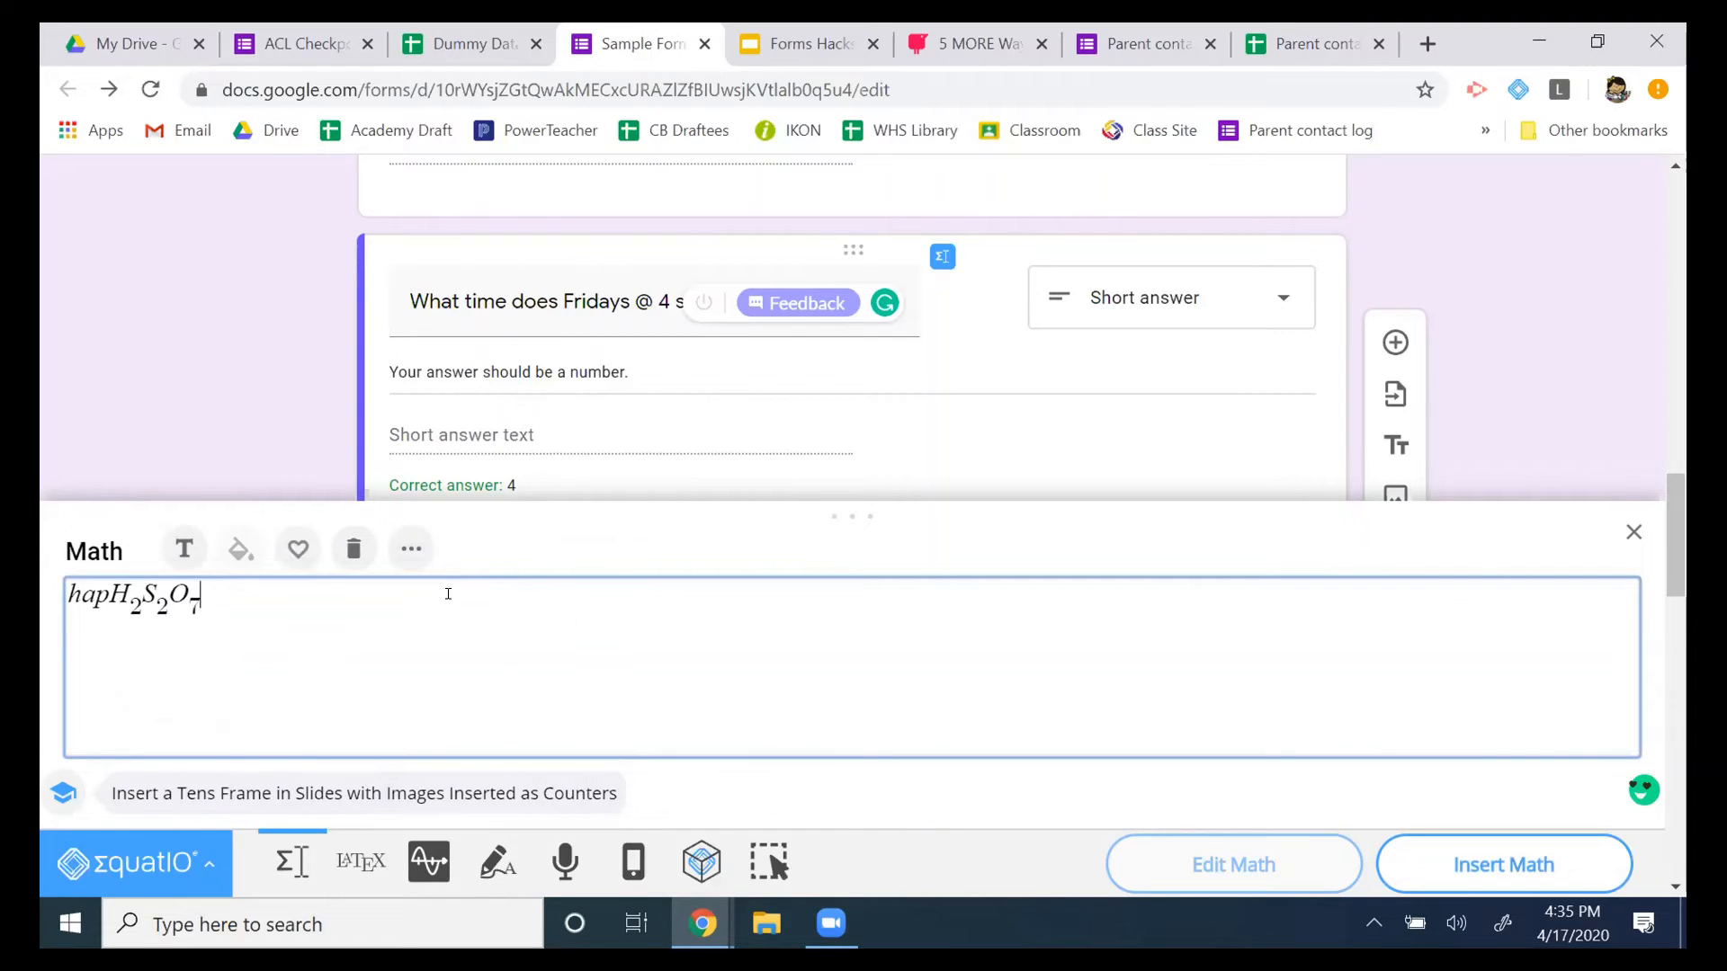
double_click(93, 596)
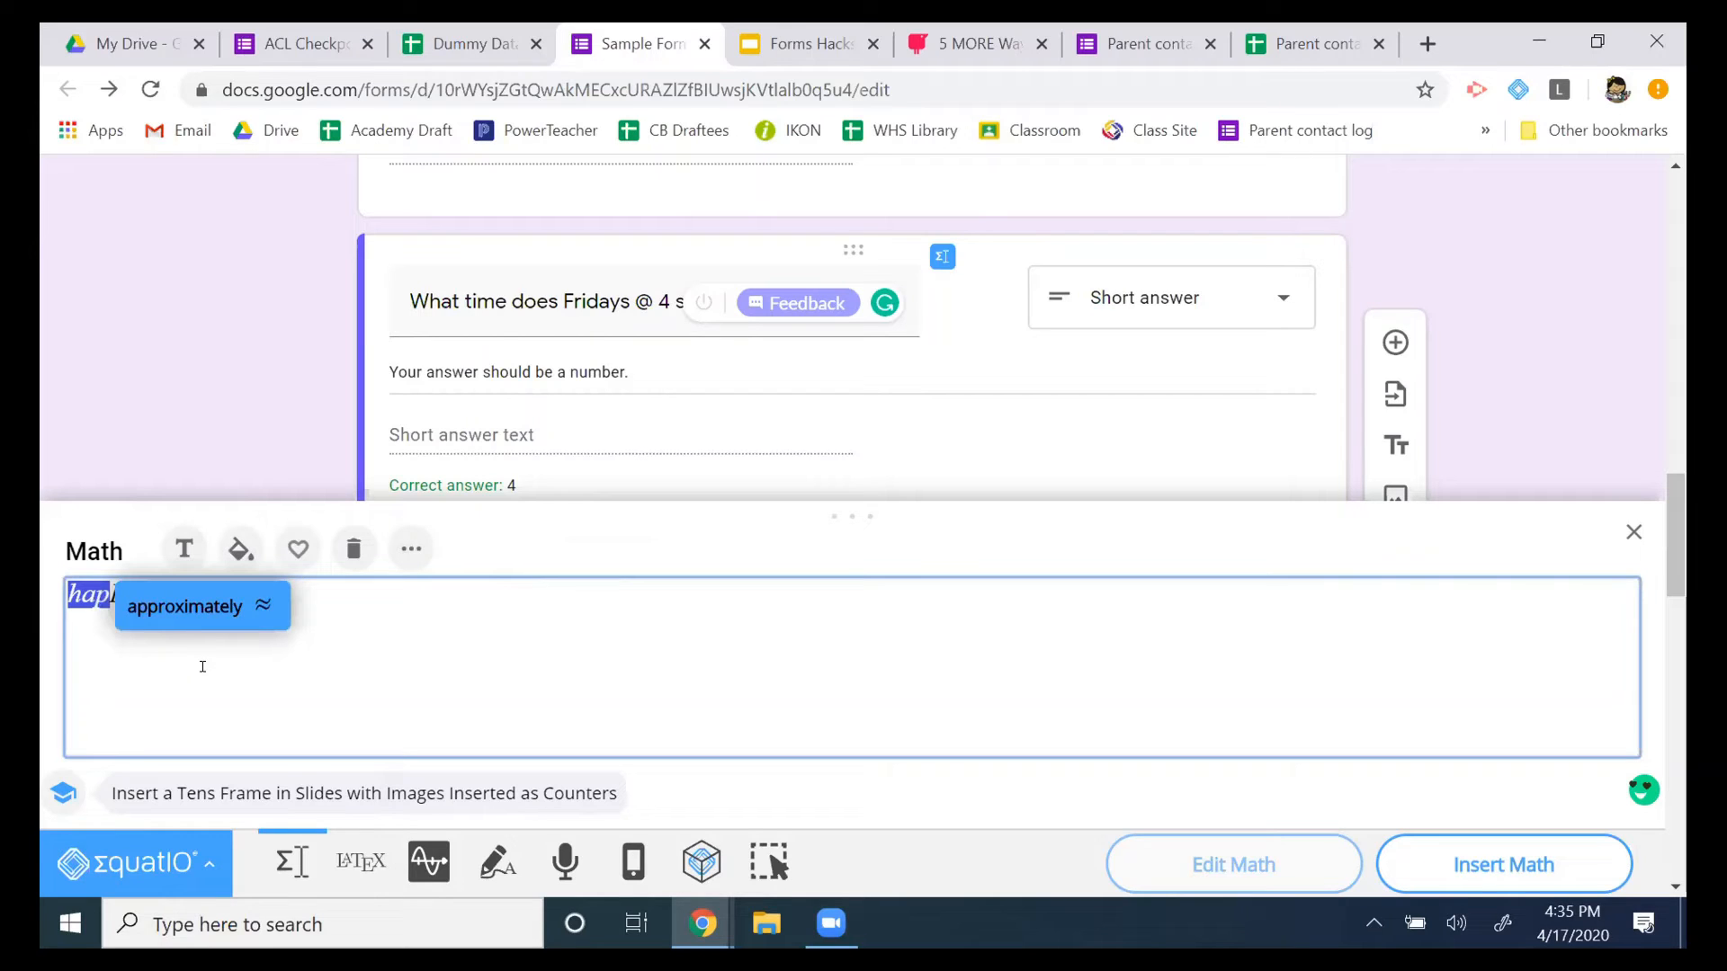
key("BackSpace")
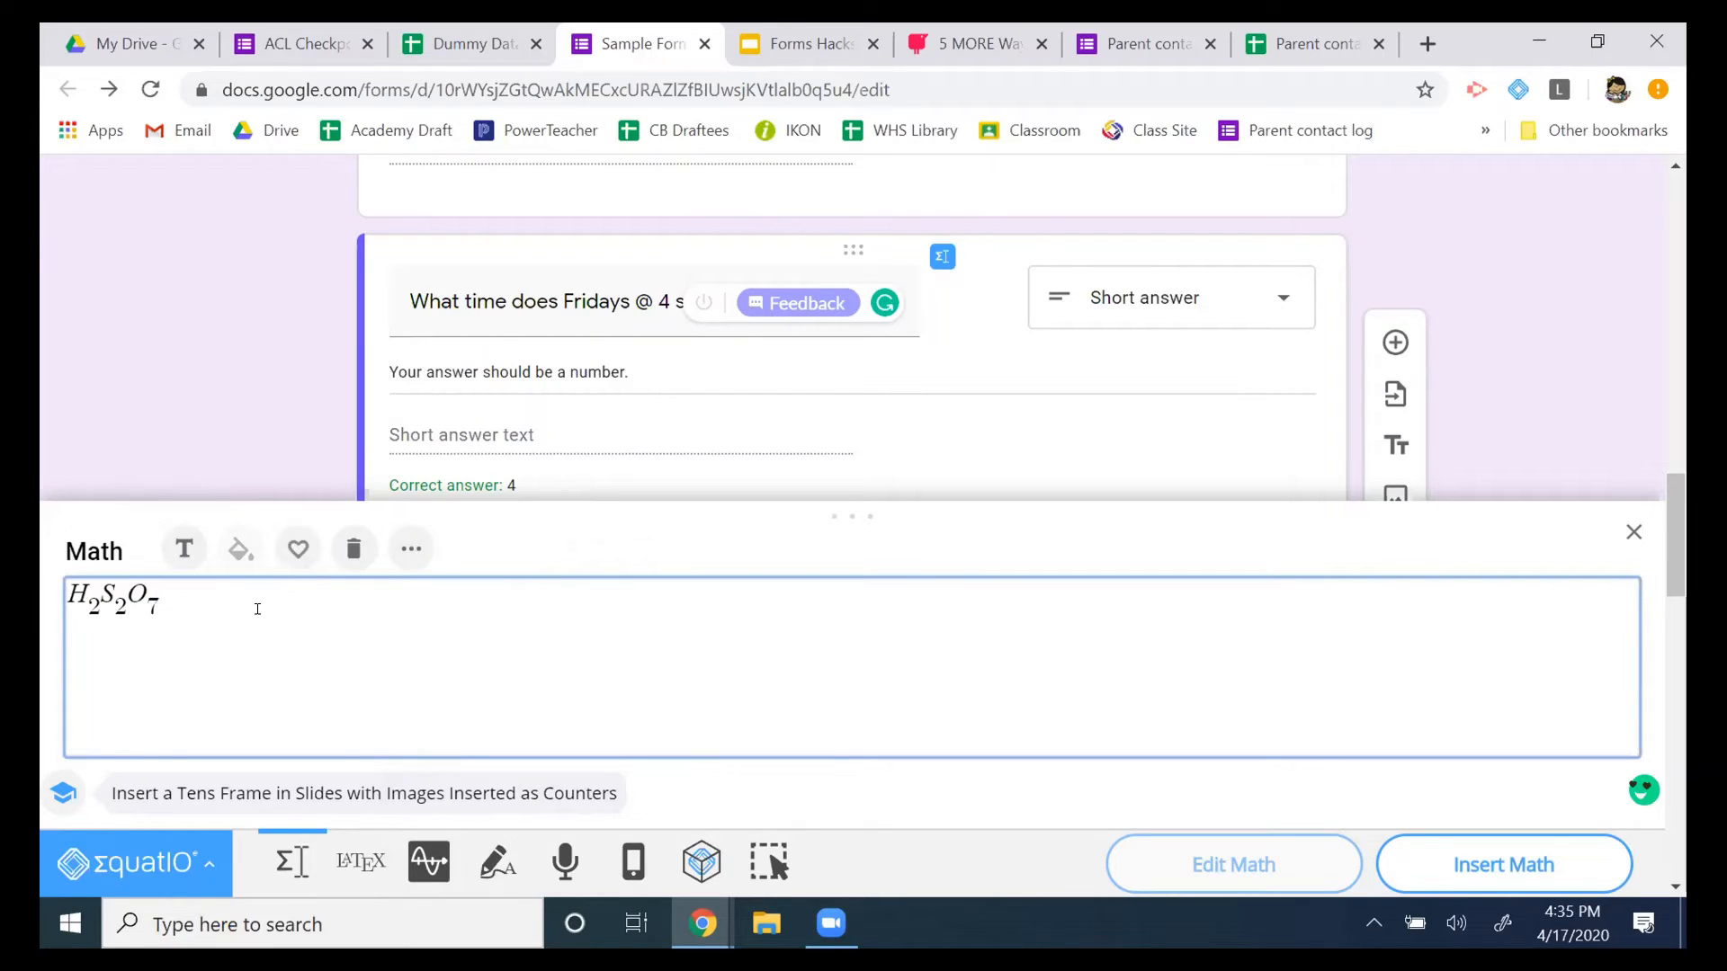
Add the text "word" on a second line below the formula plus an empty third line, and close the math editor.
key("Return")
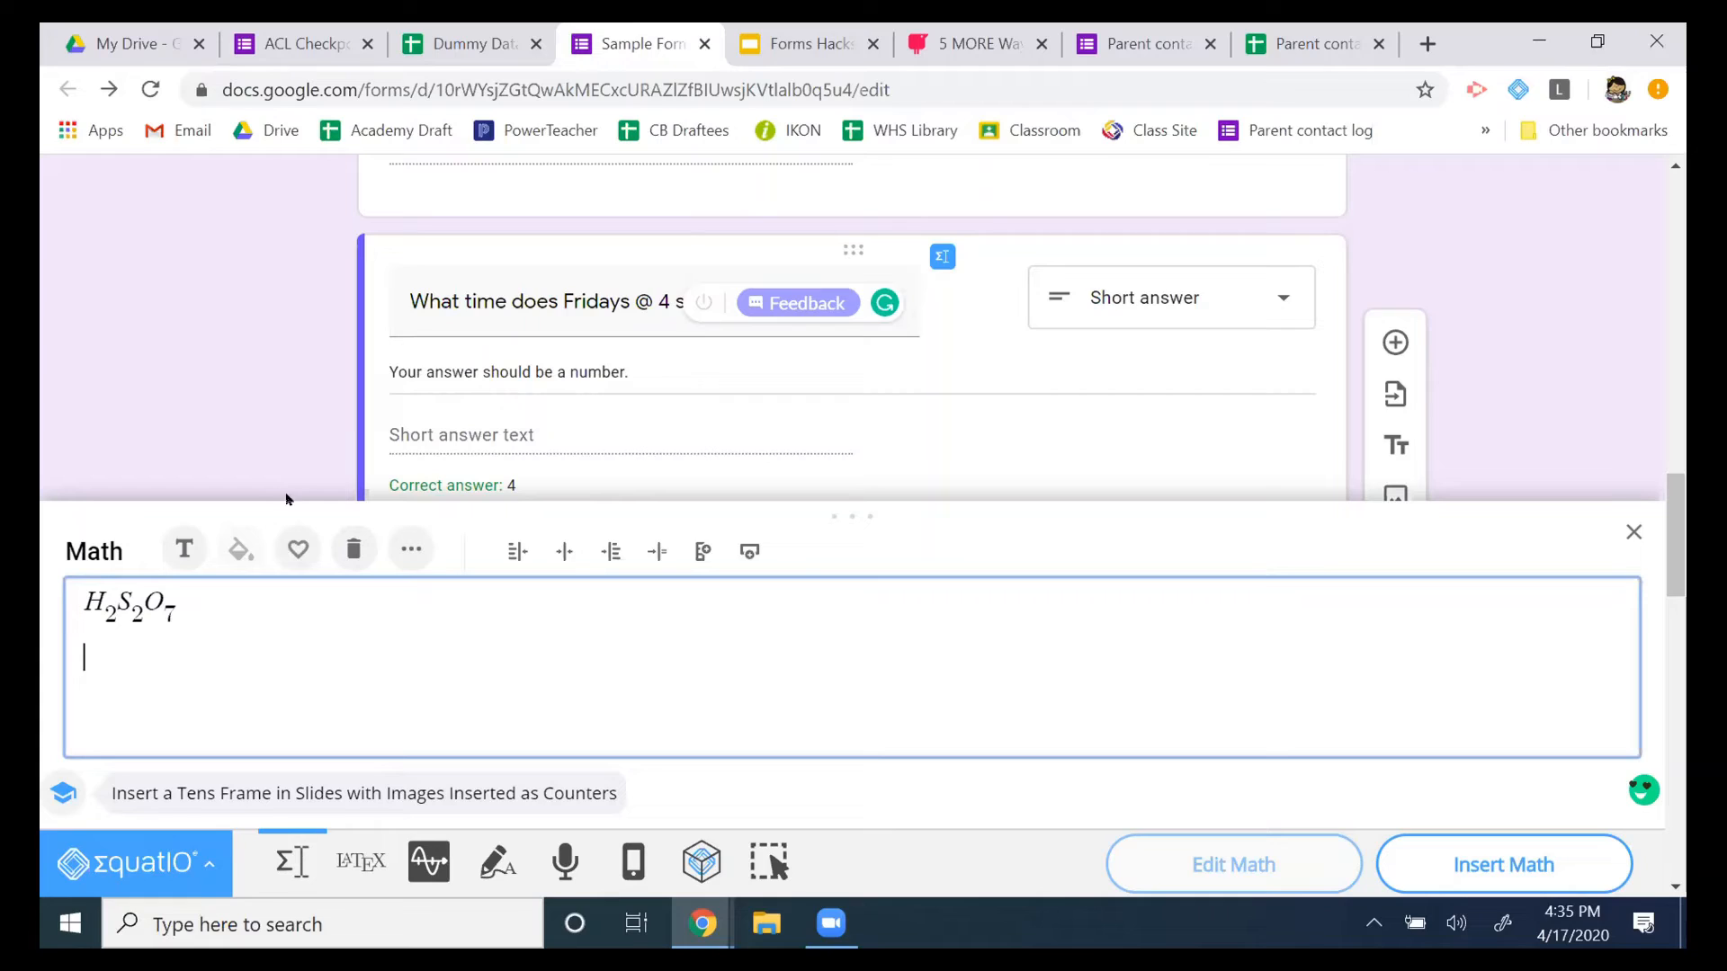
type("word")
key("Return")
left_click(838, 511)
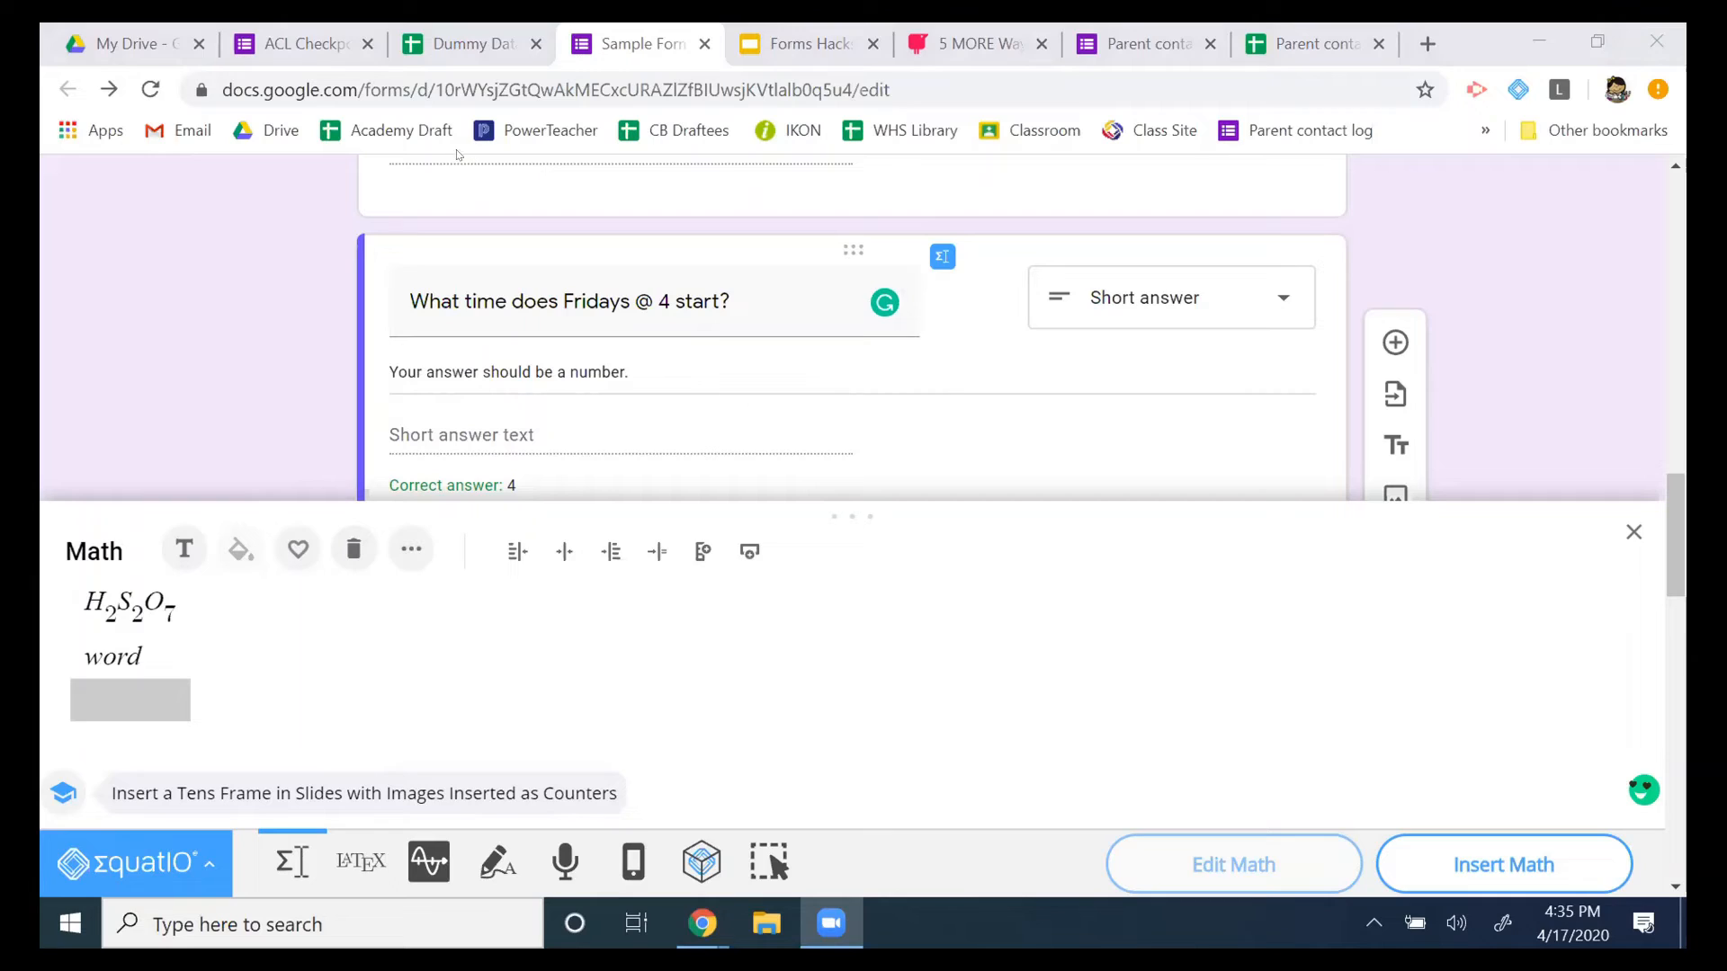
left_click(341, 261)
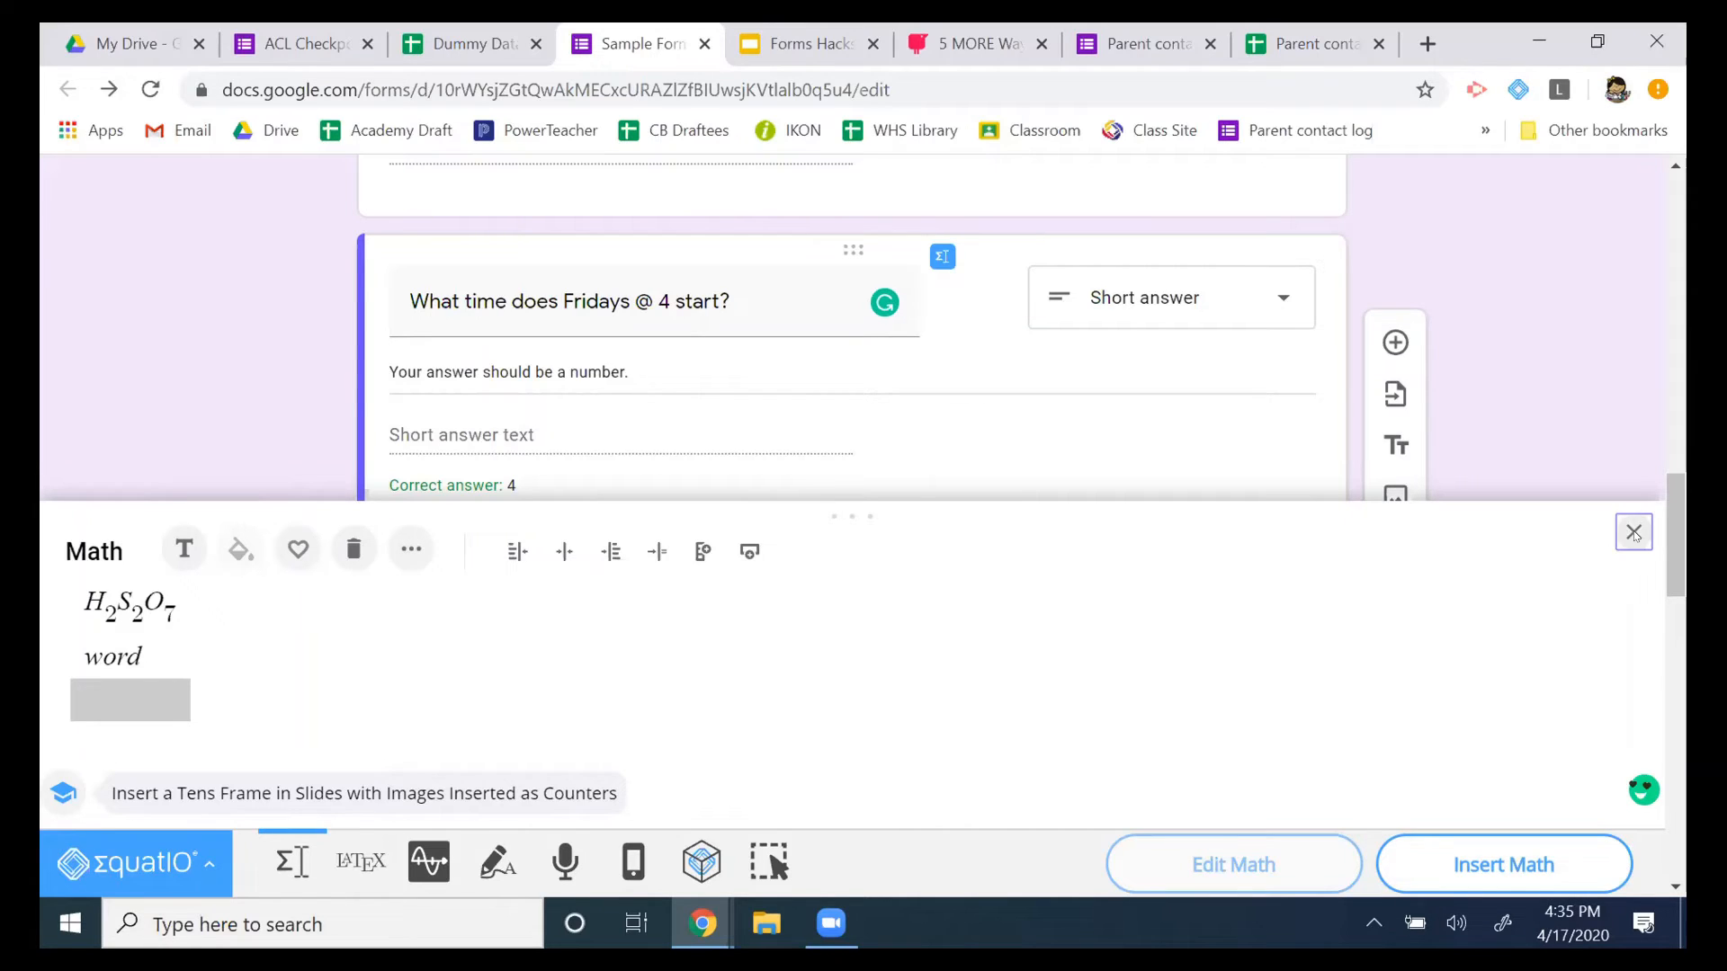
left_click(1633, 531)
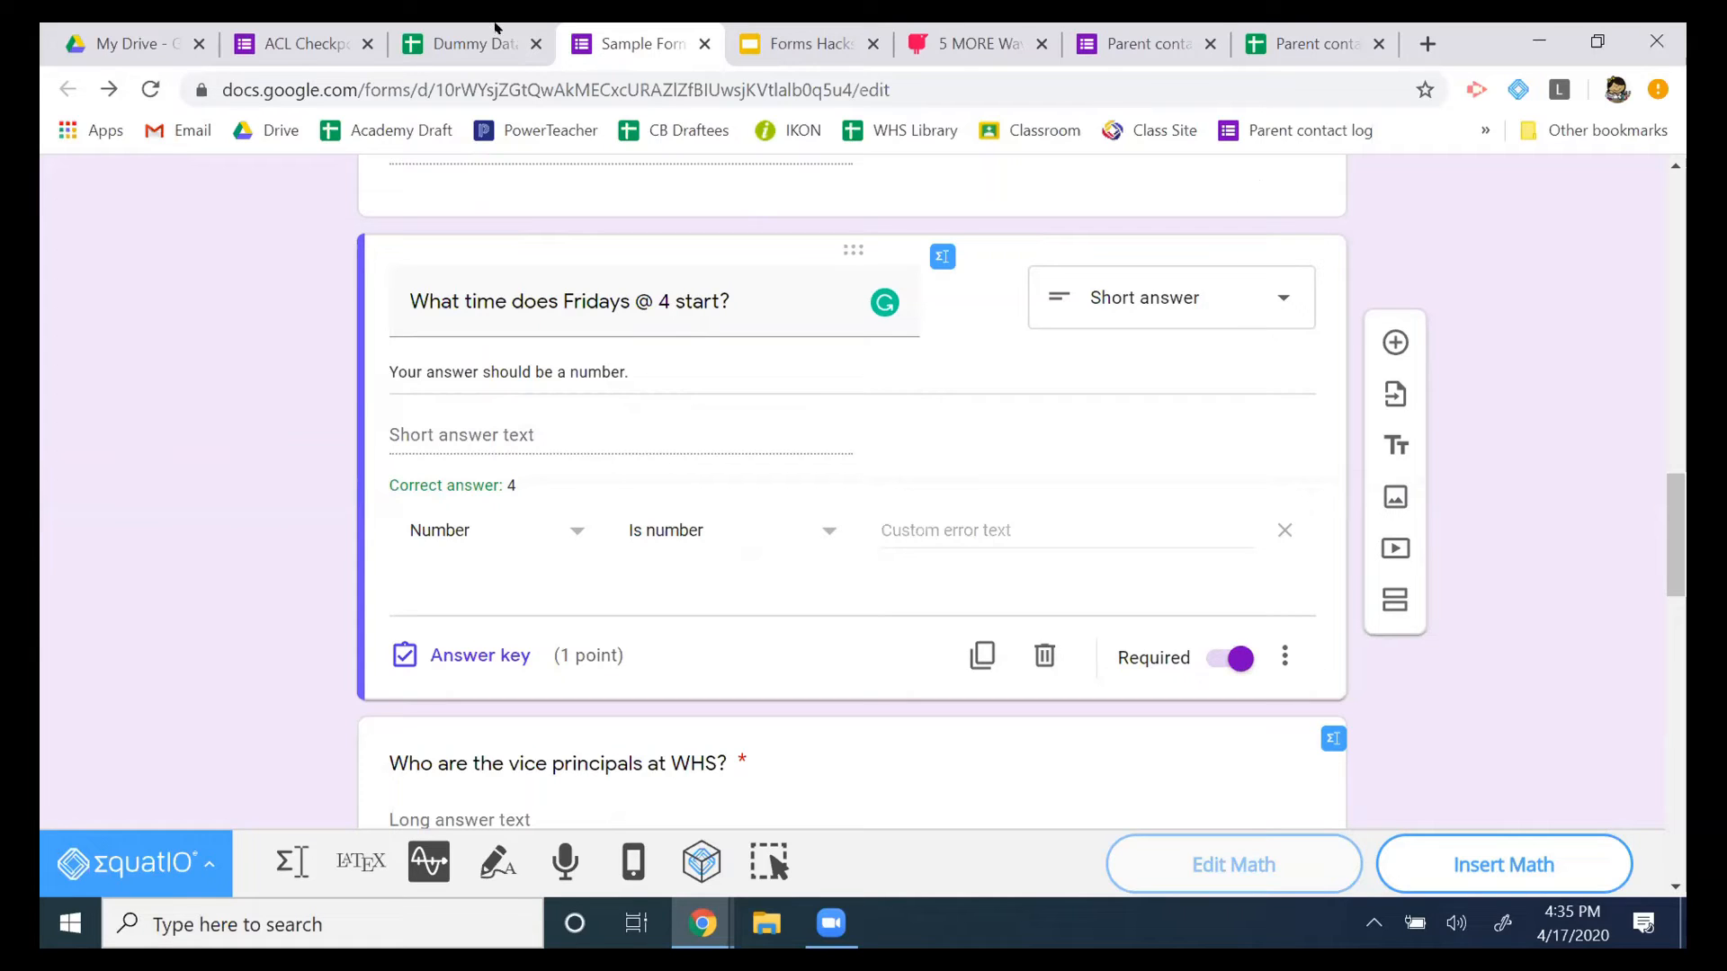
Open the response summary of Sample Form April 17 and examine the Insights section with the total points distribution.
left_click(1135, 43)
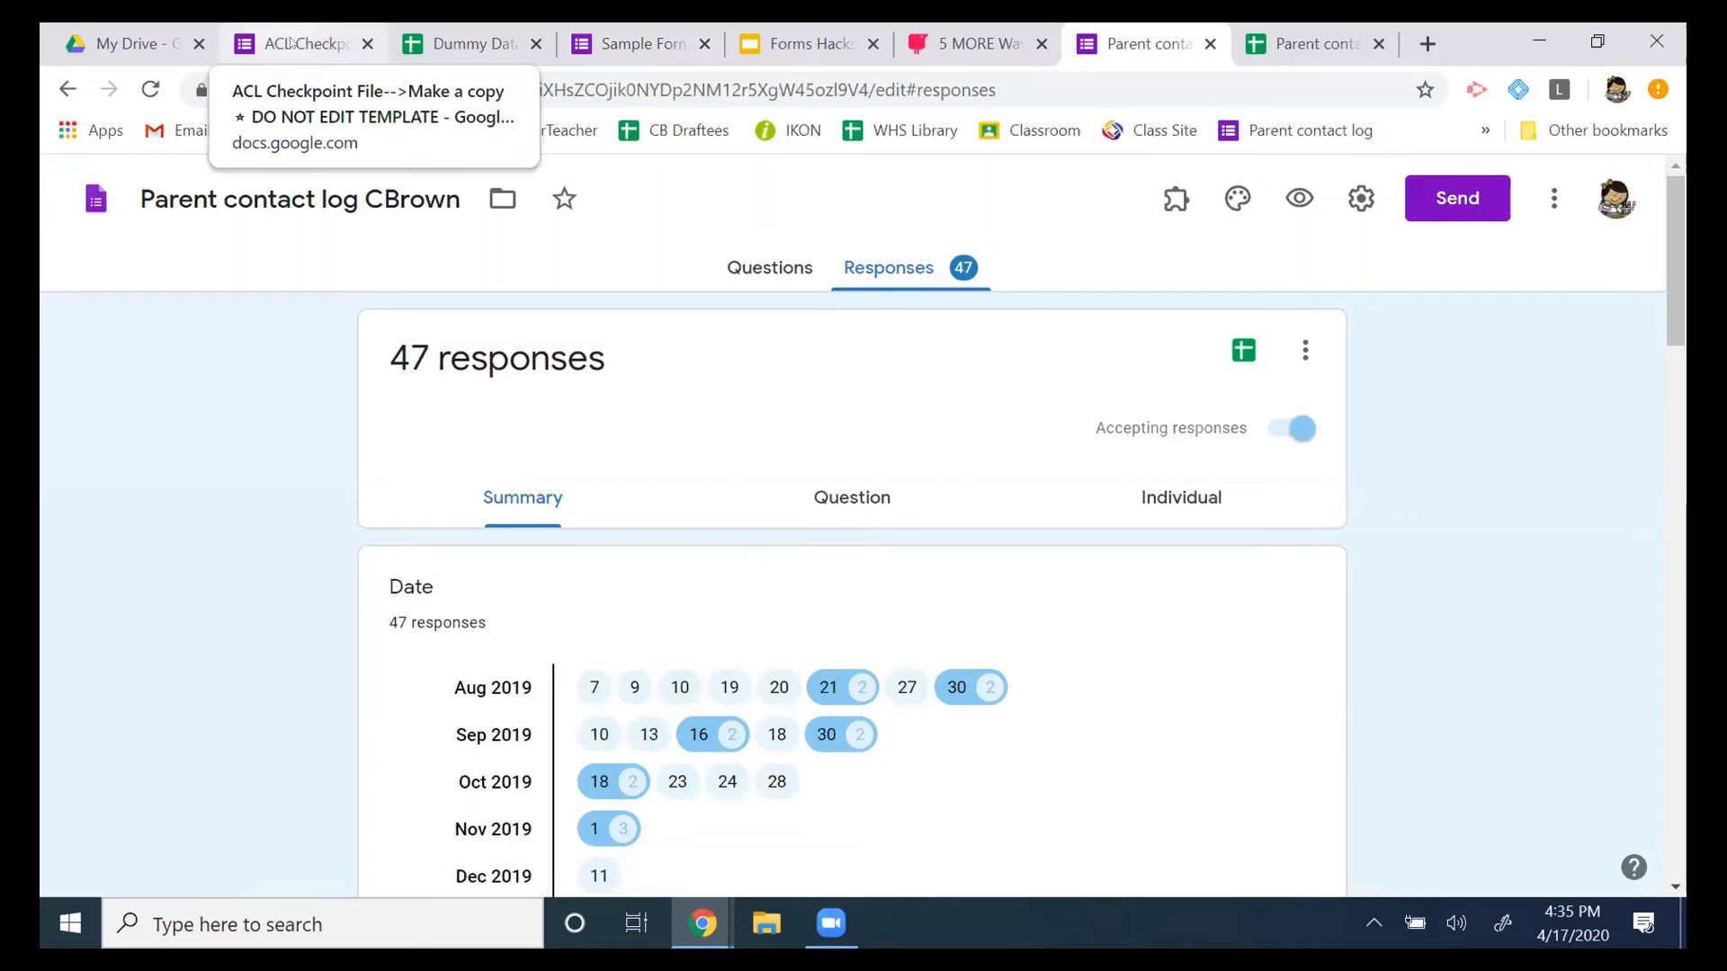
left_click(617, 41)
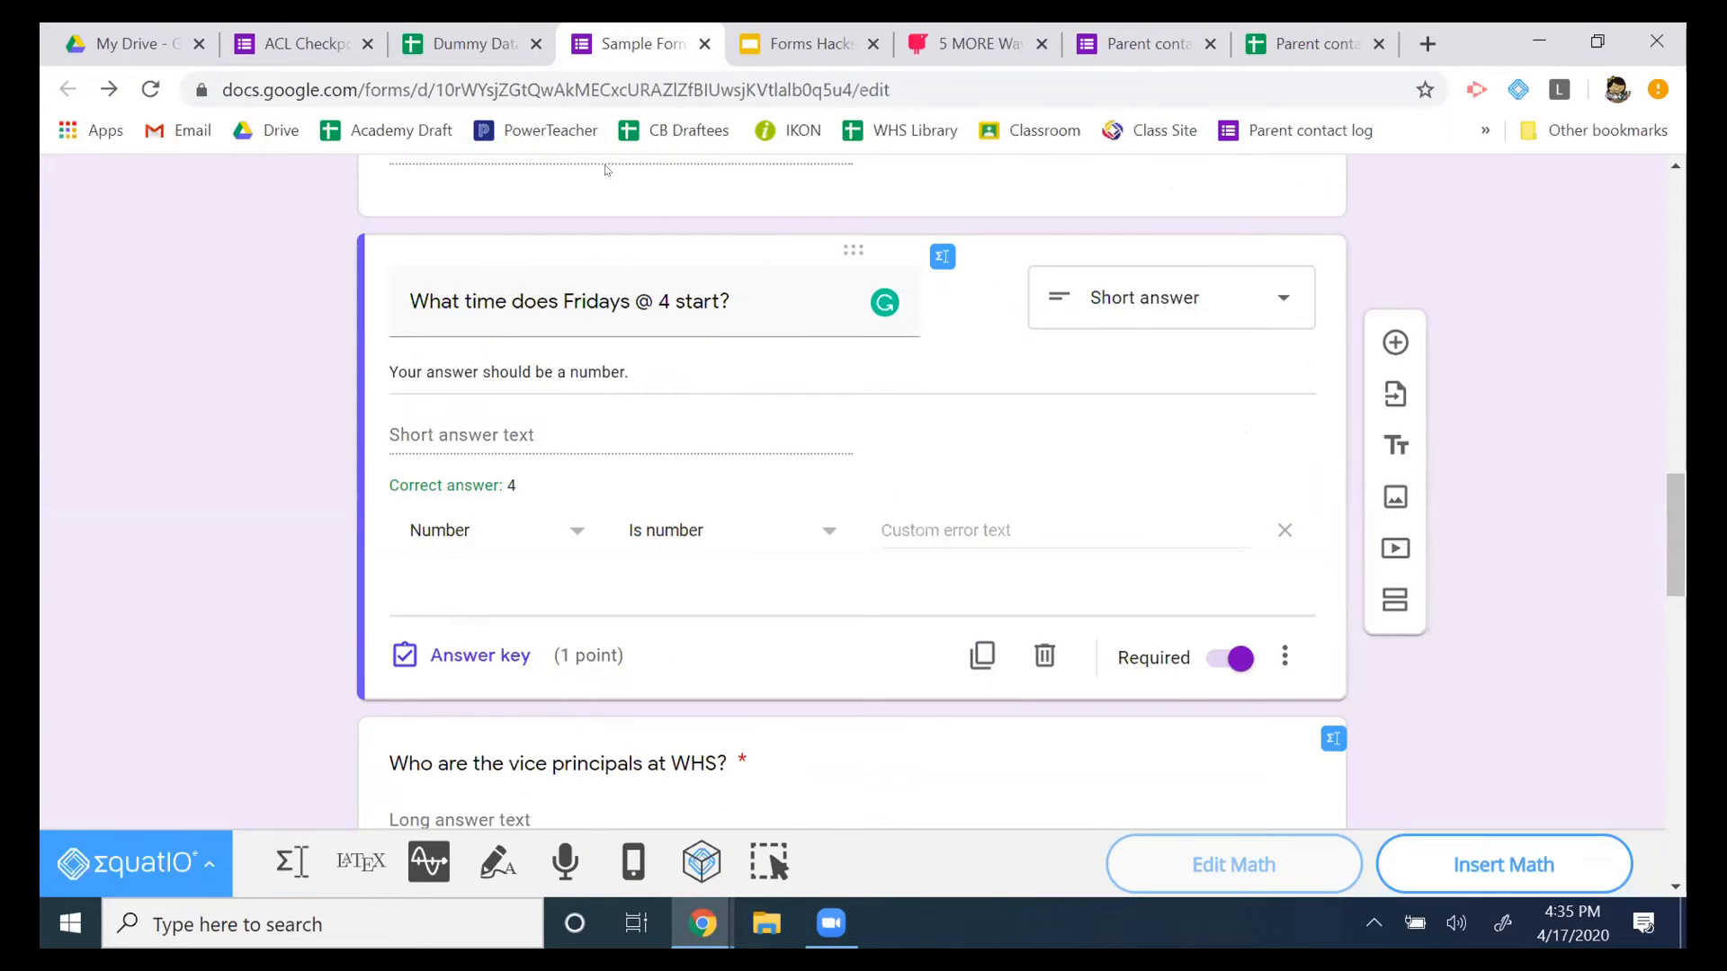
scroll(590, 302, "up", 20)
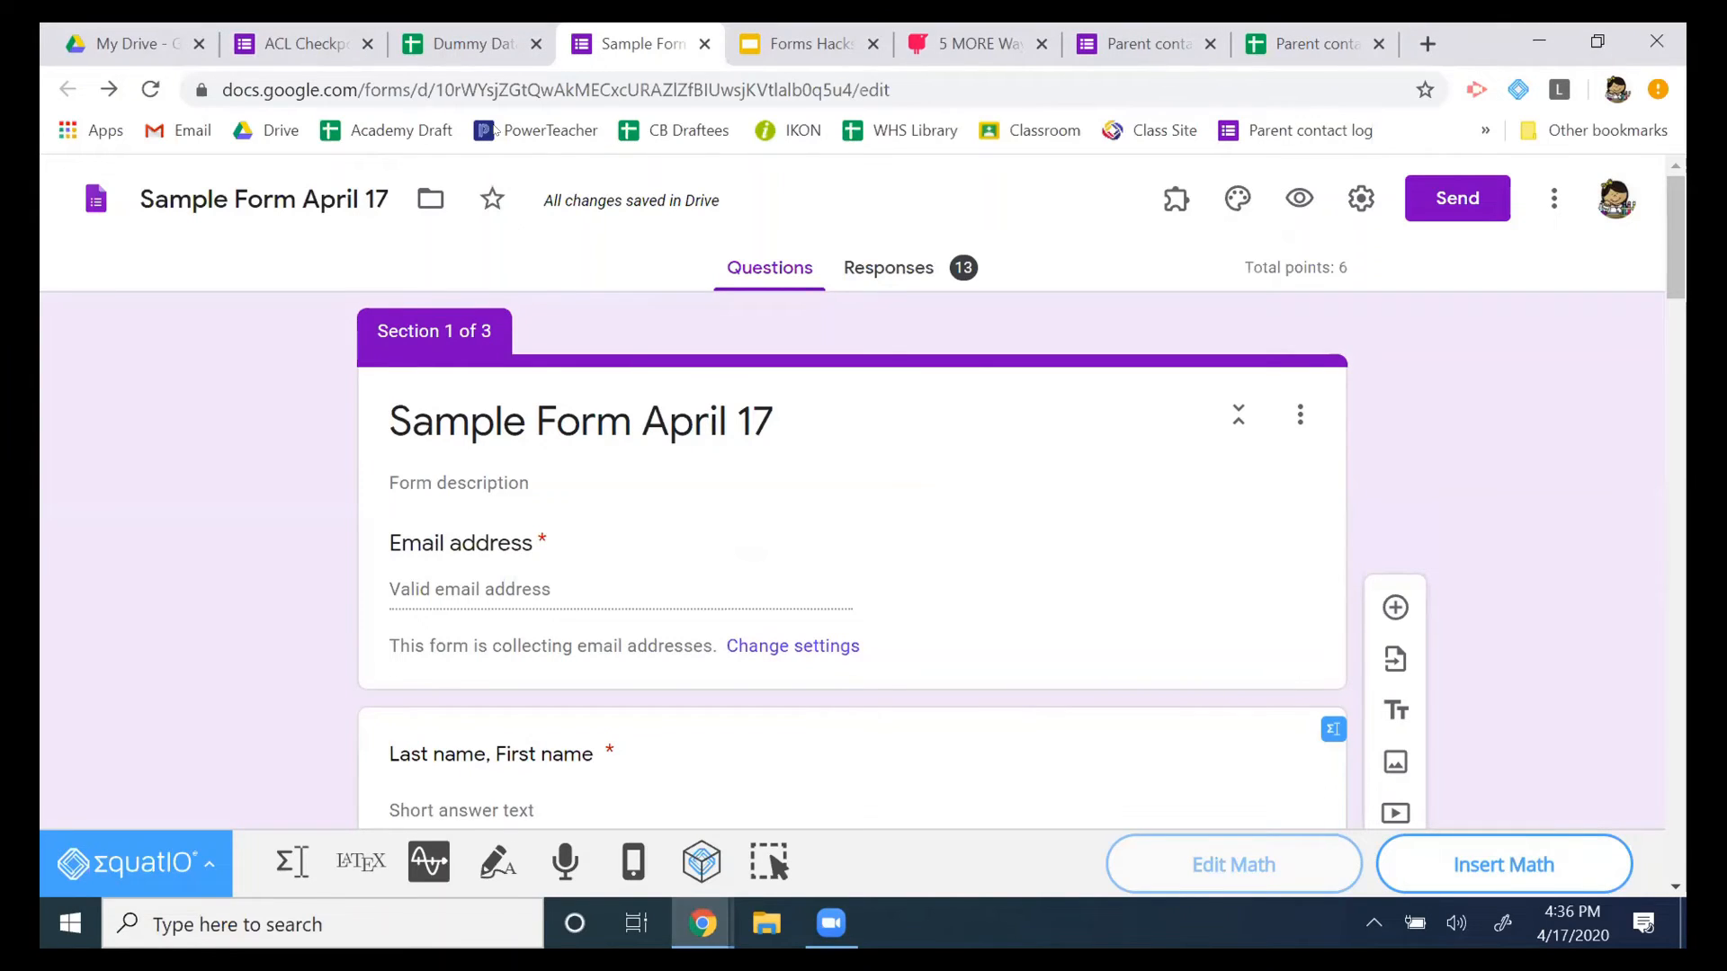
scroll(745, 468, "down", 2)
scroll(754, 378, "up", 2)
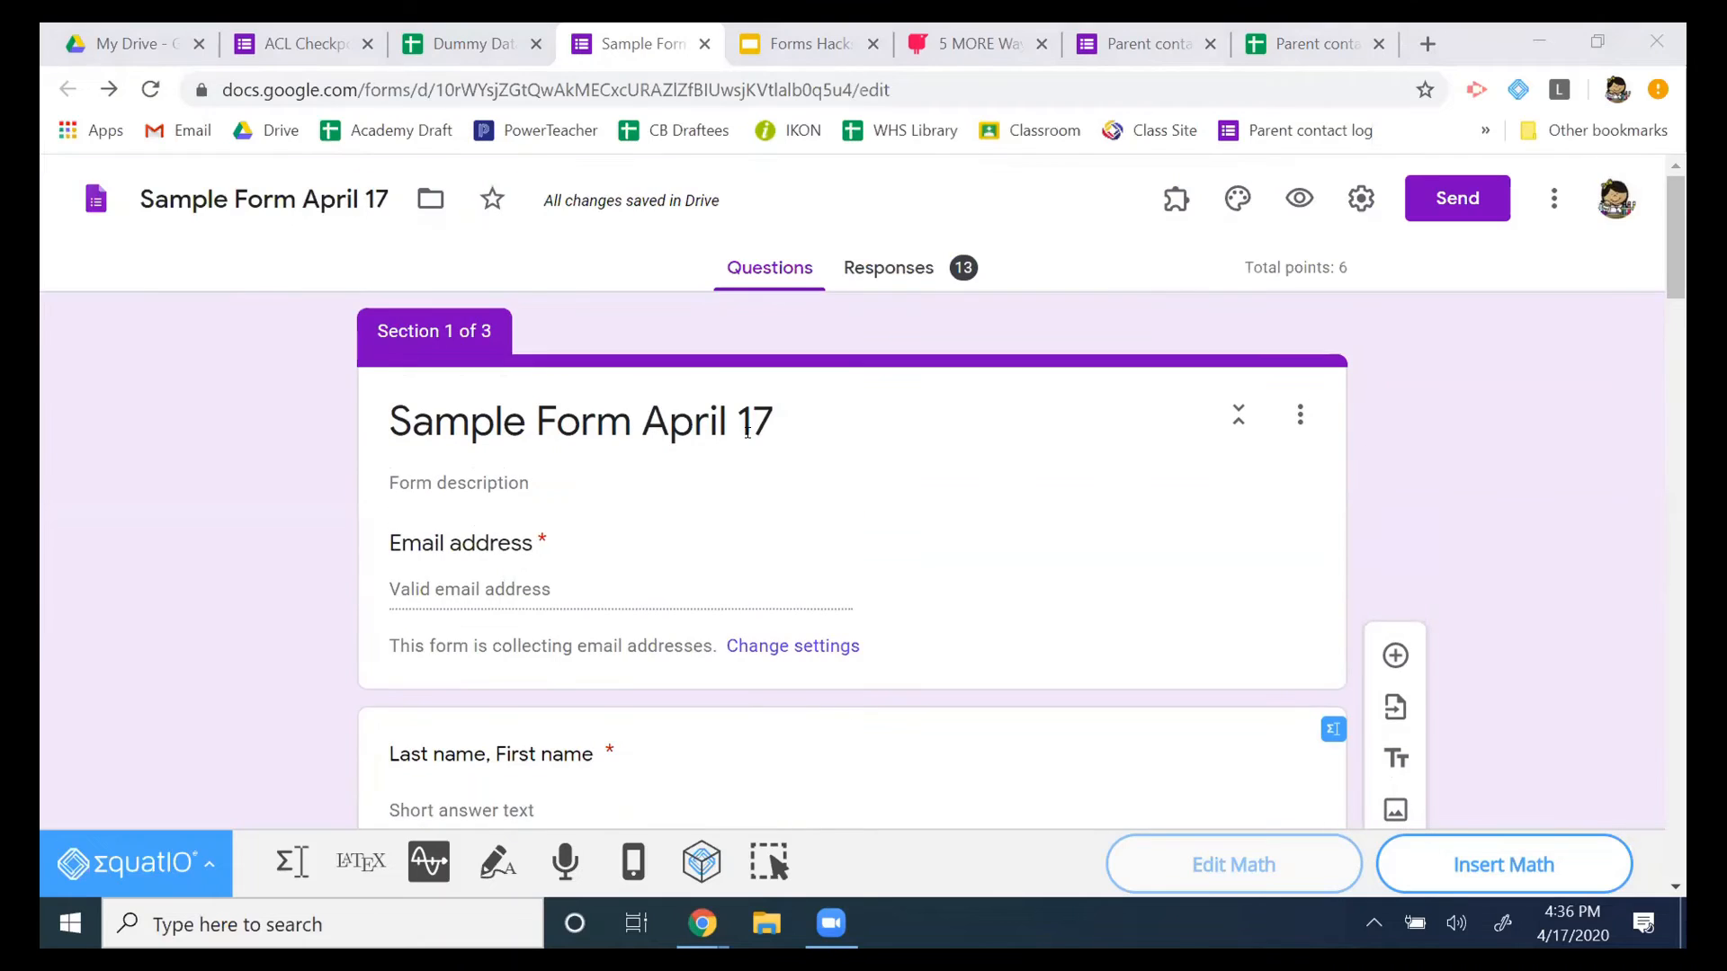
left_click(892, 267)
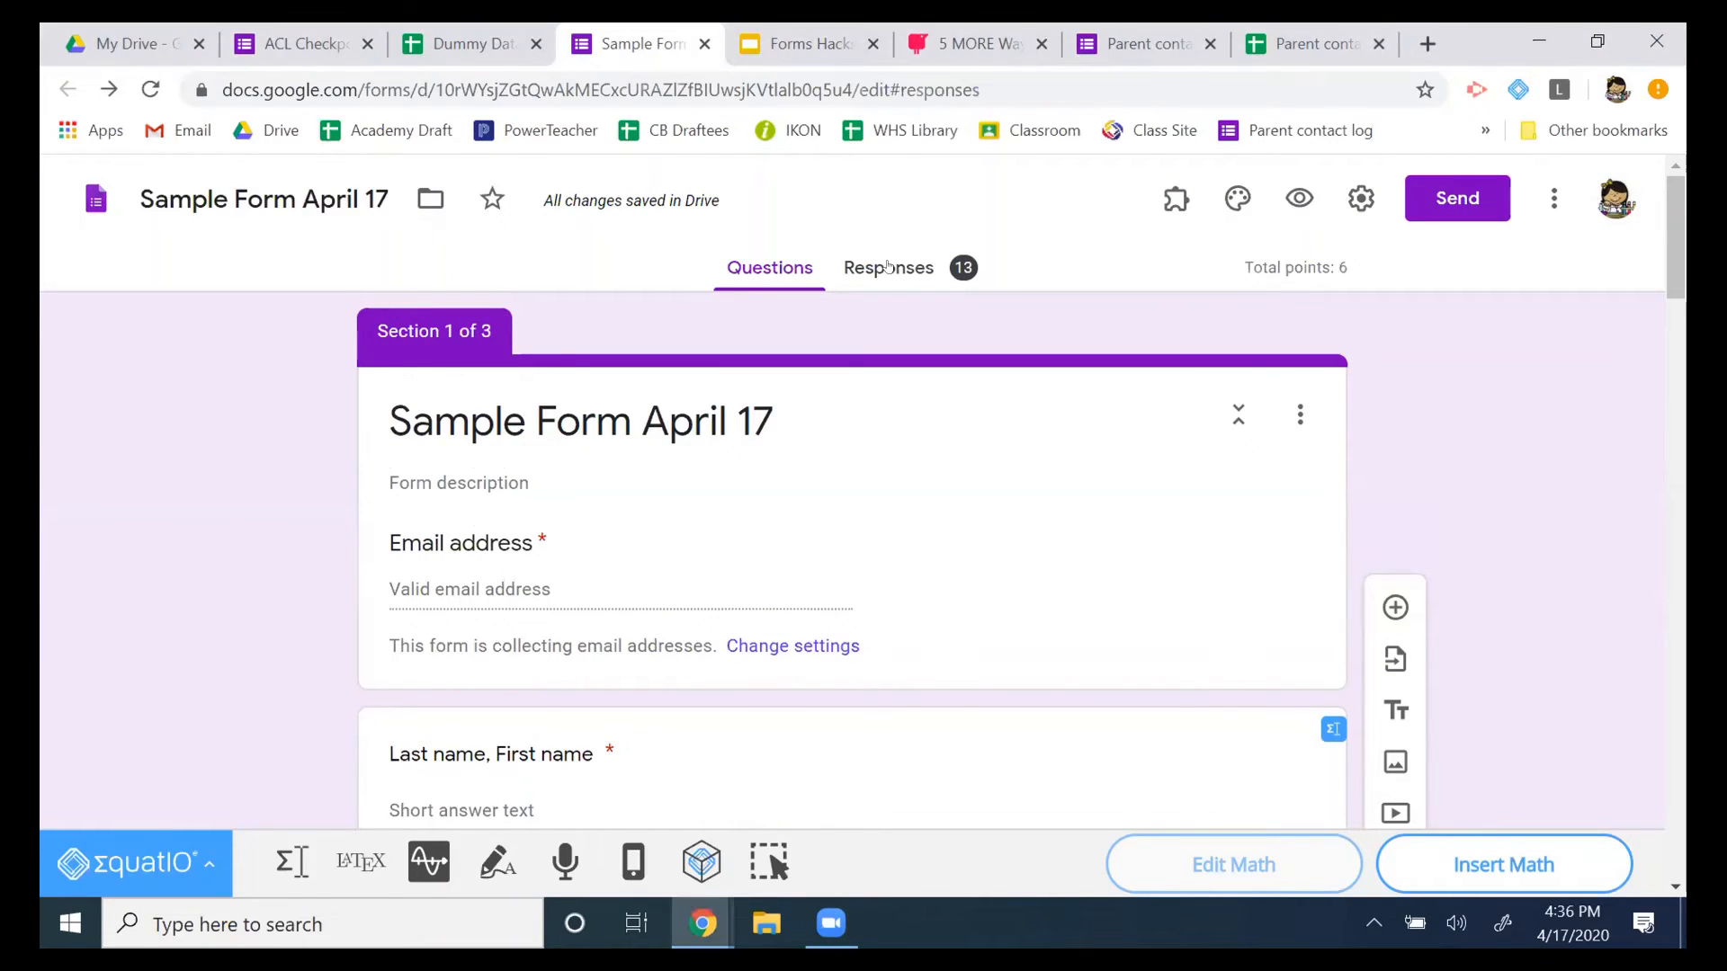
scroll(887, 268, "down", 1)
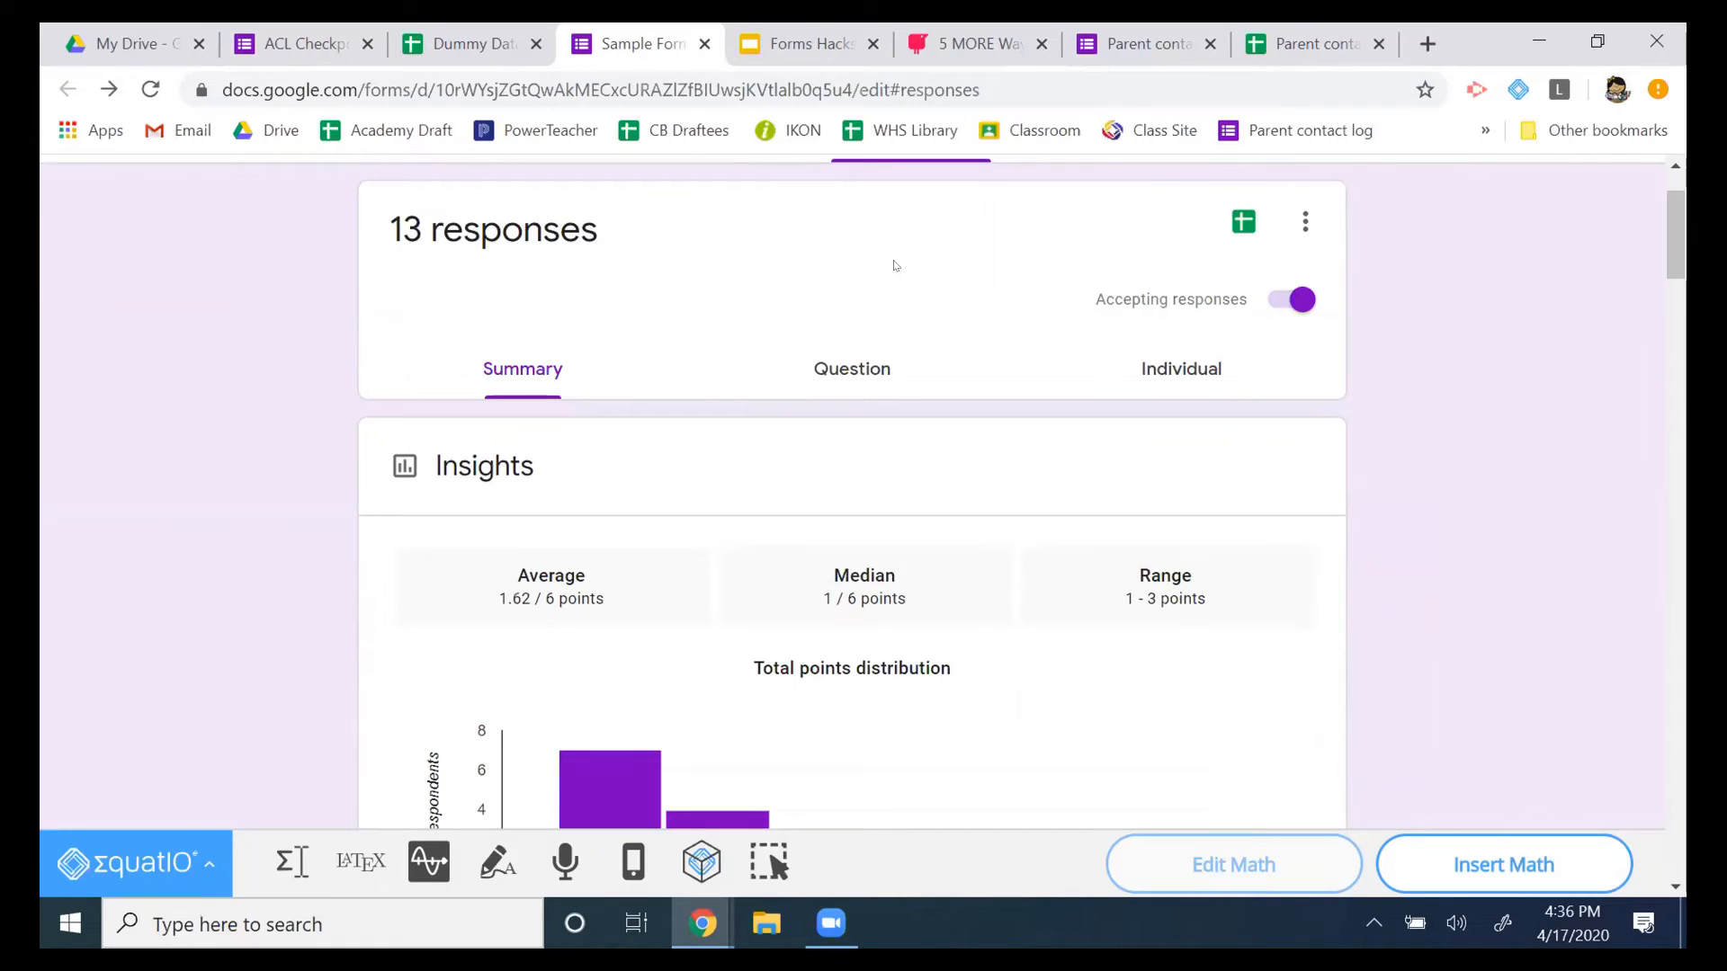
scroll(886, 267, "down", 1)
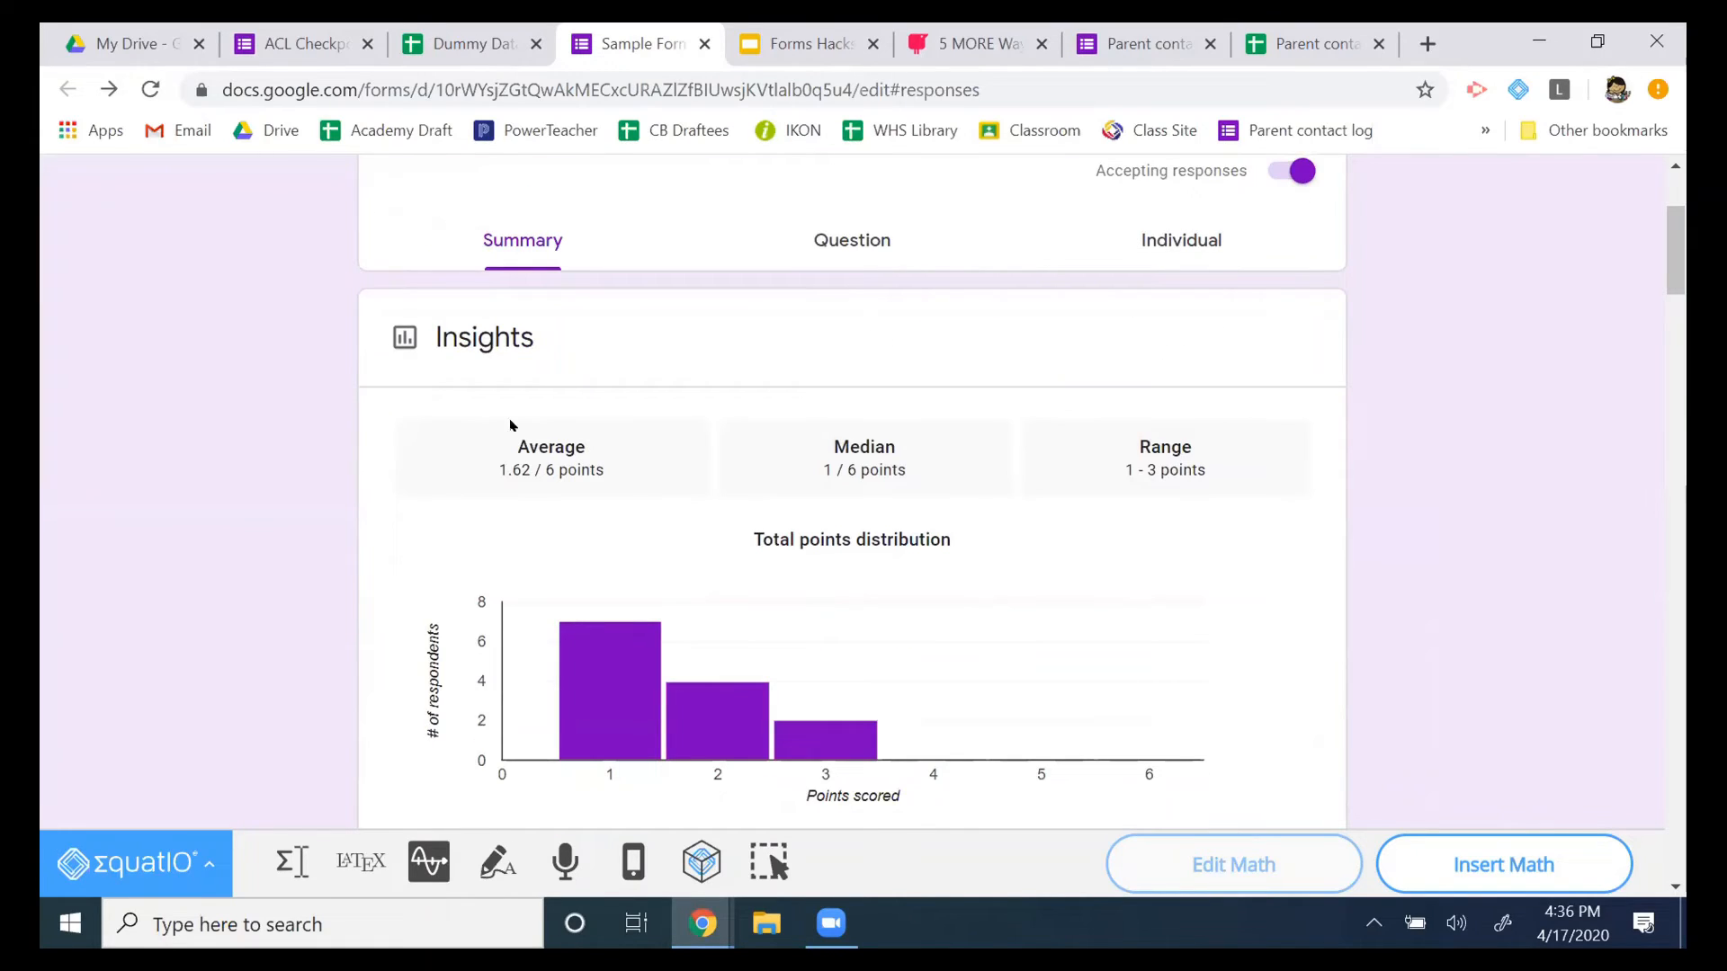
Examine the response summary from Insights through frequently missed questions and scores to the answers about the vice principals at WHS.
scroll(504, 200, "down", 1)
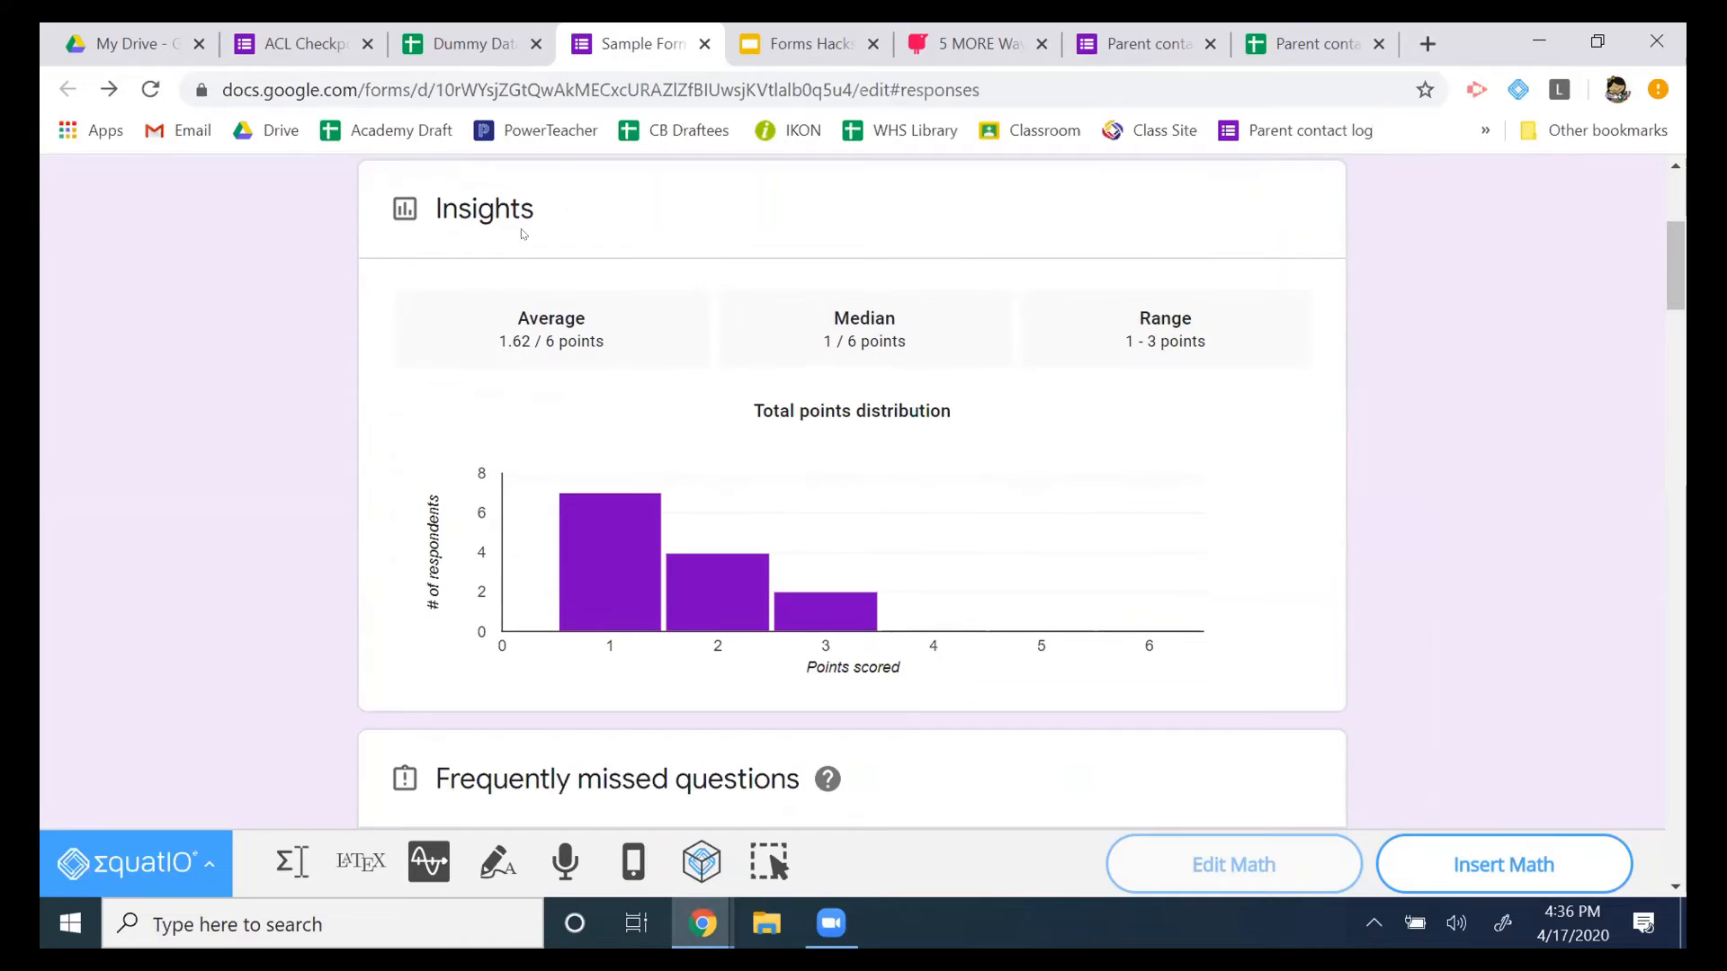
scroll(532, 369, "up", 2)
scroll(551, 397, "down", 2)
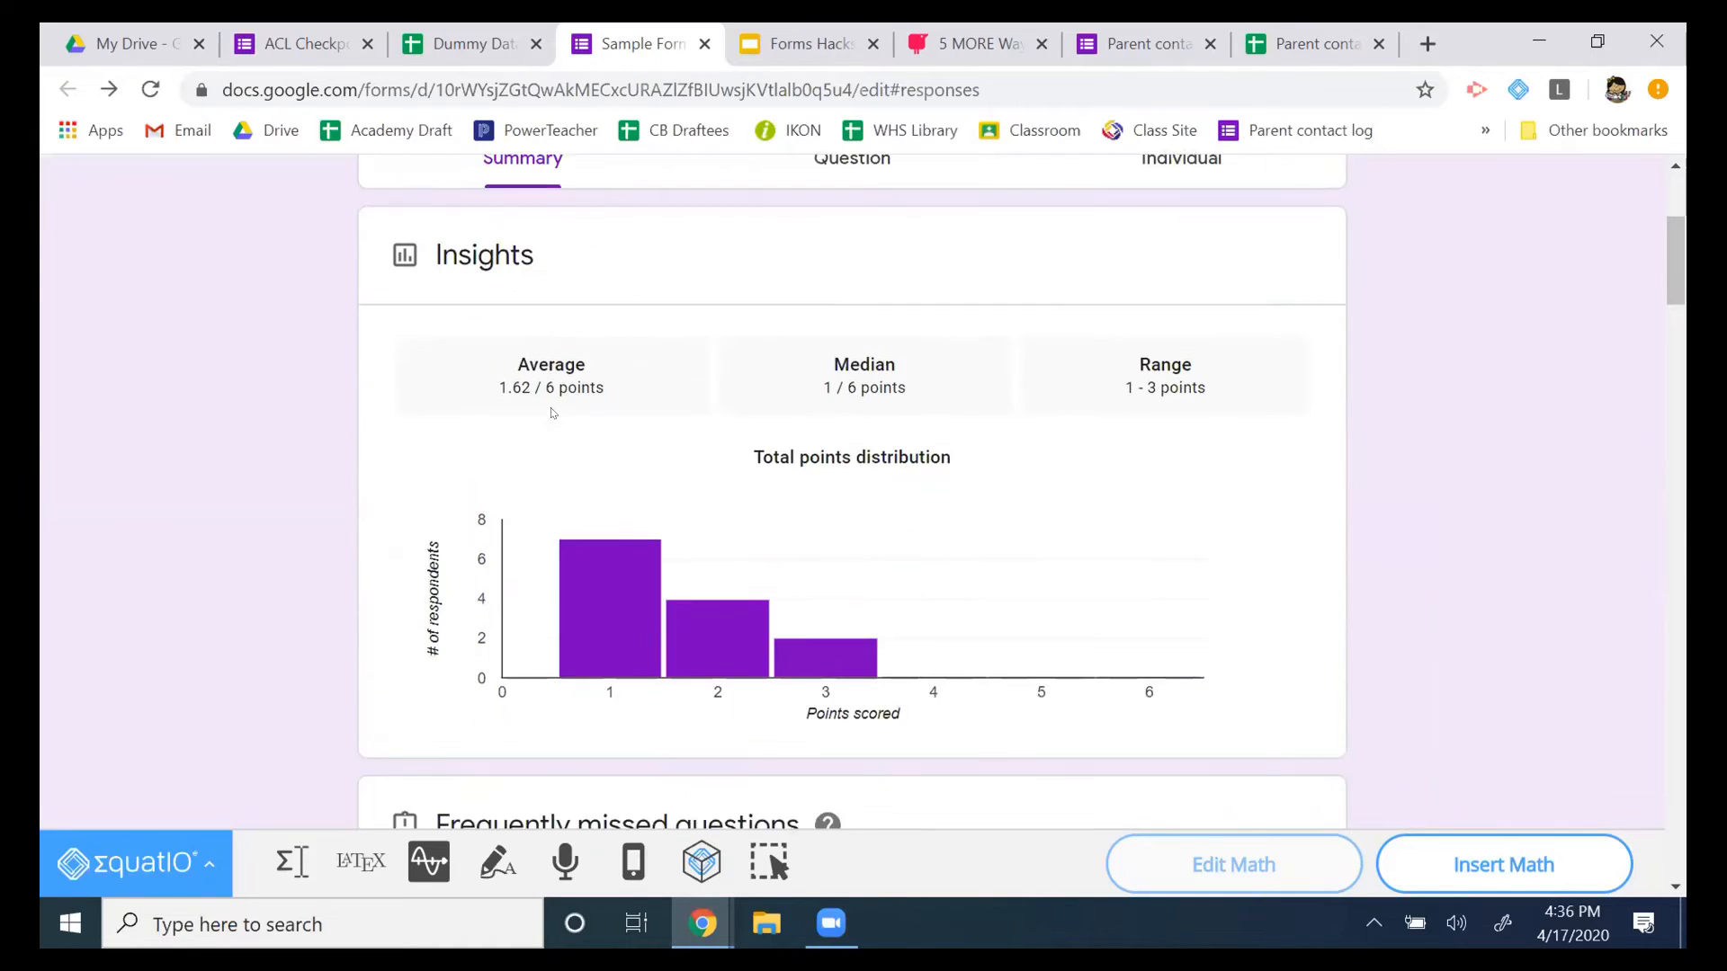
scroll(783, 401, "down", 1)
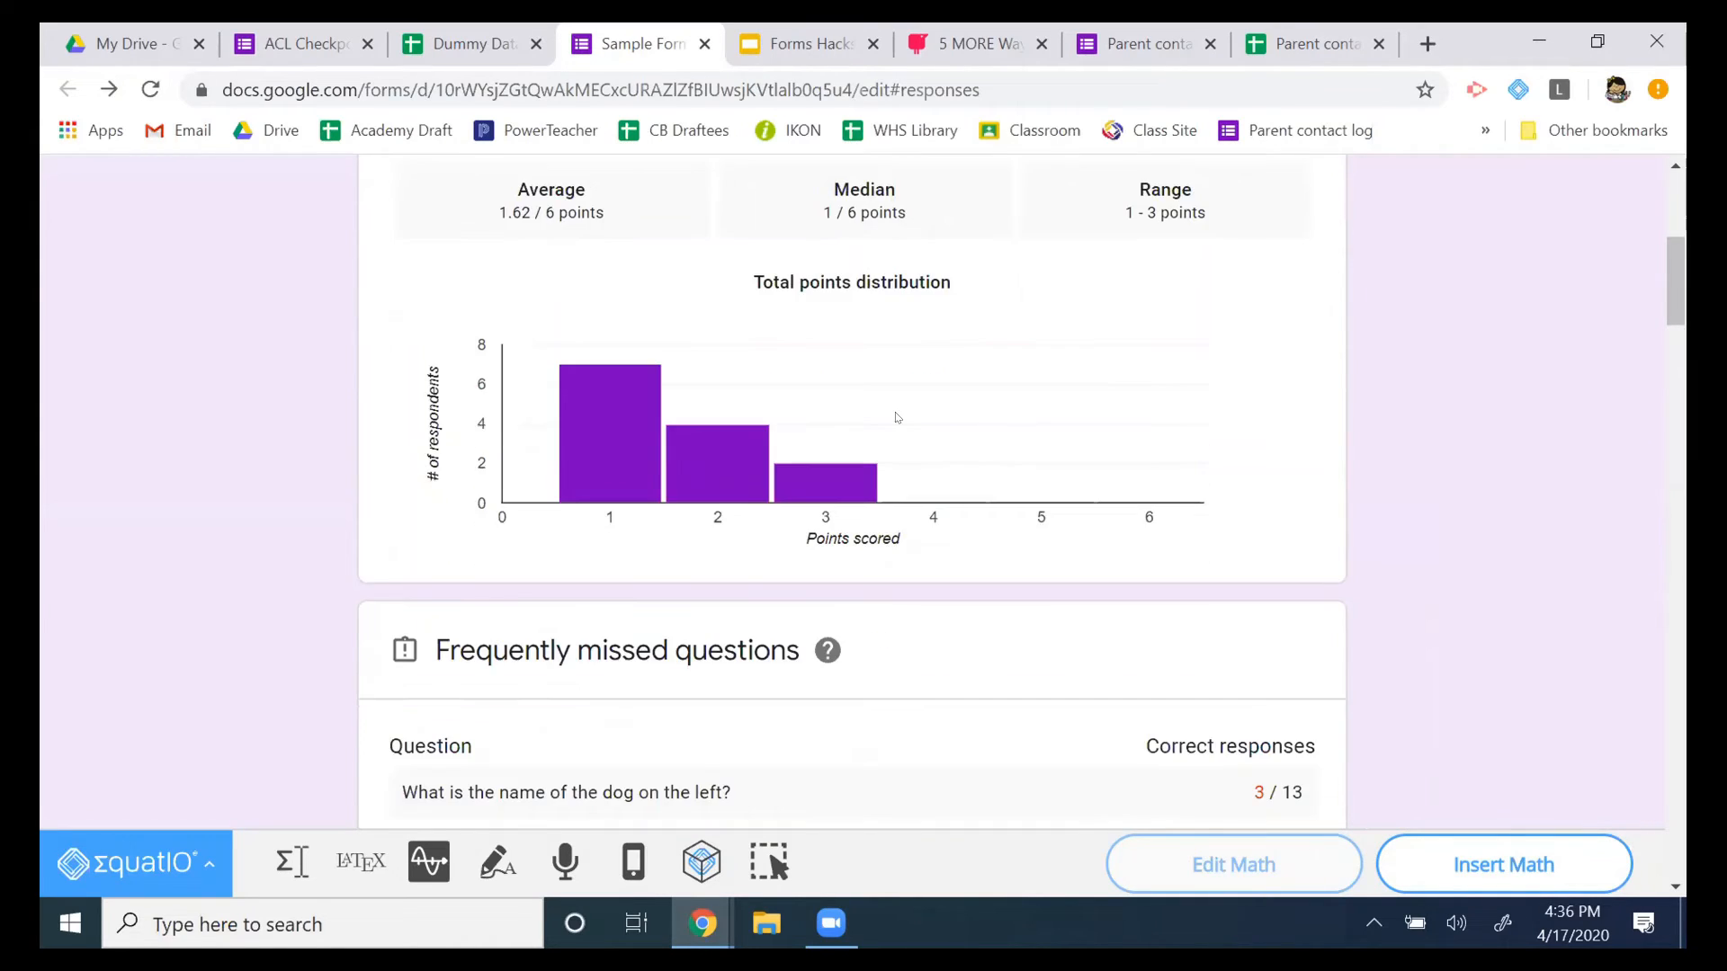
scroll(897, 417, "down", 3)
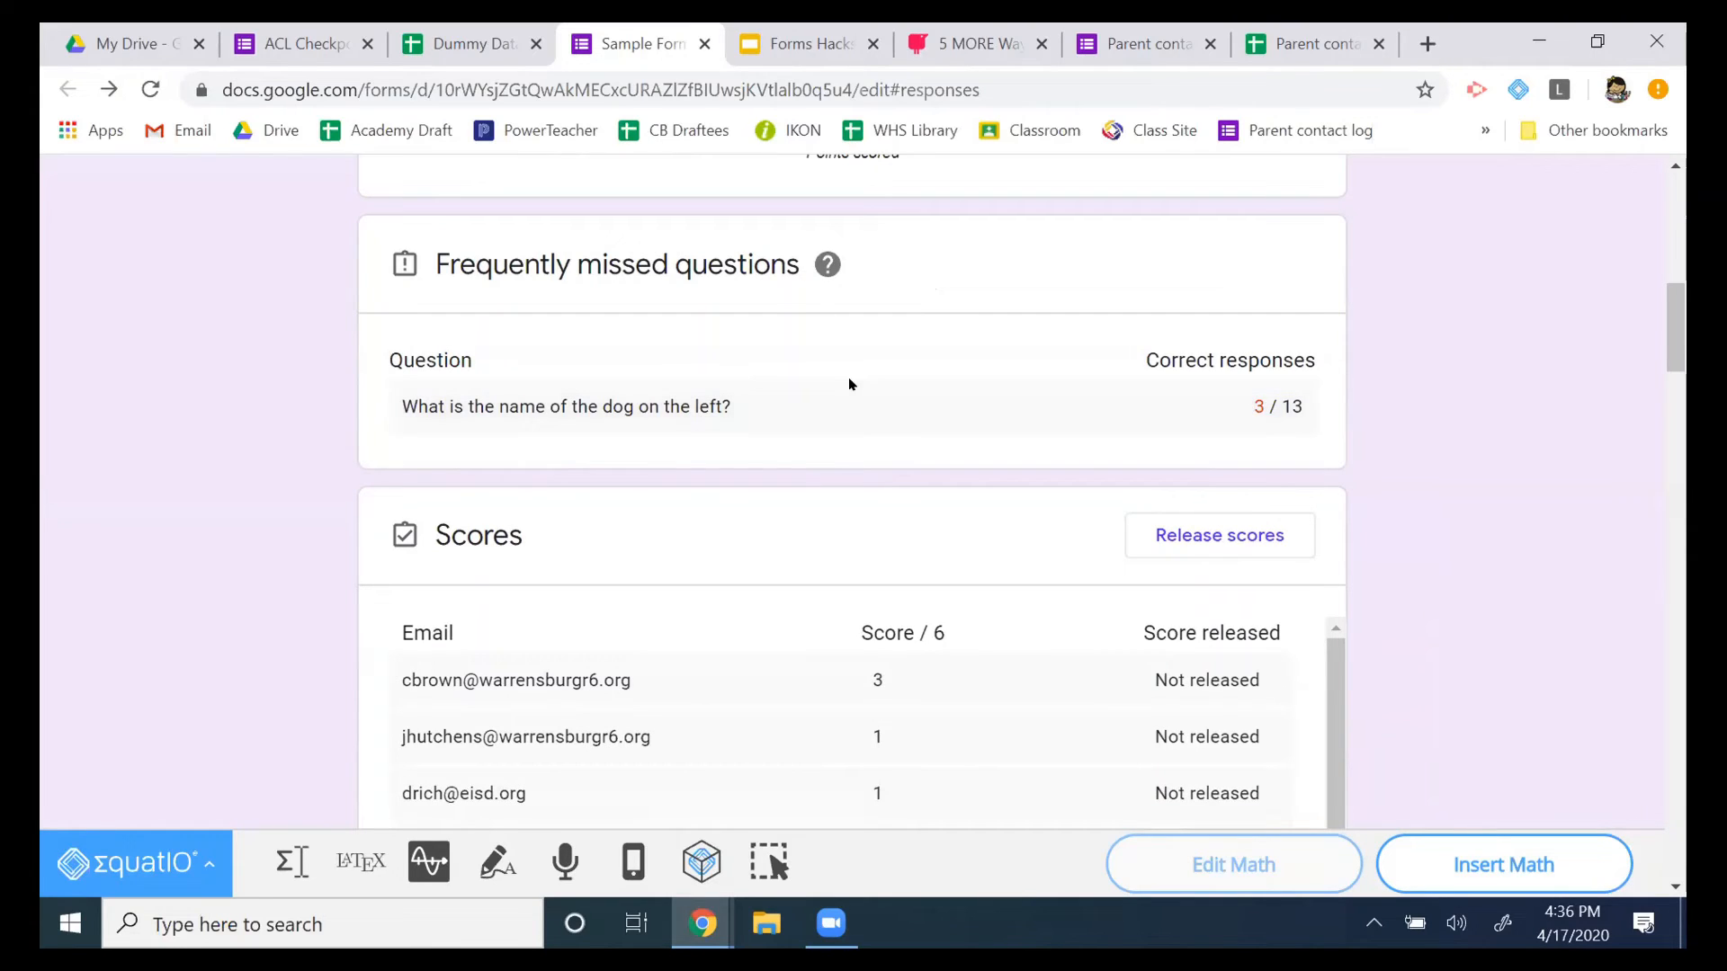
scroll(849, 384, "down", 5)
scroll(256, 617, "down", 1)
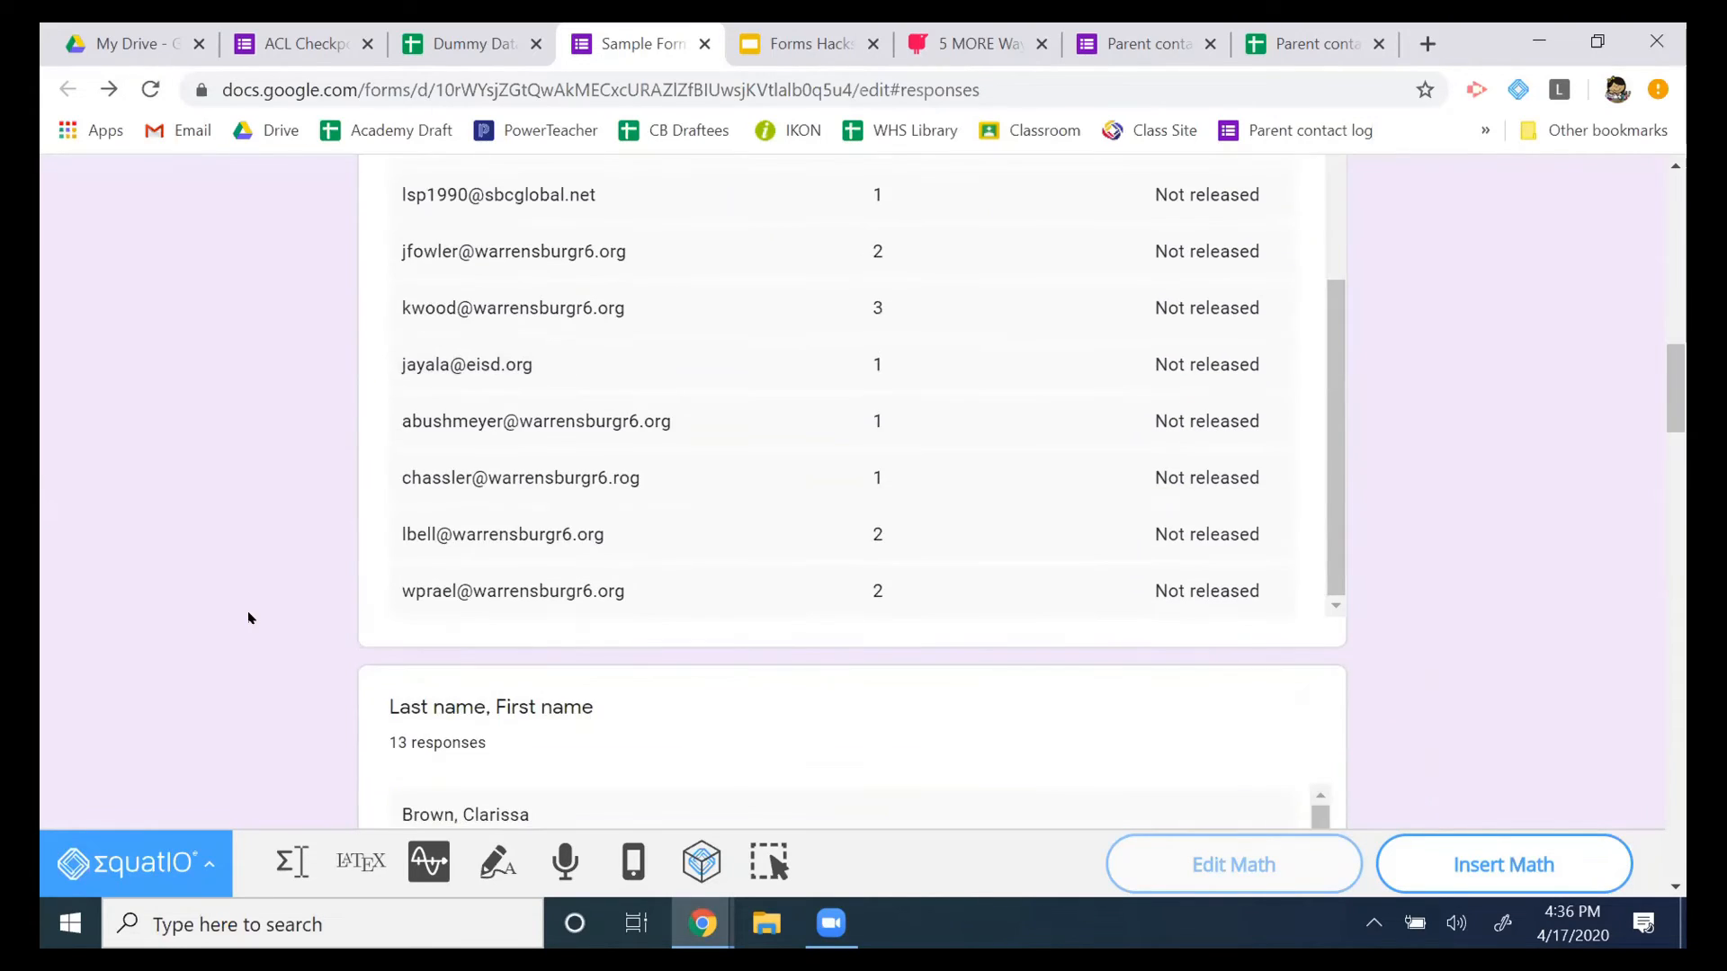
scroll(250, 617, "down", 9)
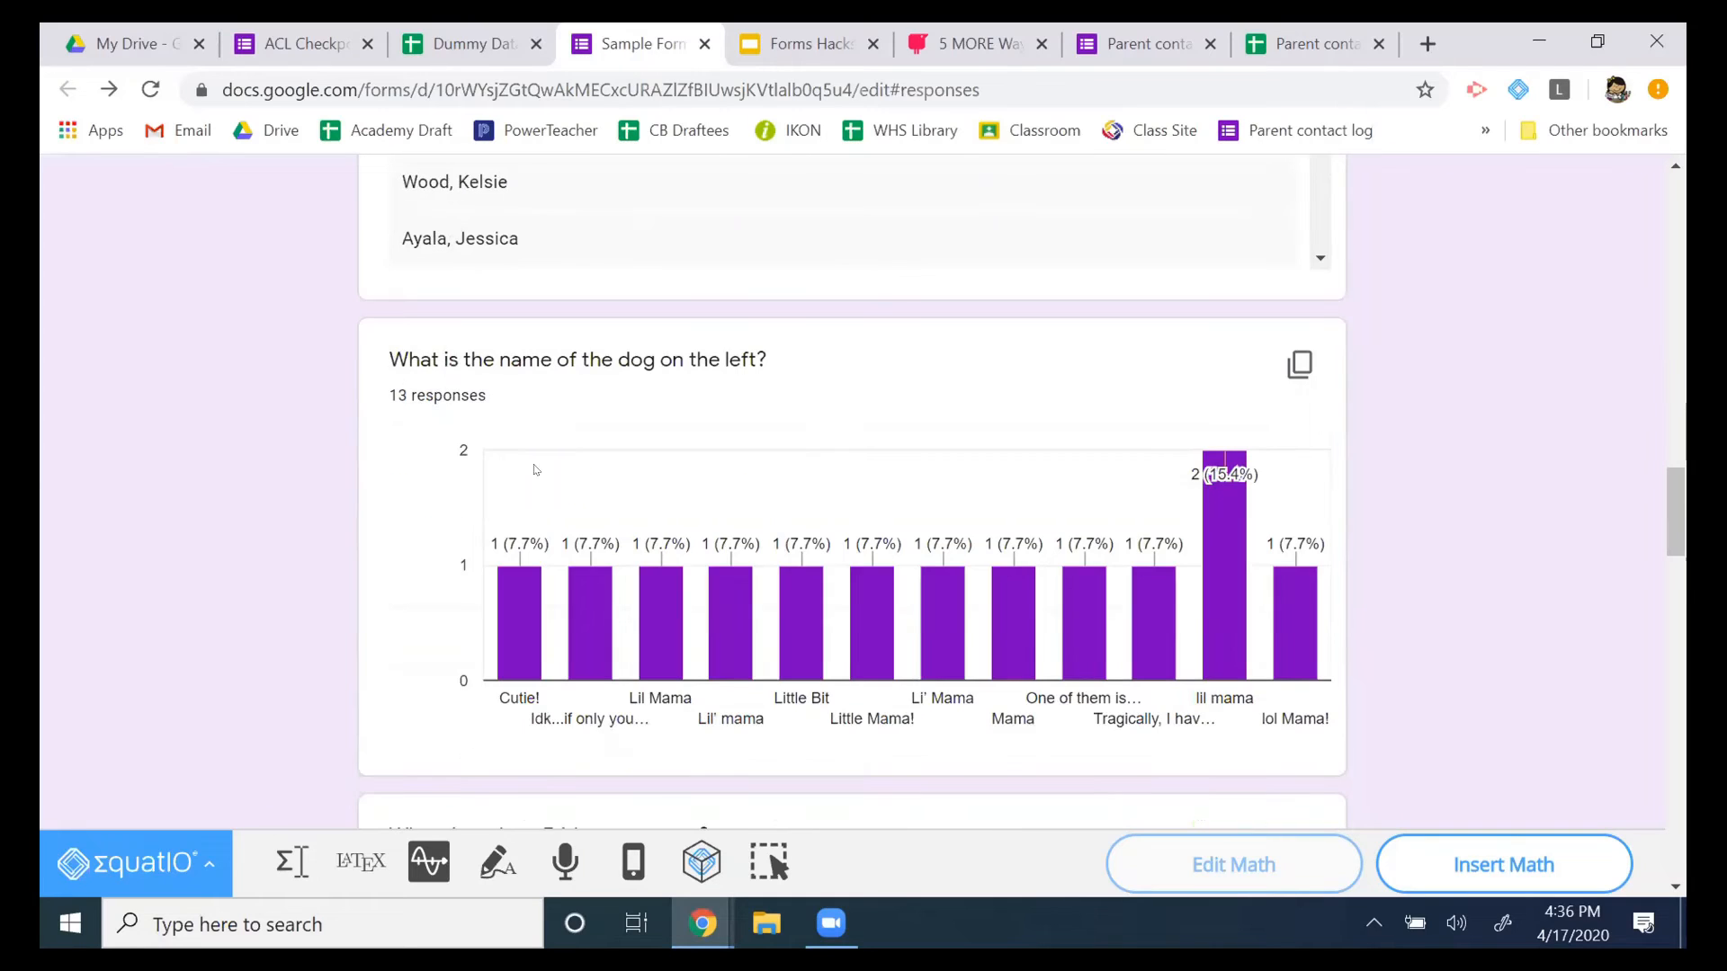
scroll(590, 416, "down", 3)
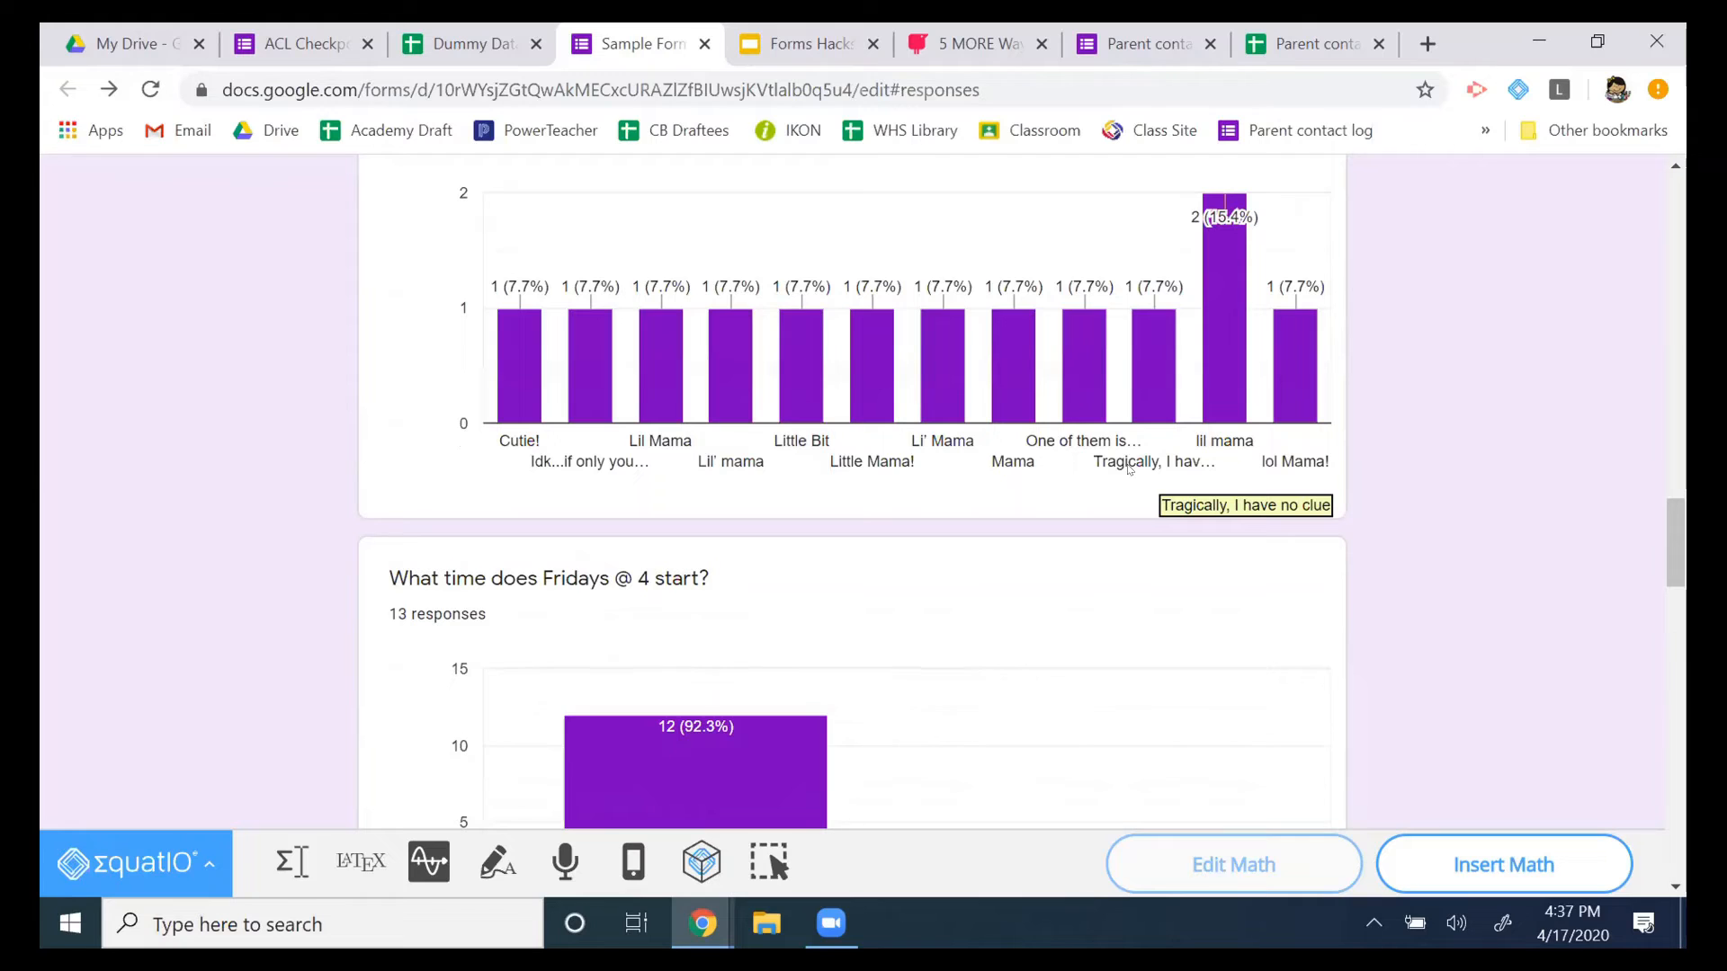
scroll(1129, 468, "down", 7)
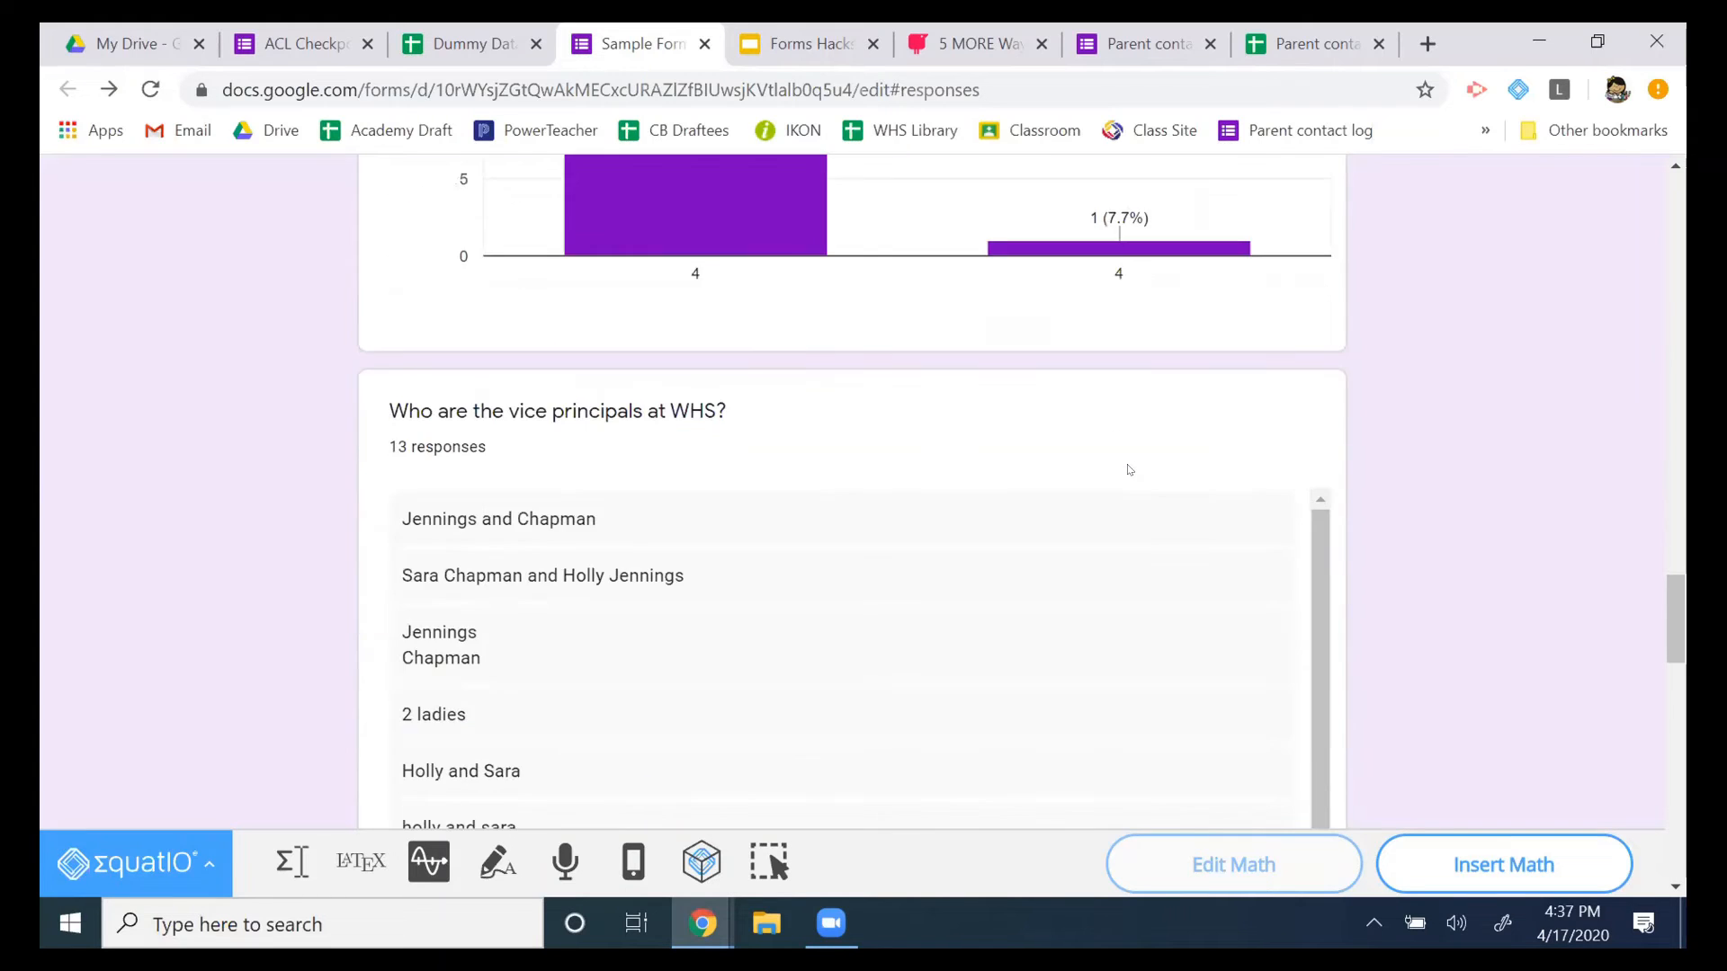
scroll(1129, 469, "down", 3)
scroll(1129, 470, "up", 2)
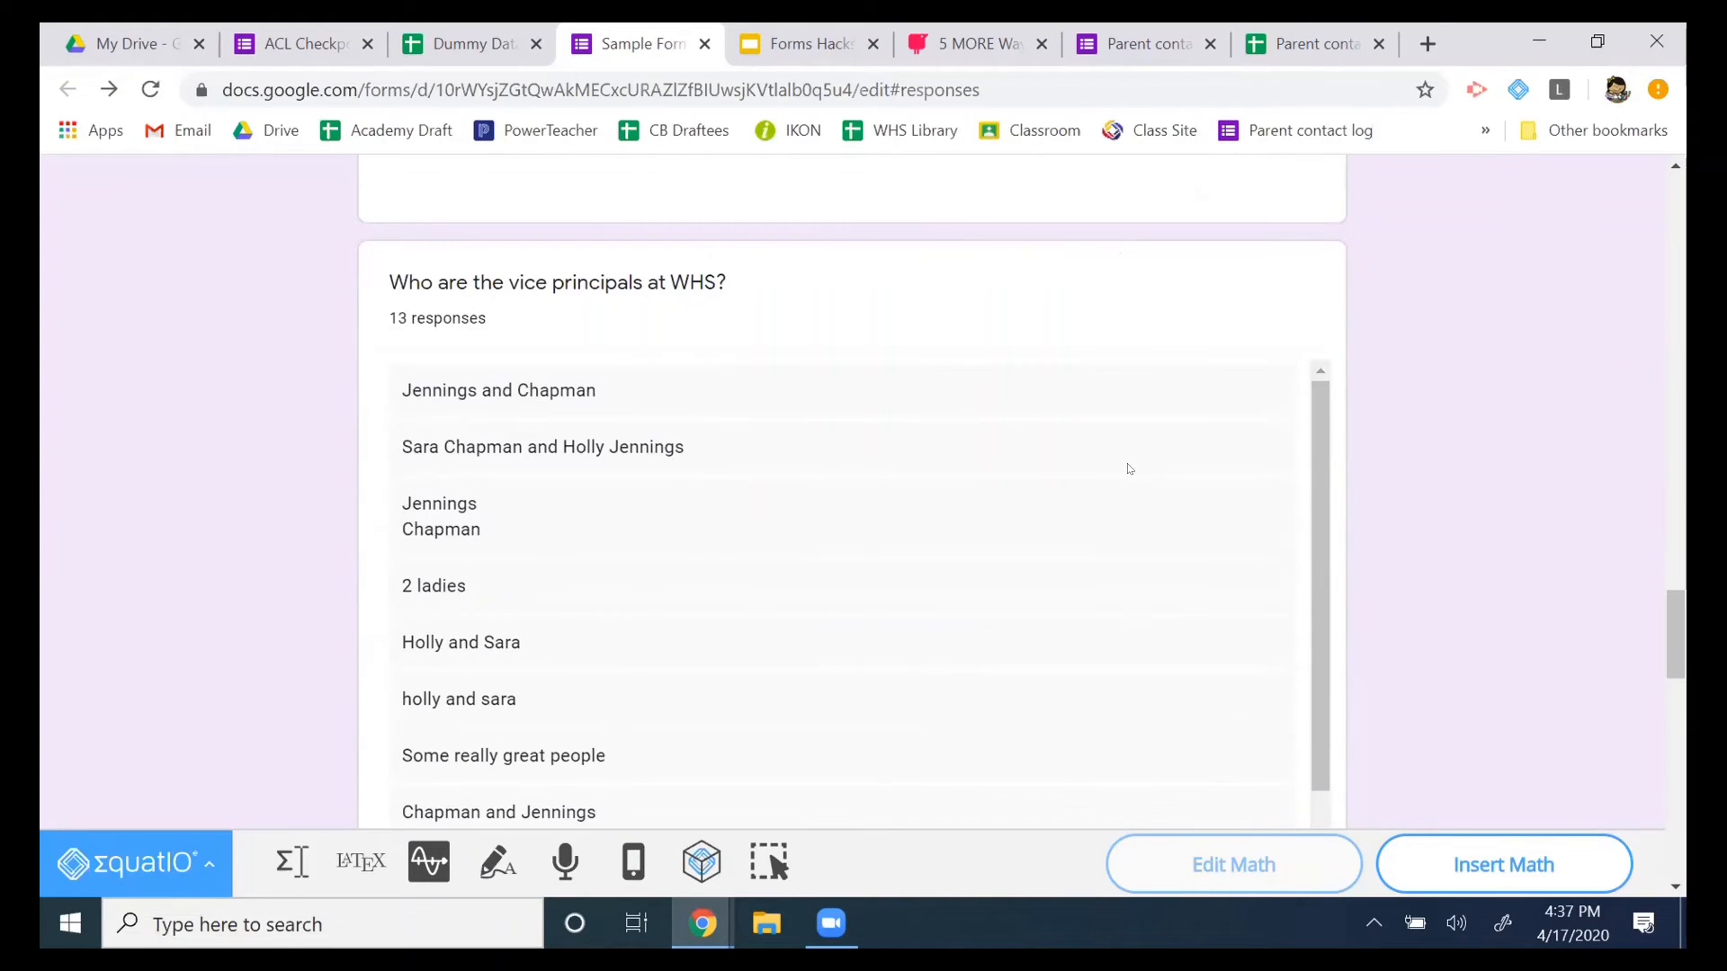
Switch the responses to the by-question view and advance to "Do you want another question?".
scroll(136, 518, "up", 15)
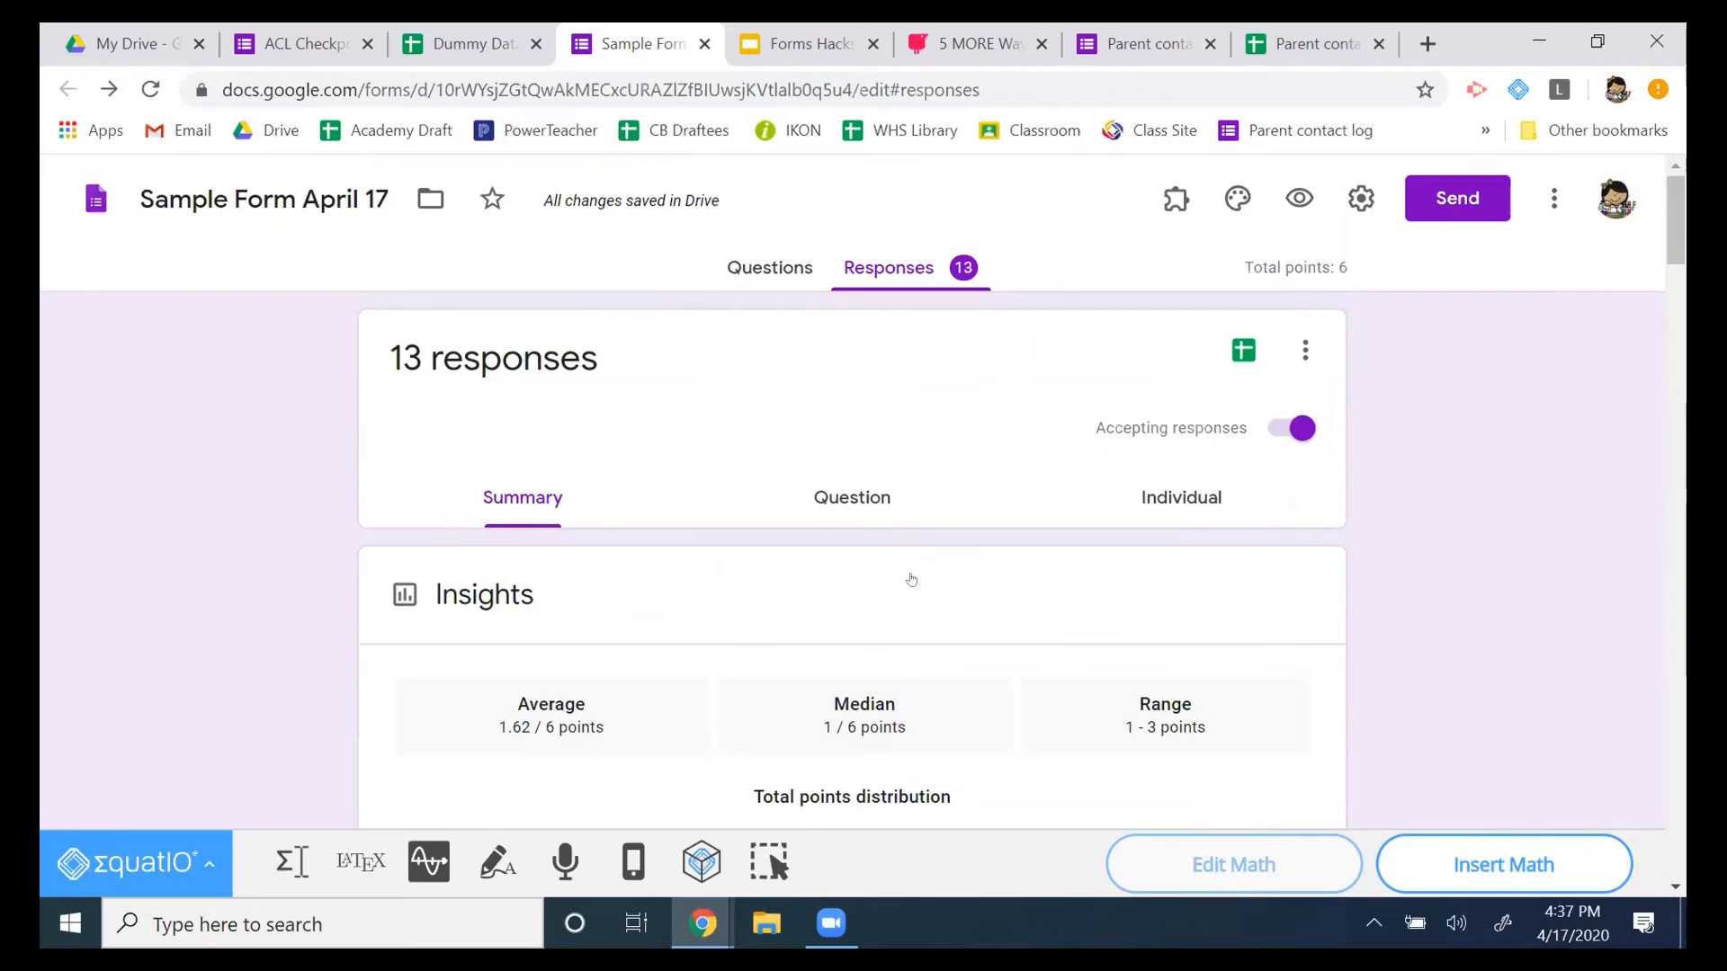
left_click(861, 499)
scroll(1004, 384, "down", 3)
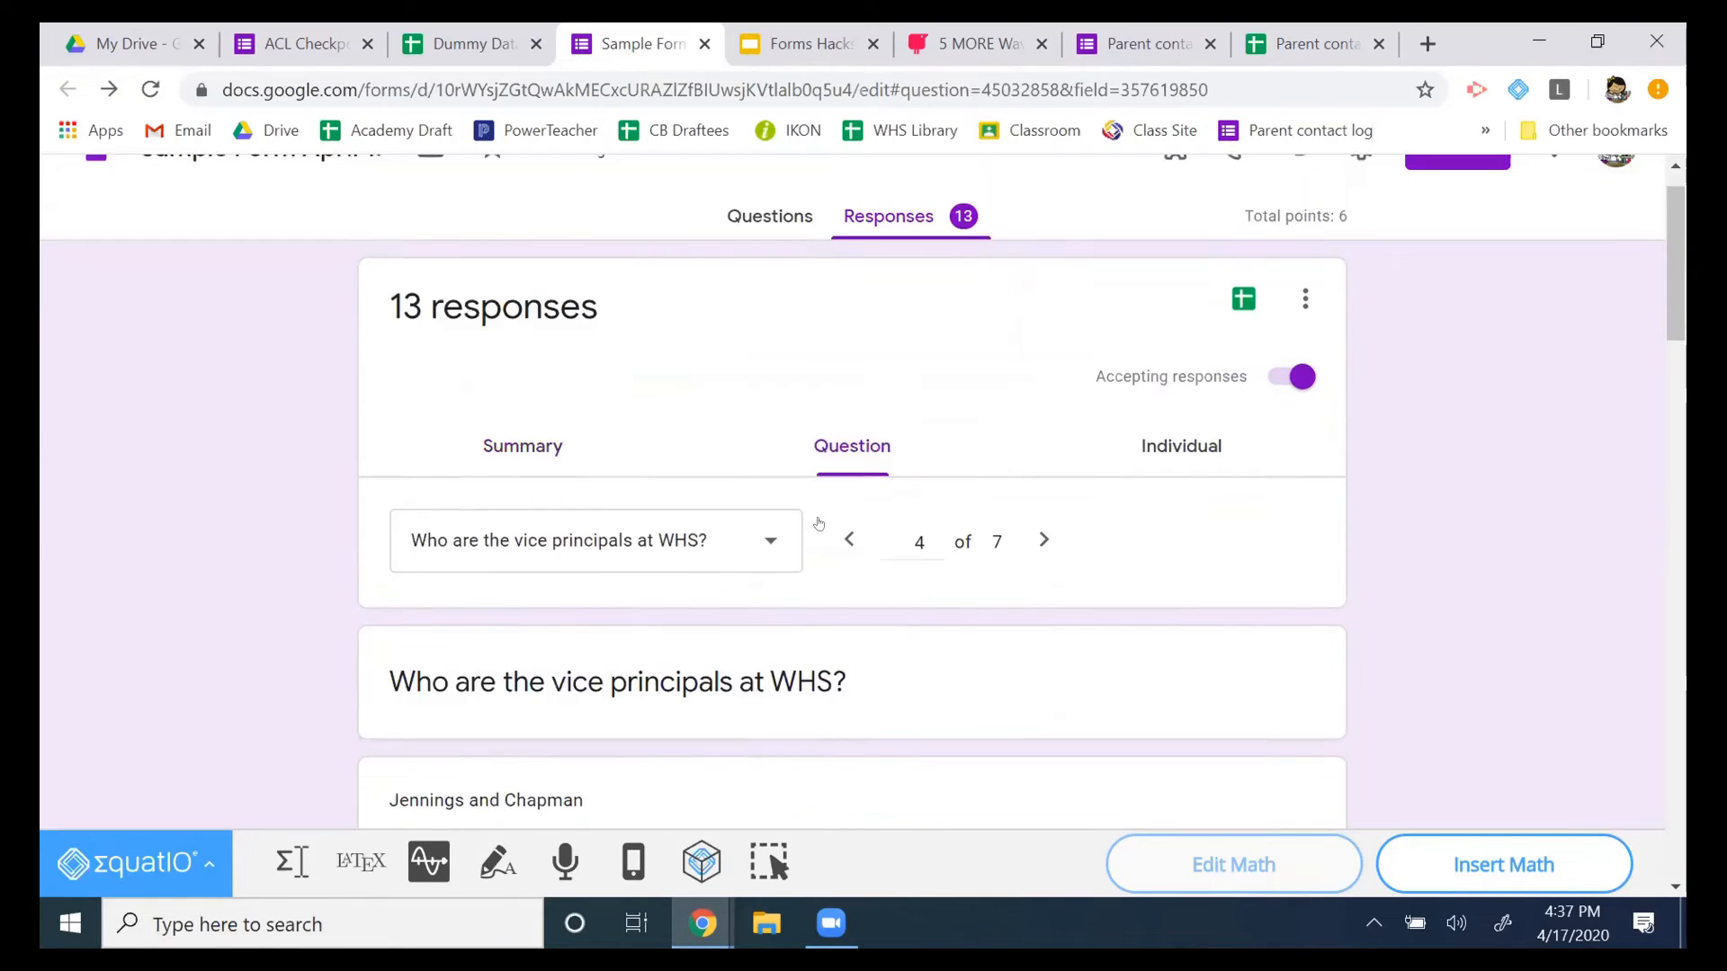
left_click(1034, 334)
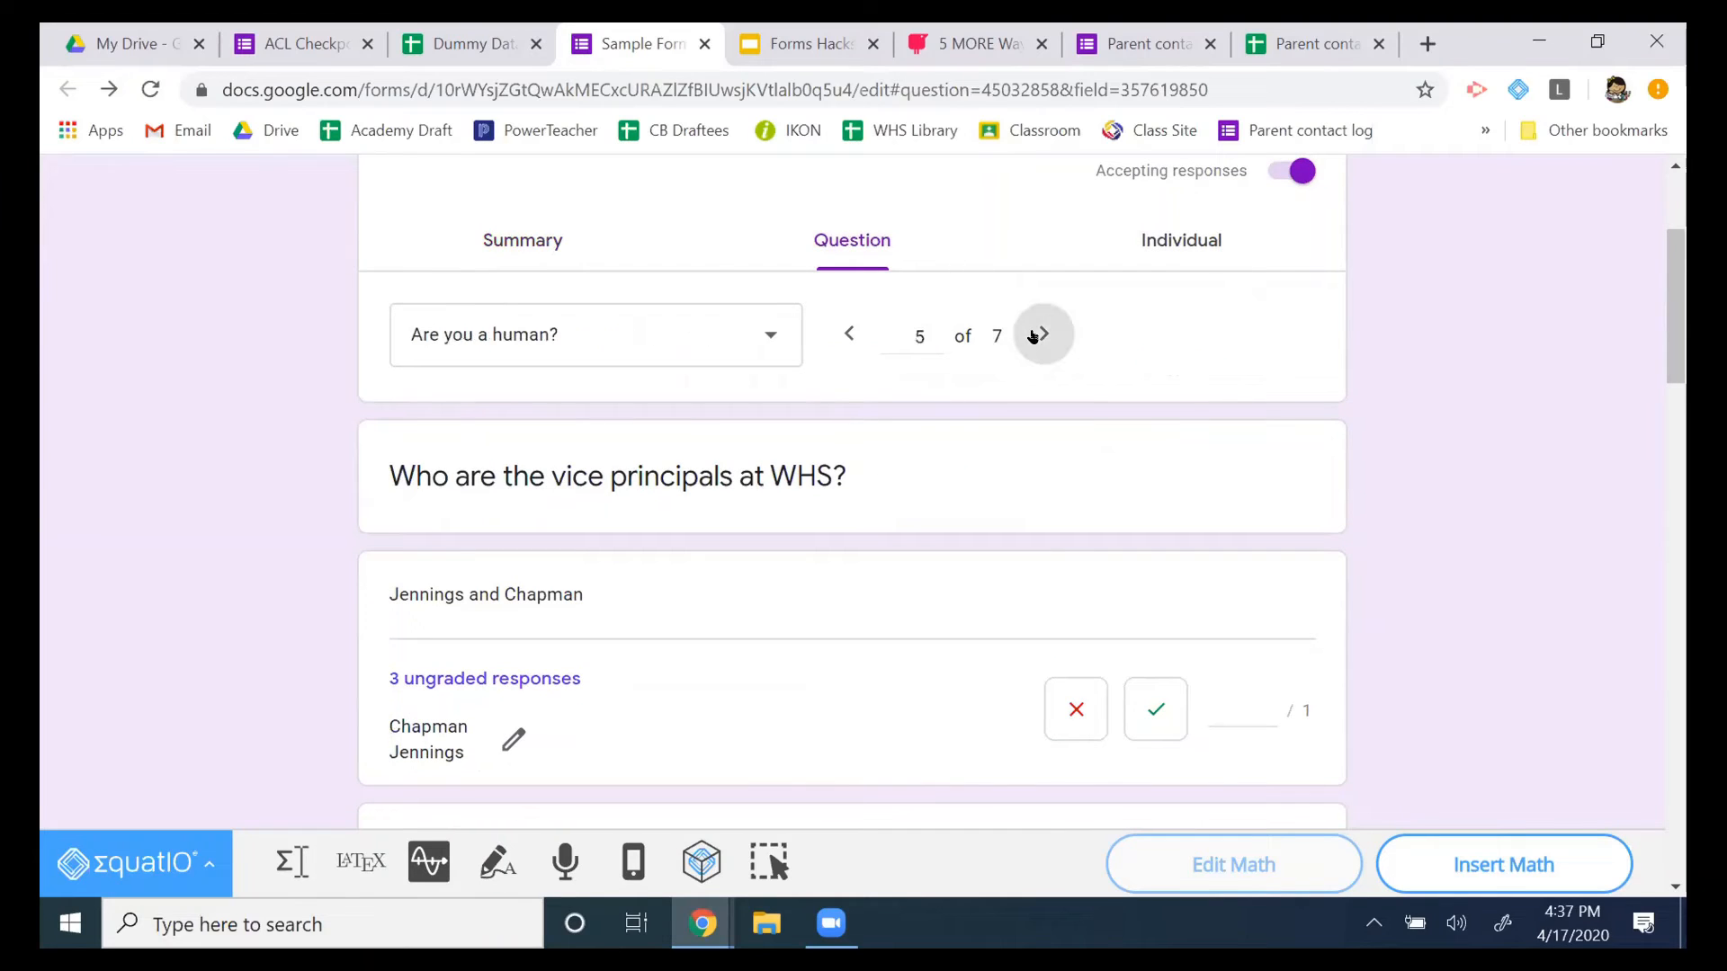
left_click(1036, 334)
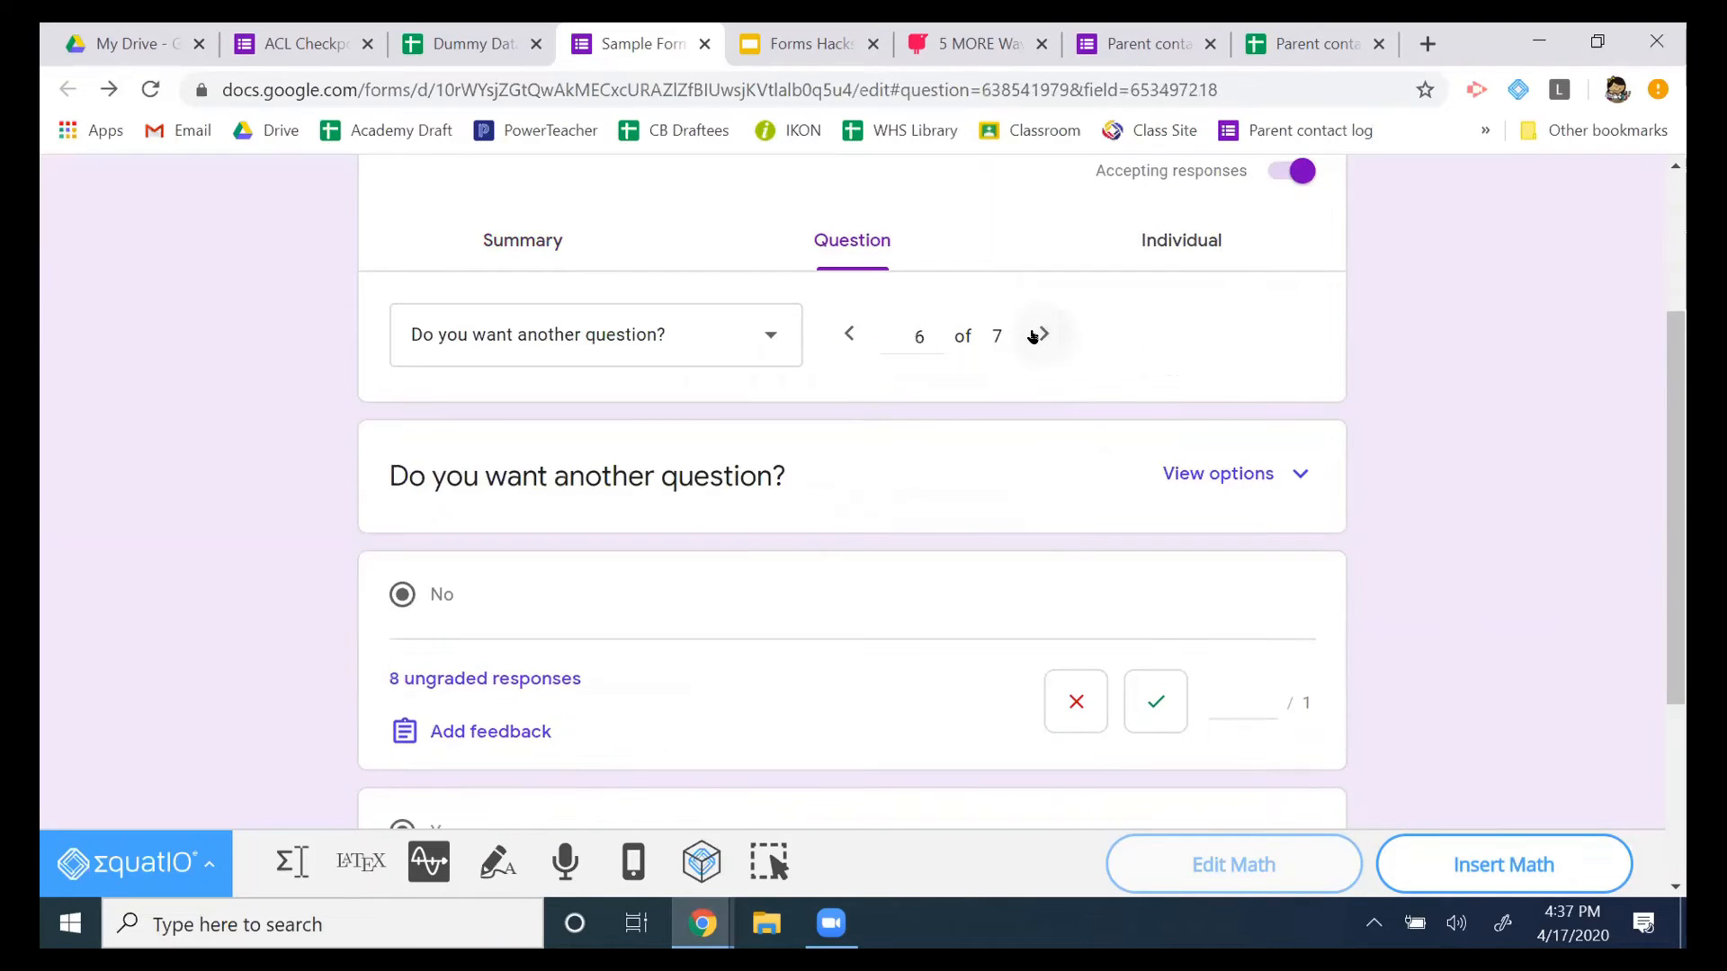
Open the individual responses and look through the first respondent's graded submission.
left_click(1147, 239)
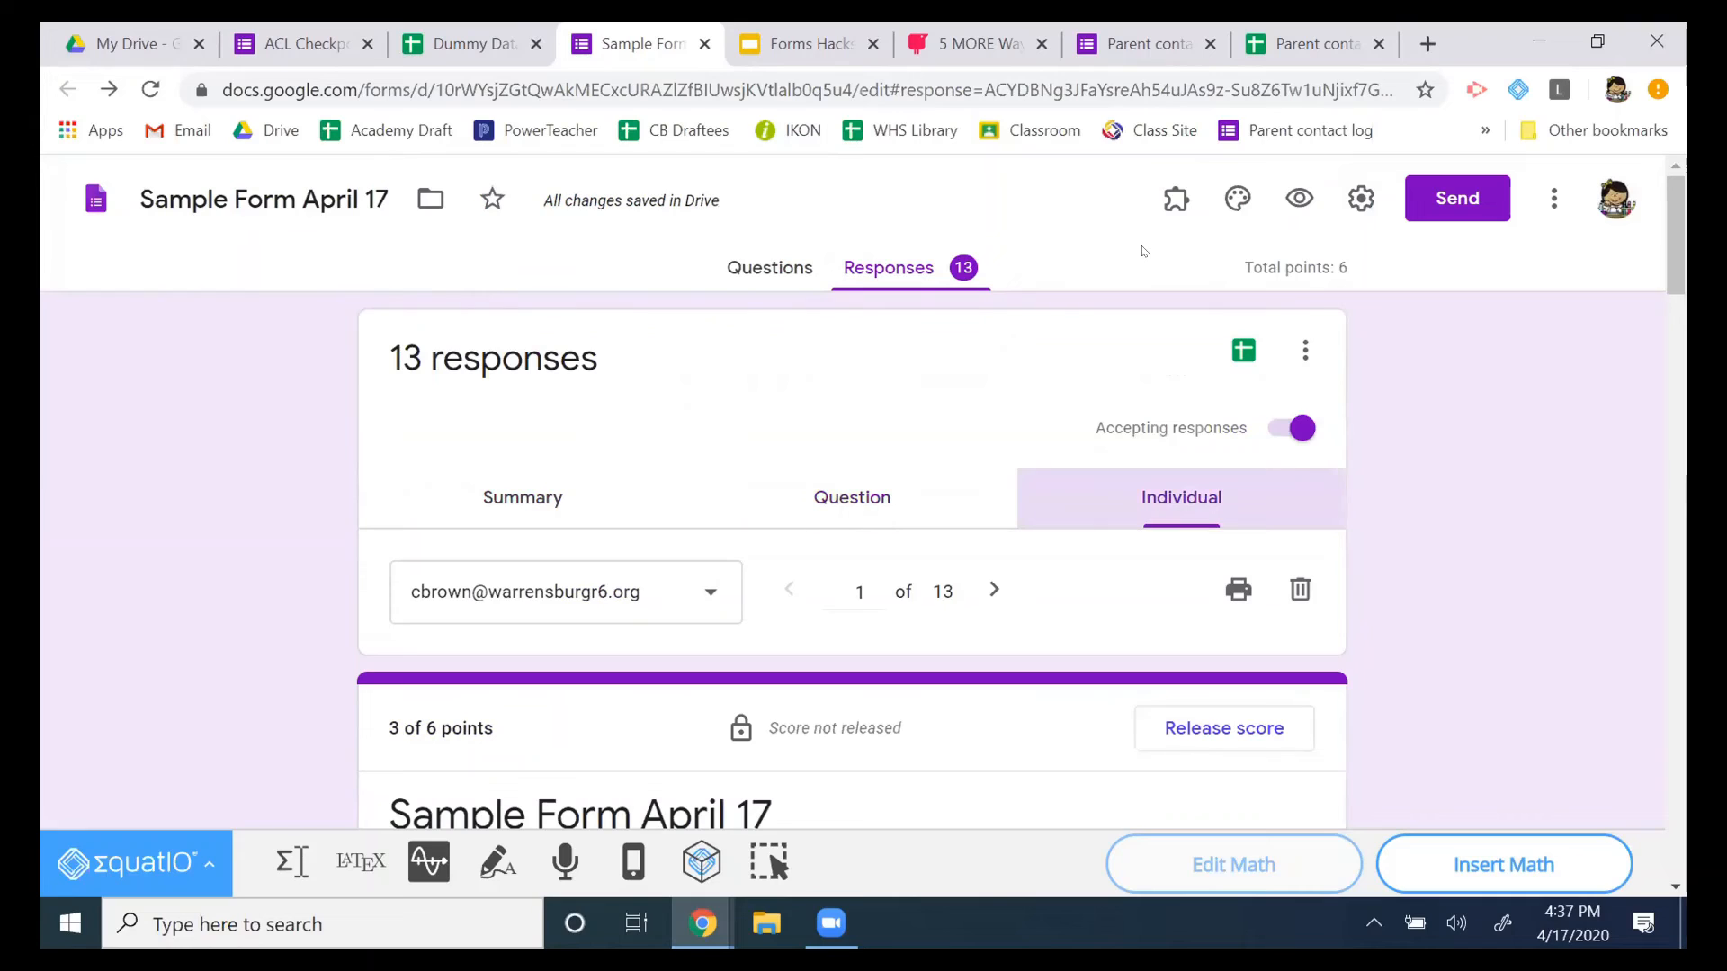
scroll(434, 459, "down", 7)
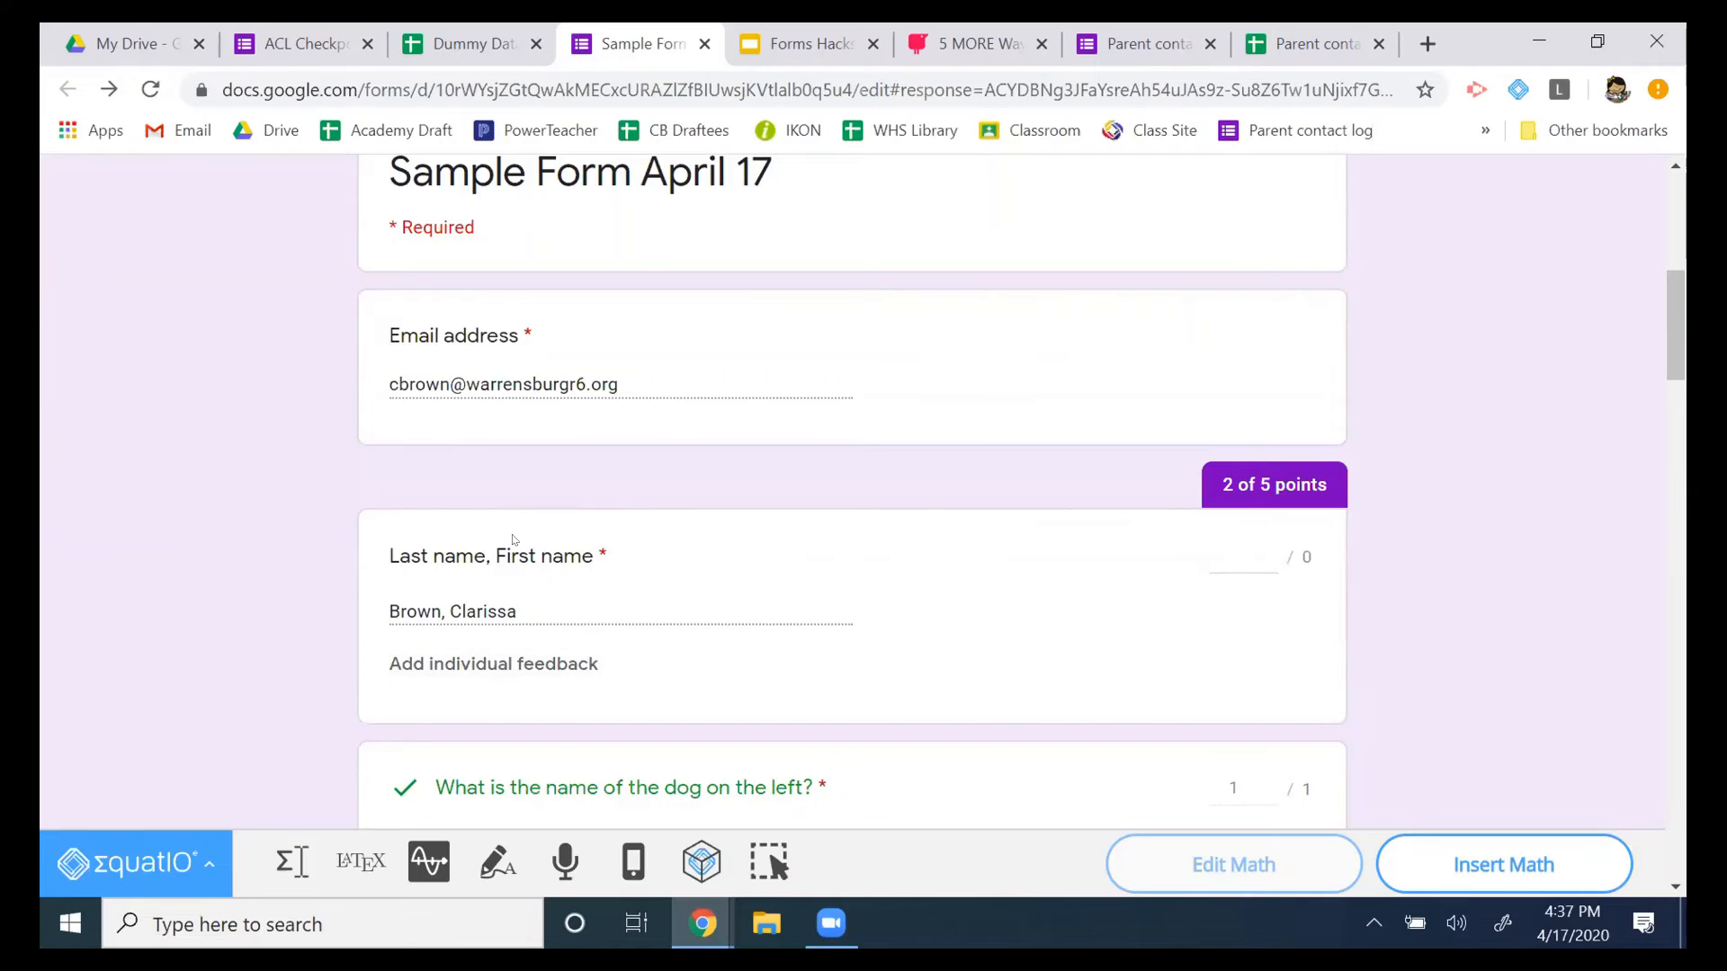
scroll(514, 539, "up", 6)
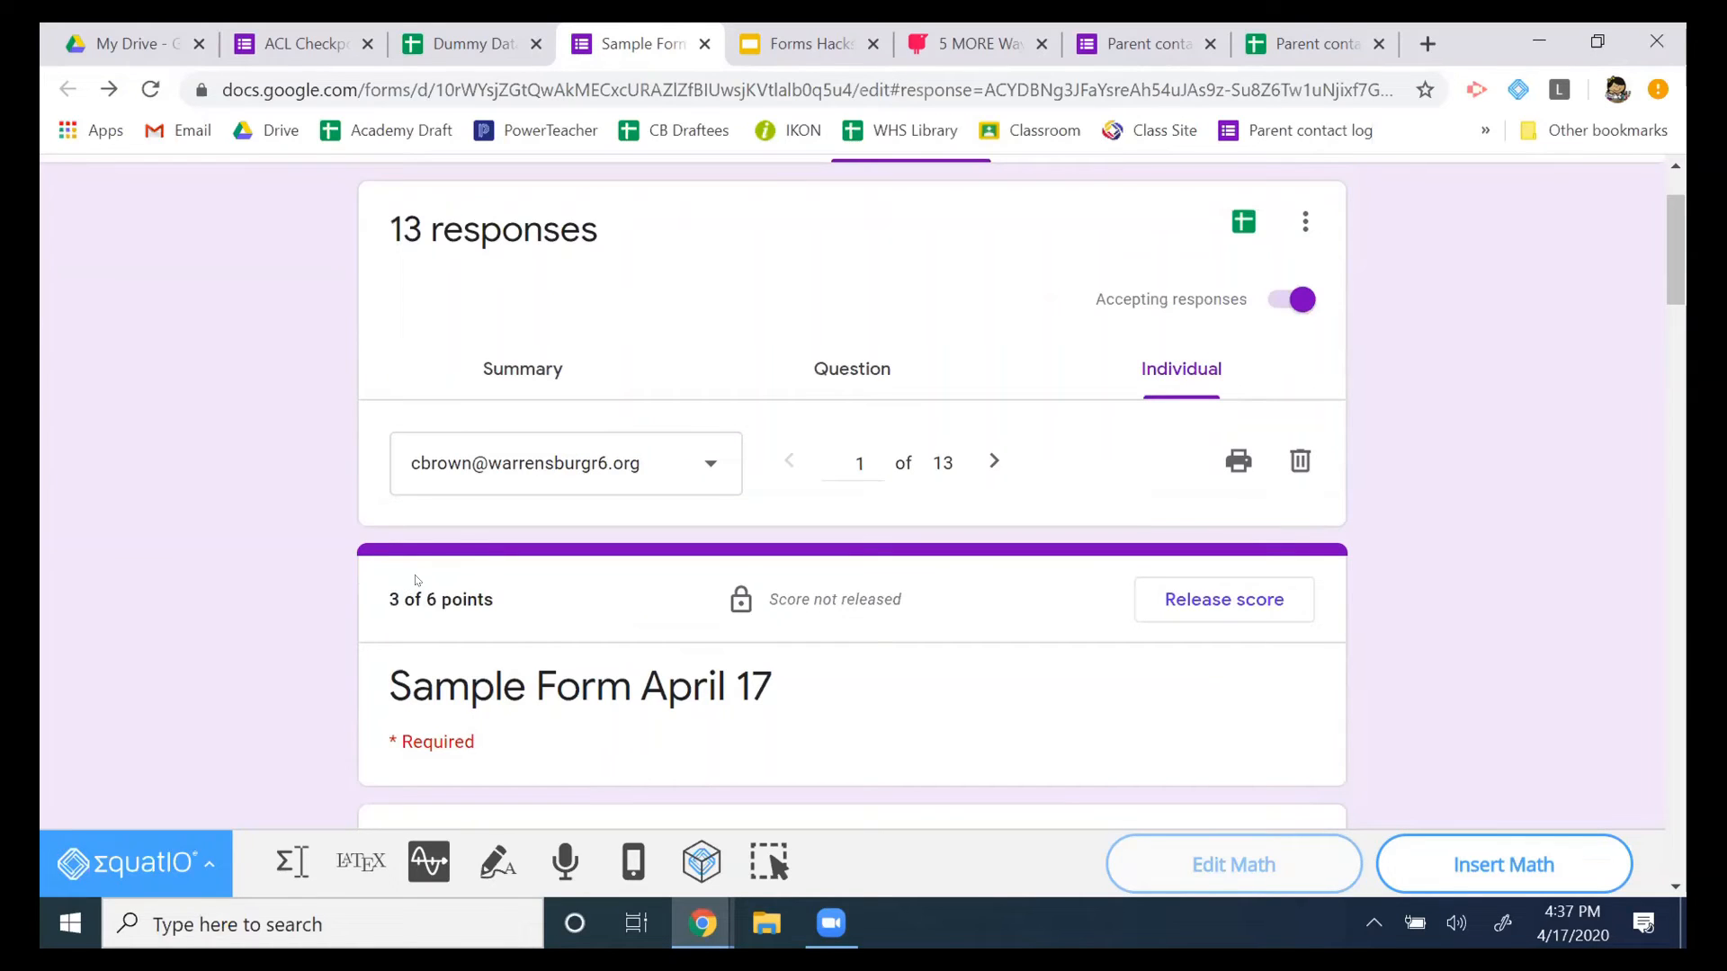
Release the first respondent's score by e-mail to that respondent only, leaving the optional message empty.
left_click(1157, 603)
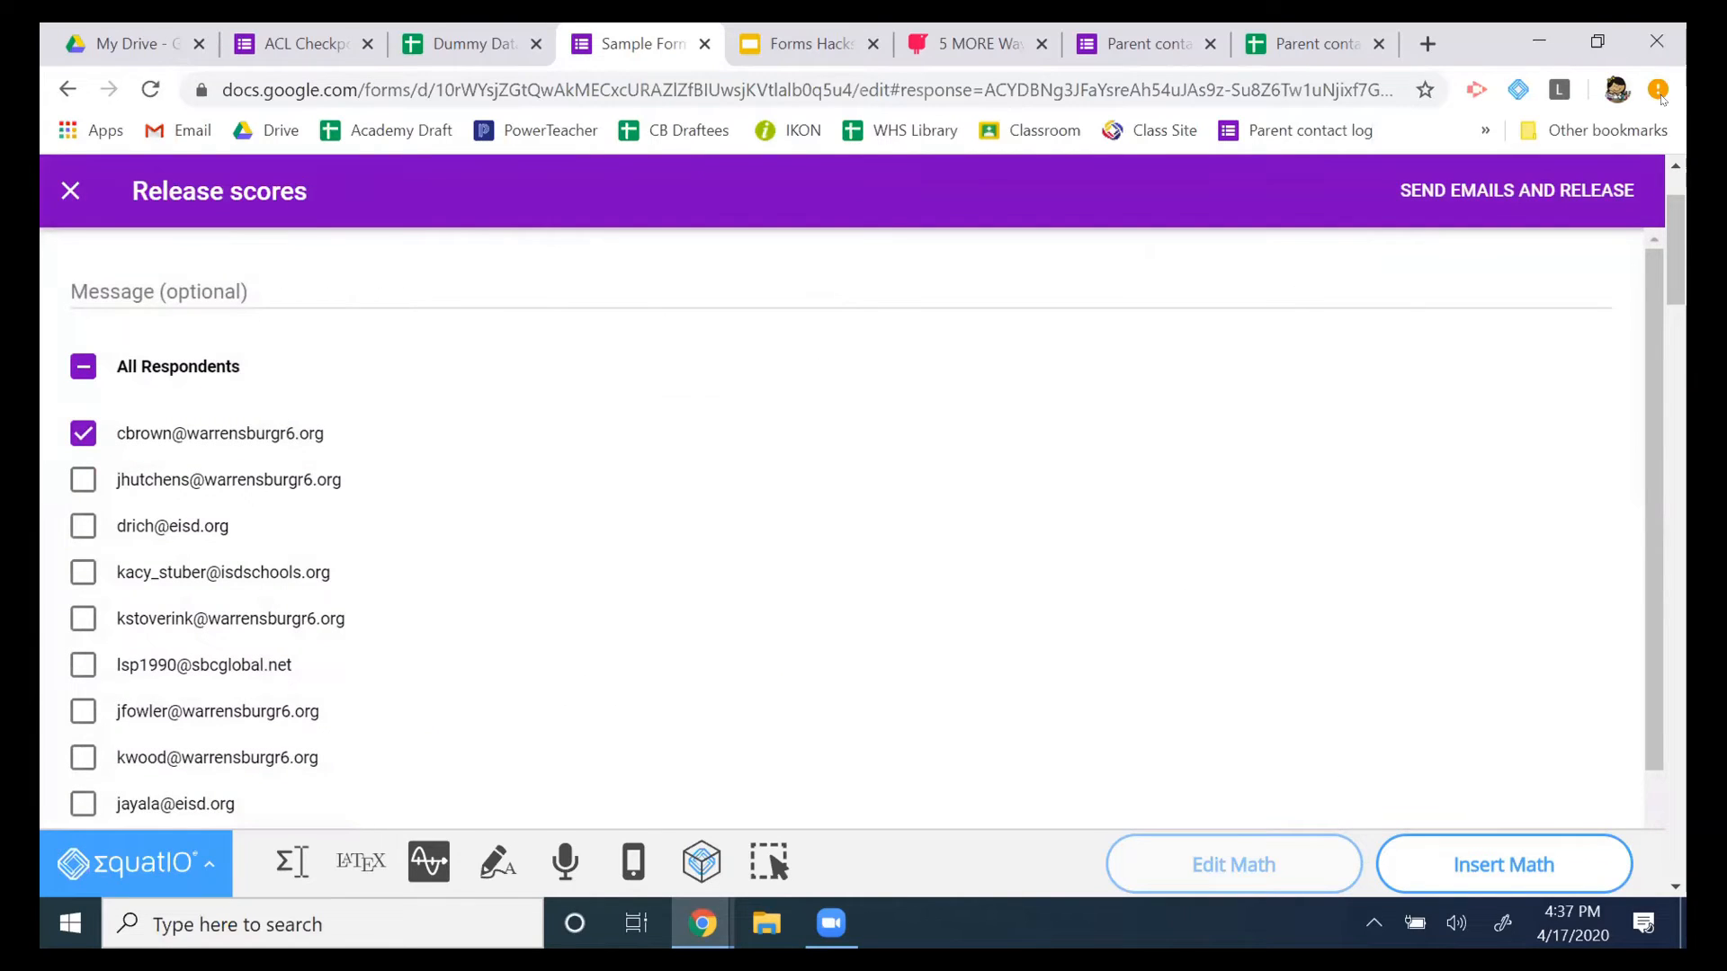
scroll(1145, 386, "down", 2)
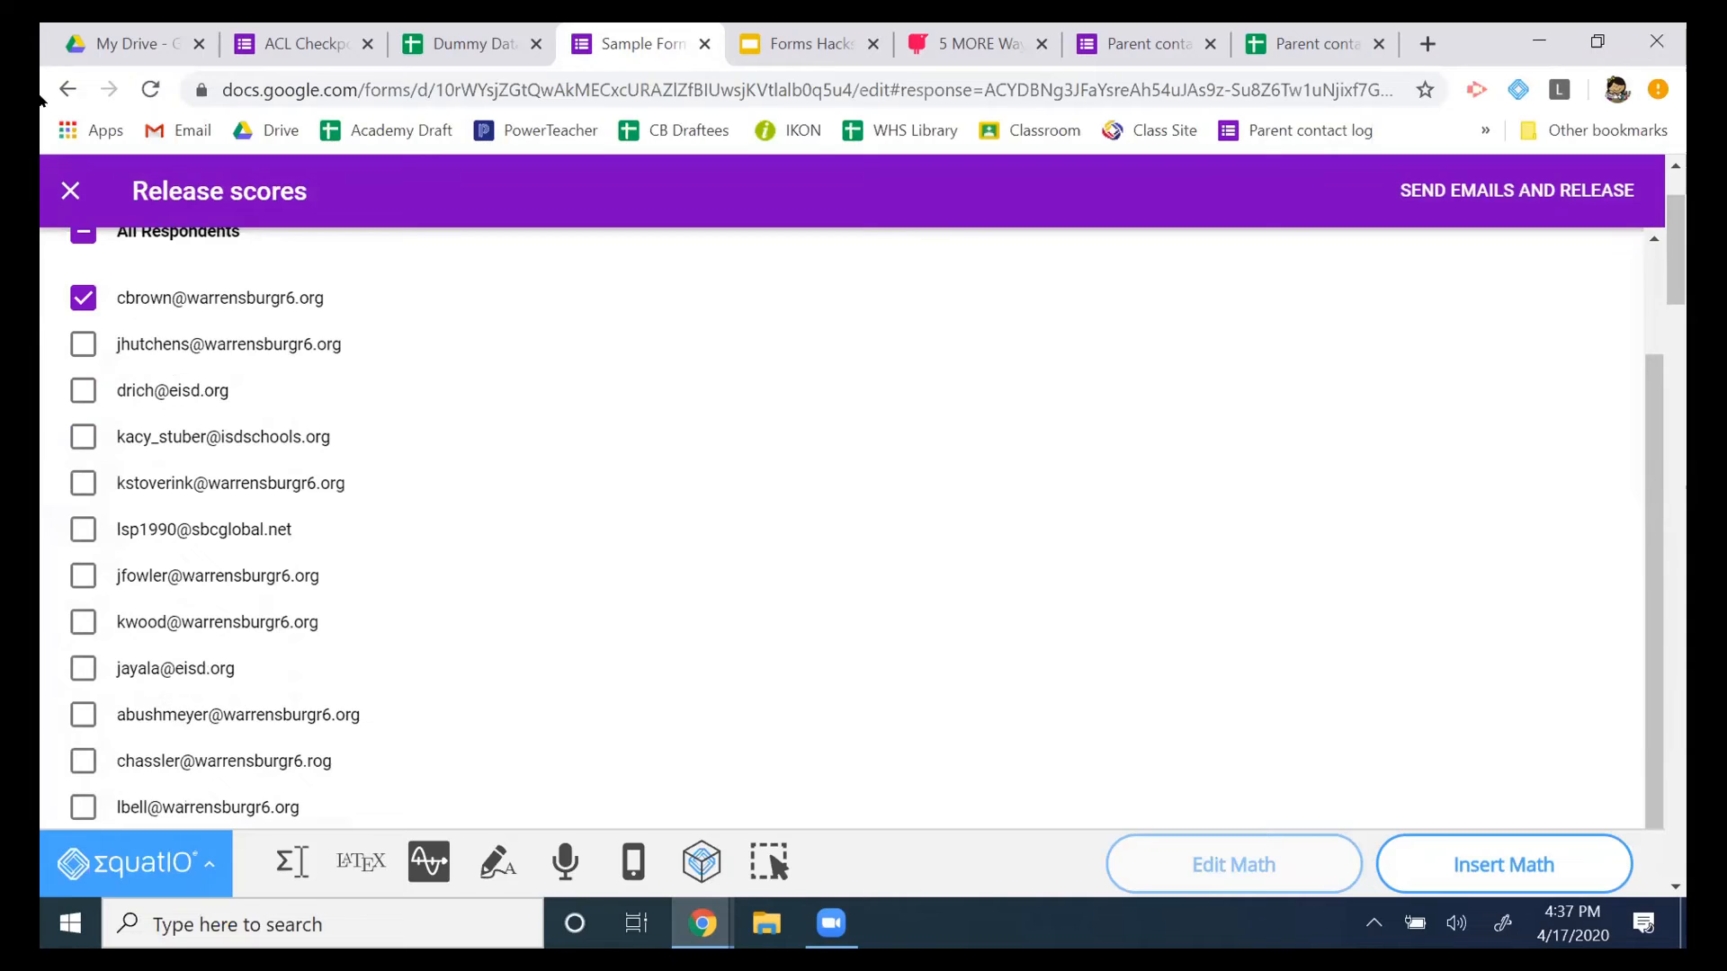
scroll(1486, 800, "up", 2)
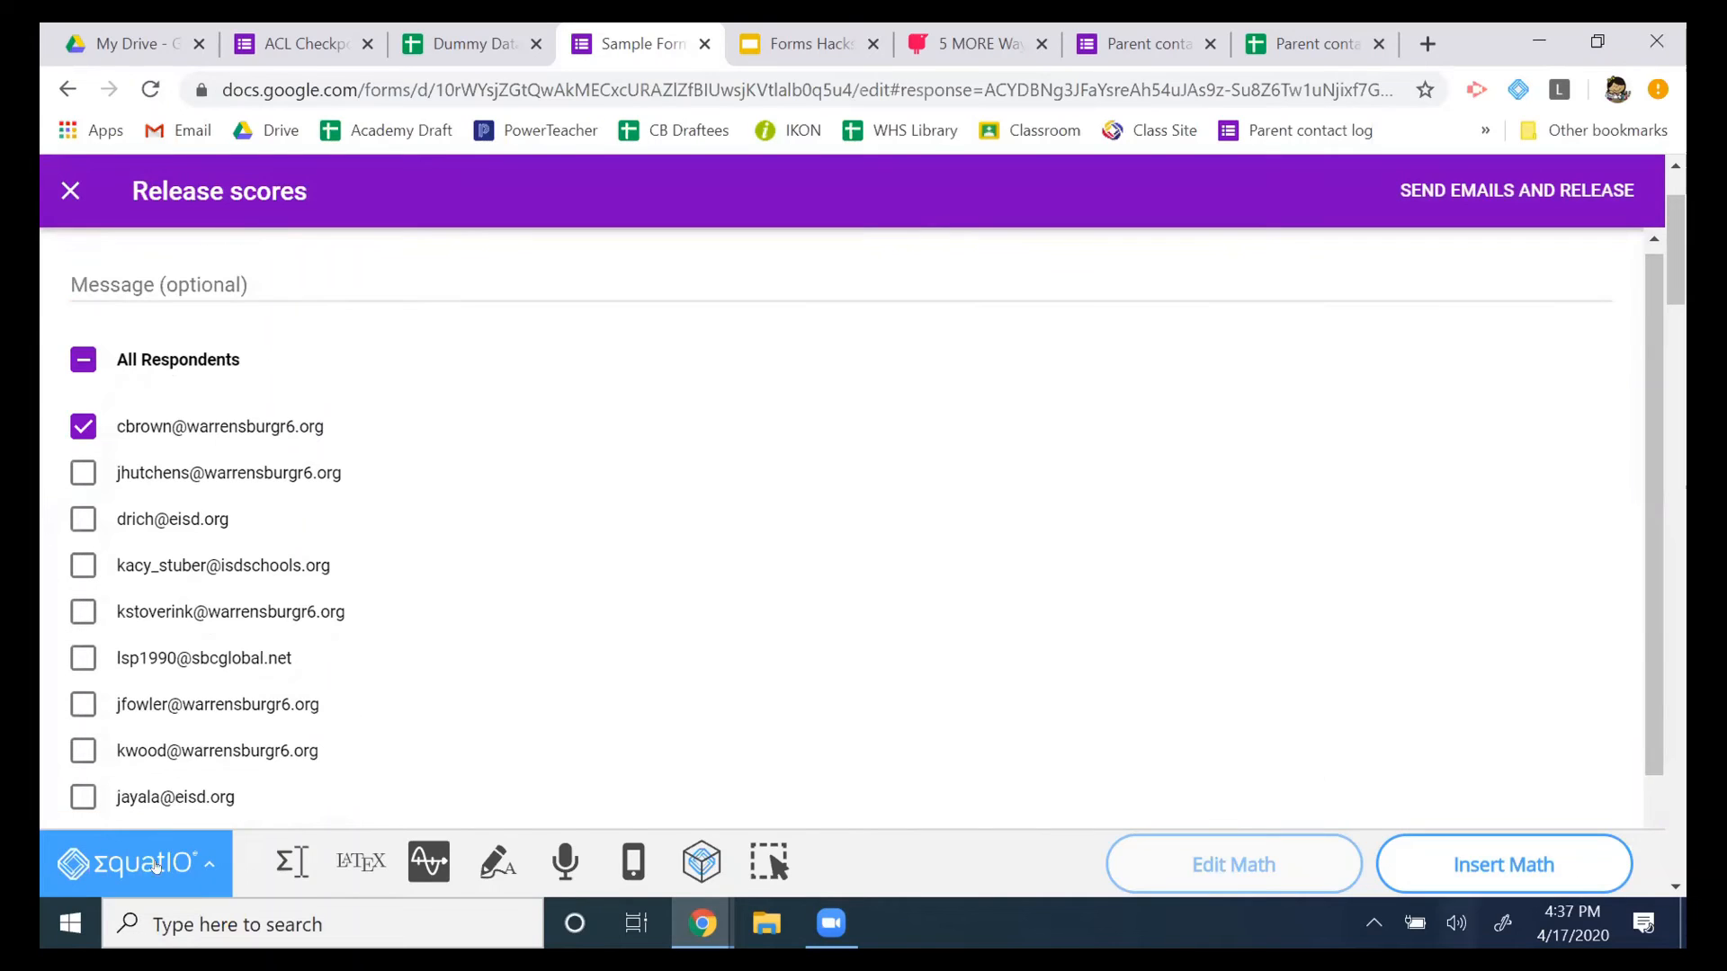
left_click(1435, 193)
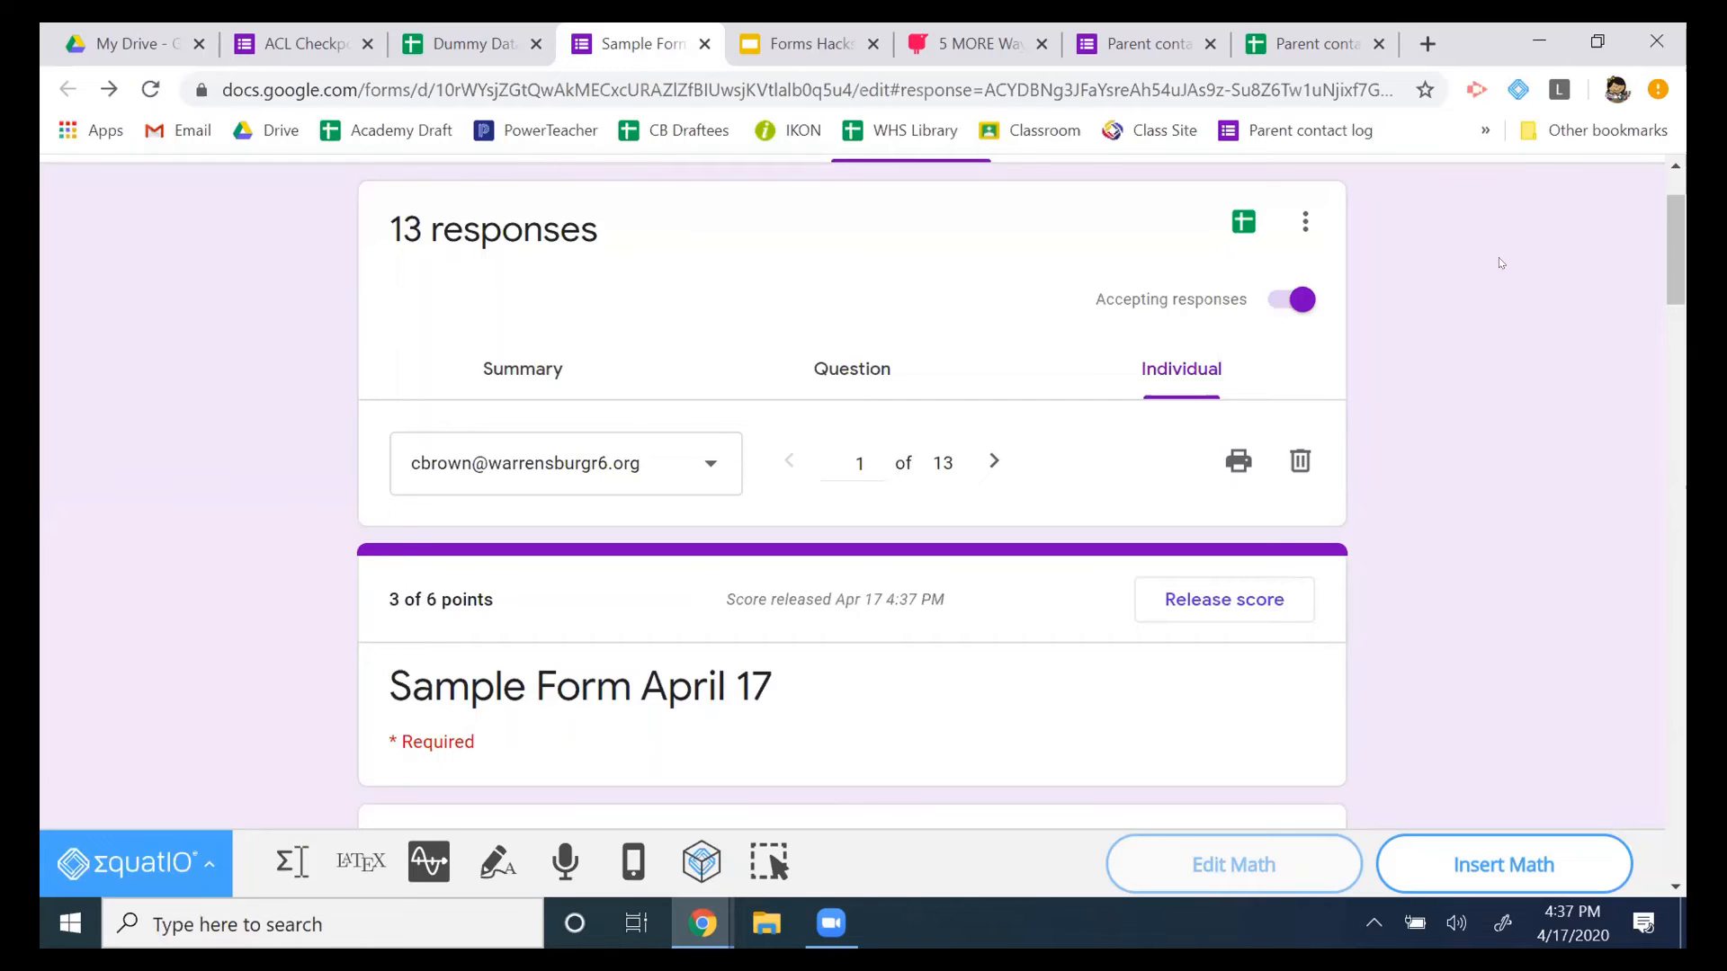
Create a new spreadsheet as the destination for the form's responses and show it in a maximized browser window.
scroll(1496, 302, "up", 2)
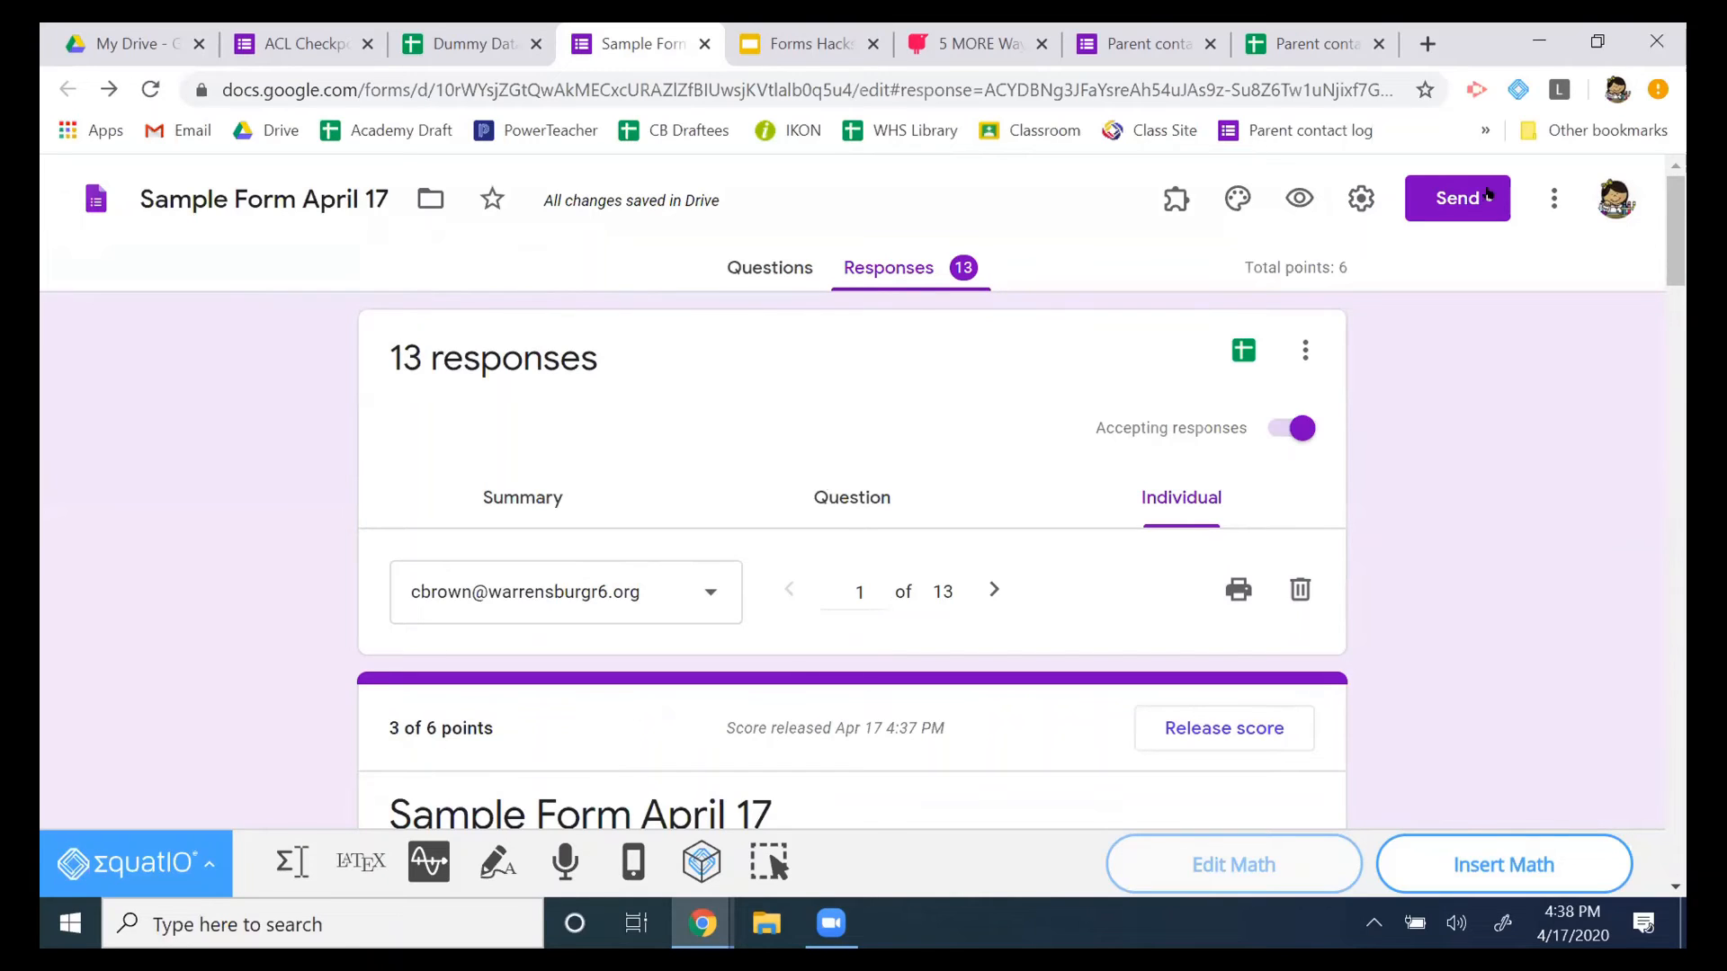
left_click(1239, 347)
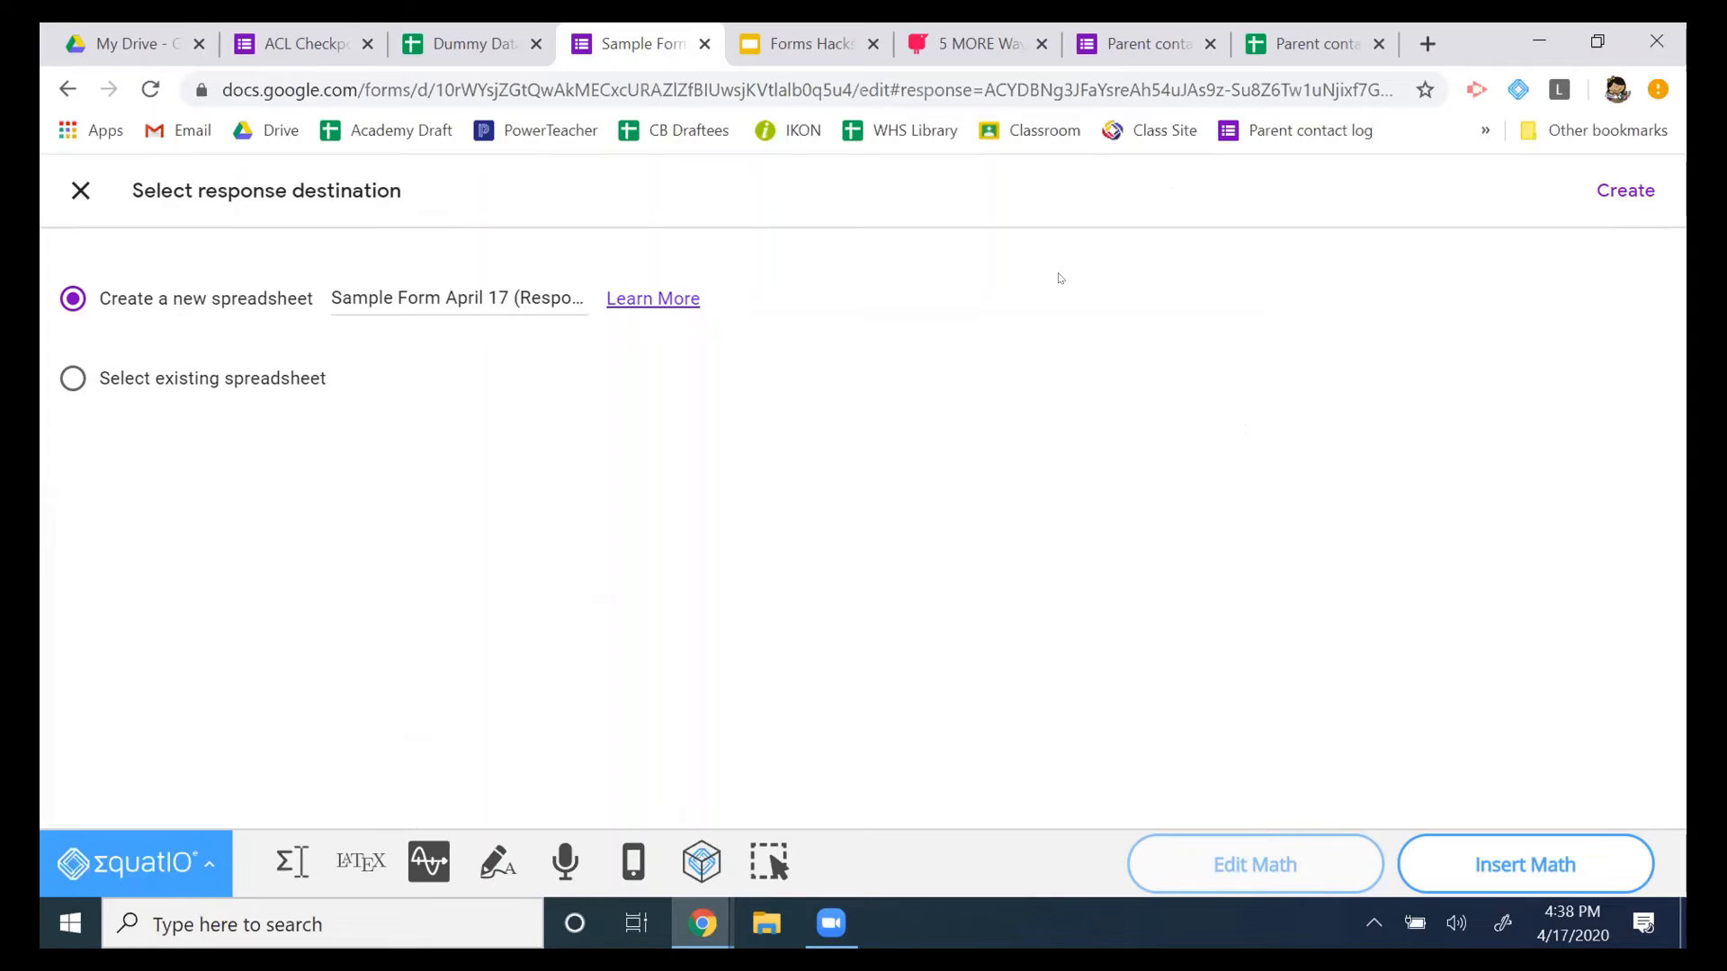
left_click(1597, 41)
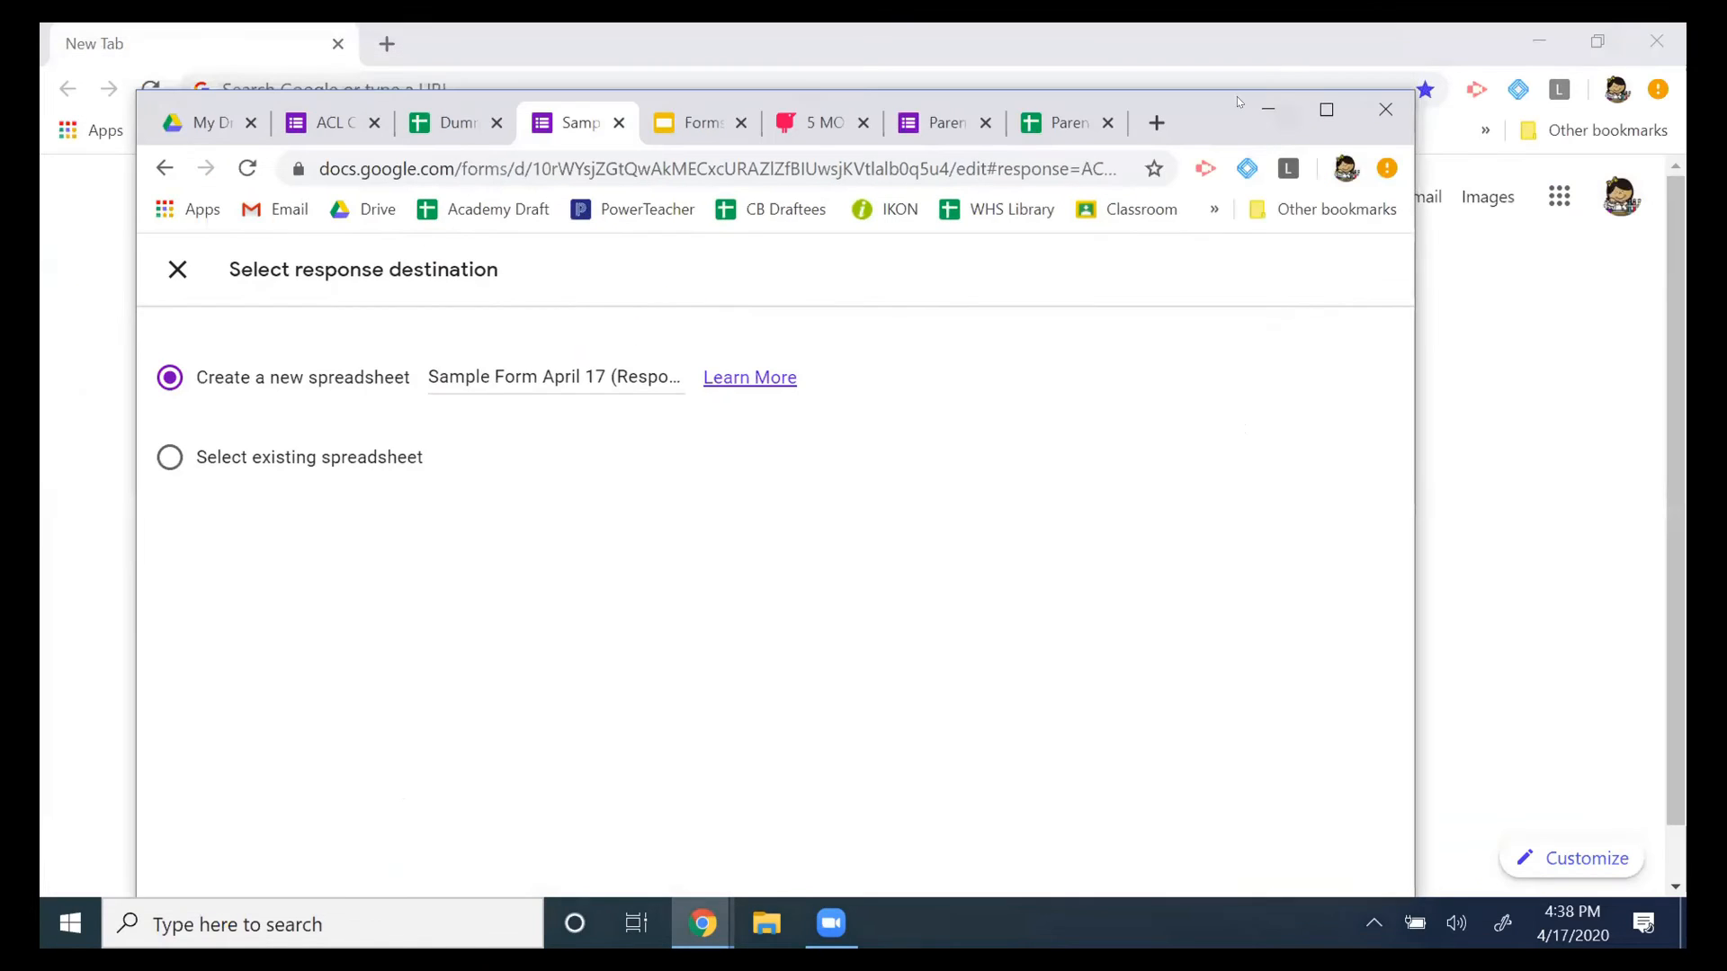
left_click_drag(1225, 76, 1195, 98)
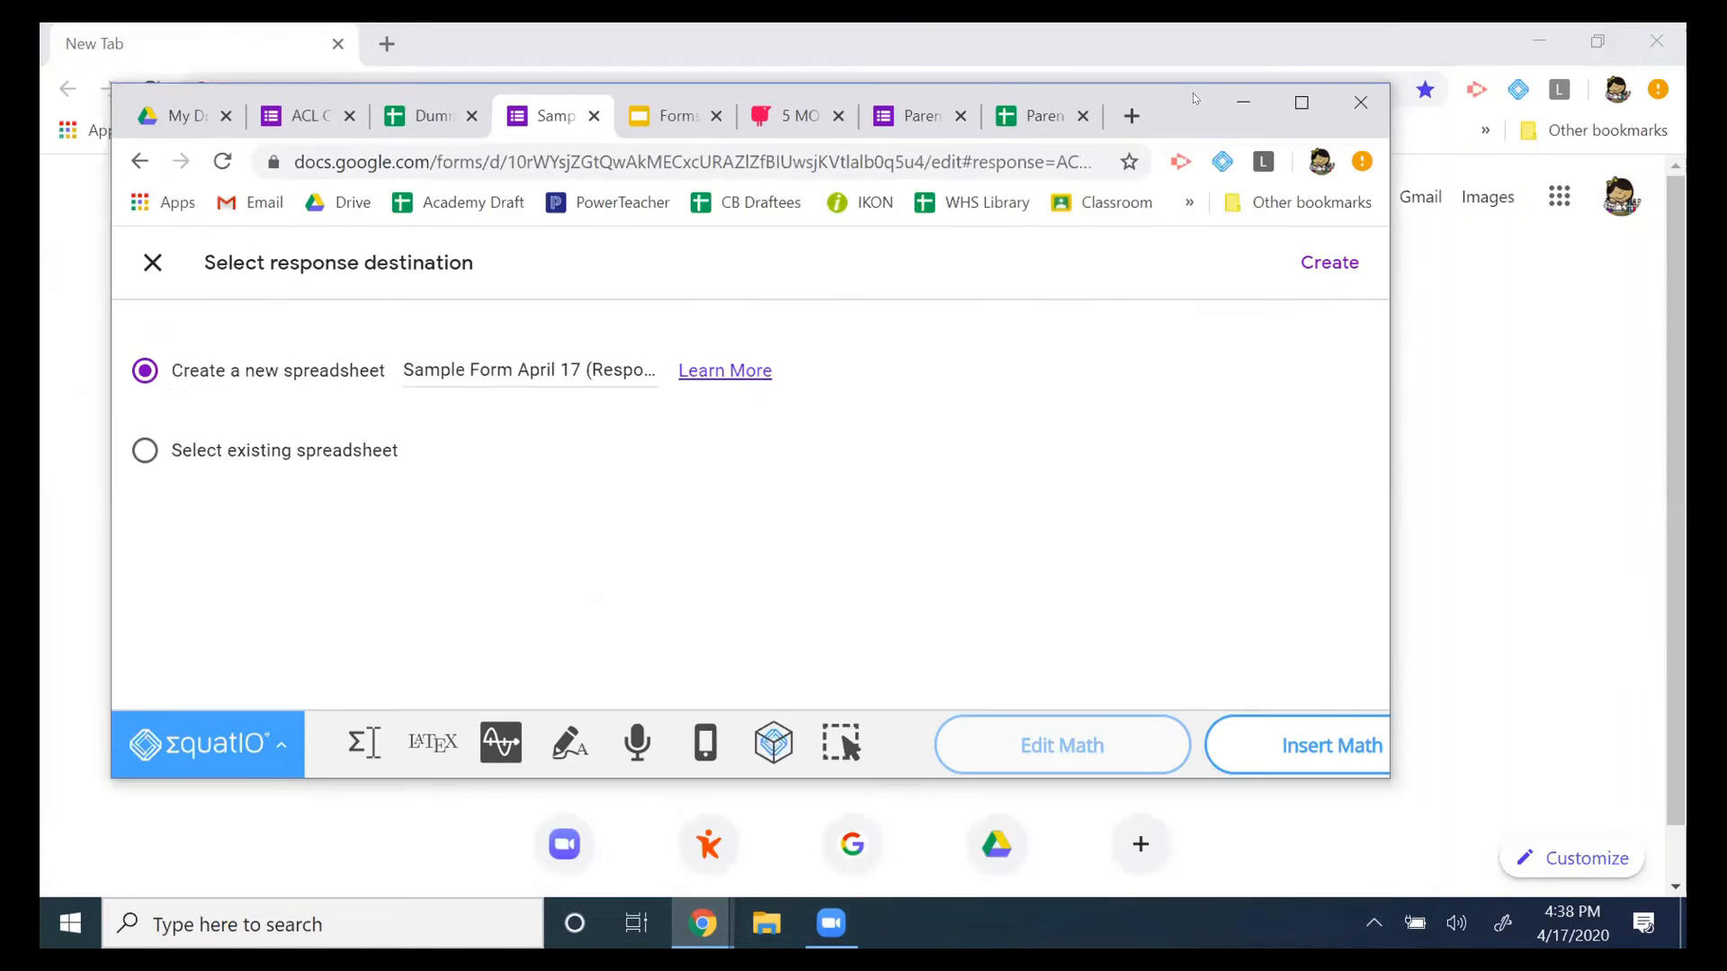
left_click(1312, 262)
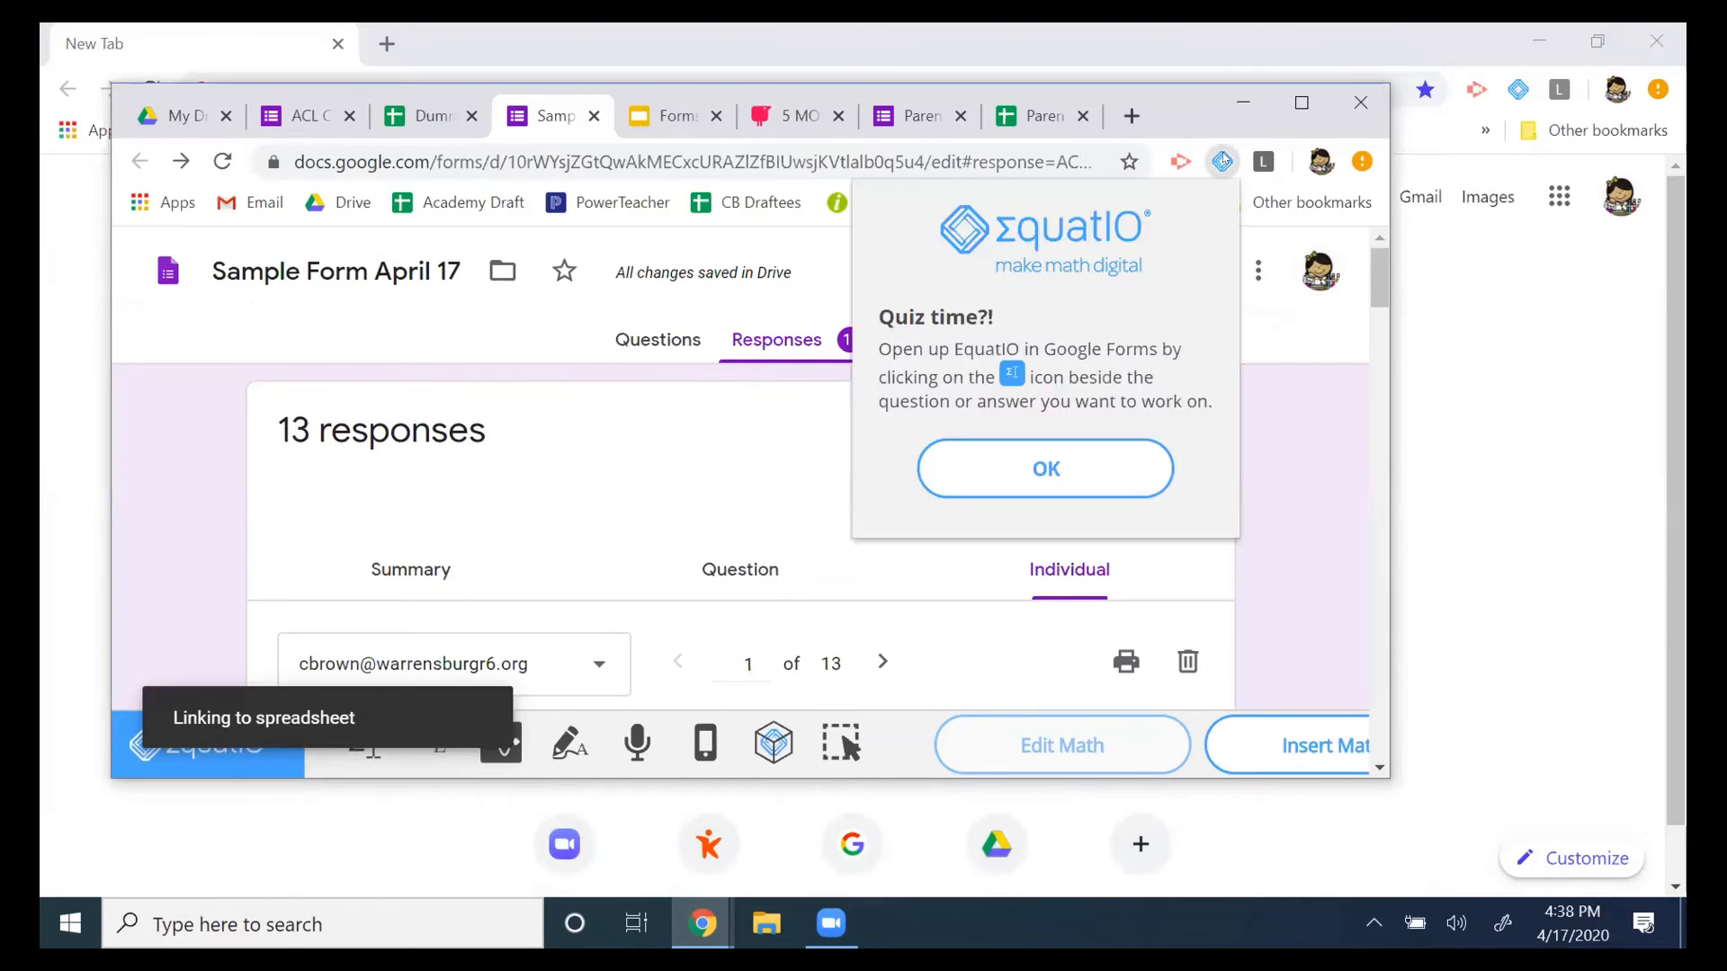
left_click(1301, 105)
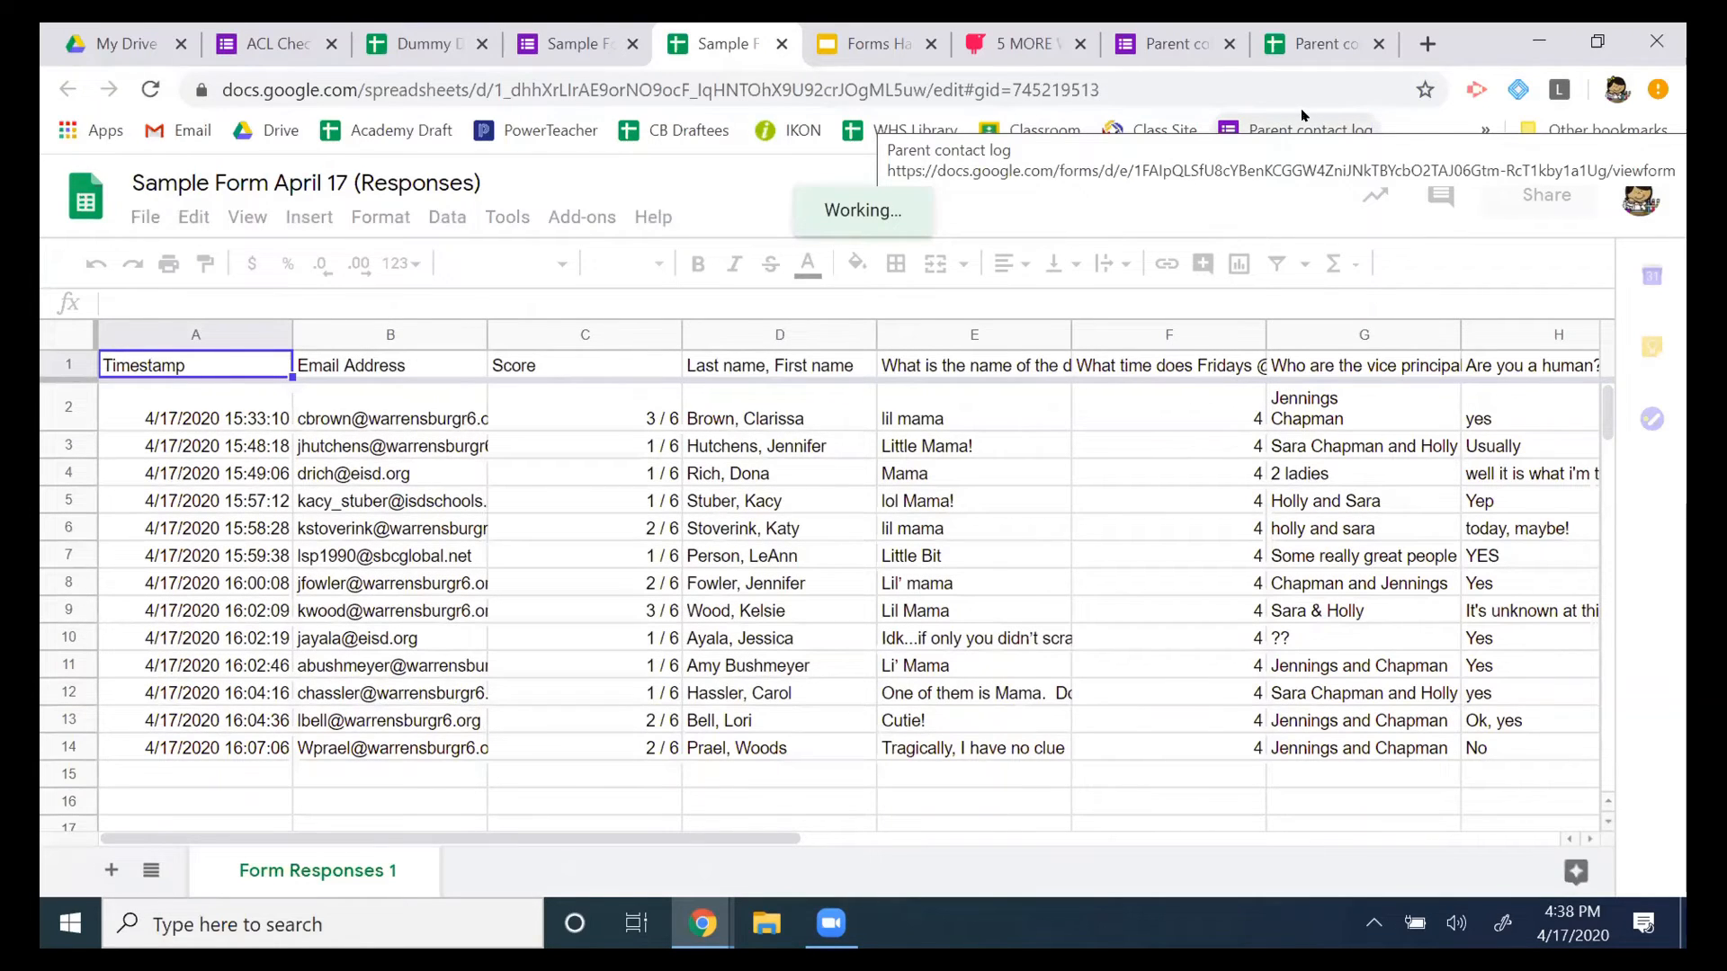
Sort the response sheet A → Z by the "Last name, First name" column.
left_click(650, 429)
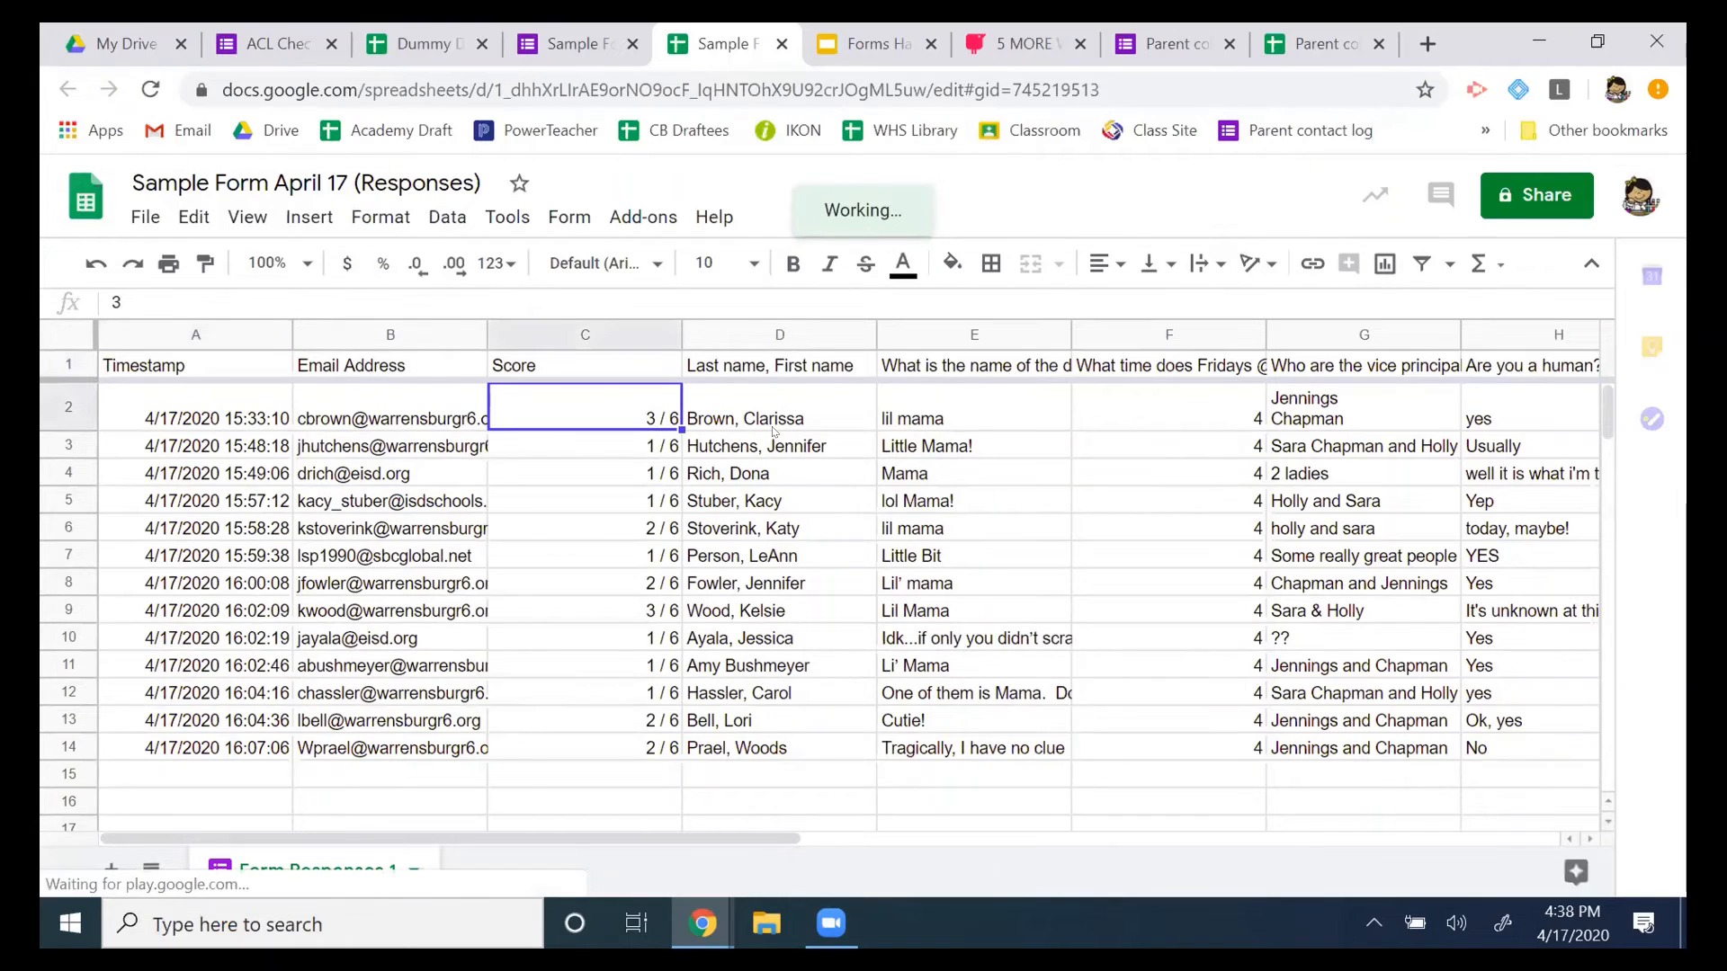
left_click(812, 431)
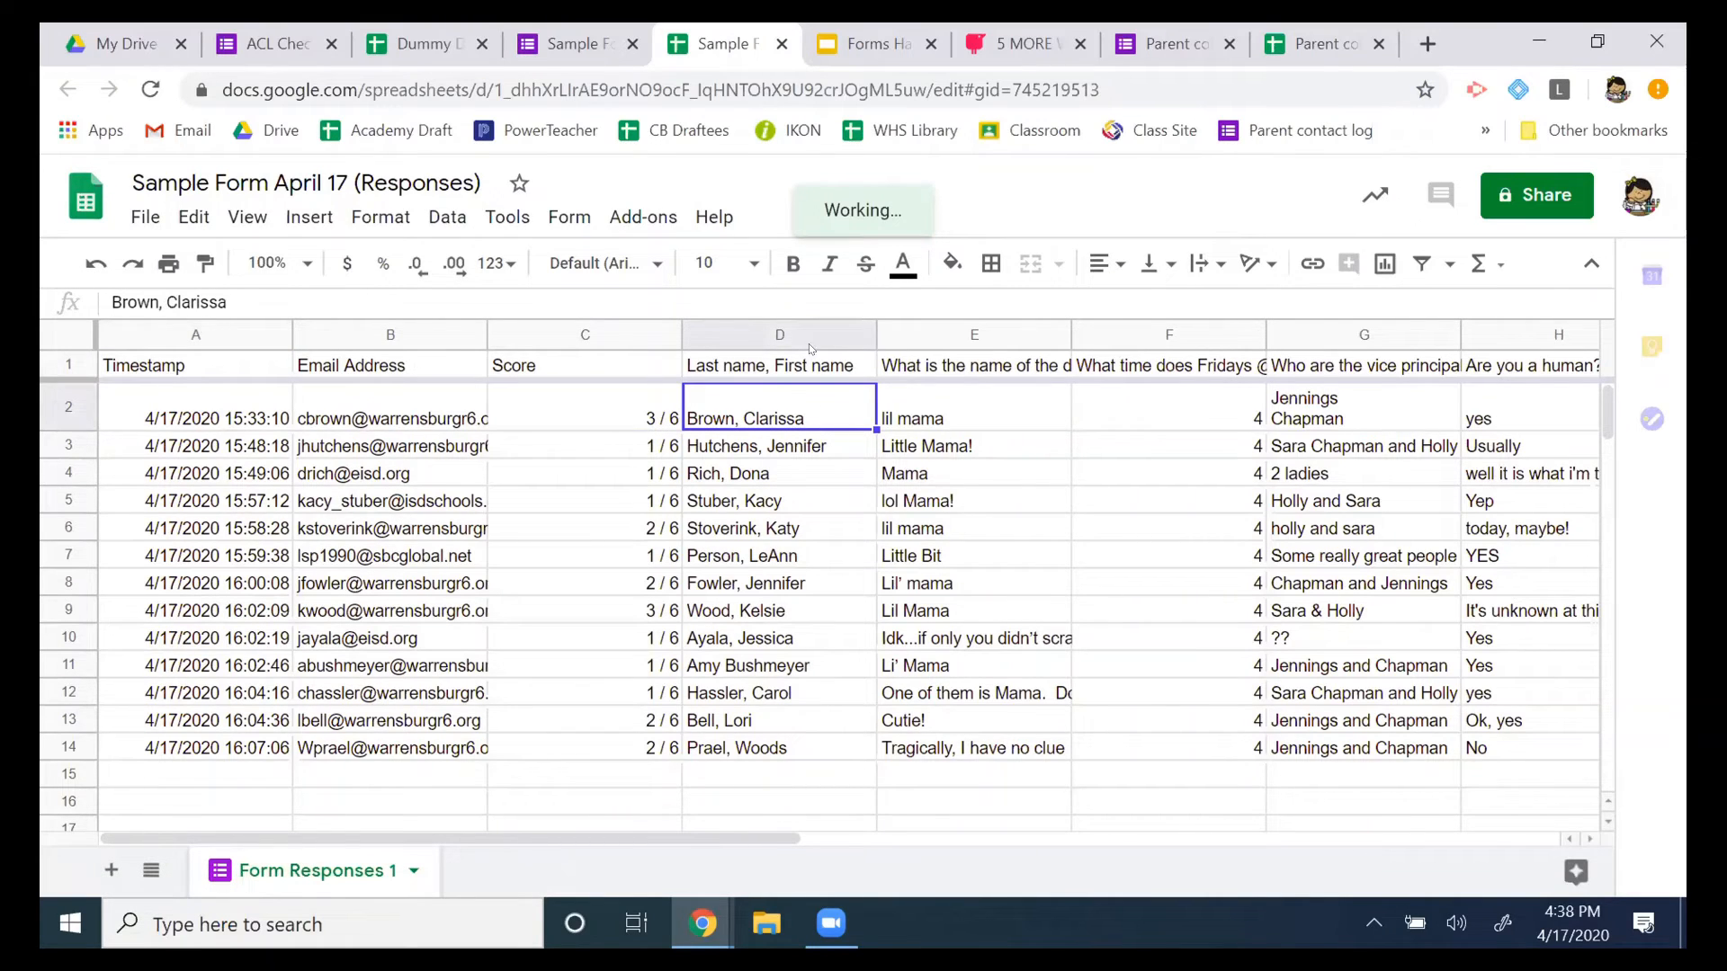
left_click(861, 335)
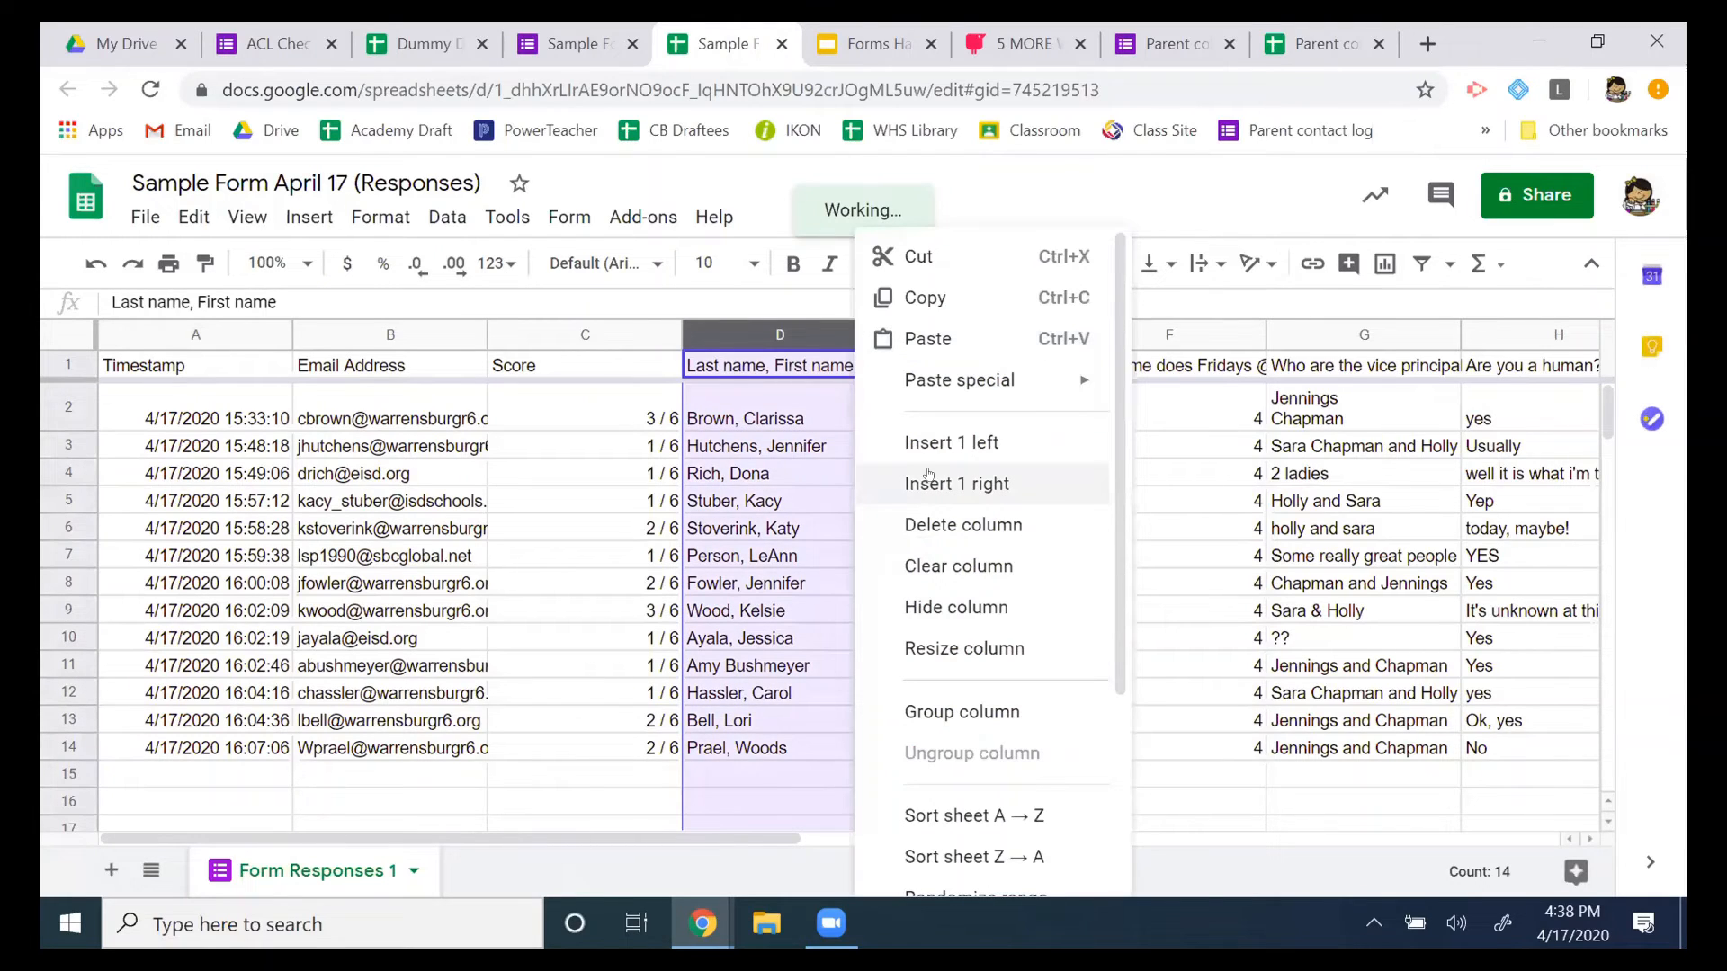
scroll(1020, 526, "down", 3)
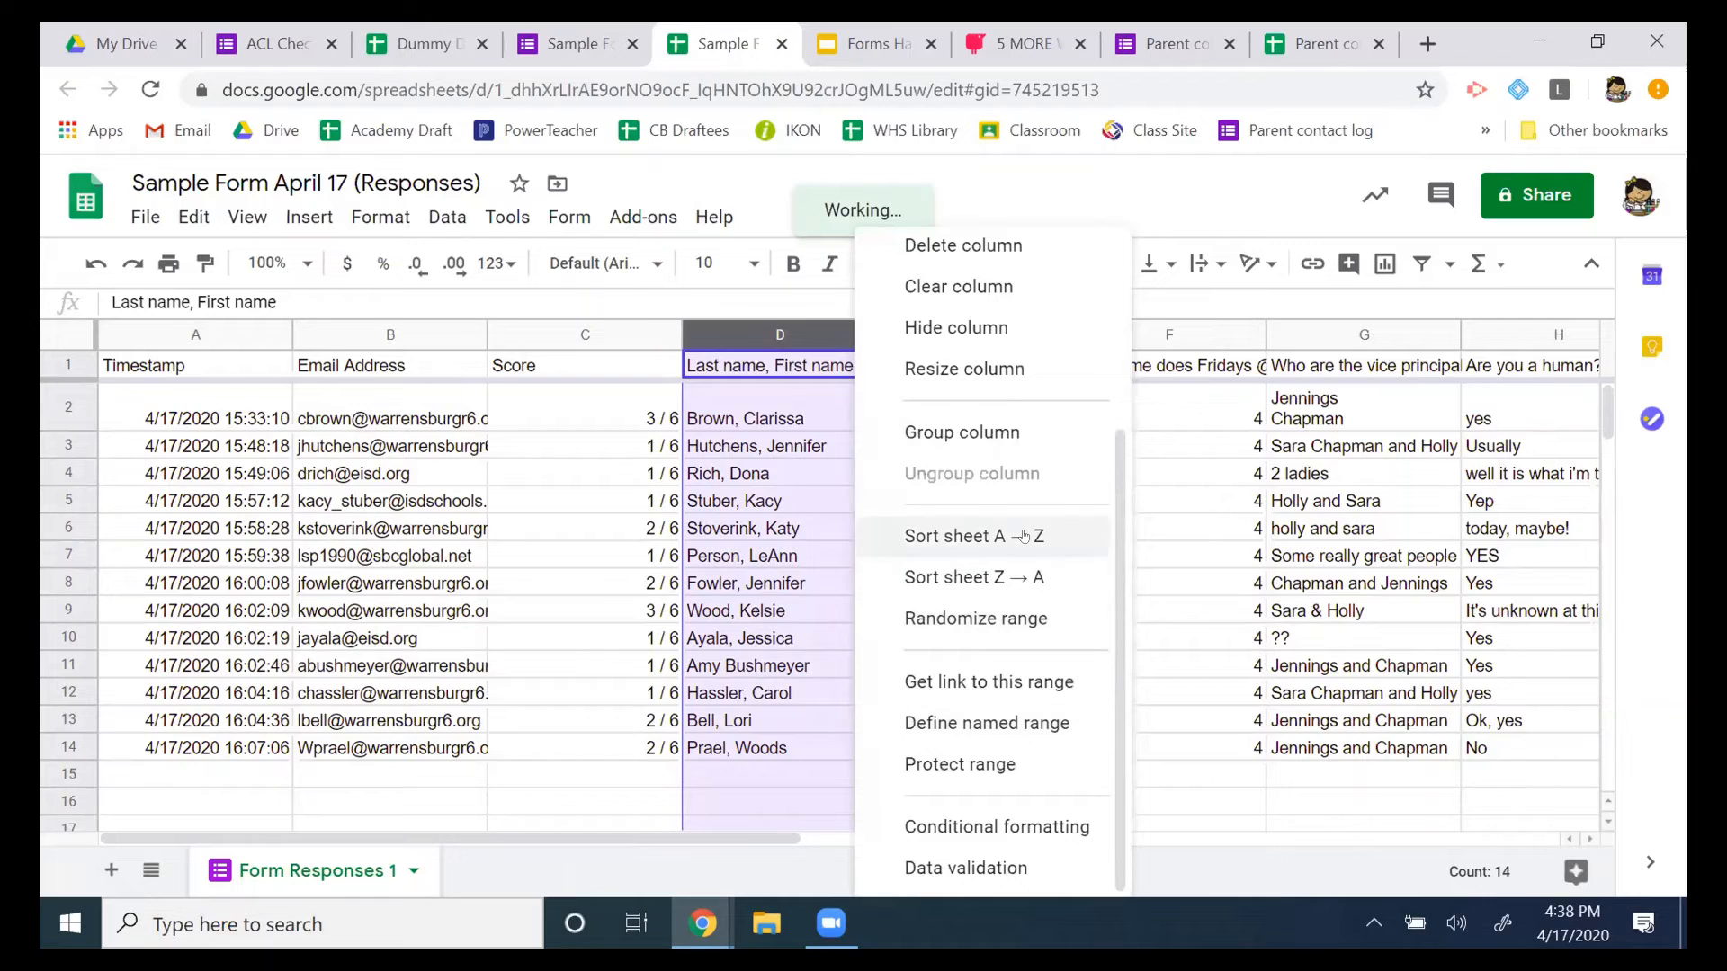
left_click(1029, 535)
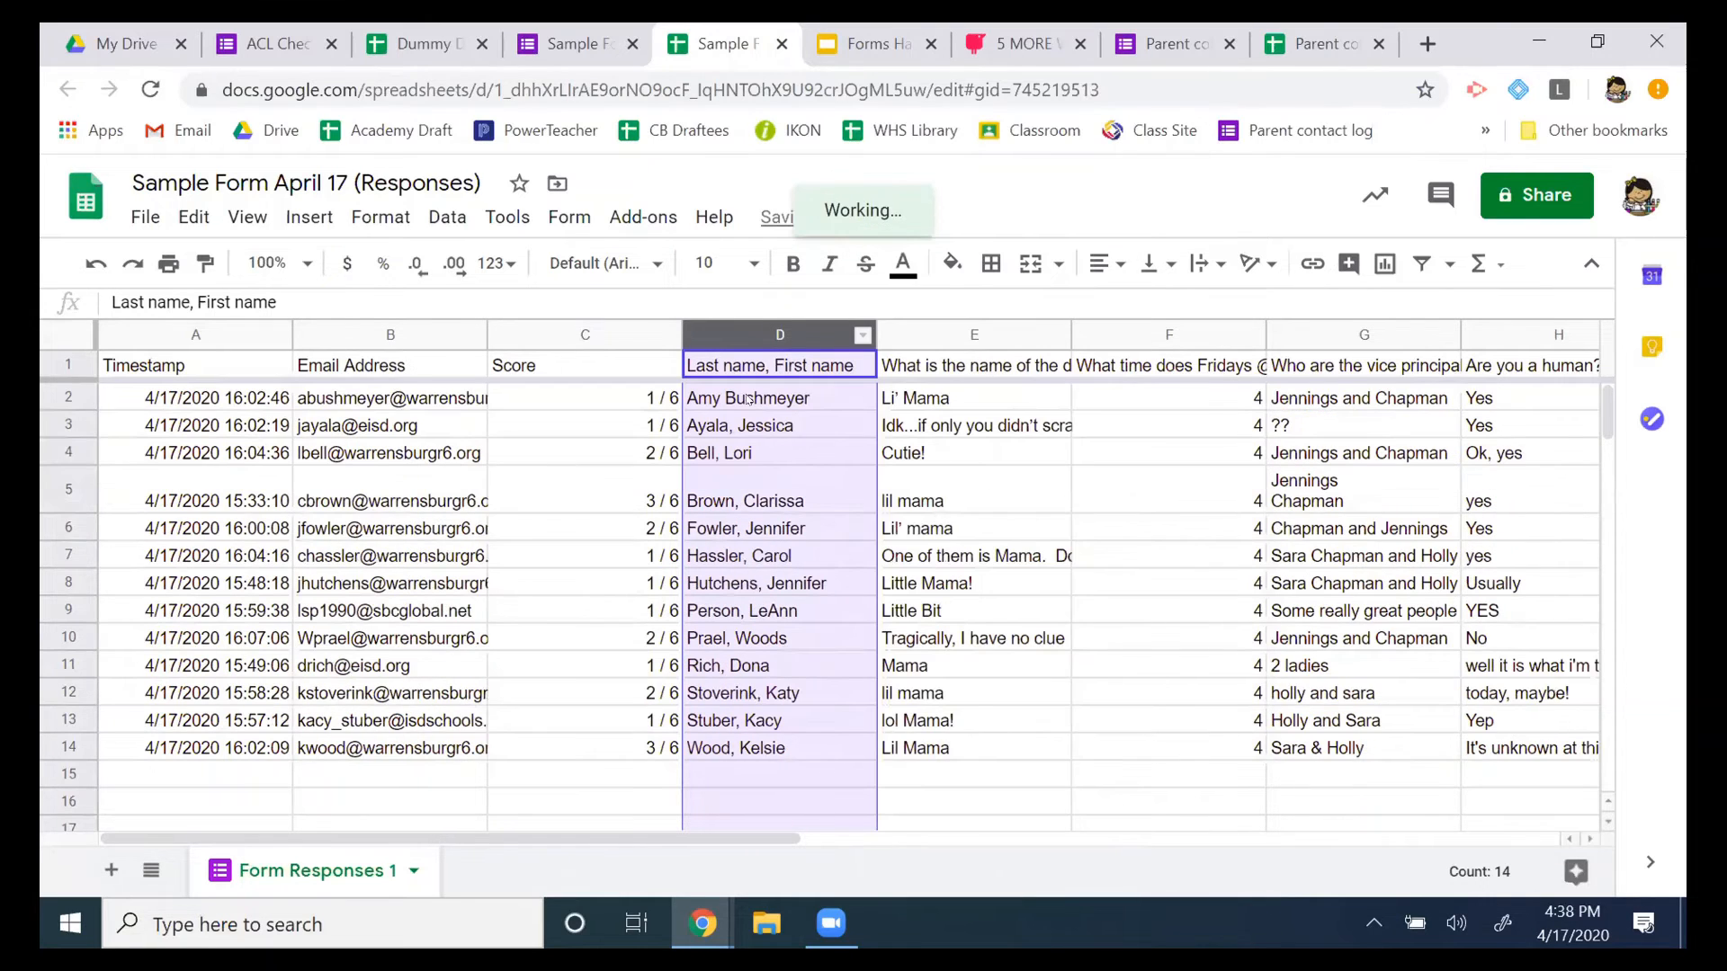
left_click(851, 520)
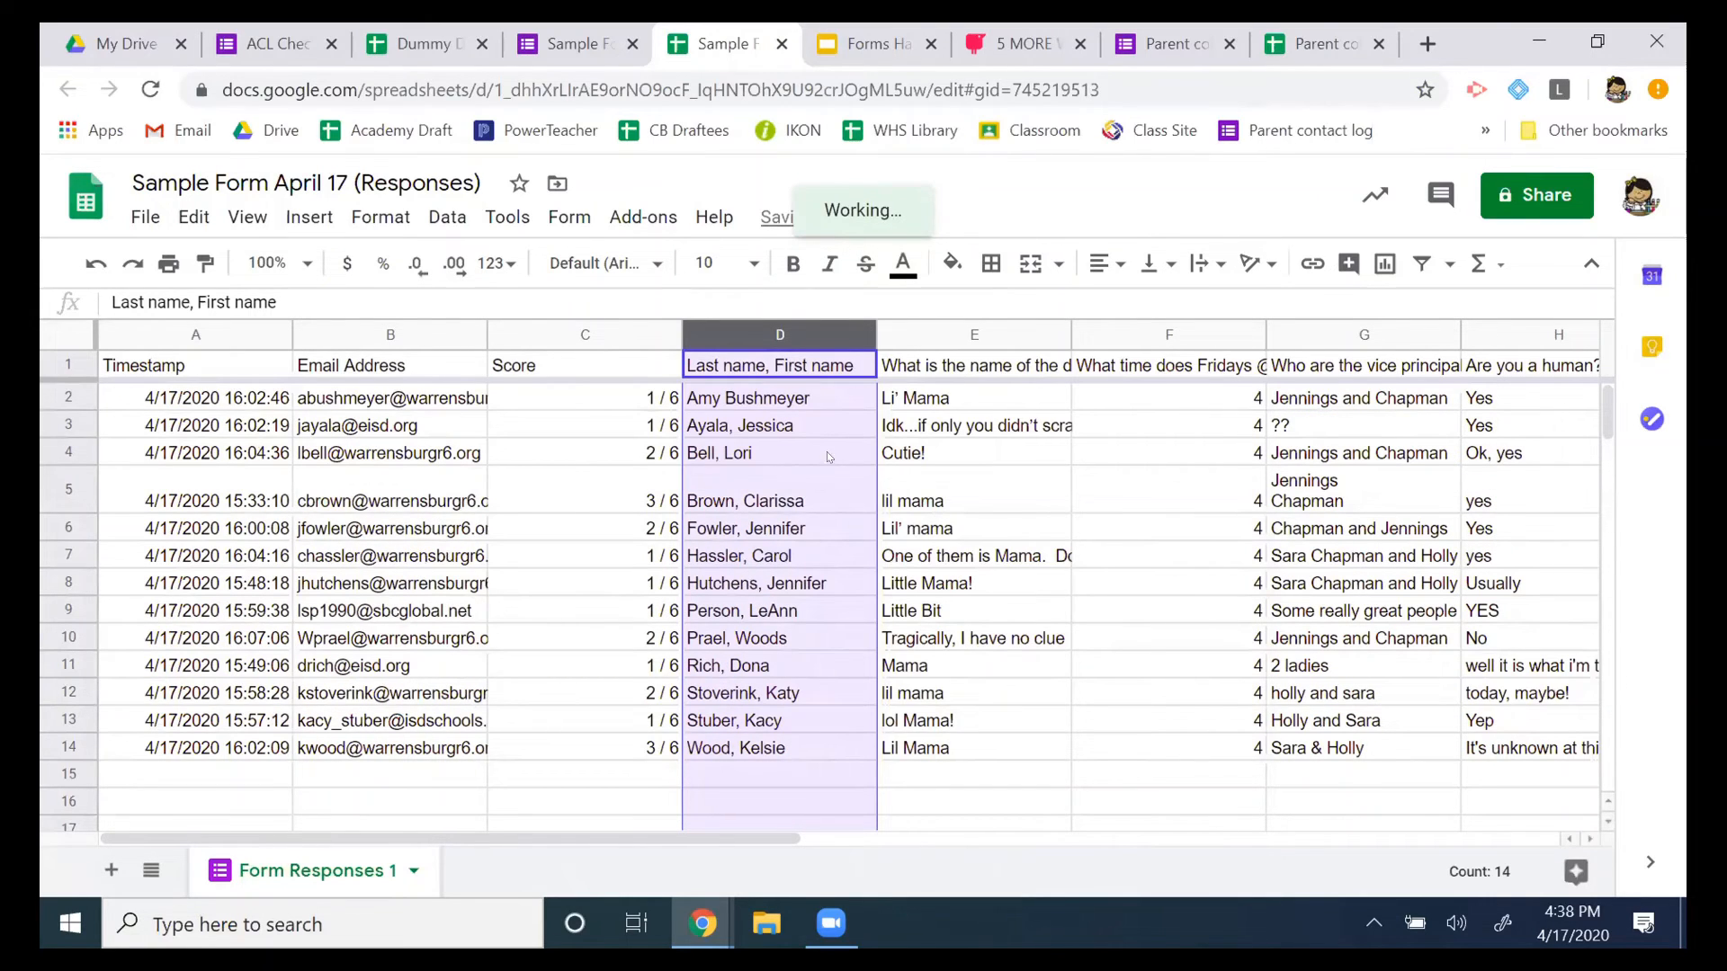
Look over the sorted names and the answers in the response sheet.
left_click(706, 428)
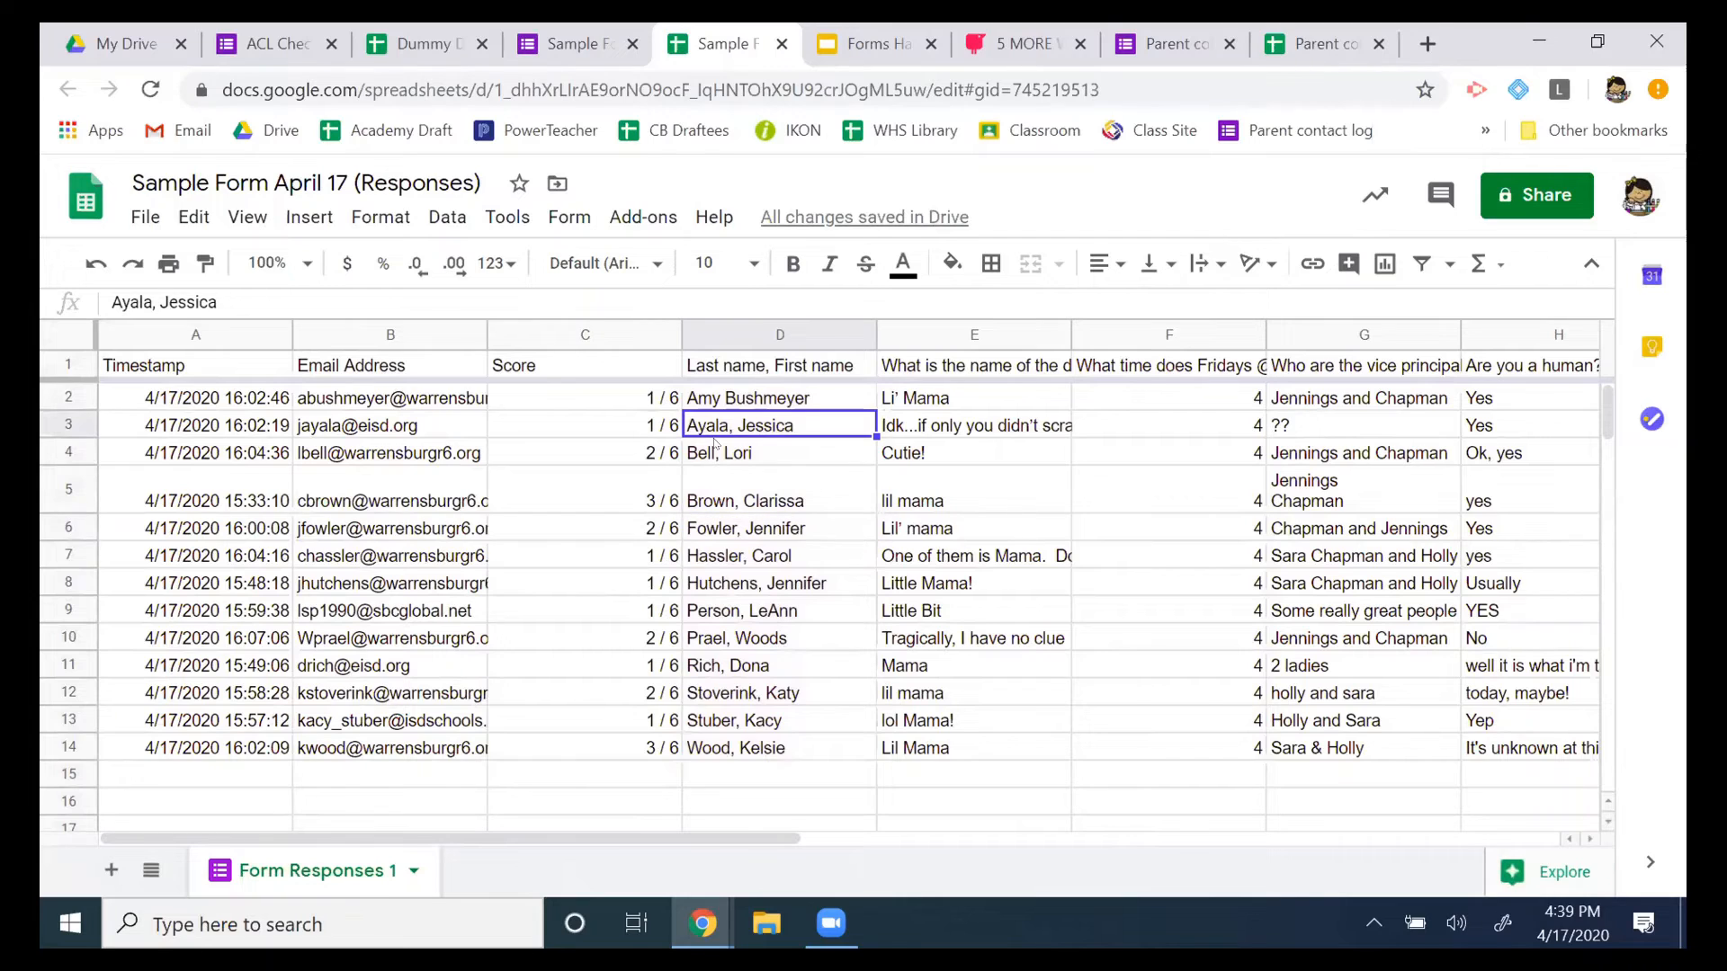
left_click(717, 454)
left_click(717, 534)
left_click(730, 613)
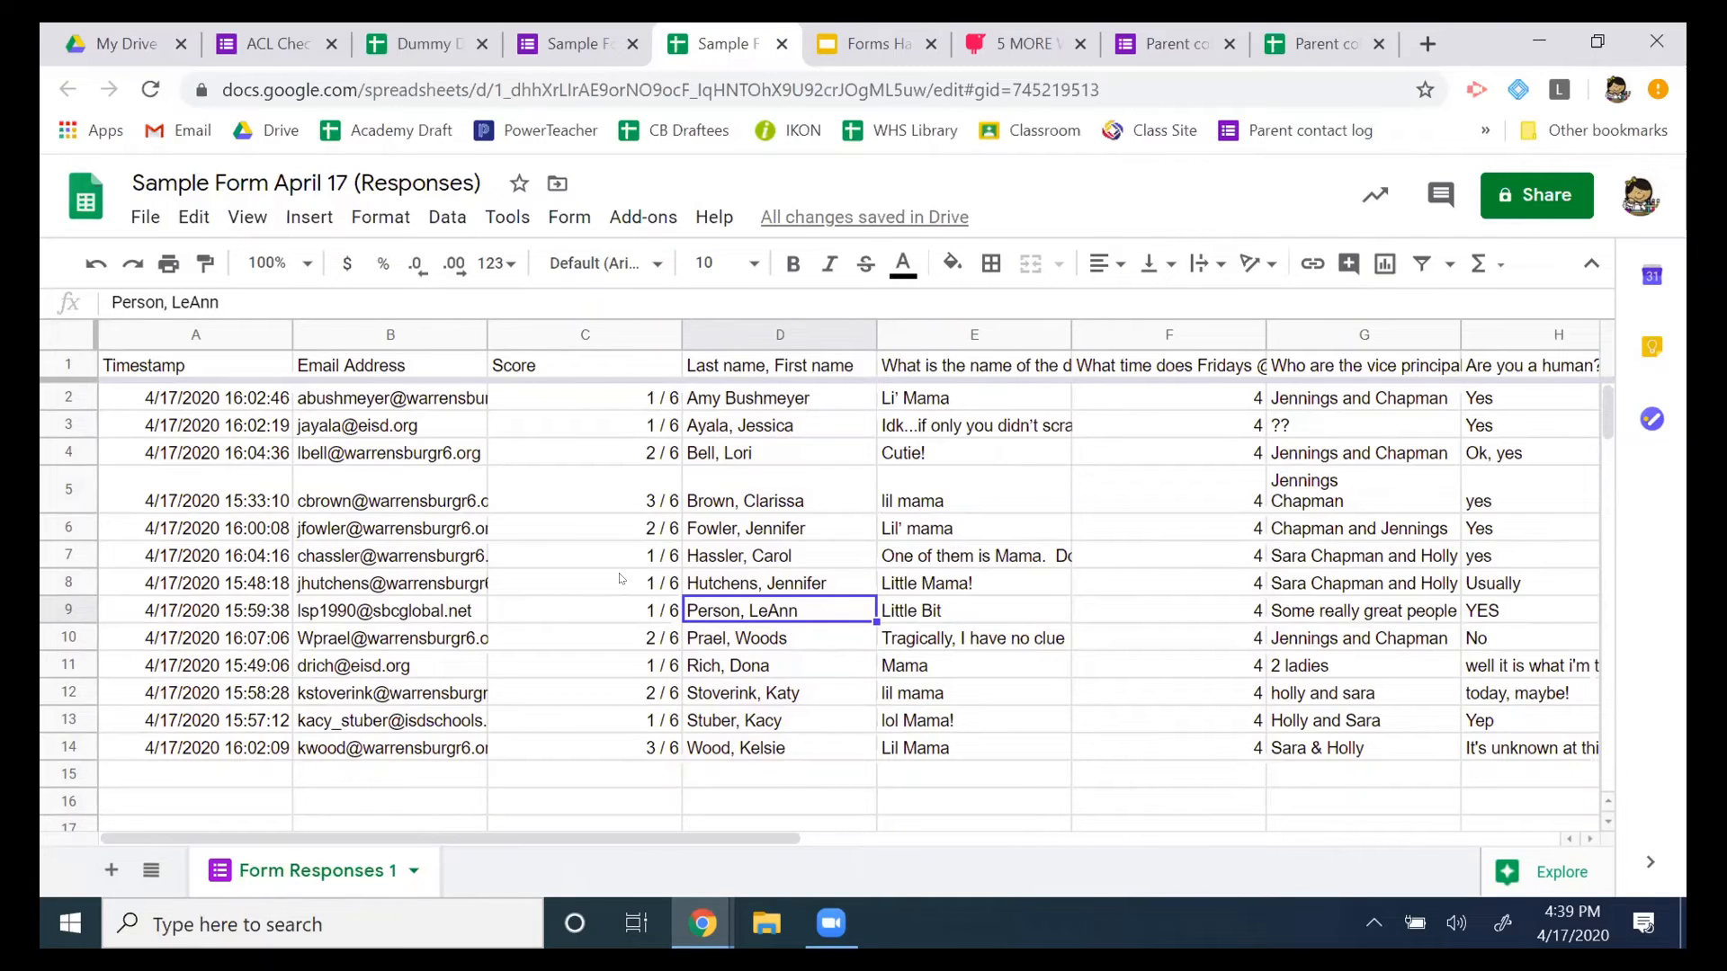
left_click(1130, 552)
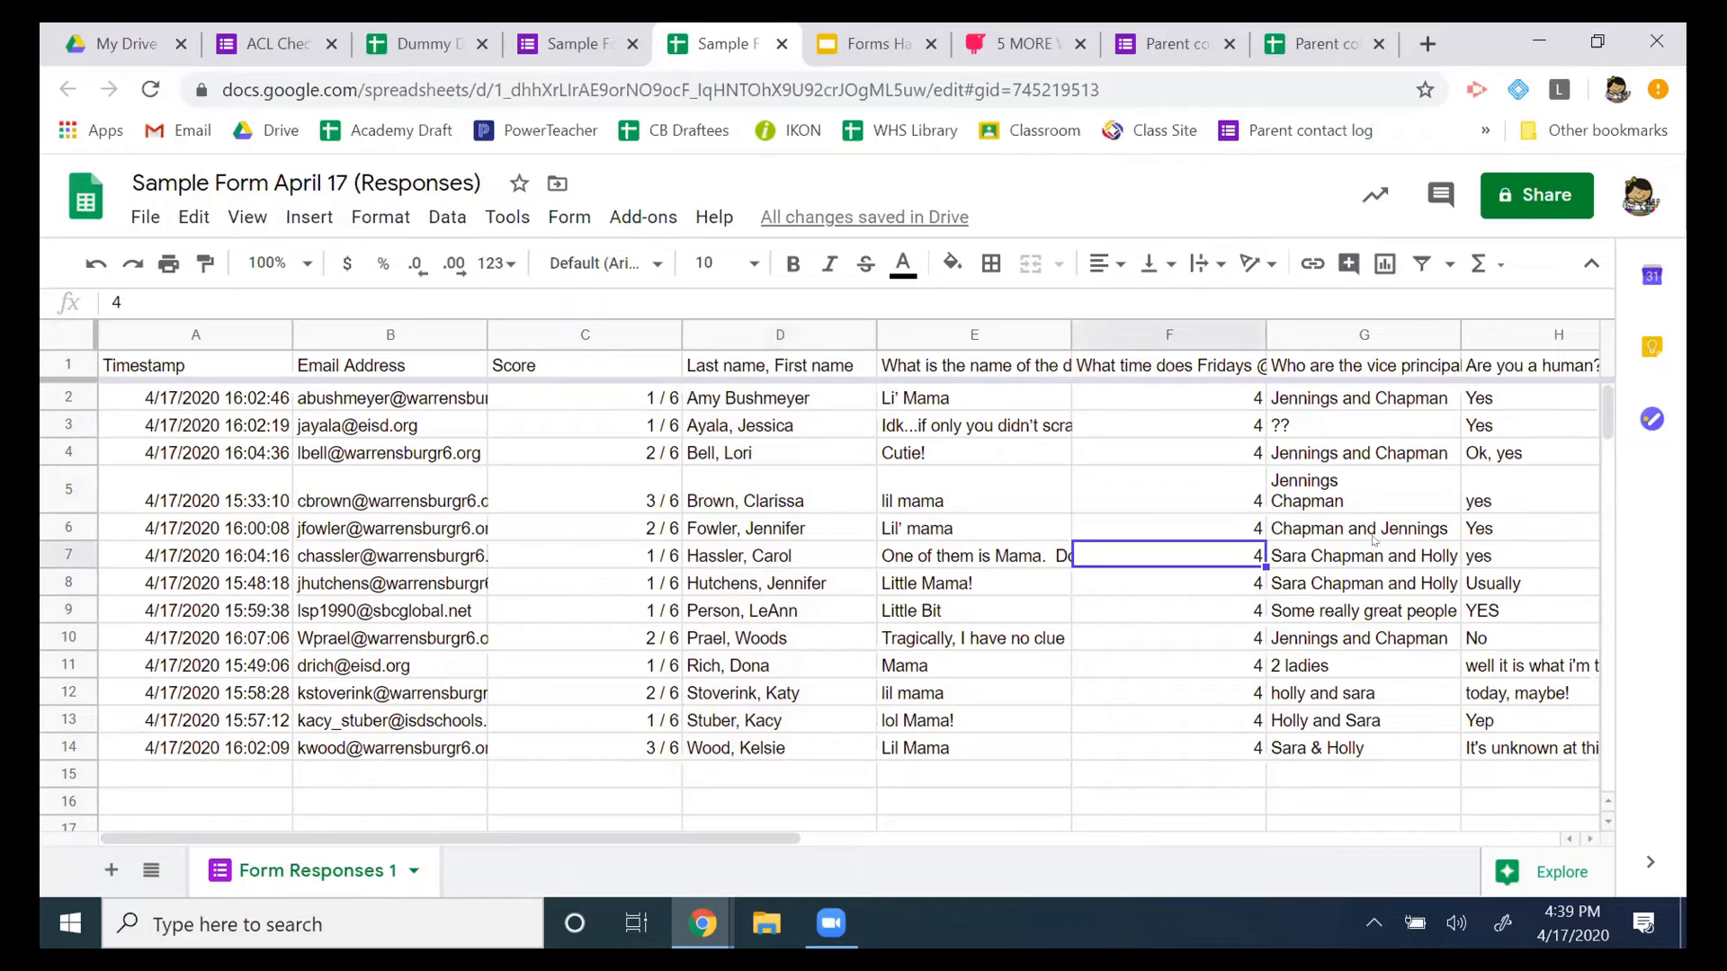
Examine the answers across the response sheet's remaining columns, including the "What day is today?" column, and return to the Timestamp column.
left_click(1403, 567)
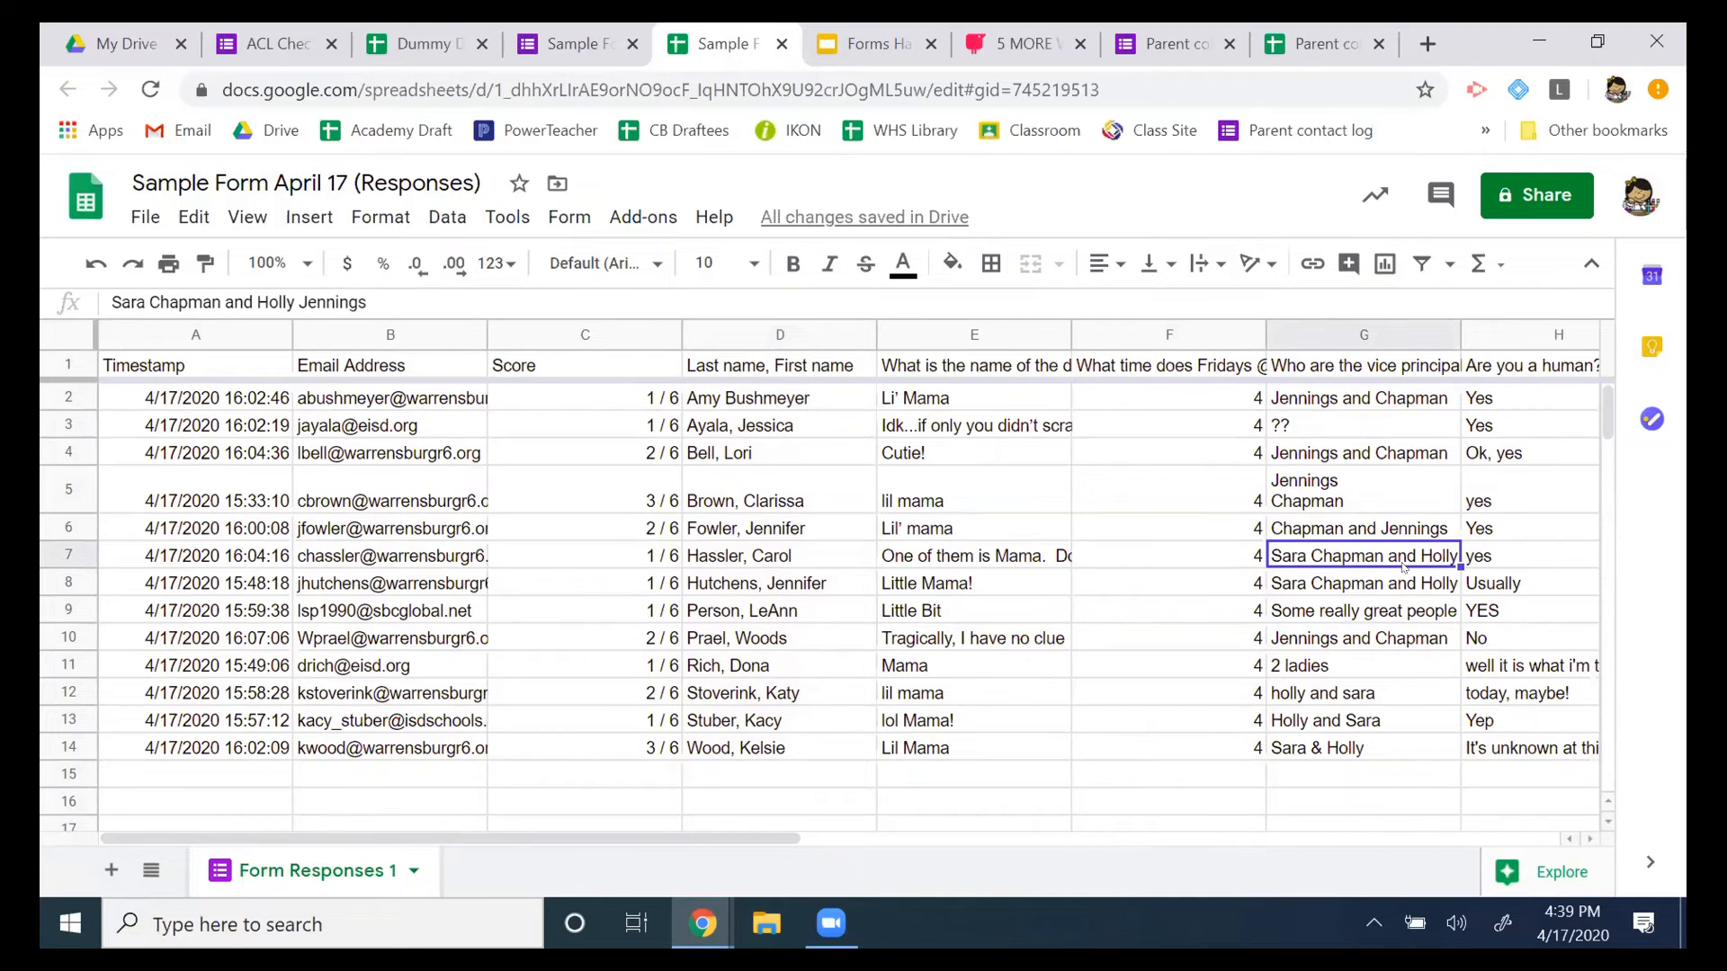
key("Right")
key("Right")
key("Right")
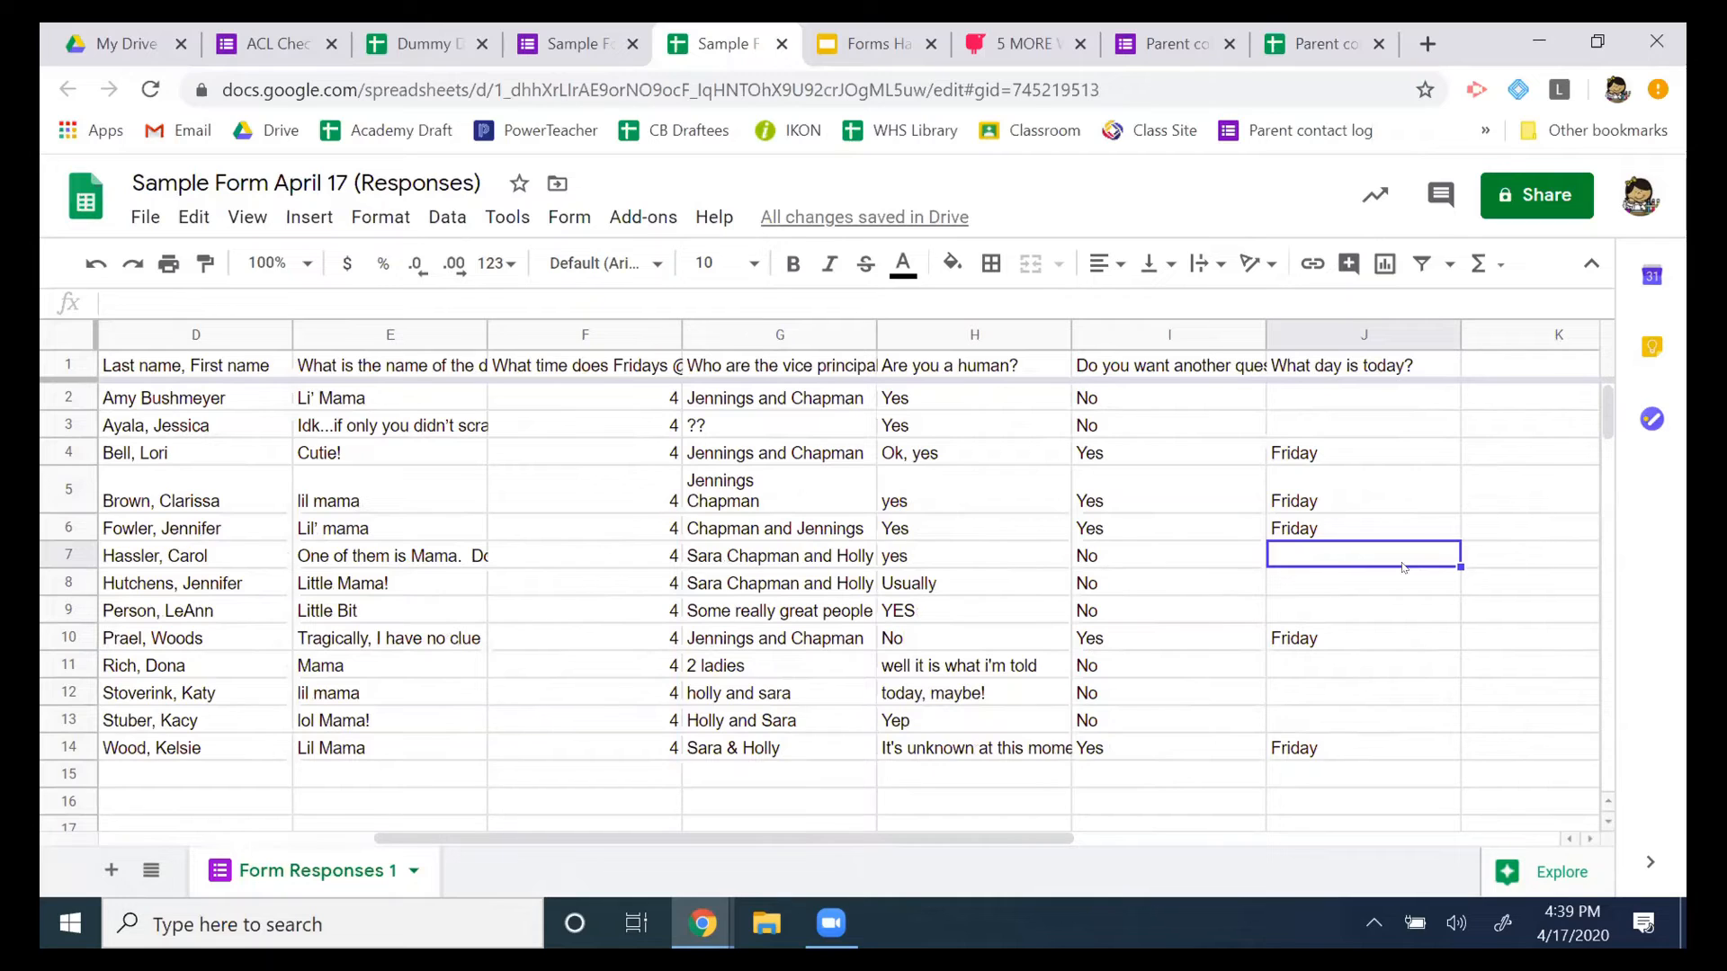
left_click_drag(1354, 398, 1358, 455)
left_click_drag(1406, 691, 1434, 749)
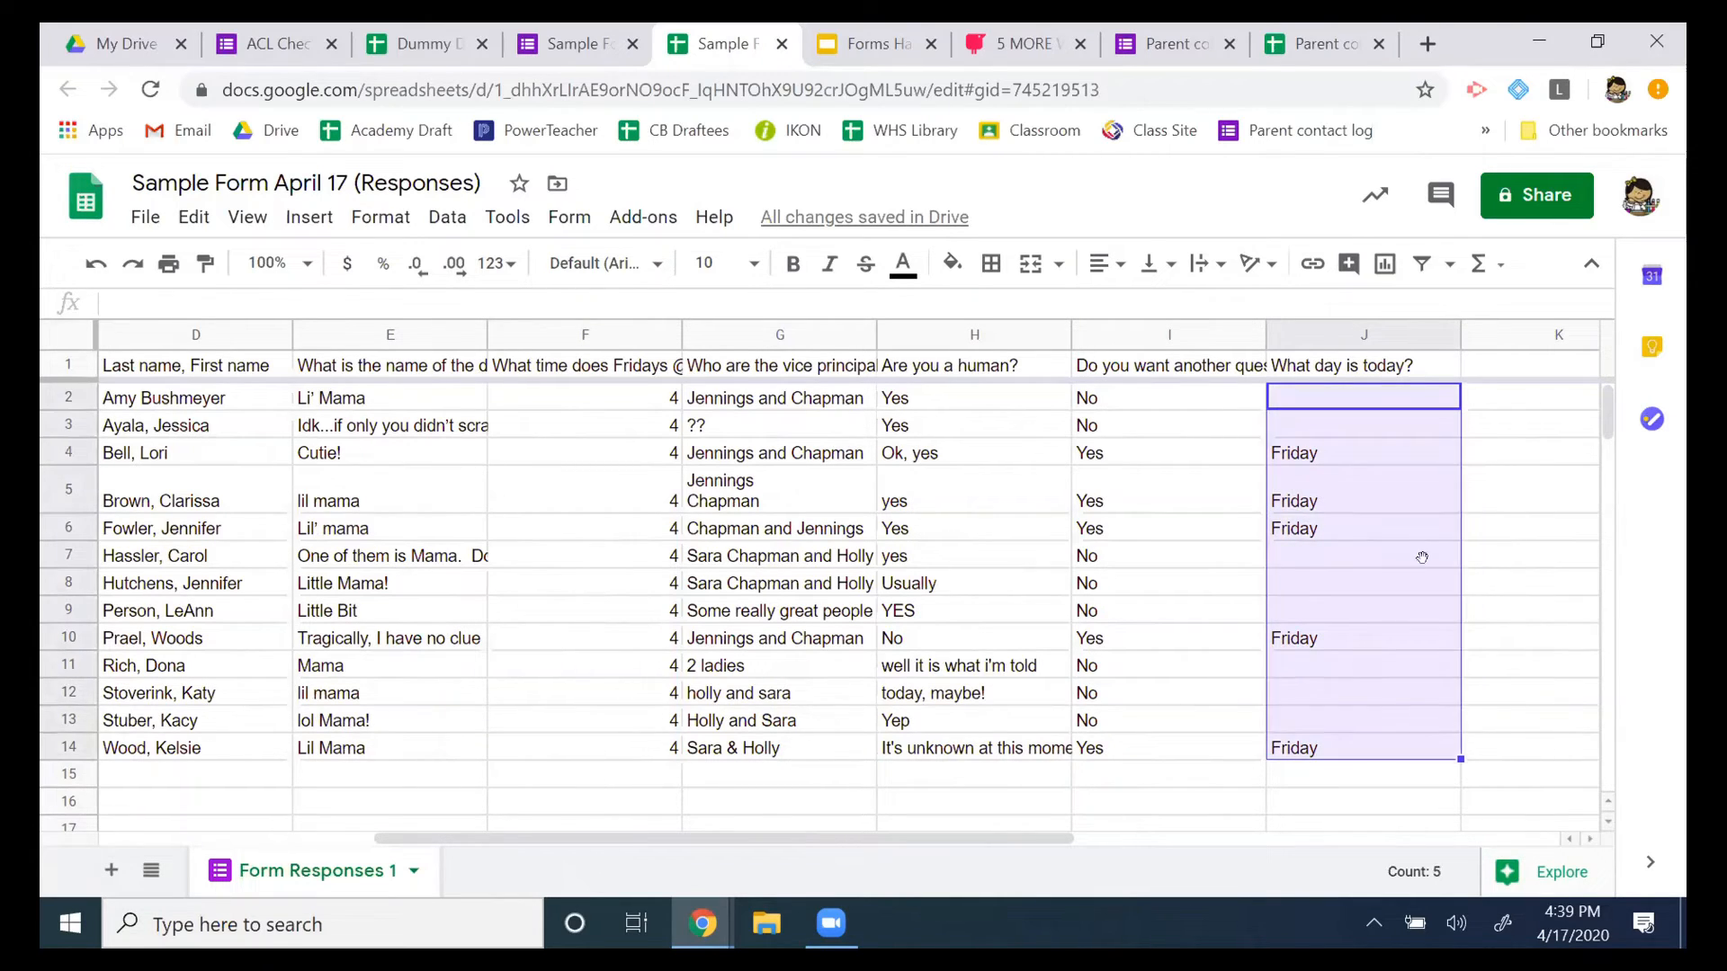
left_click(1426, 481)
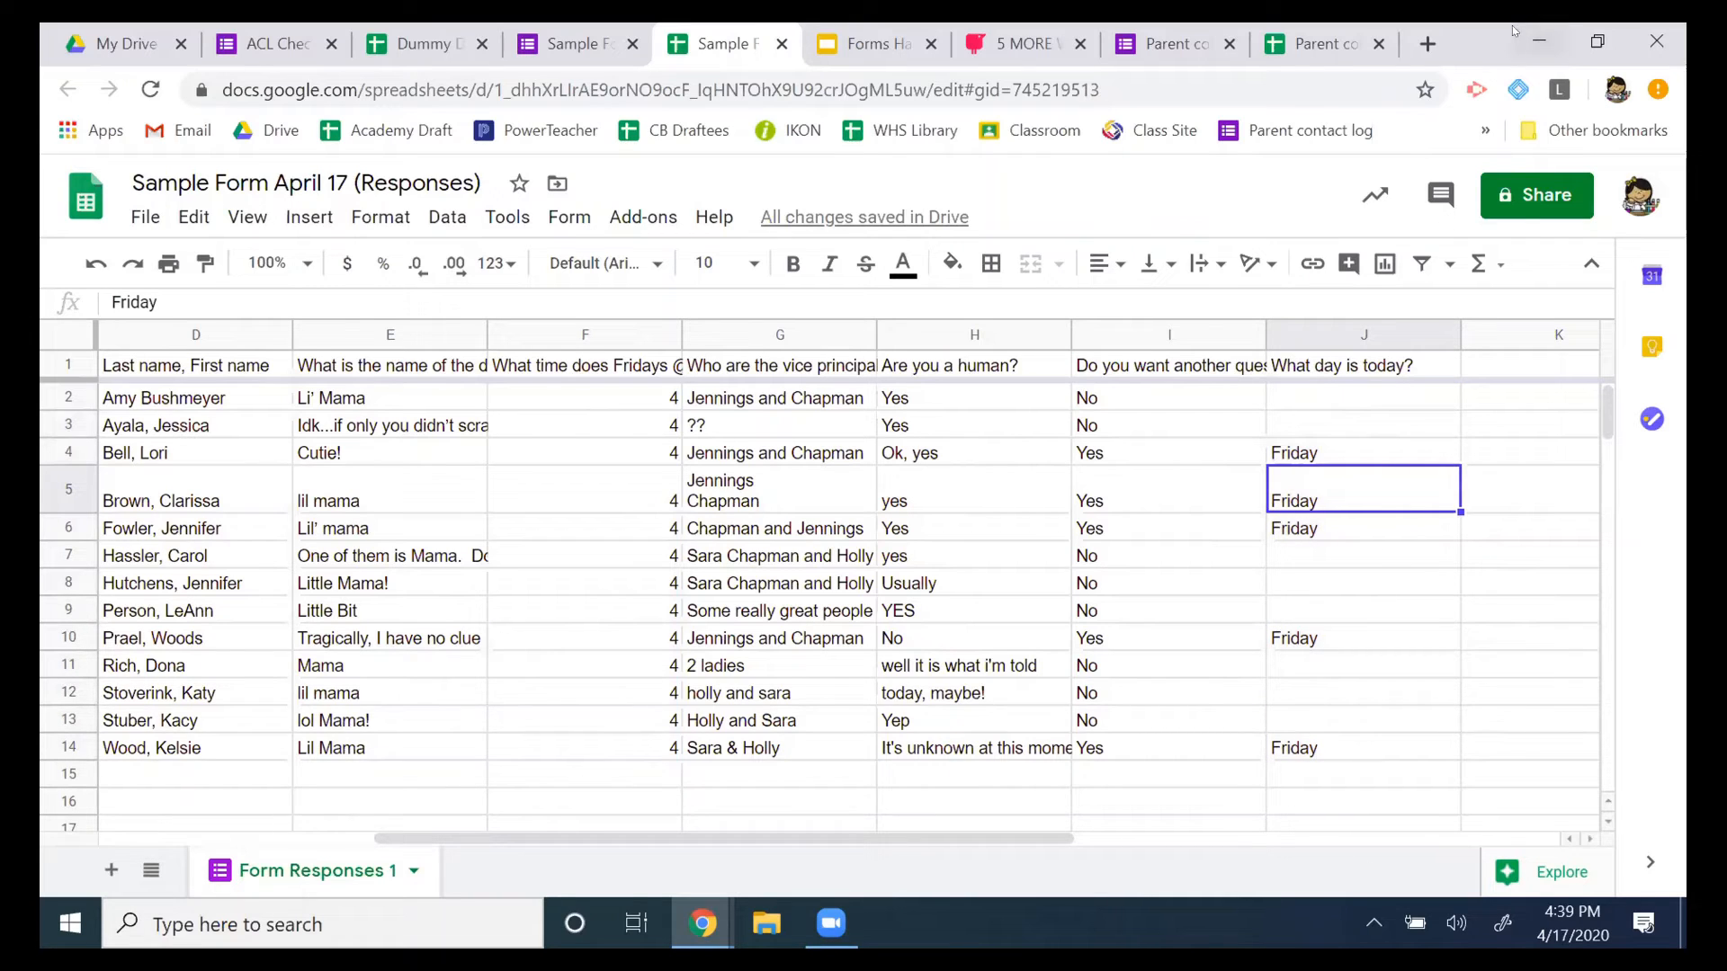
left_click(347, 646)
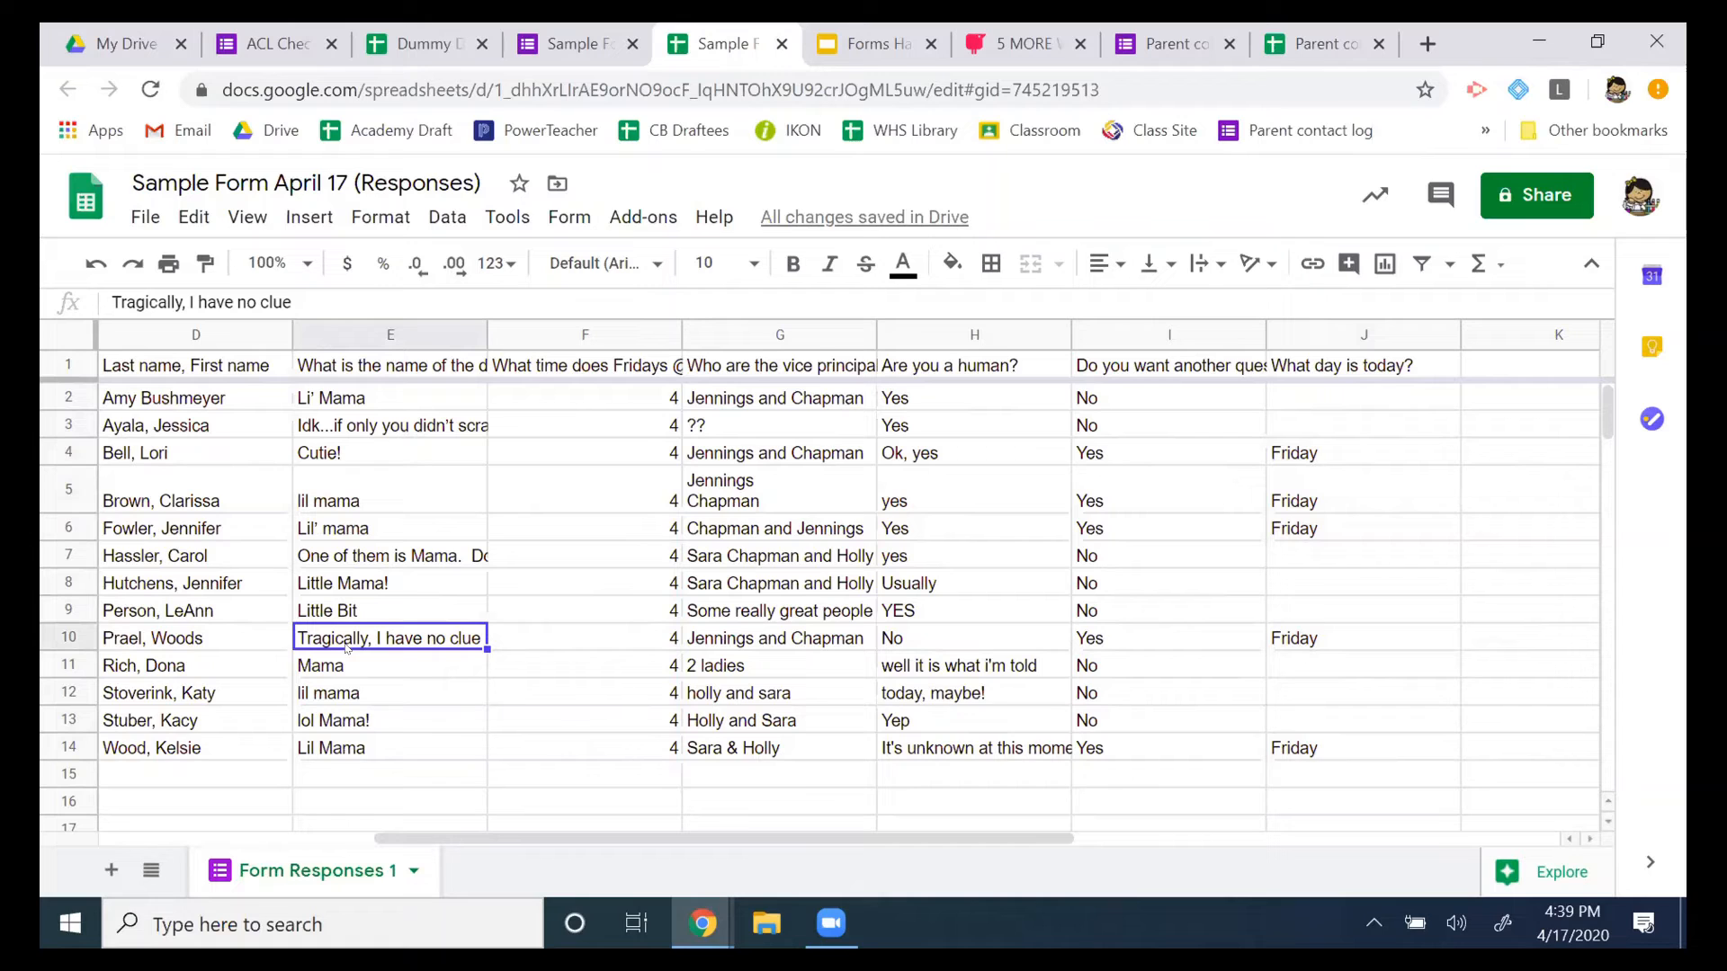
key("Left")
key("Left")
key("Left")
key("Left")
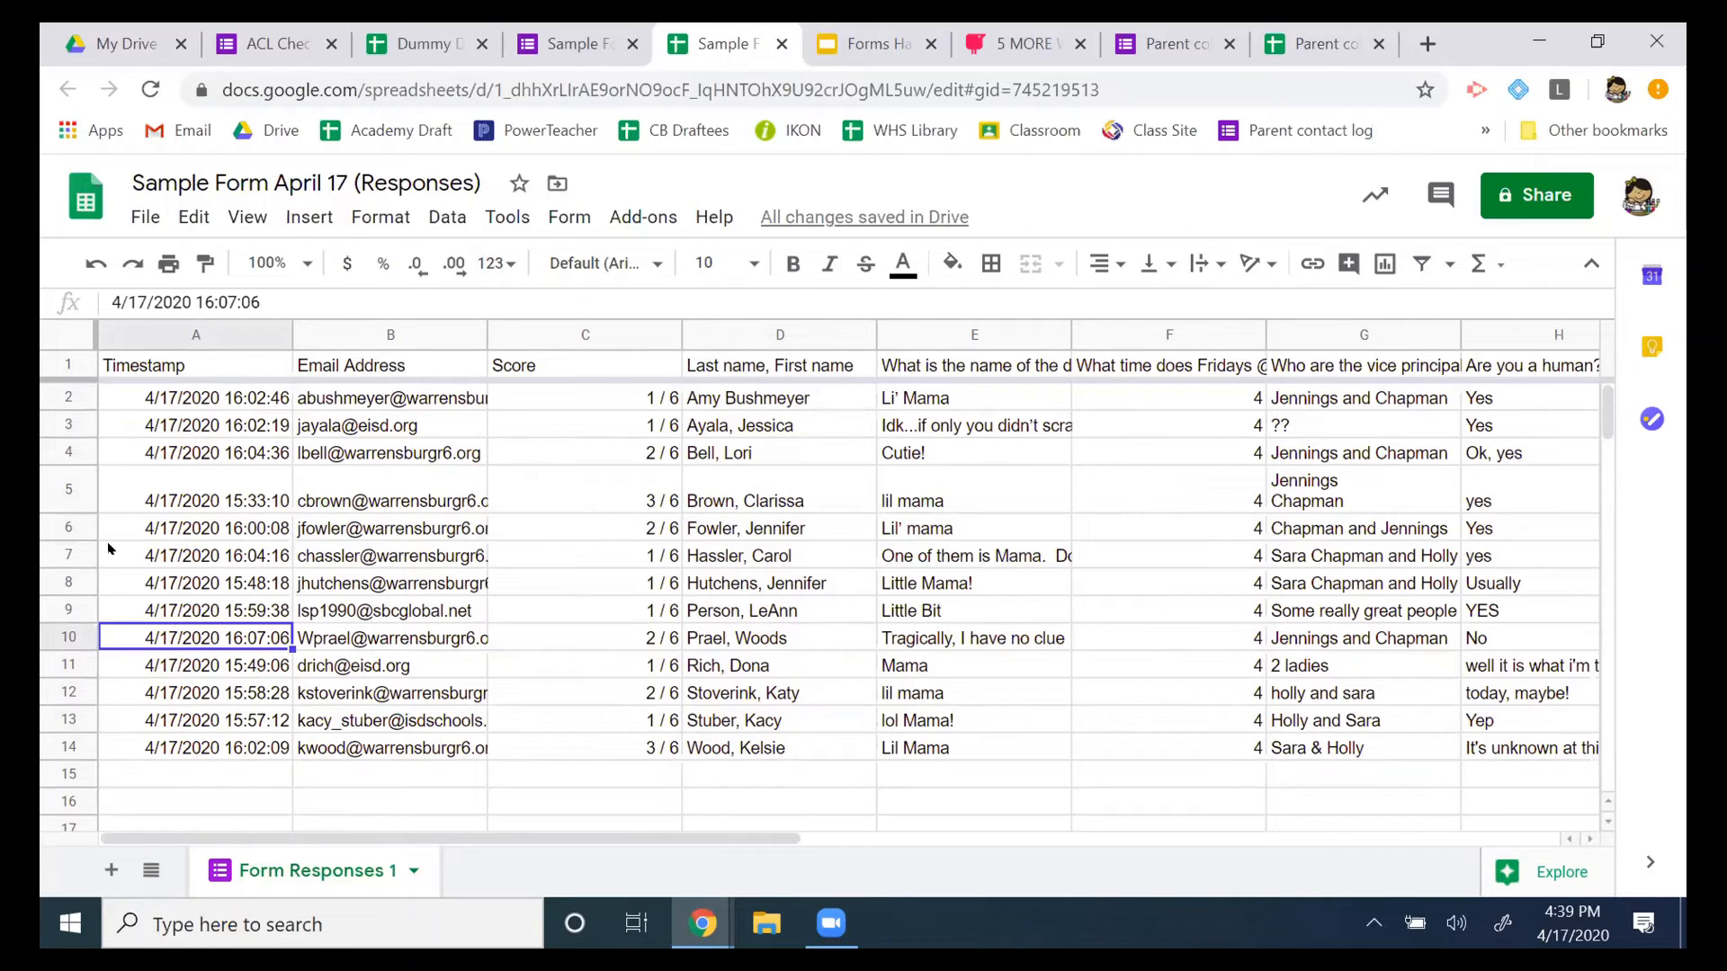
Hide rows 2 to 7 of the response sheet.
left_click_drag(67, 551, 54, 379)
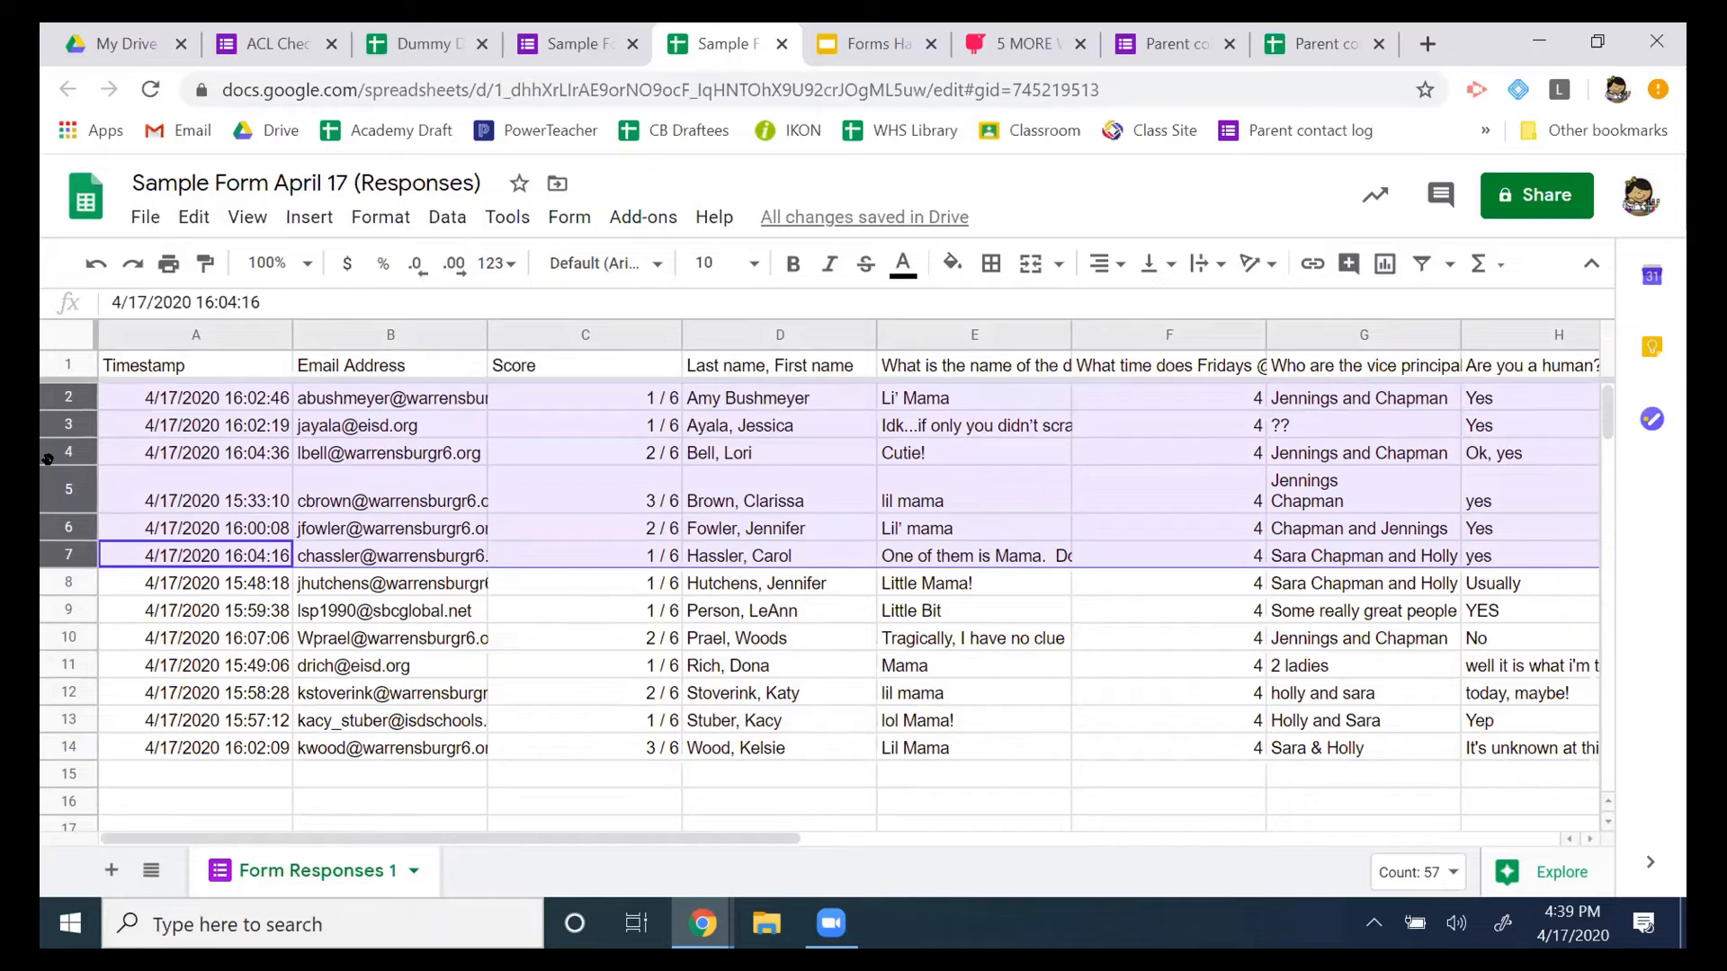
left_click(59, 665)
left_click_drag(60, 666, 65, 374)
right_click(71, 444)
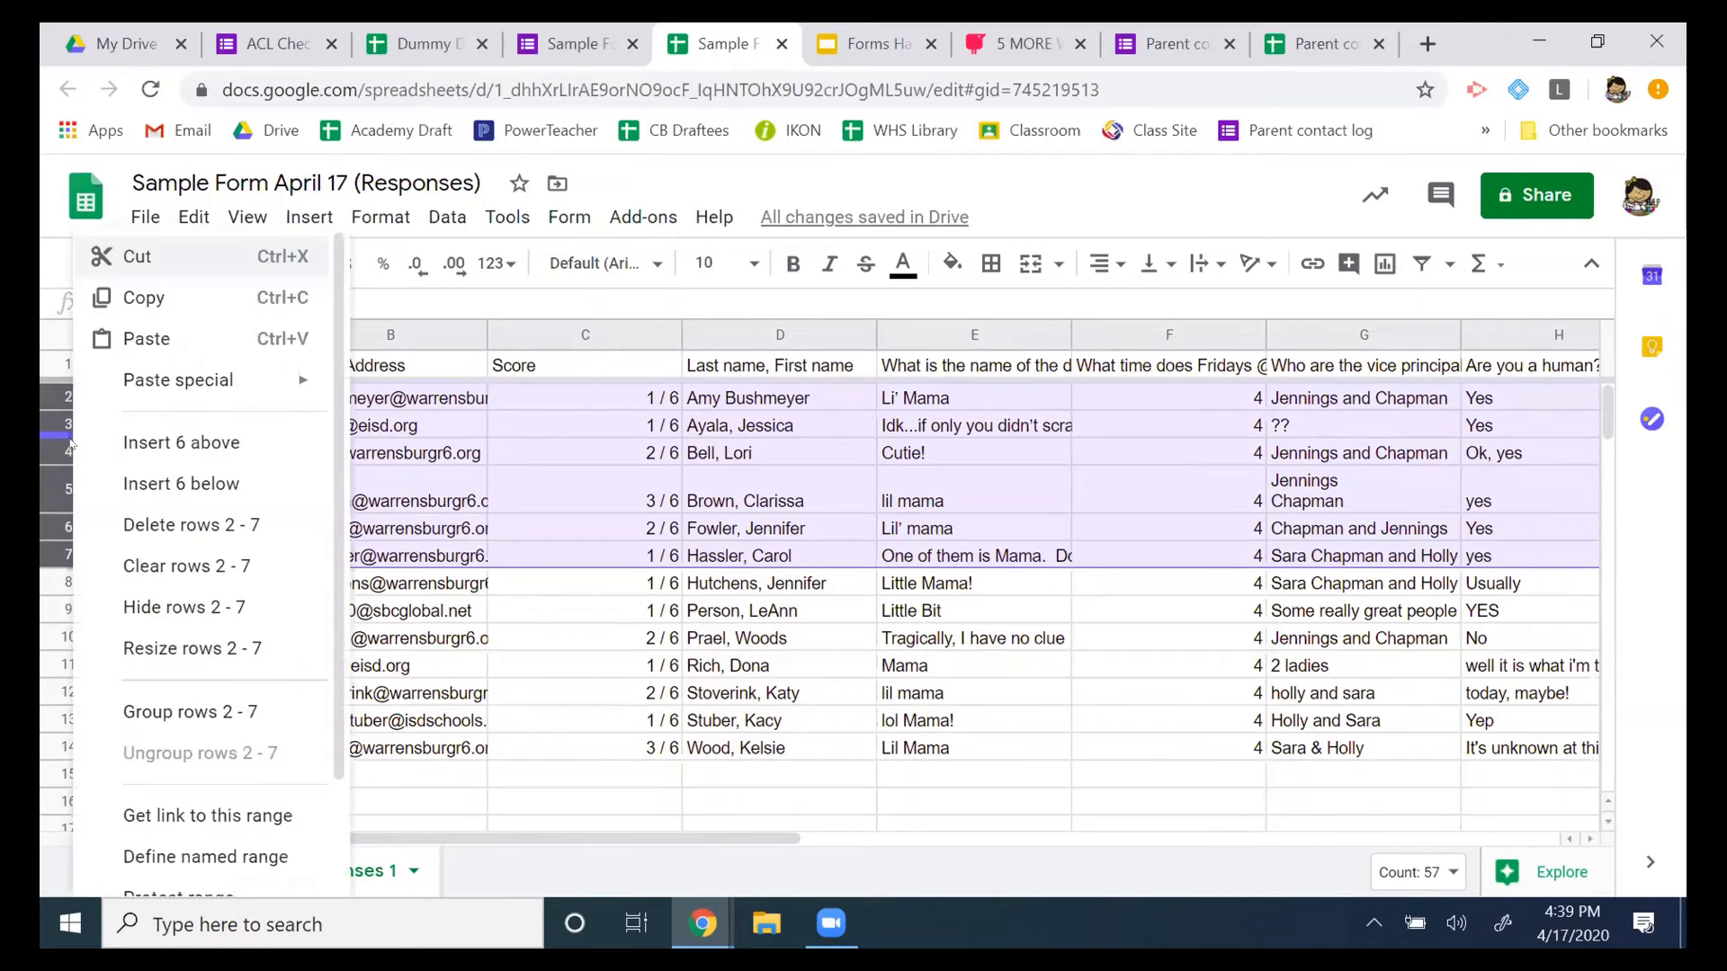
left_click(183, 607)
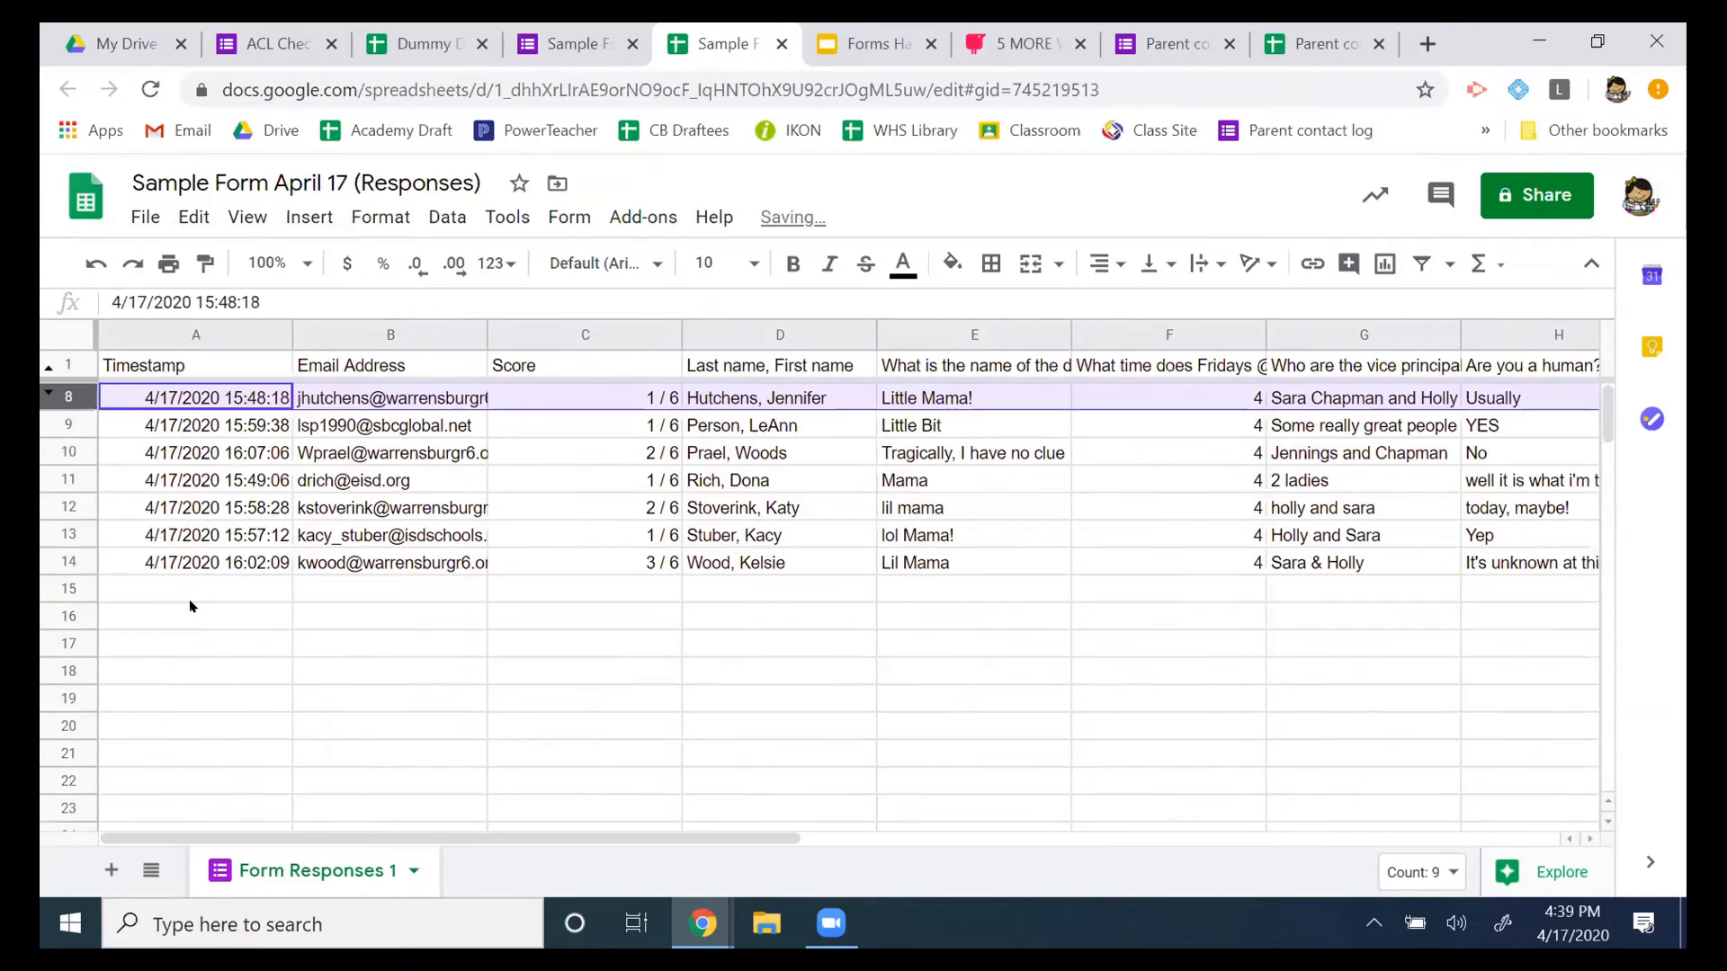
left_click(224, 707)
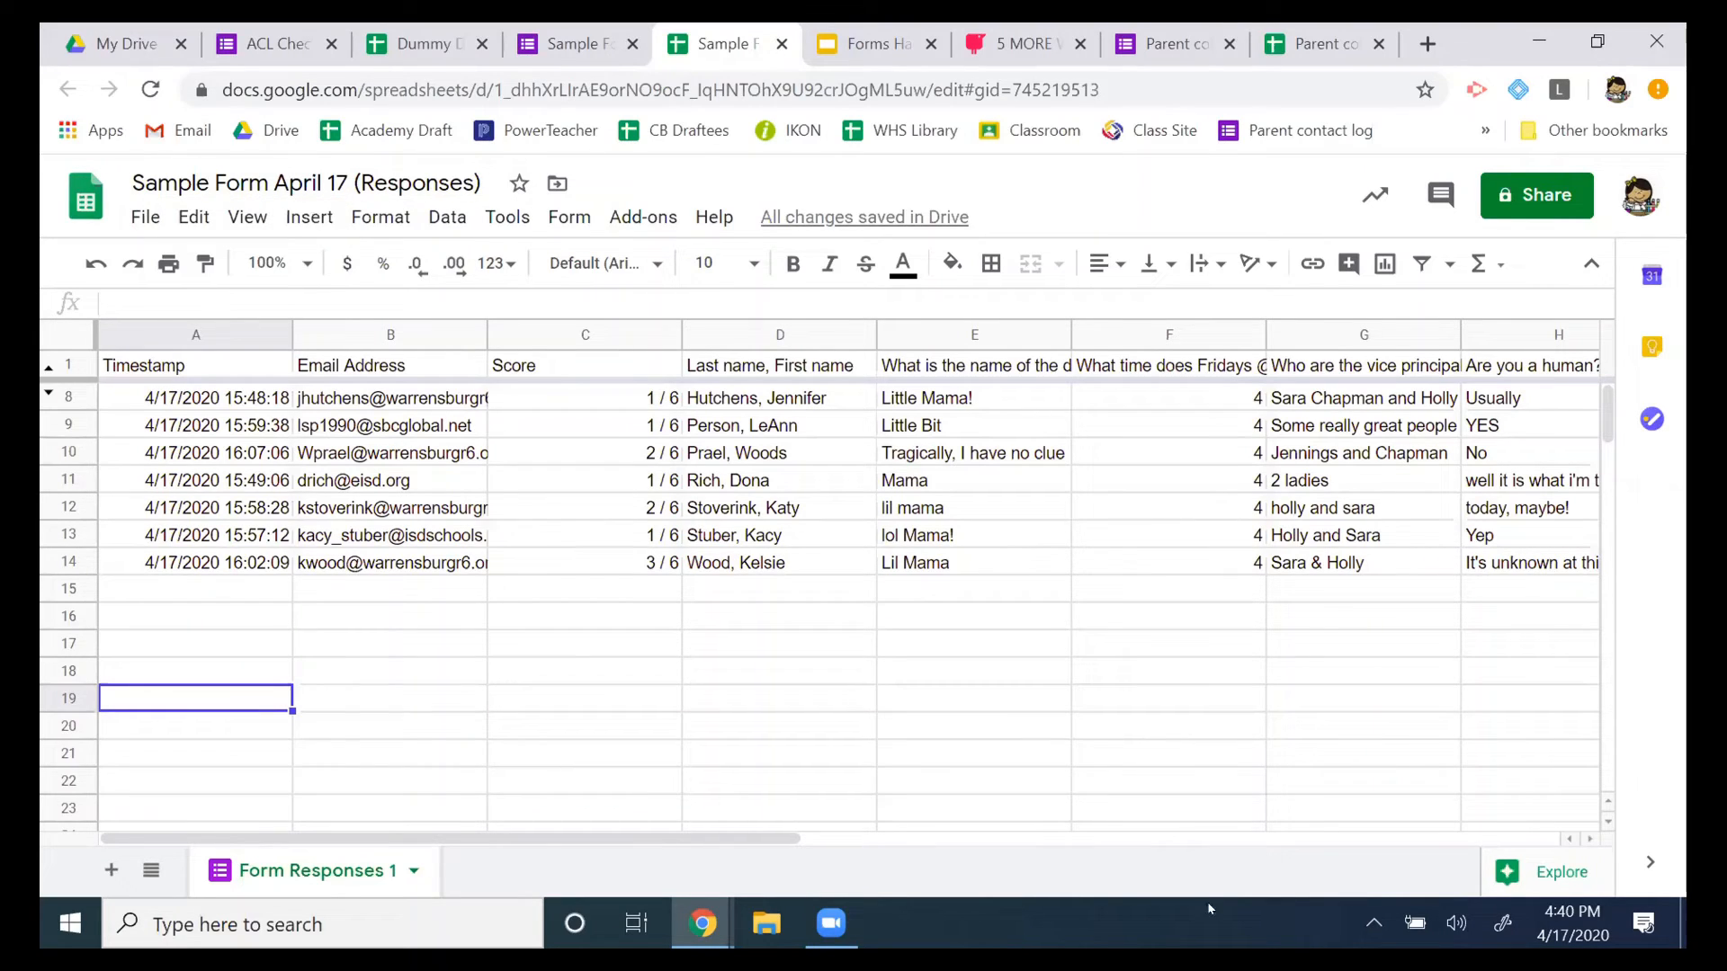
Switch to the Dummy Data spreadsheet and set the Block value to W2 in rows 6 to 9.
mouse_move(831, 923)
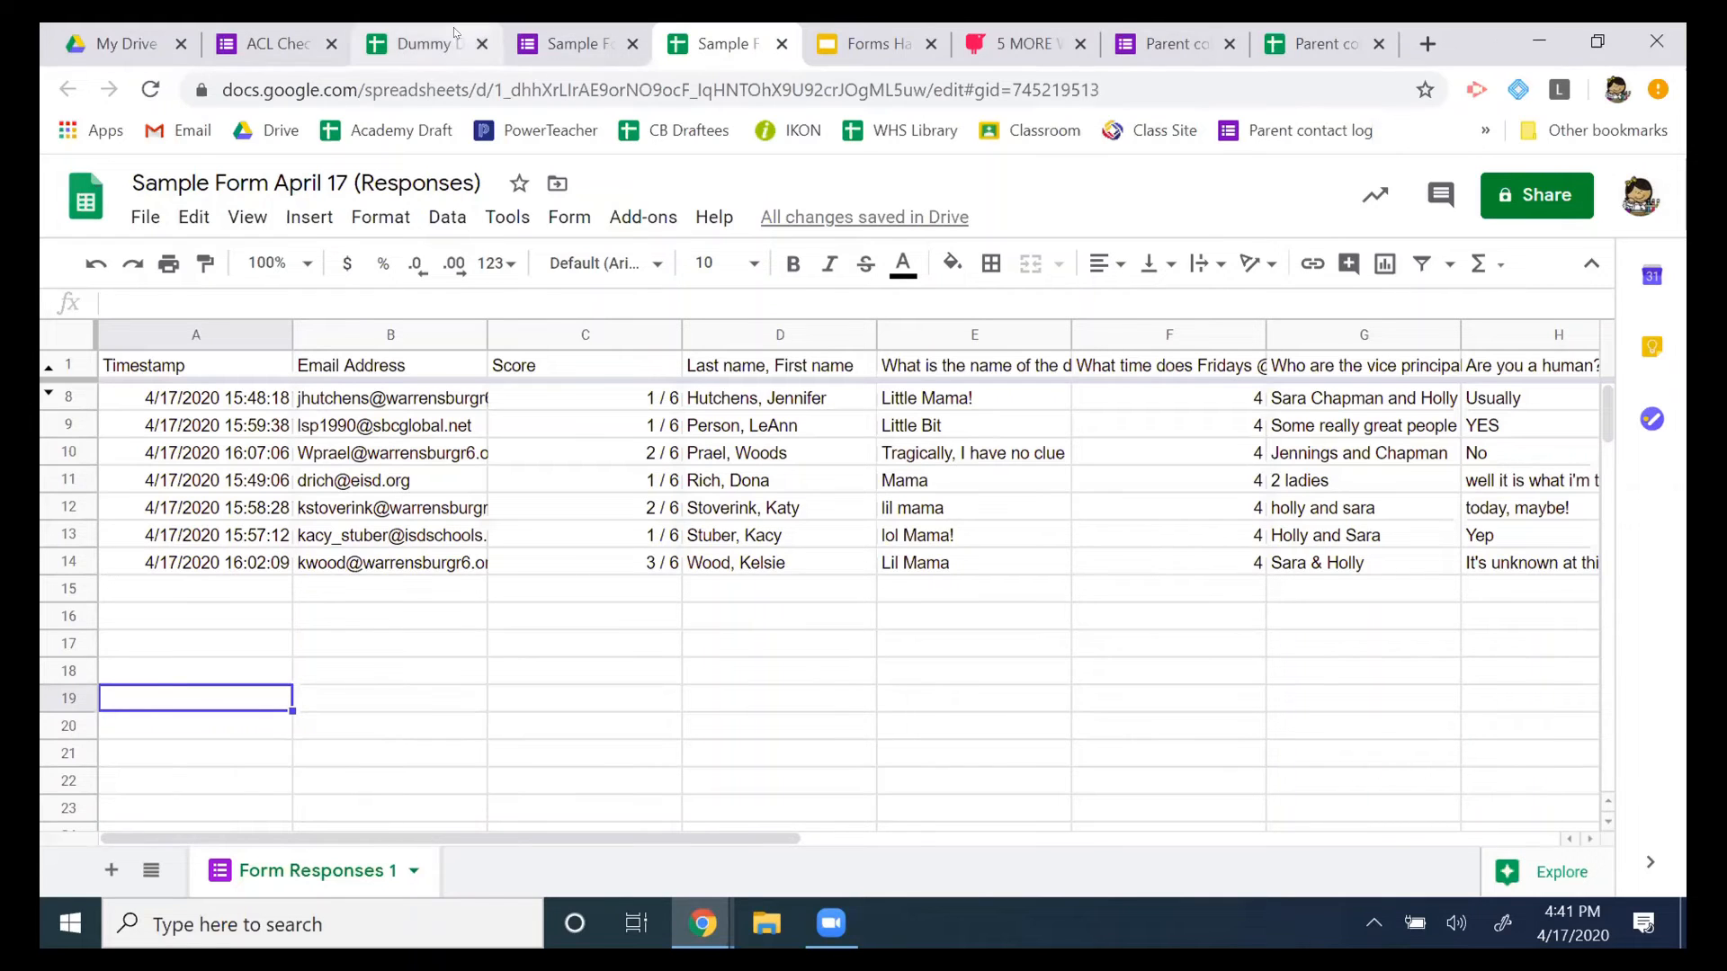
left_click(390, 54)
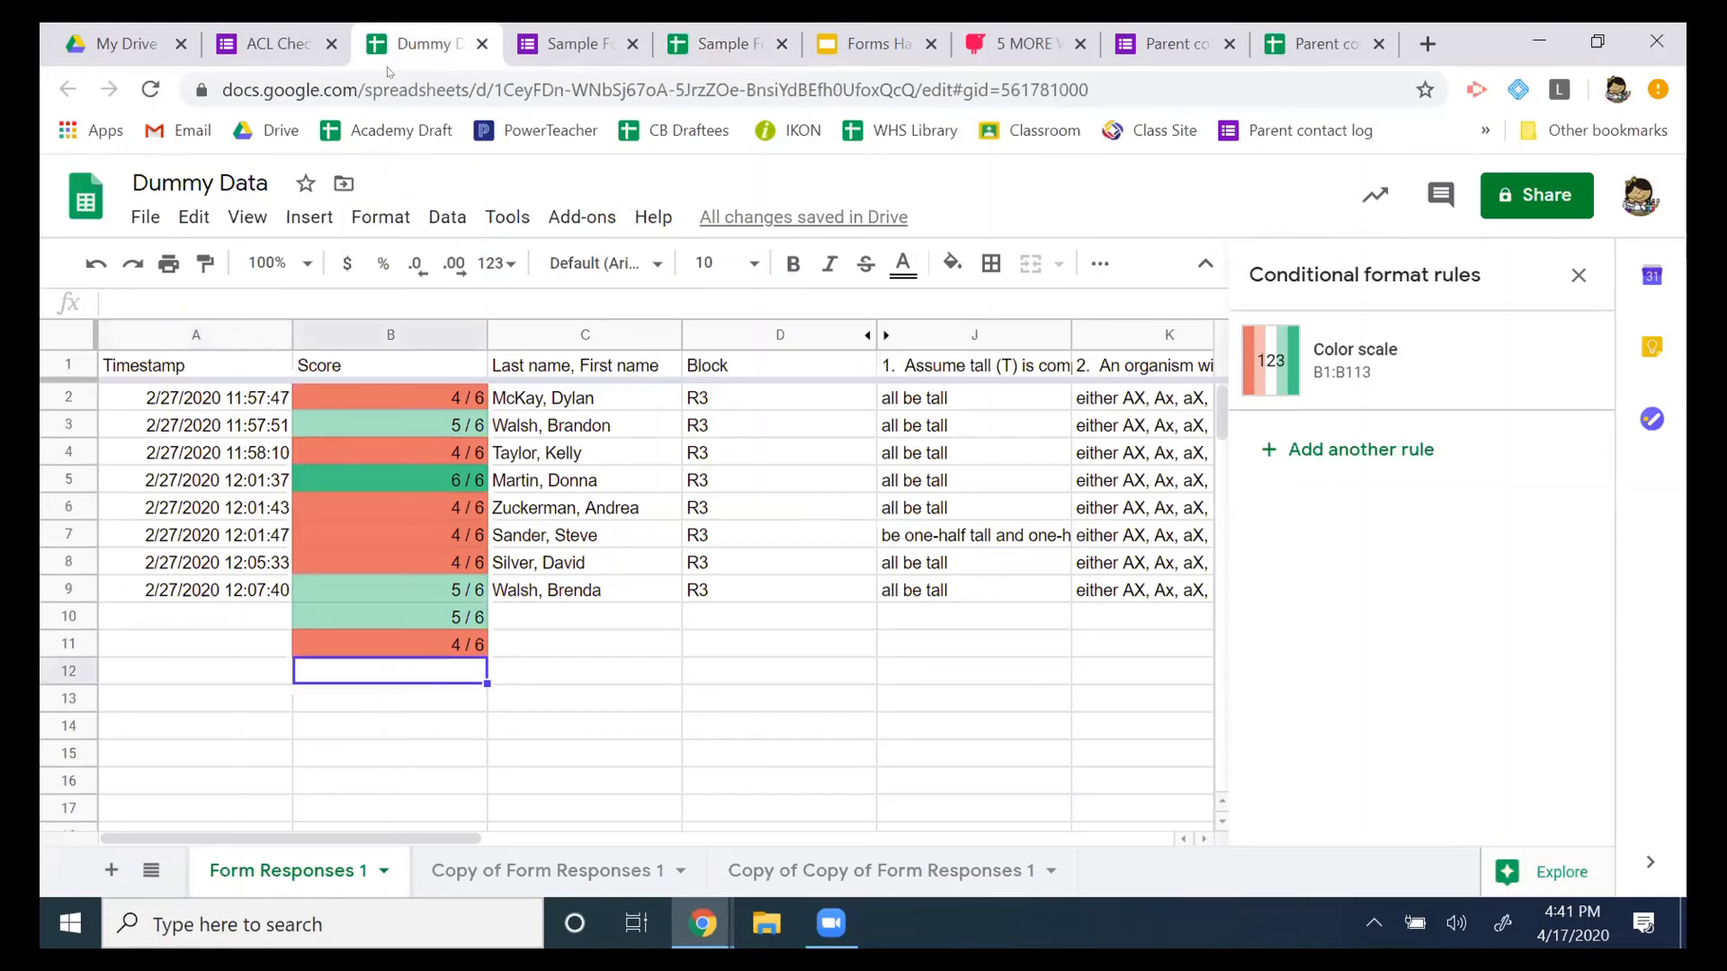
left_click(780, 333)
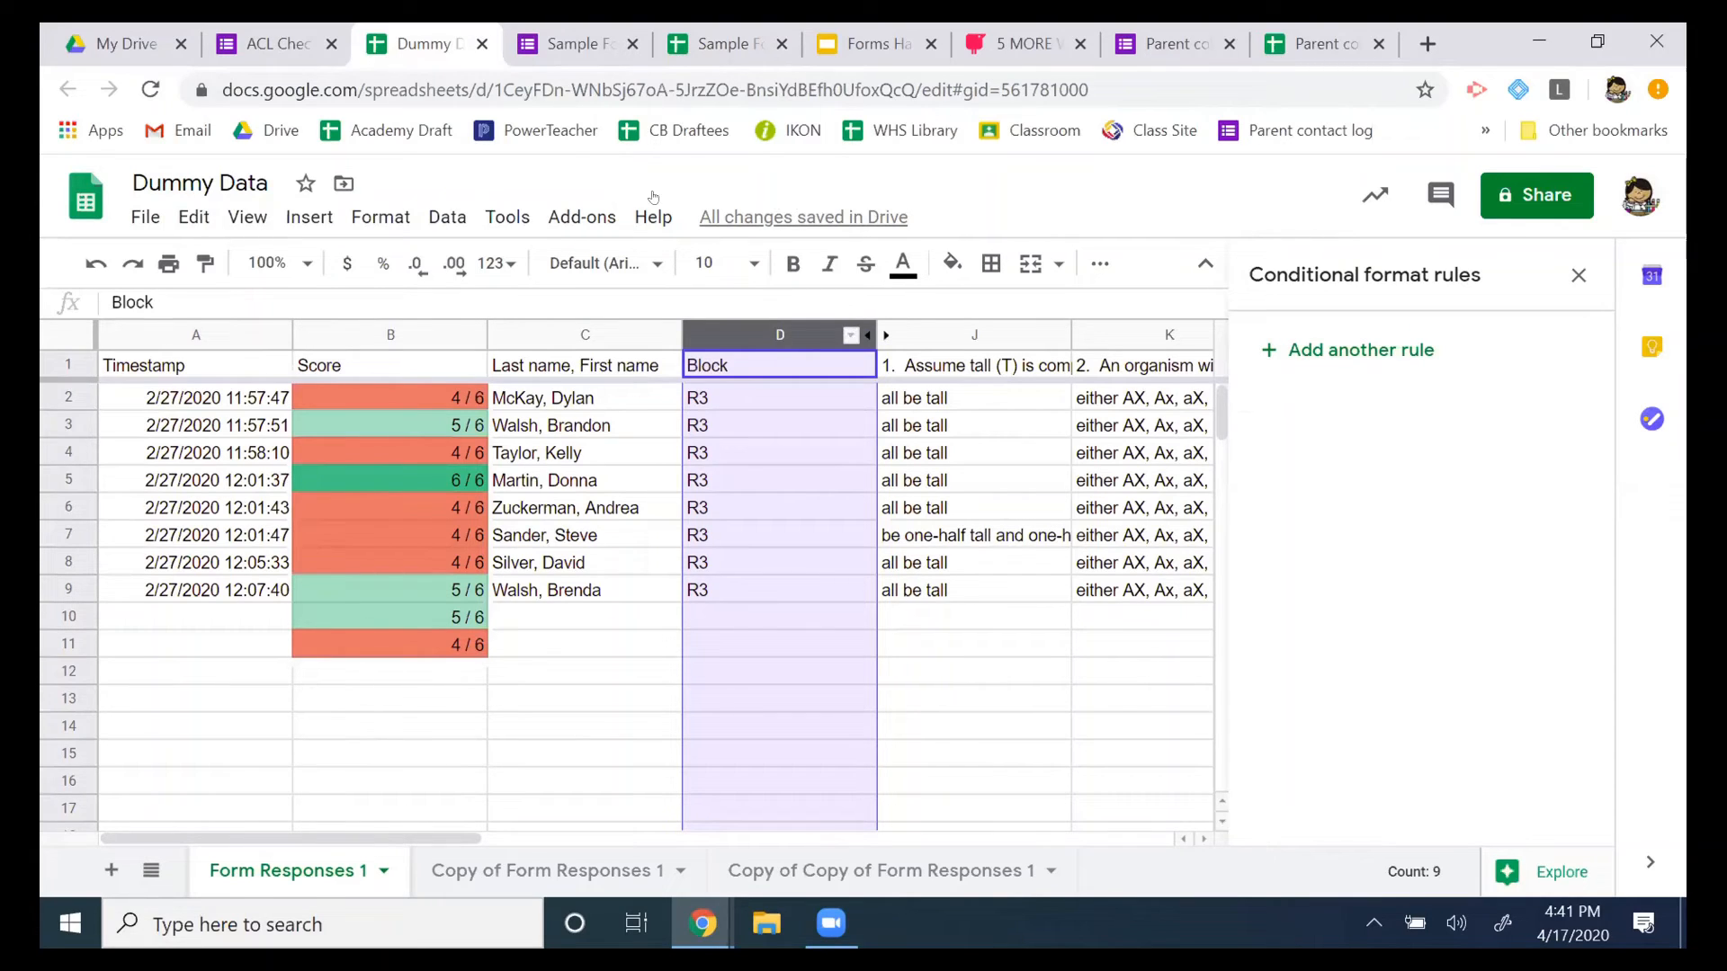
left_click(718, 509)
type("W")
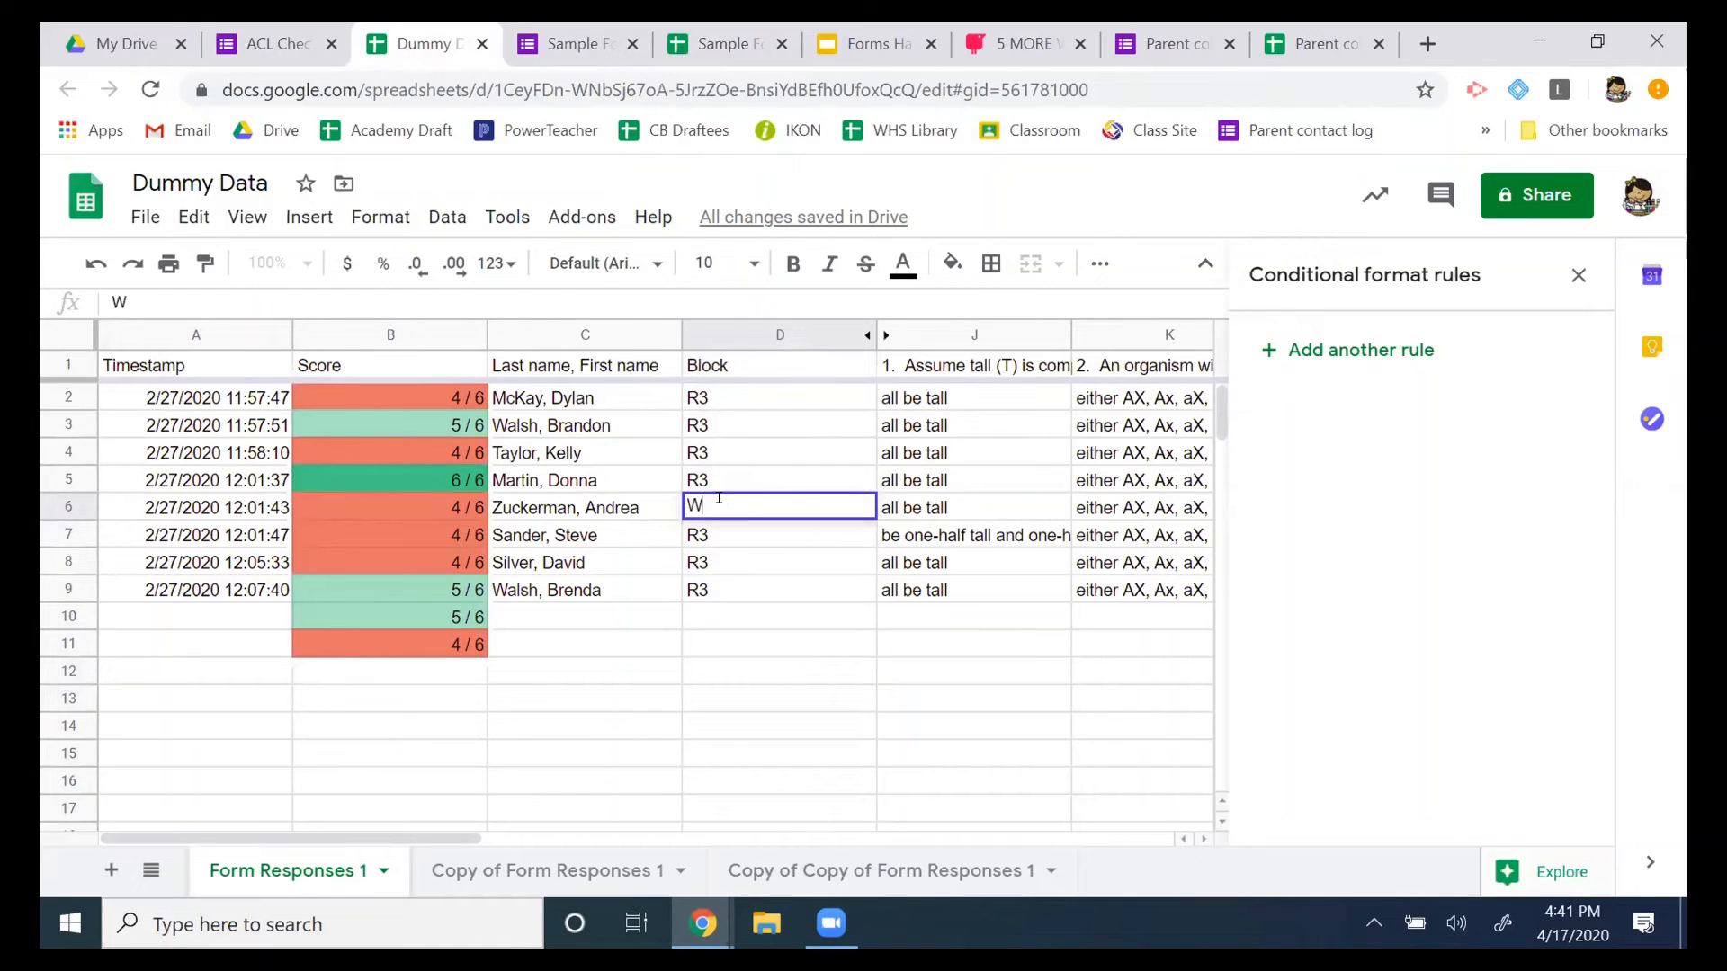
type("2")
key("Return")
type("W2")
key("Return")
type("W2")
key("Return")
type("W2")
key("Return")
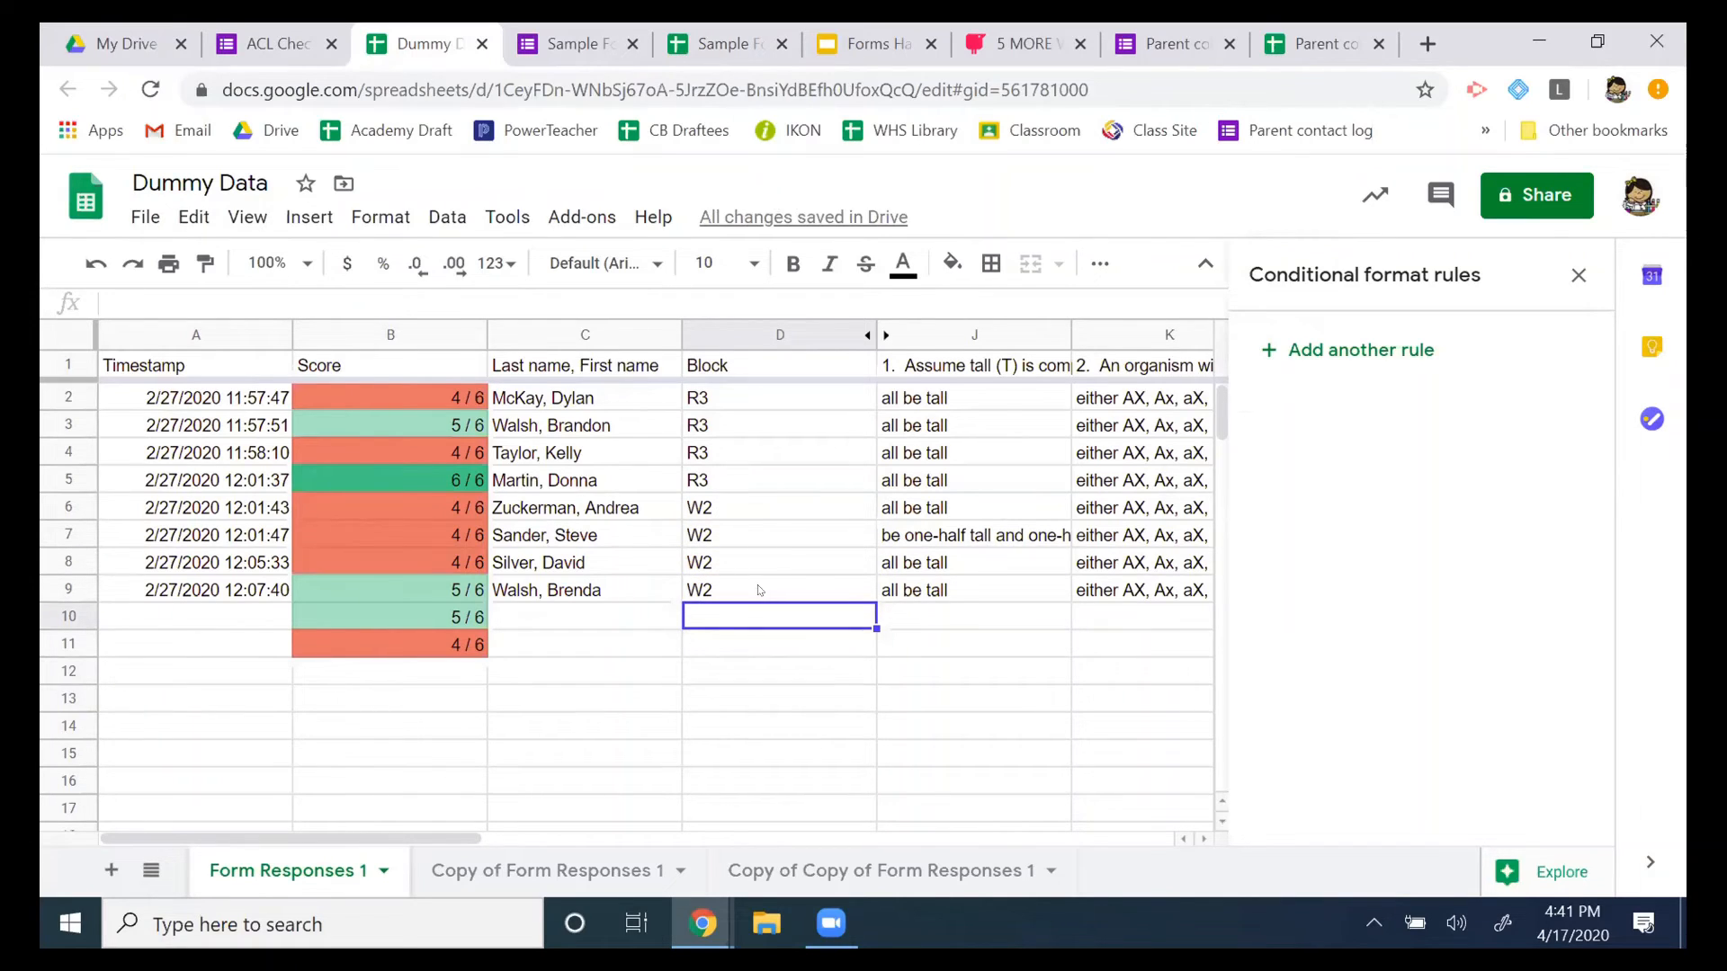
Hide rows 2 to 5, which hold the R3 block responses, in the Dummy Data sheet.
left_click_drag(63, 479, 47, 381)
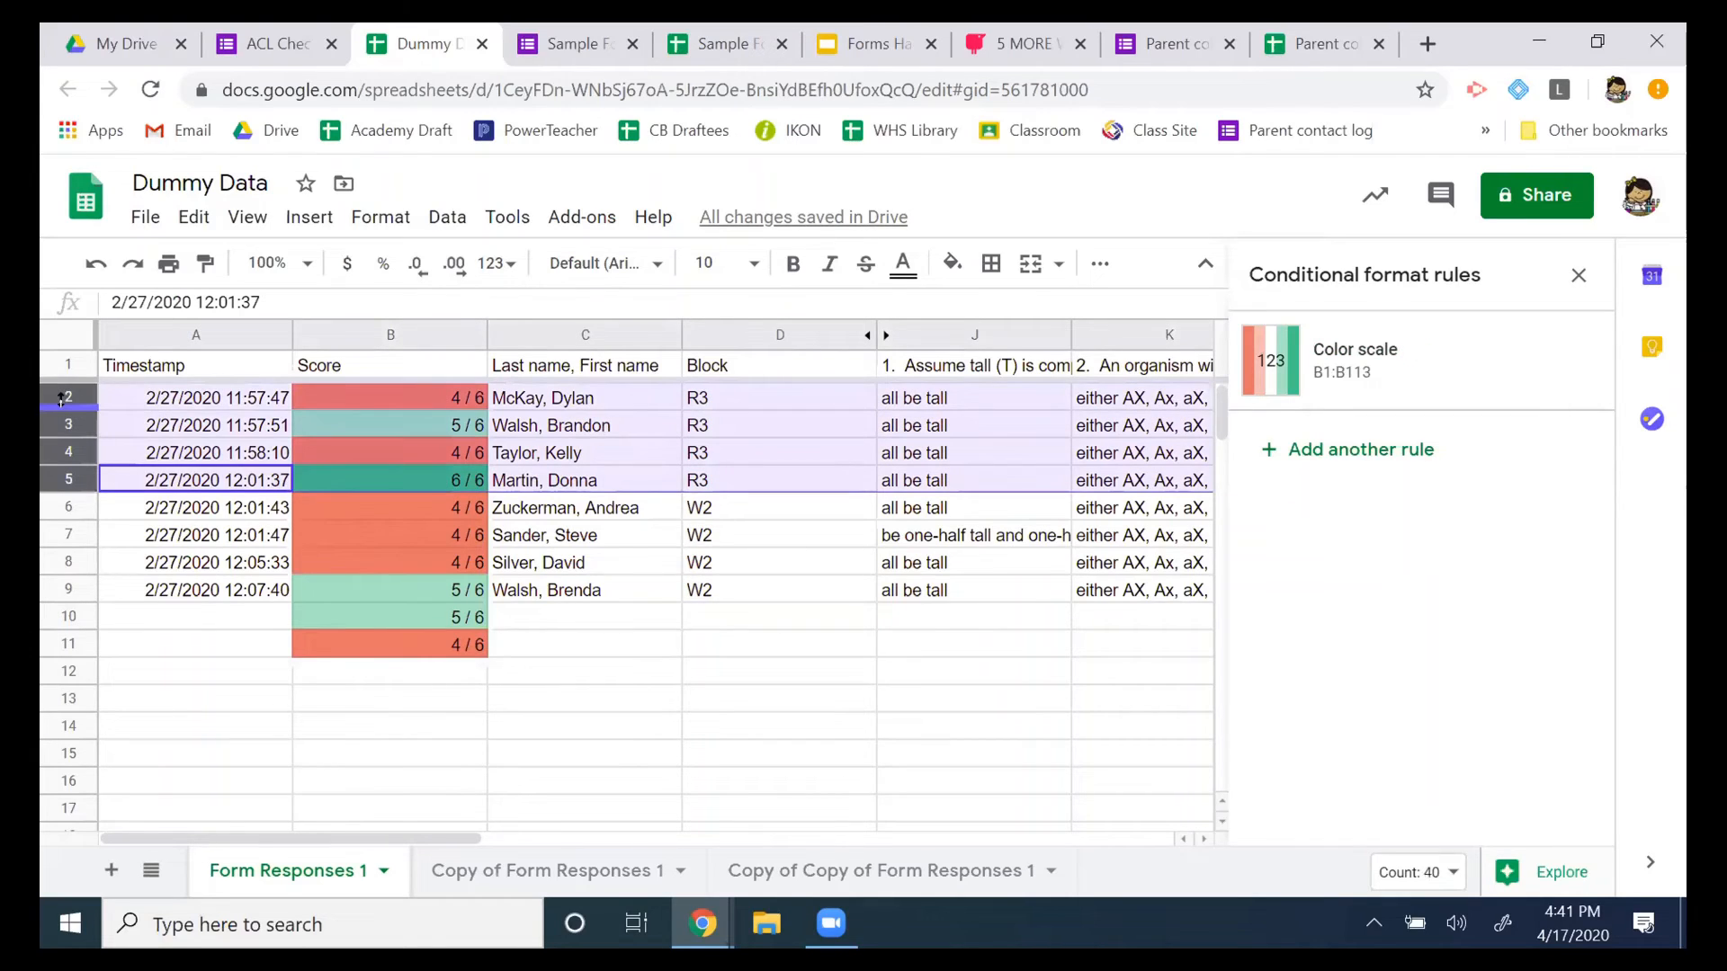
right_click(52, 400)
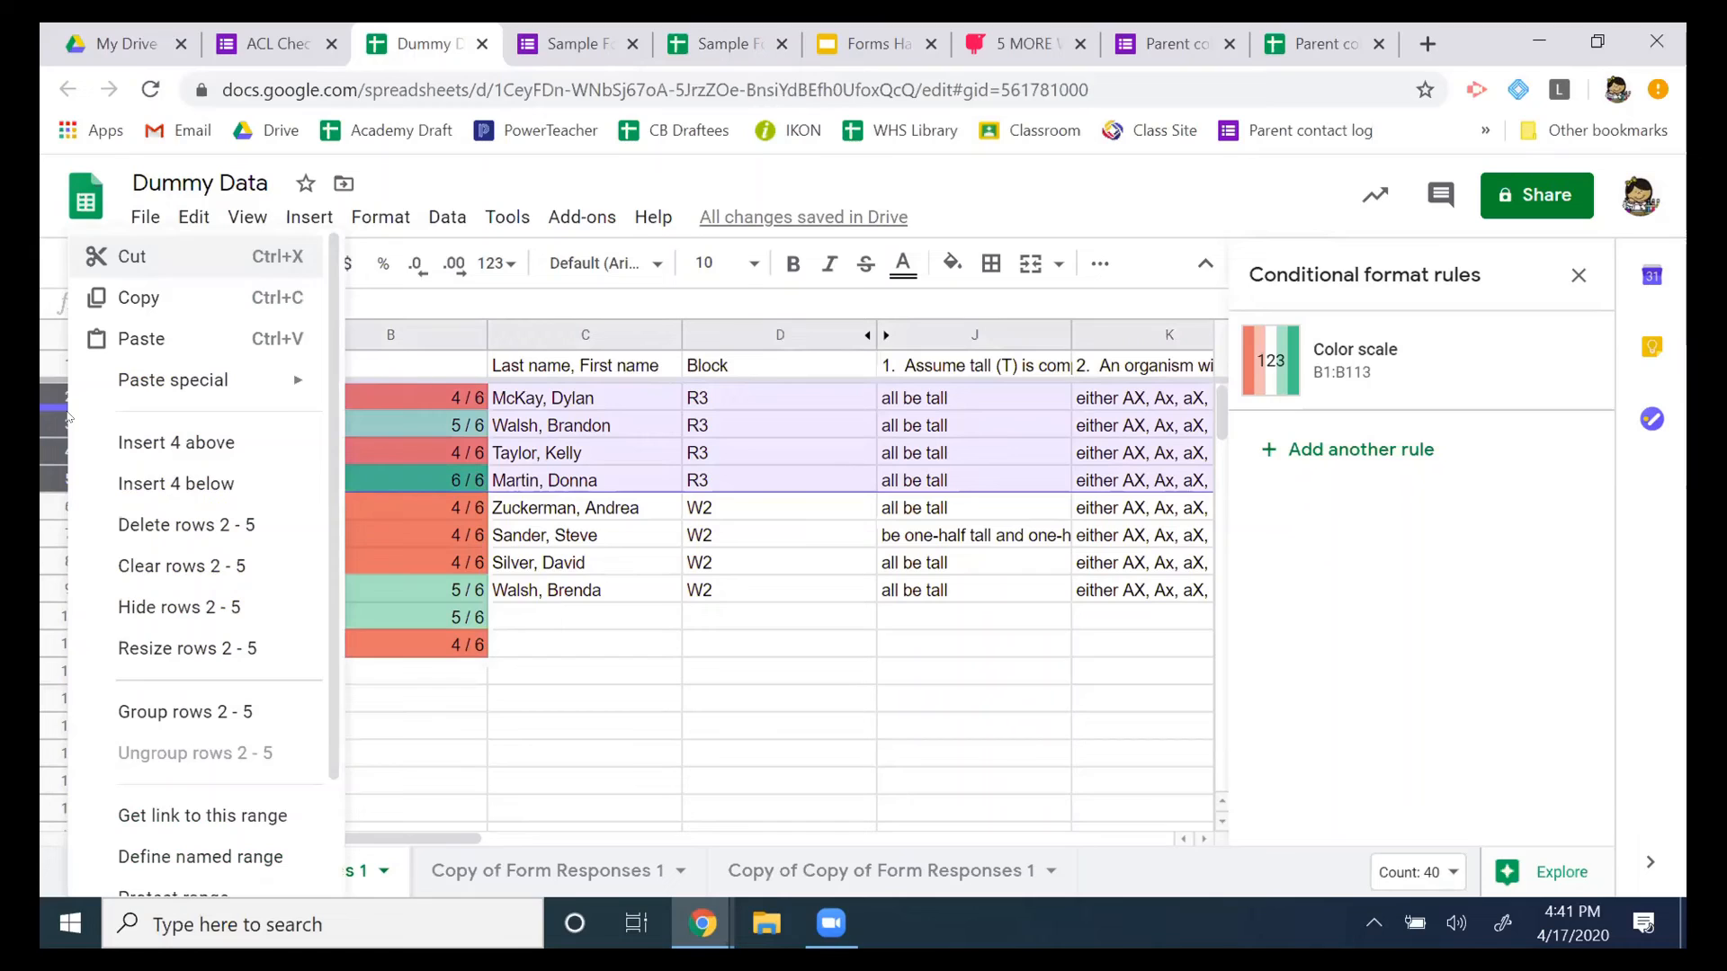
left_click(238, 598)
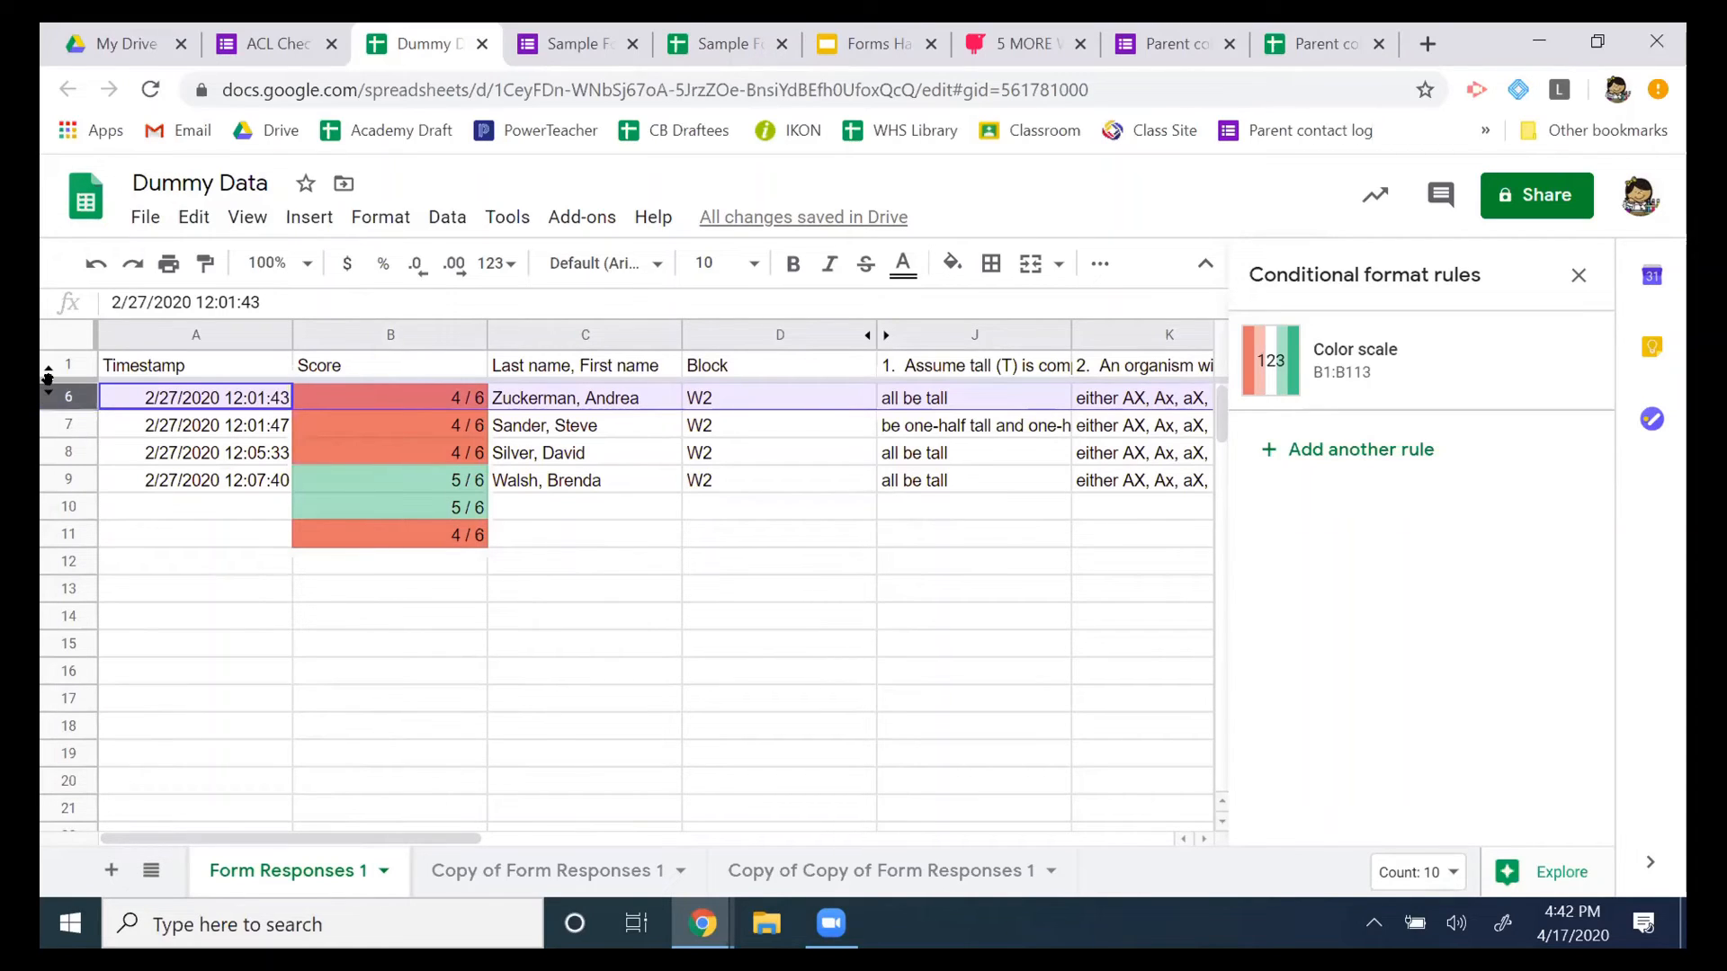
Look through the individual response and the questions of the Sample Form April 17 form.
left_click(566, 43)
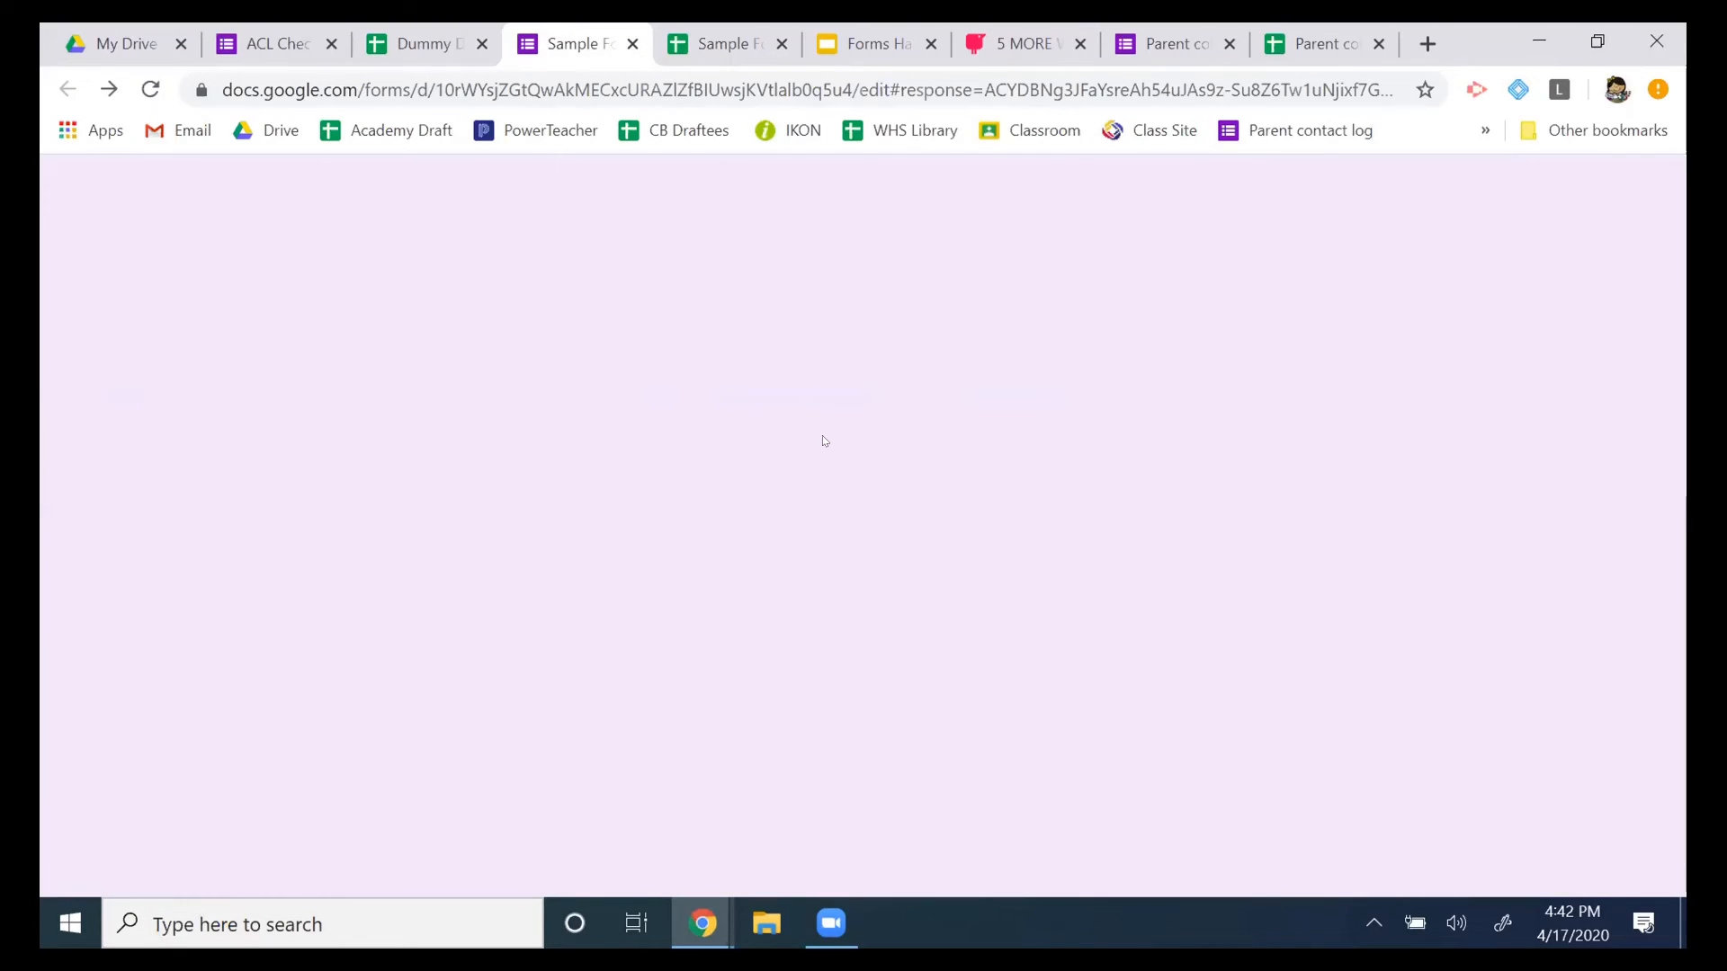
scroll(720, 382, "down", 2)
scroll(718, 377, "down", 3)
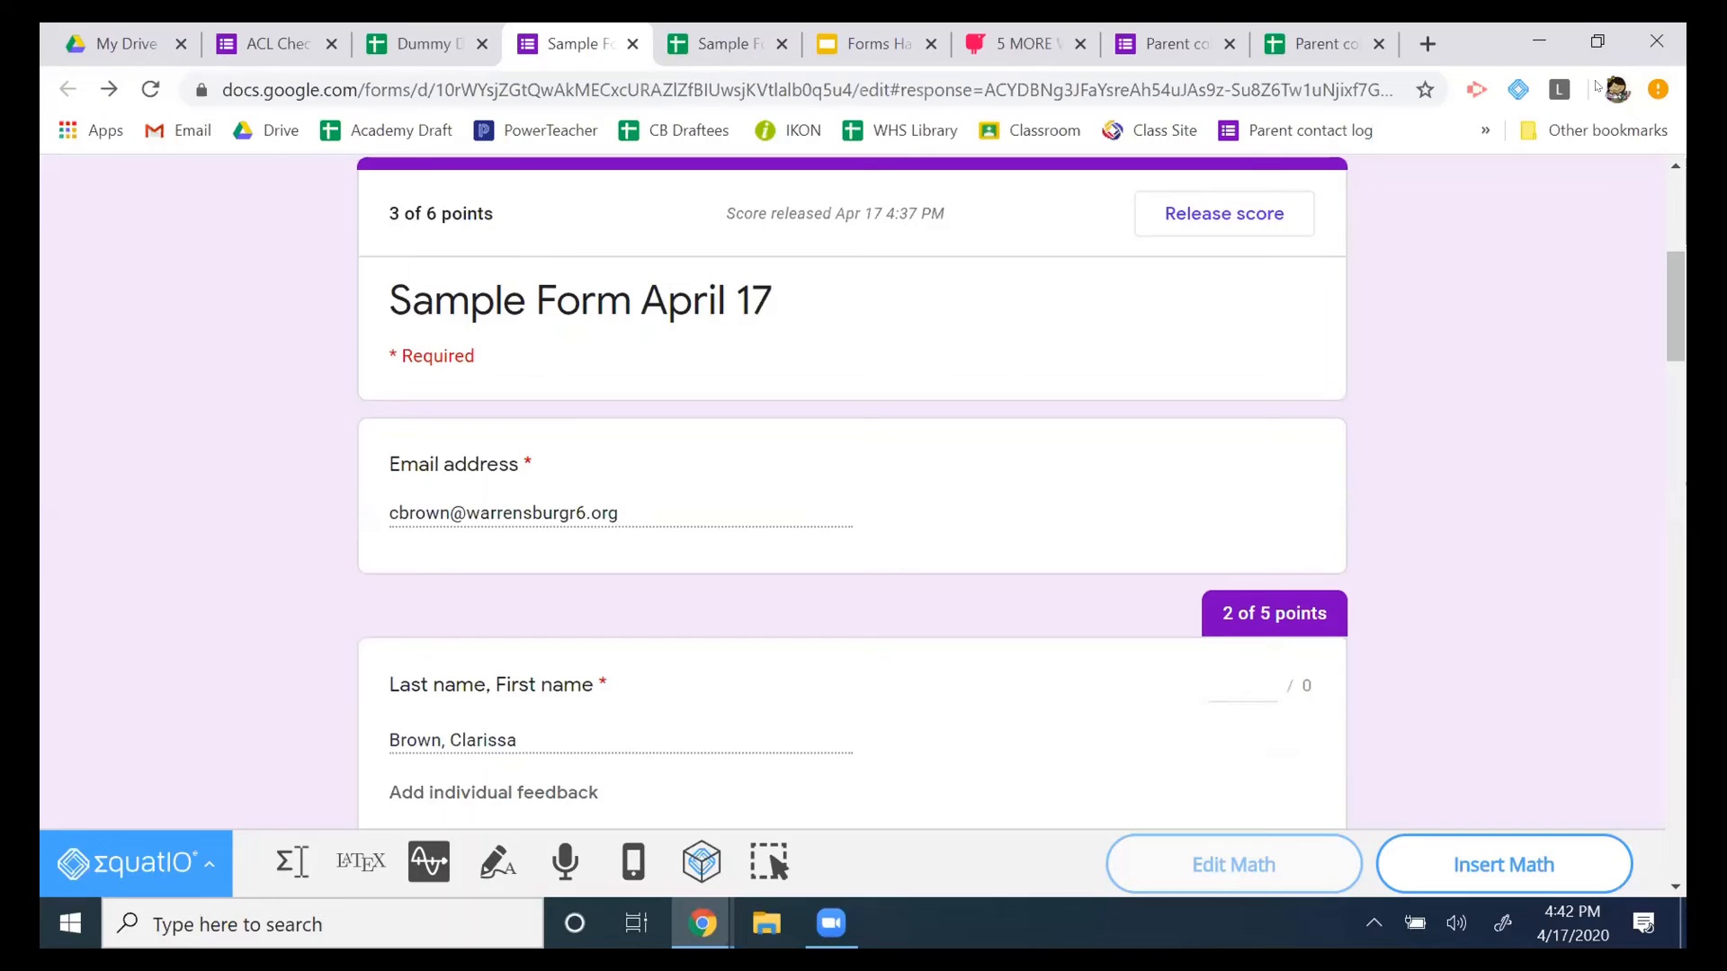
scroll(1432, 475, "up", 5)
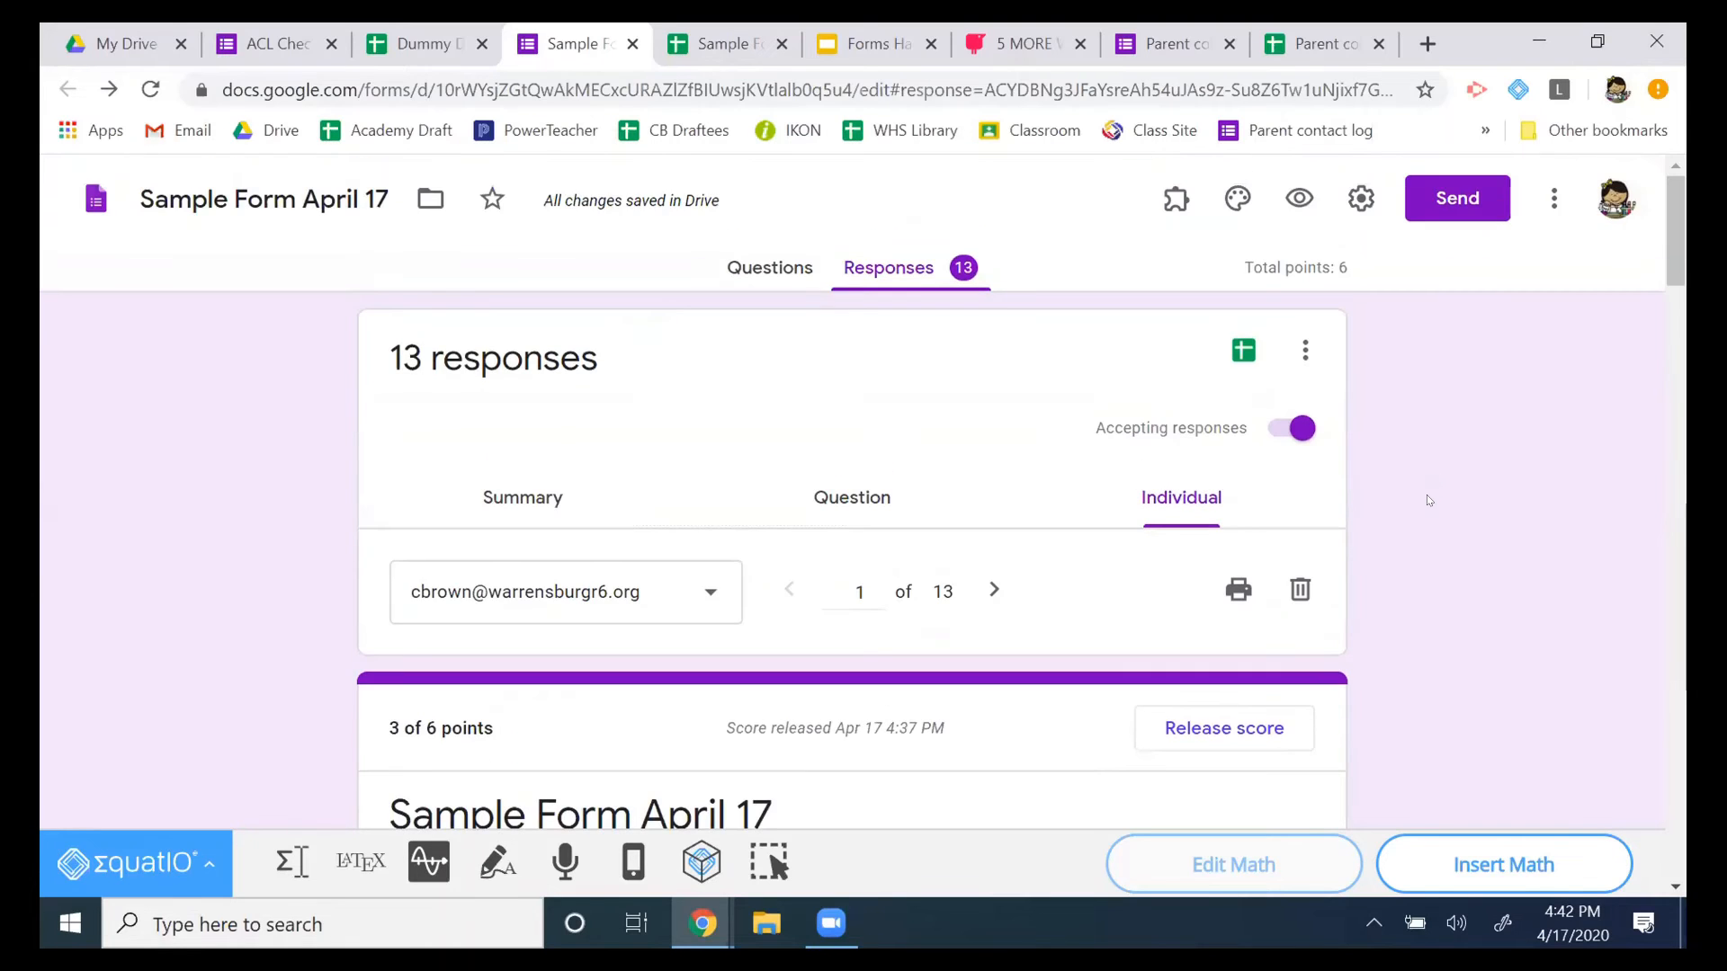
scroll(1427, 495, "down", 12)
scroll(732, 231, "up", 15)
left_click(761, 274)
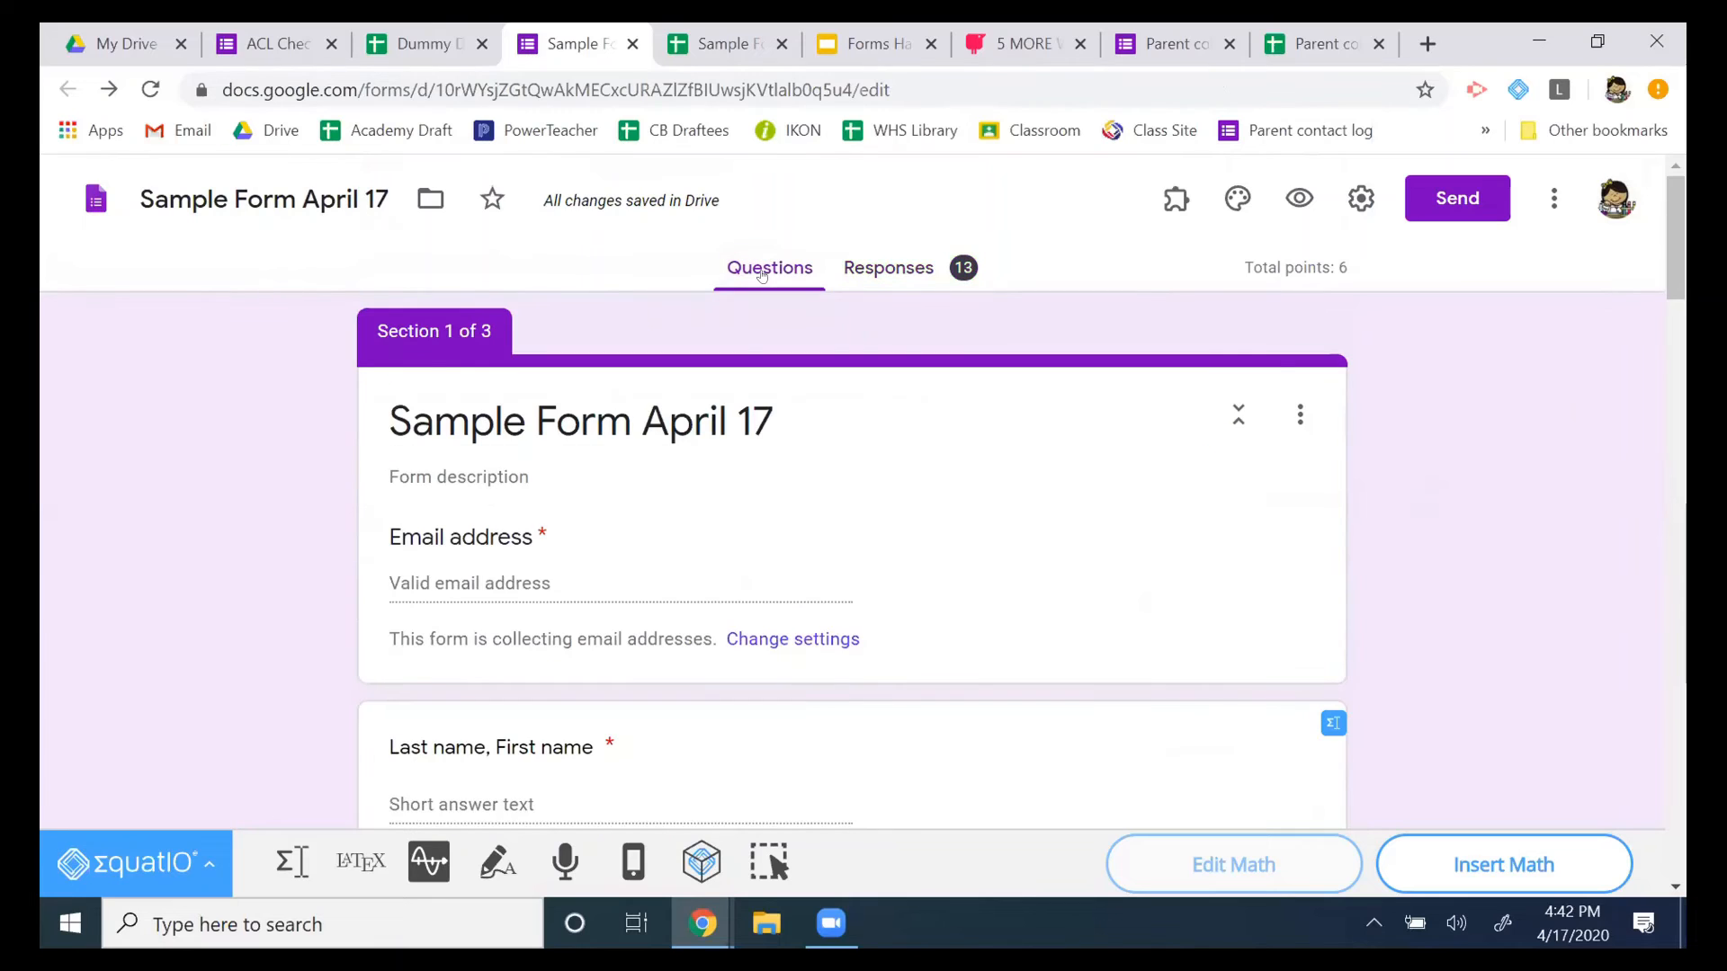
scroll(1352, 644, "down", 1)
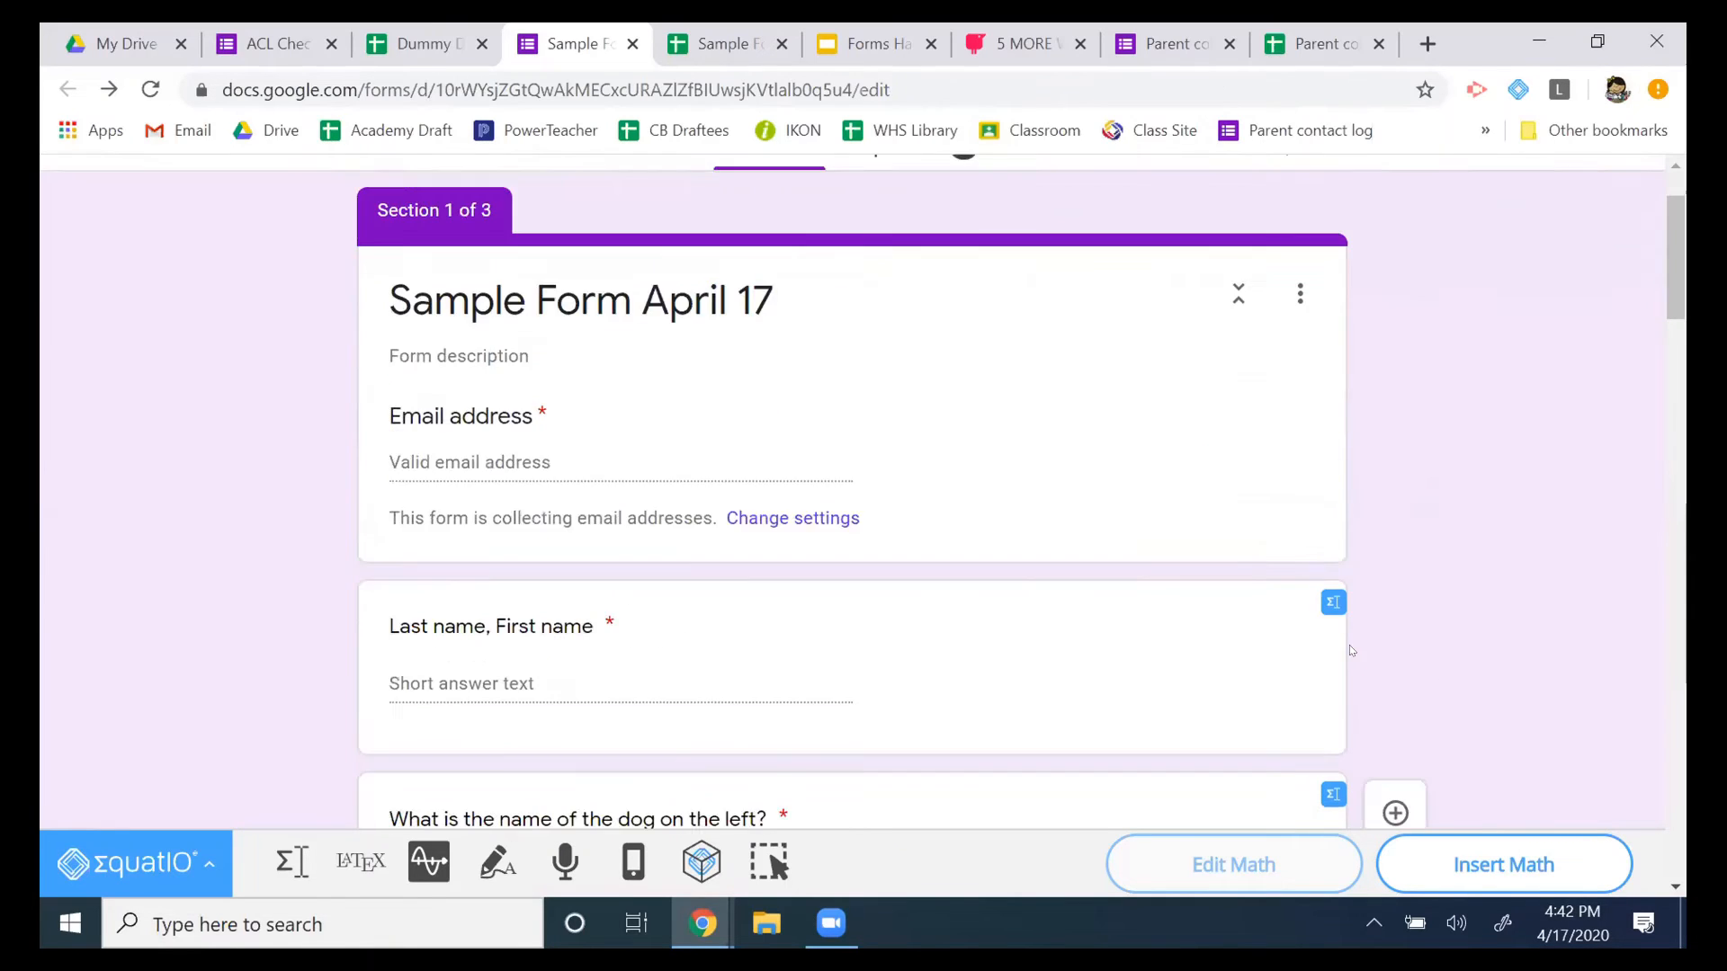
scroll(1349, 645, "down", 5)
scroll(1390, 531, "up", 2)
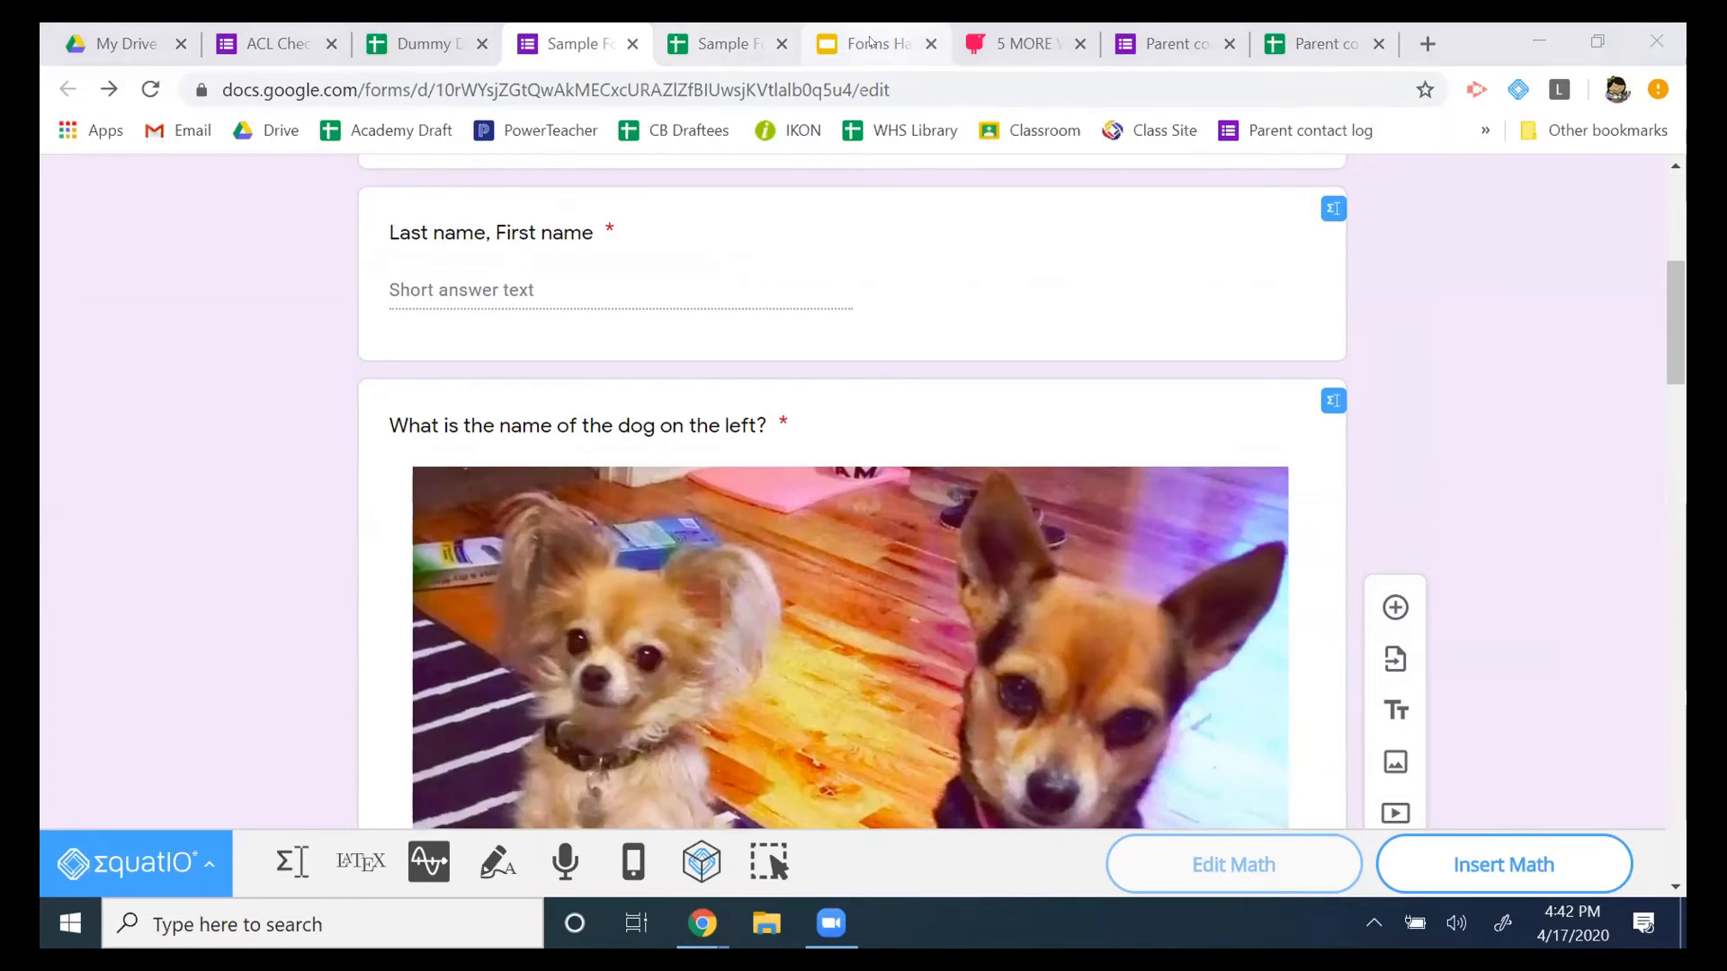
Switch to the Forms Hacks presentation and show slide 14, "Scoresheet".
left_click(870, 42)
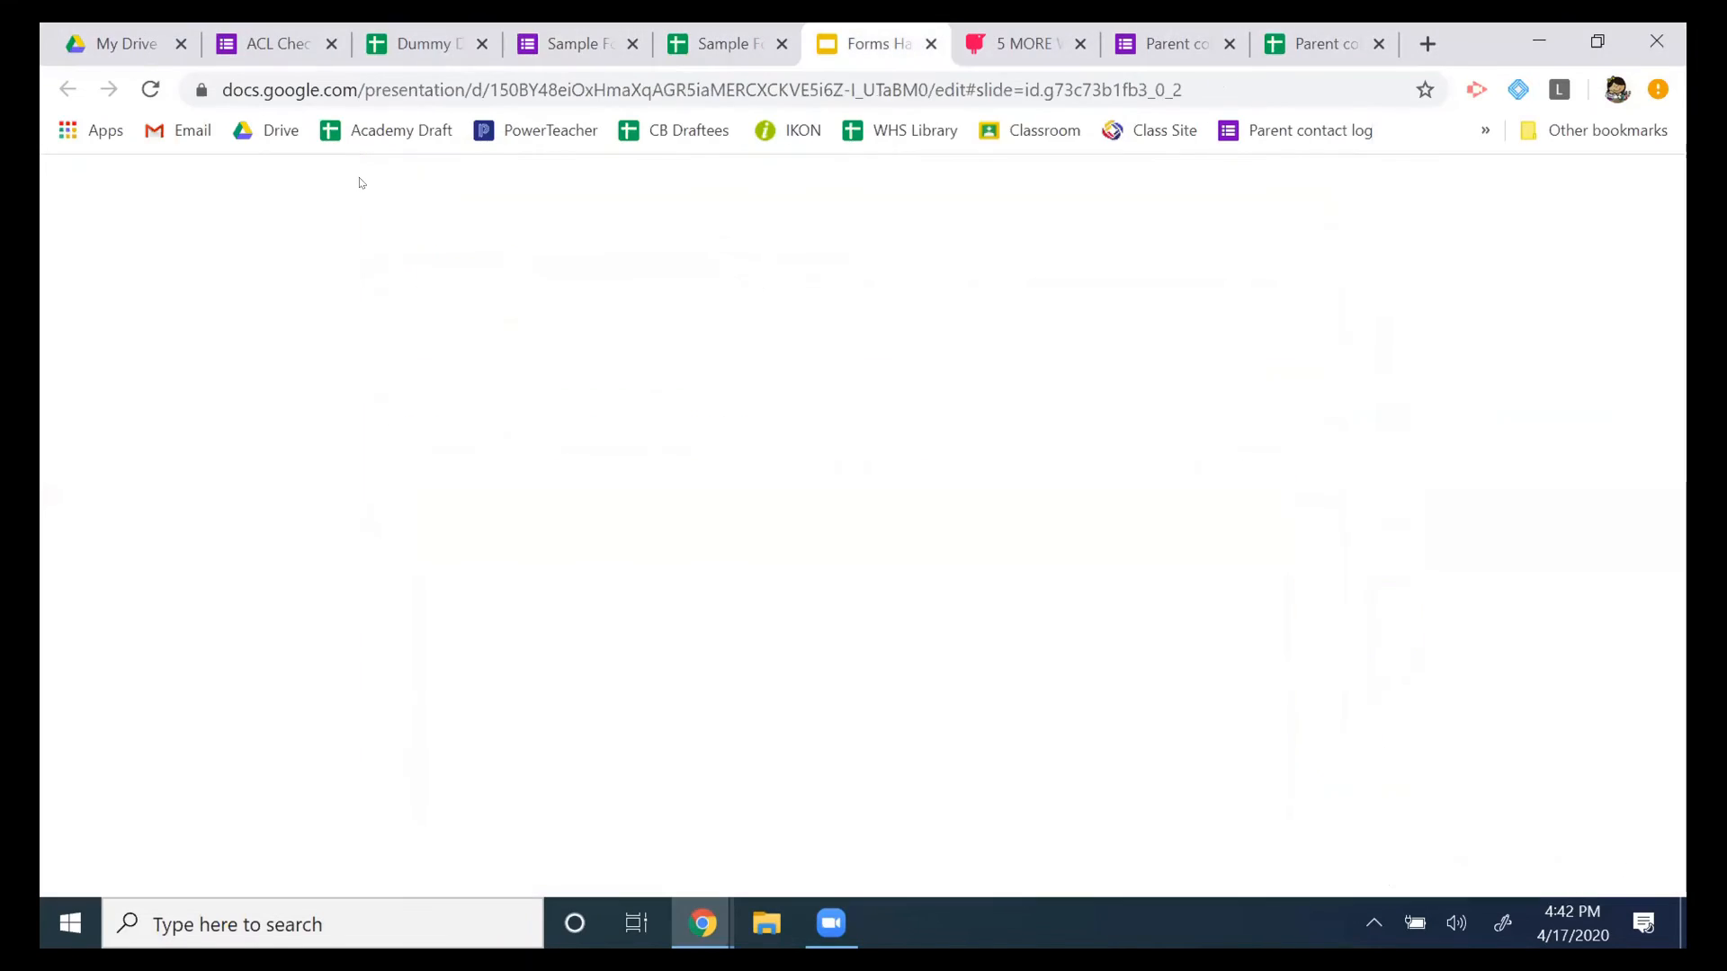
scroll(222, 539, "down", 1)
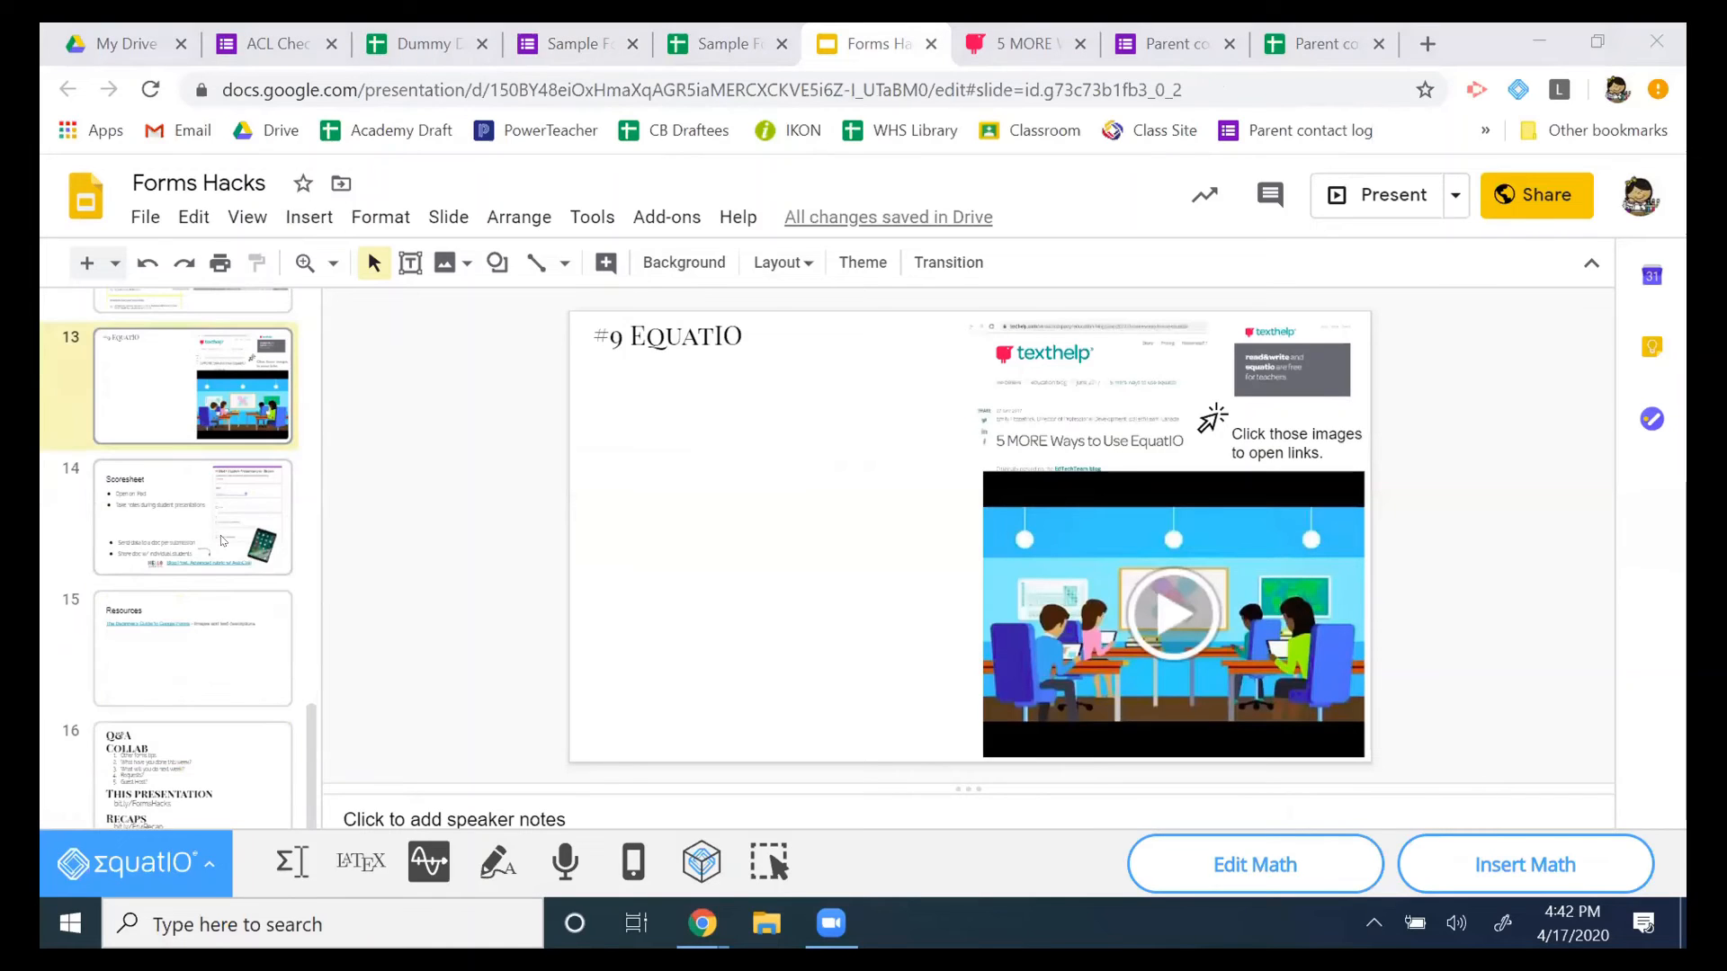
left_click(220, 523)
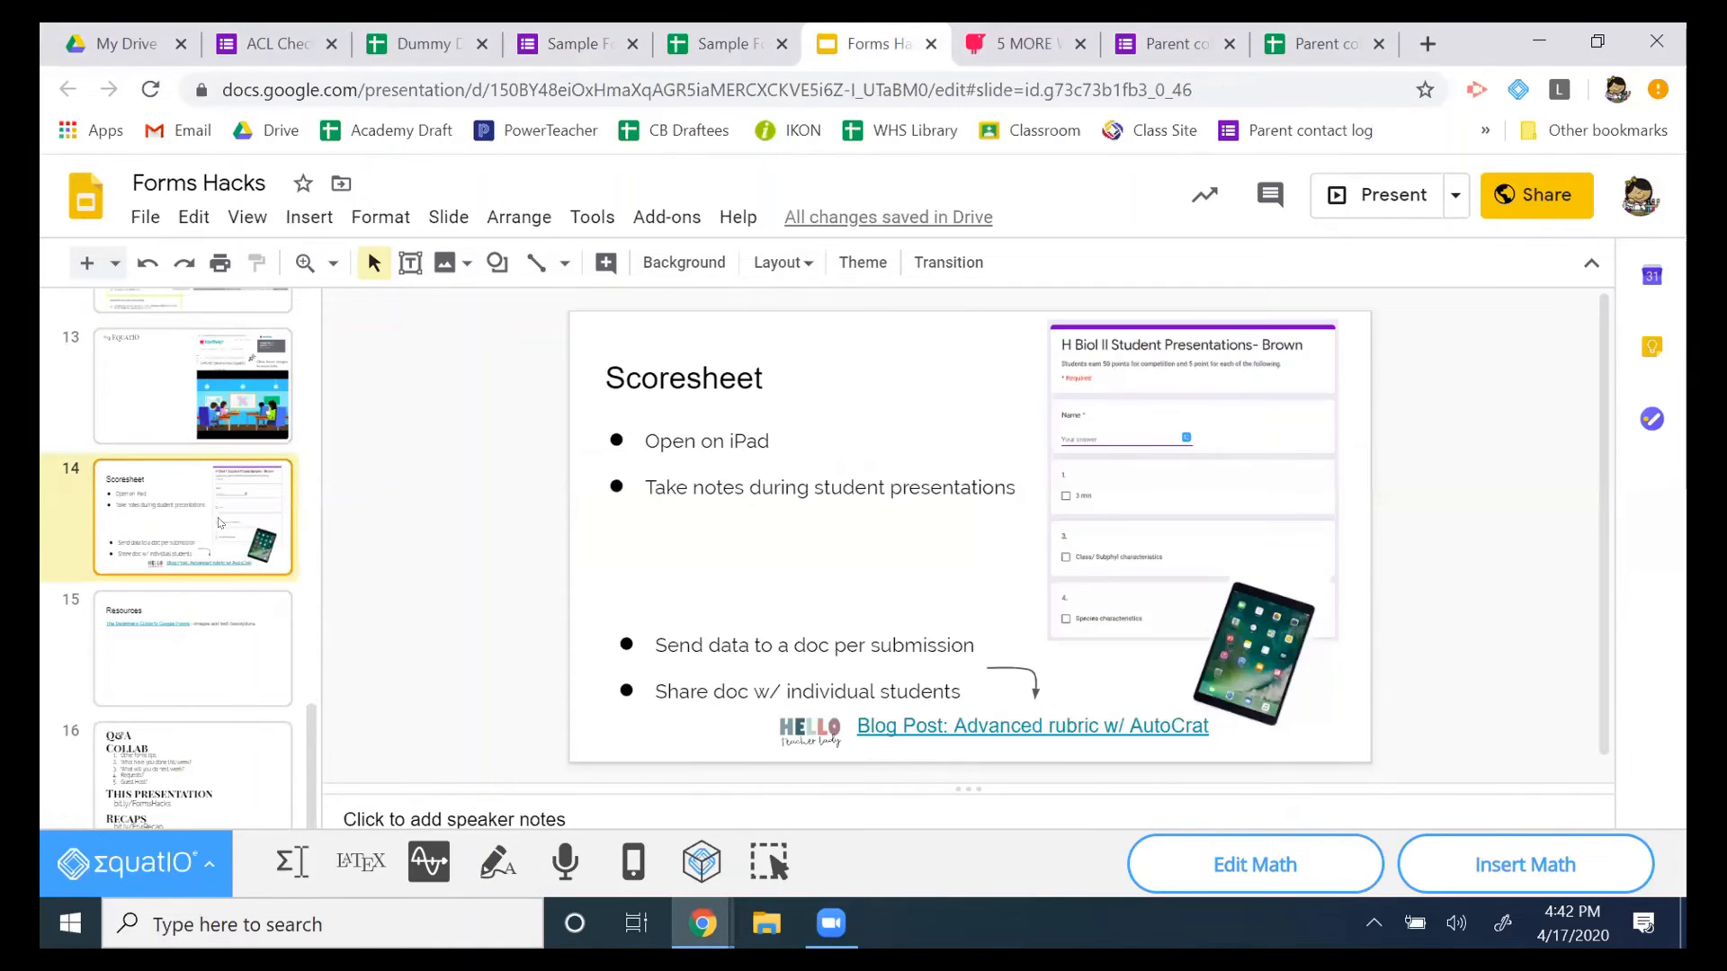